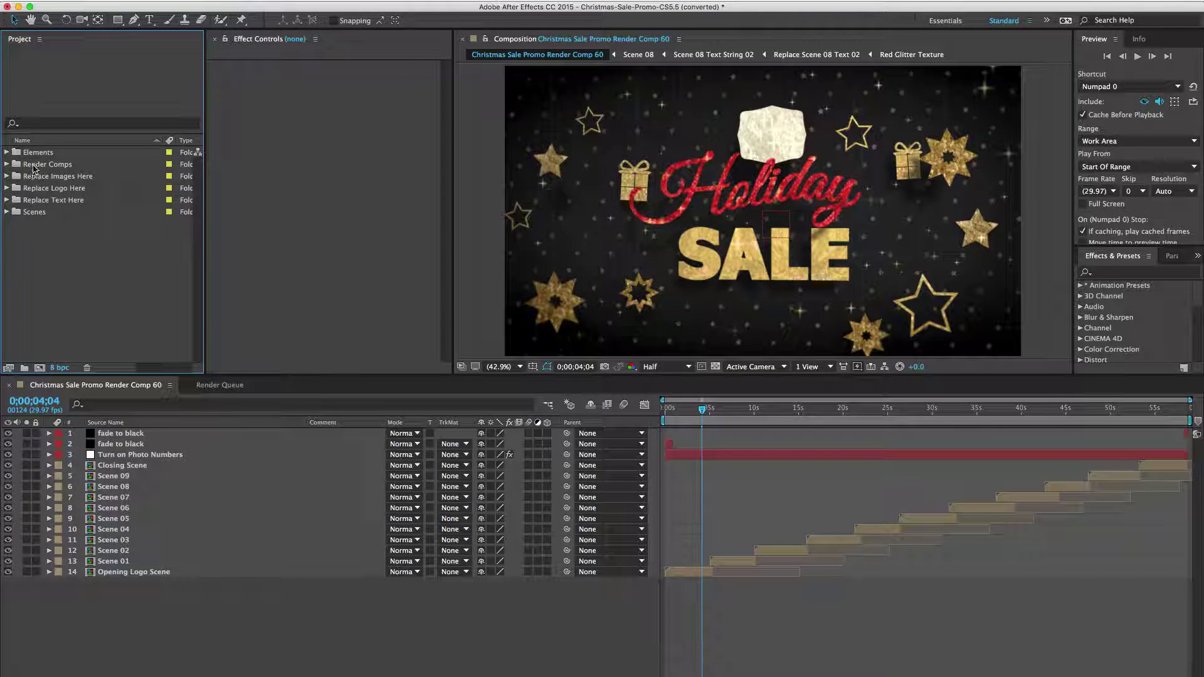
Expand the Render Comps folder and select Christmas Sale Promo Render Comp 15 to view its details
left_click(66, 165)
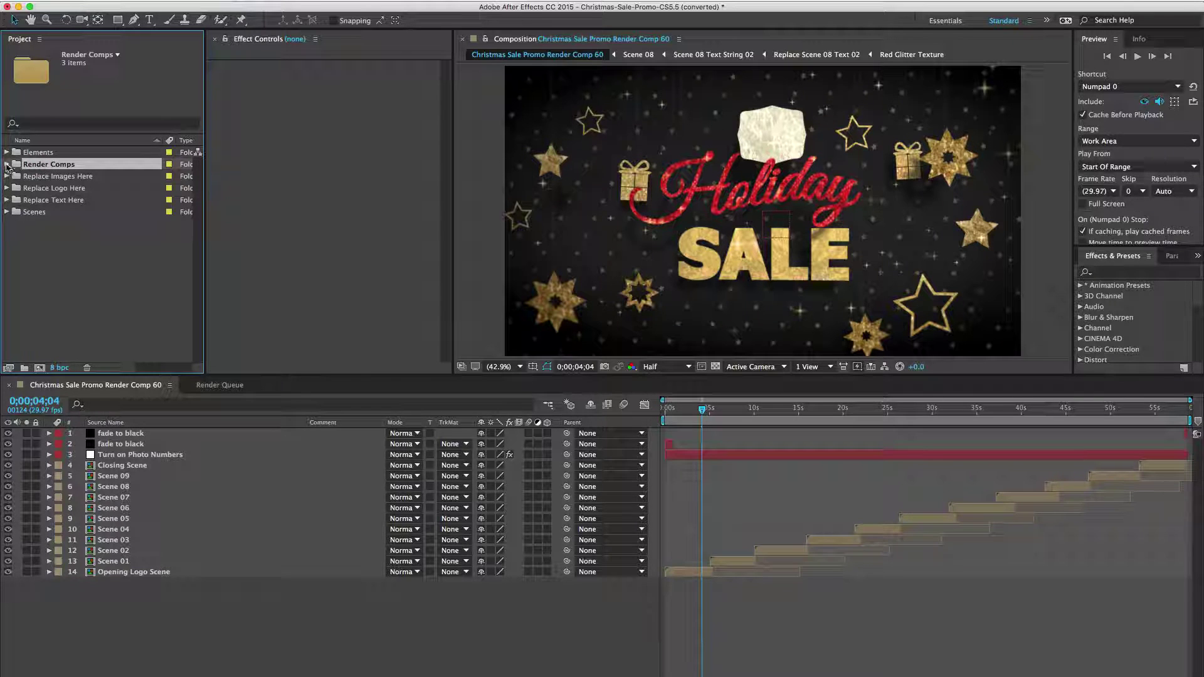
left_click(7, 165)
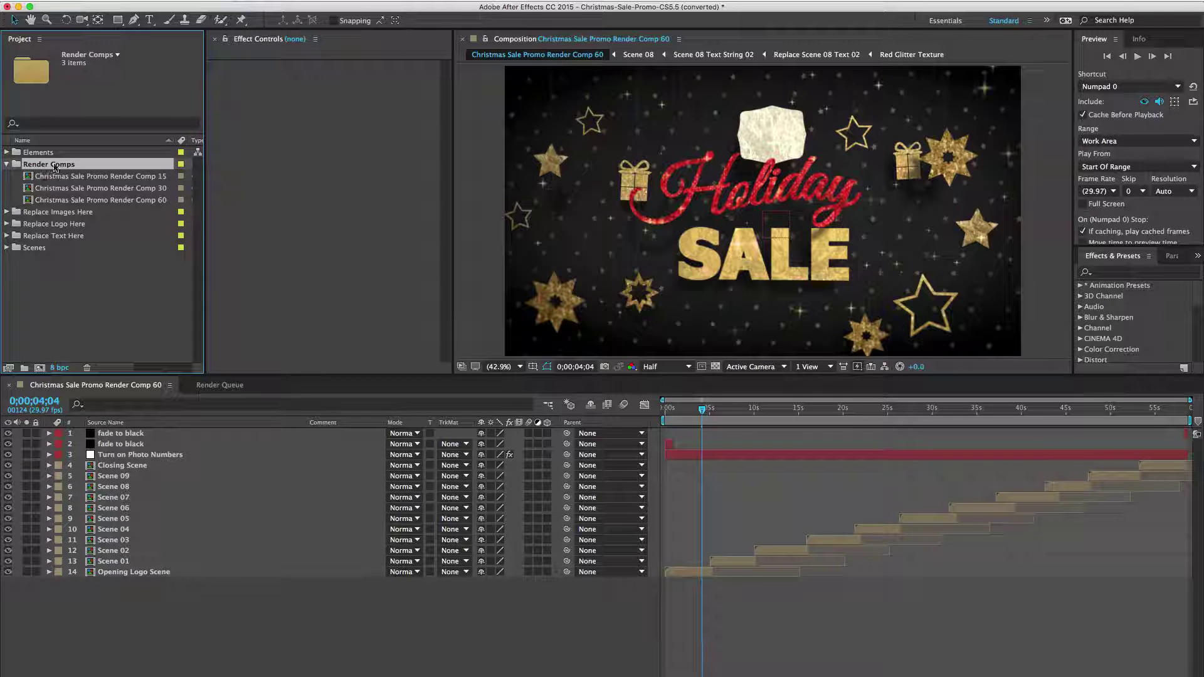
left_click(135, 177)
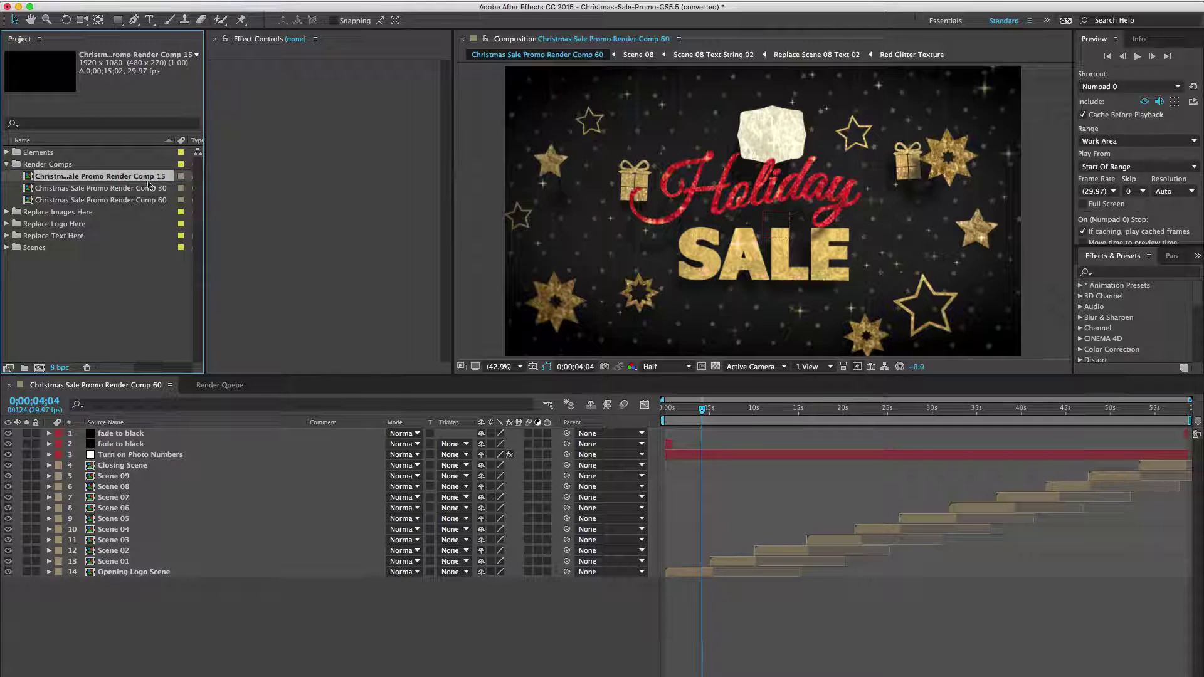
Preview the scenes along the Christmas Sale Promo Render Comp 60 timeline, from the Opening Logo Scene towards the end
left_click(153, 631)
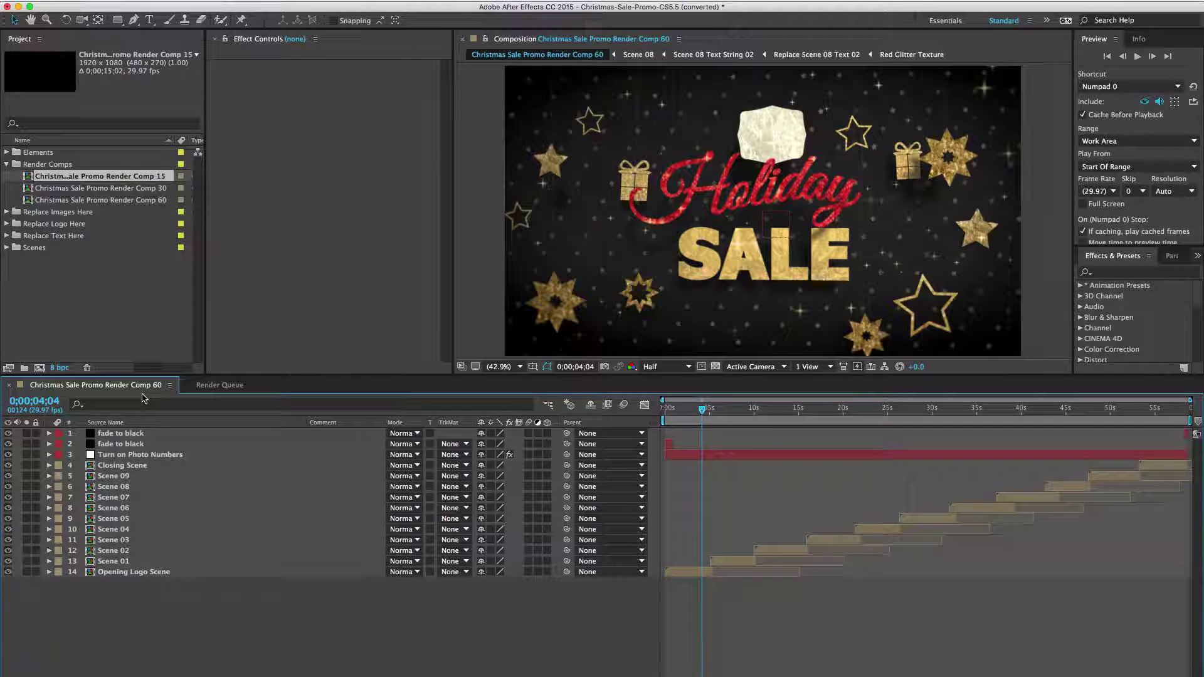
left_click(149, 572)
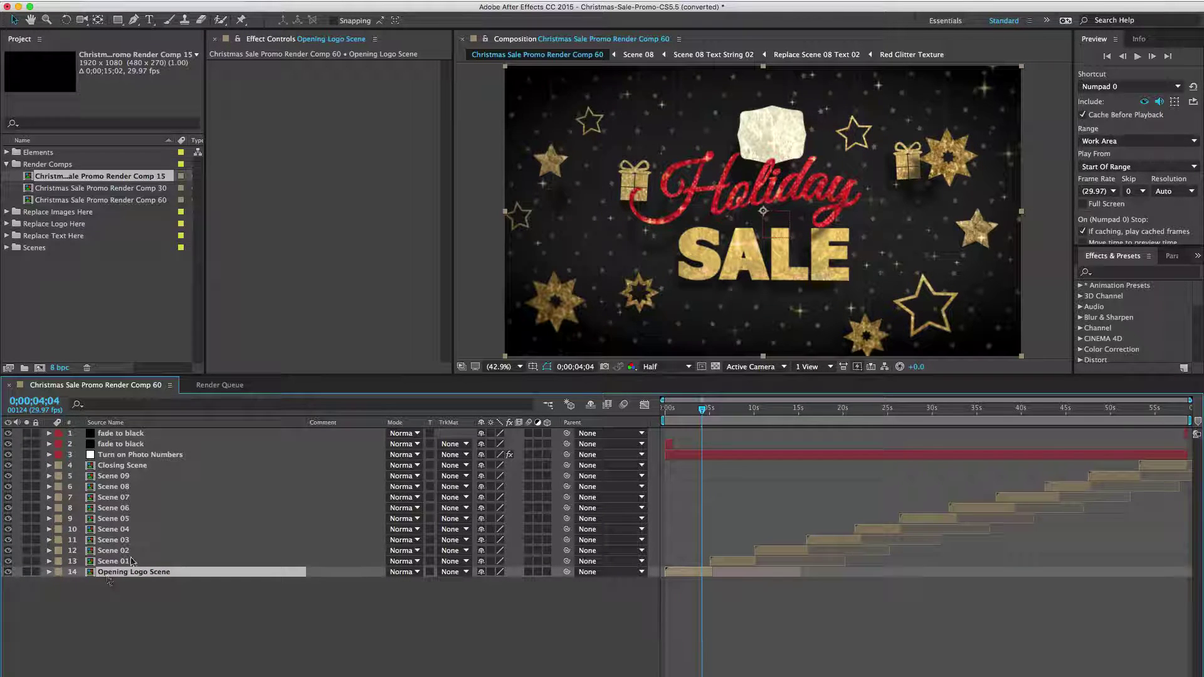
left_click(739, 409)
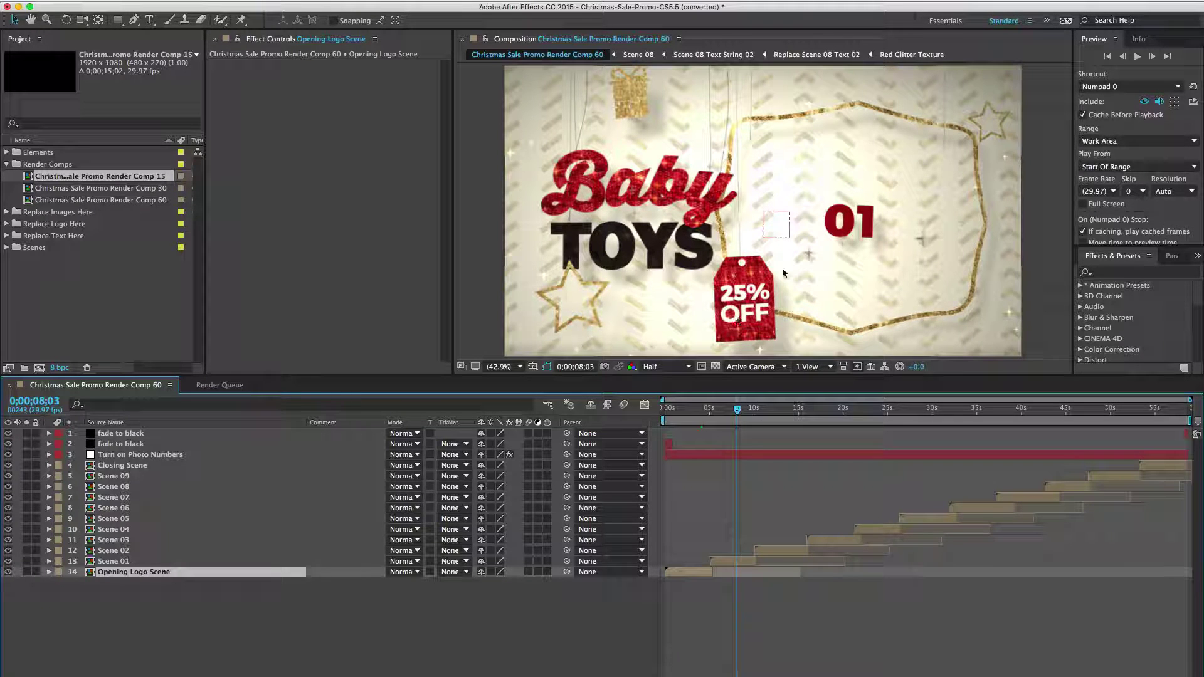
left_click(788, 409)
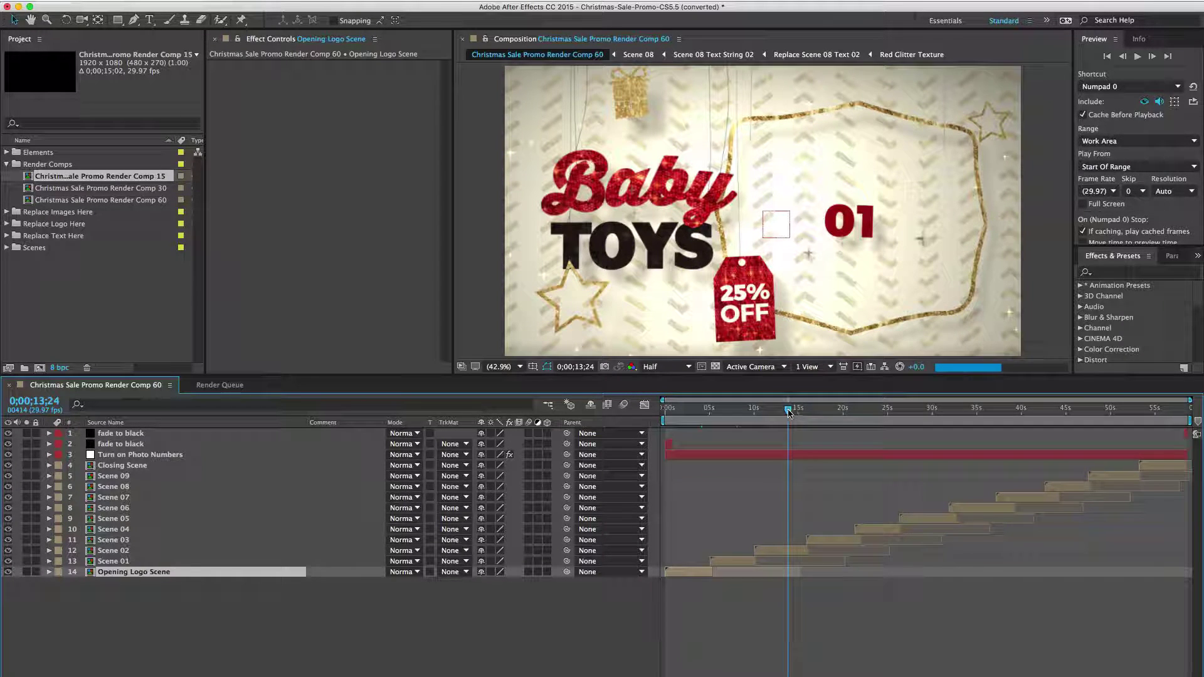
left_click_drag(788, 411, 1157, 415)
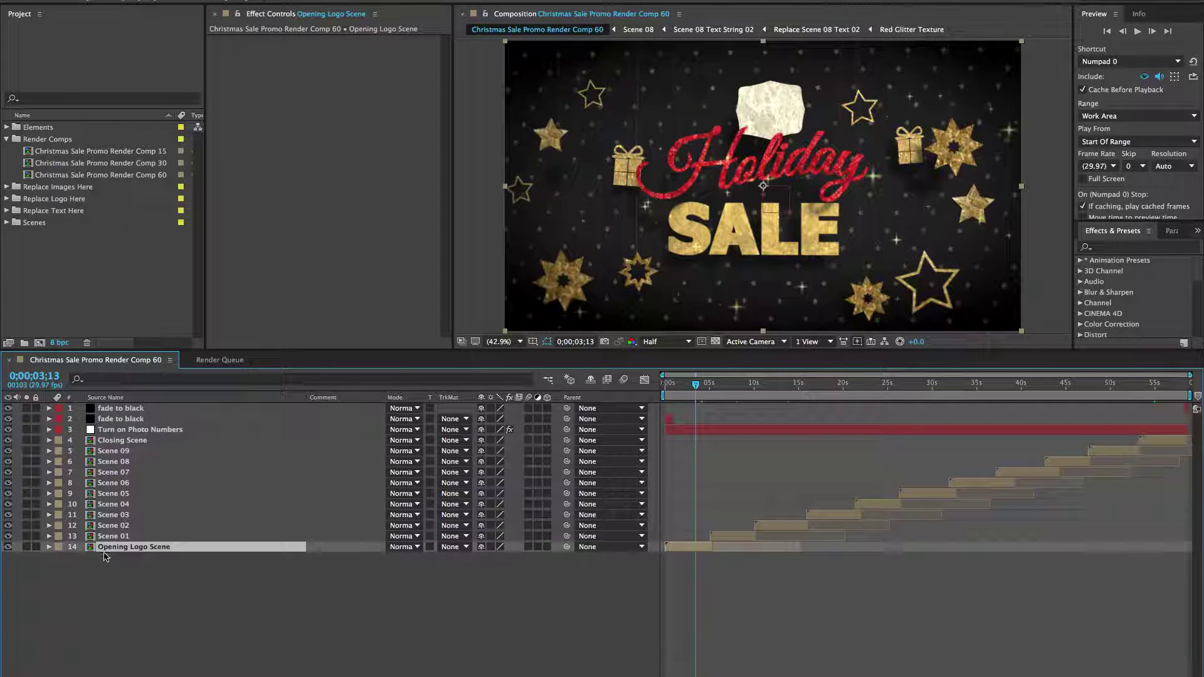
Open the Opening Logo Scene composition, collapse the star particle properties, and show the Text and String Positions layer's effect controls
double_click(139, 549)
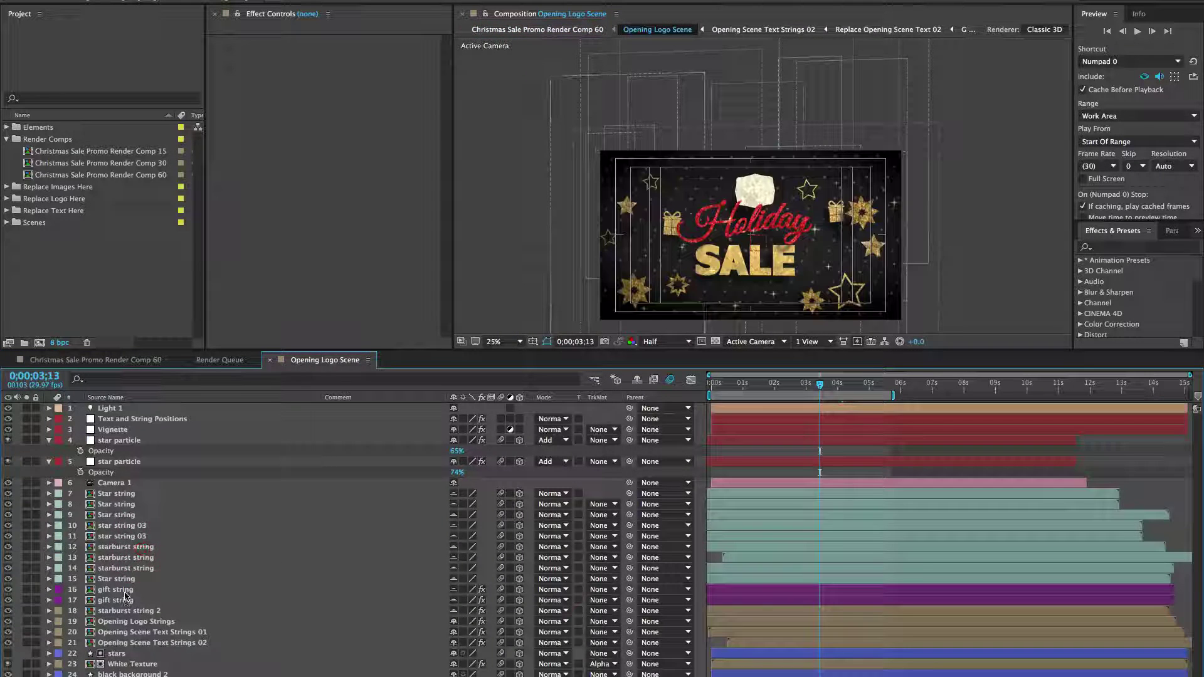
left_click(49, 440)
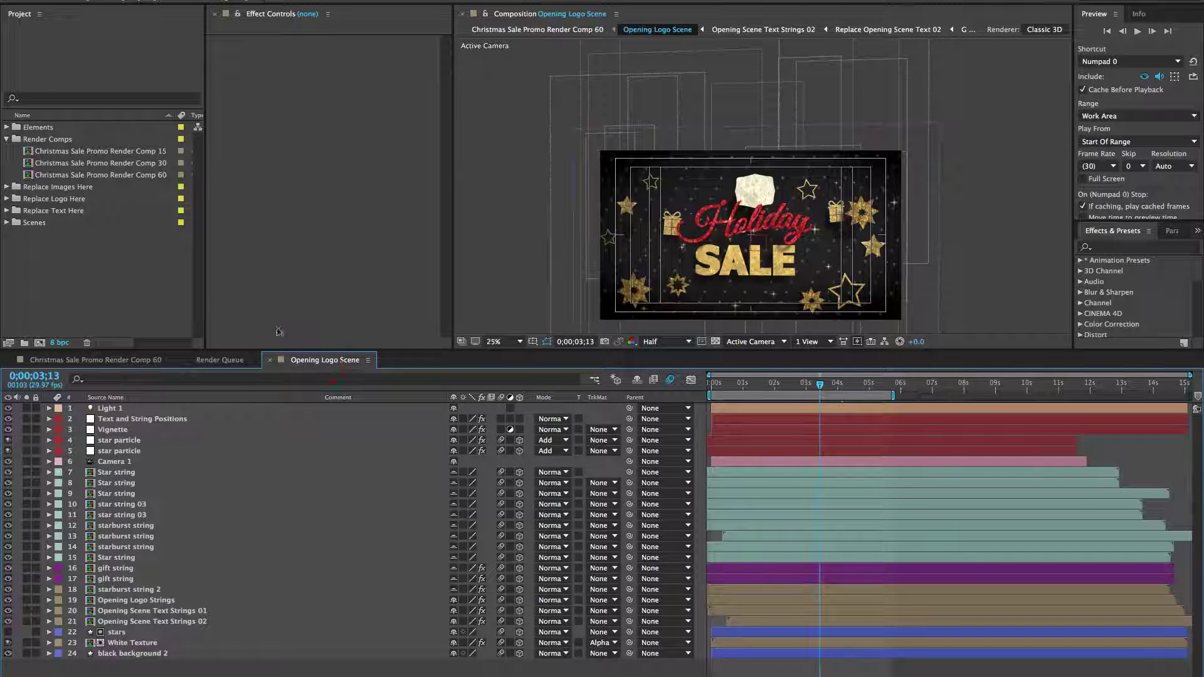
left_click(157, 420)
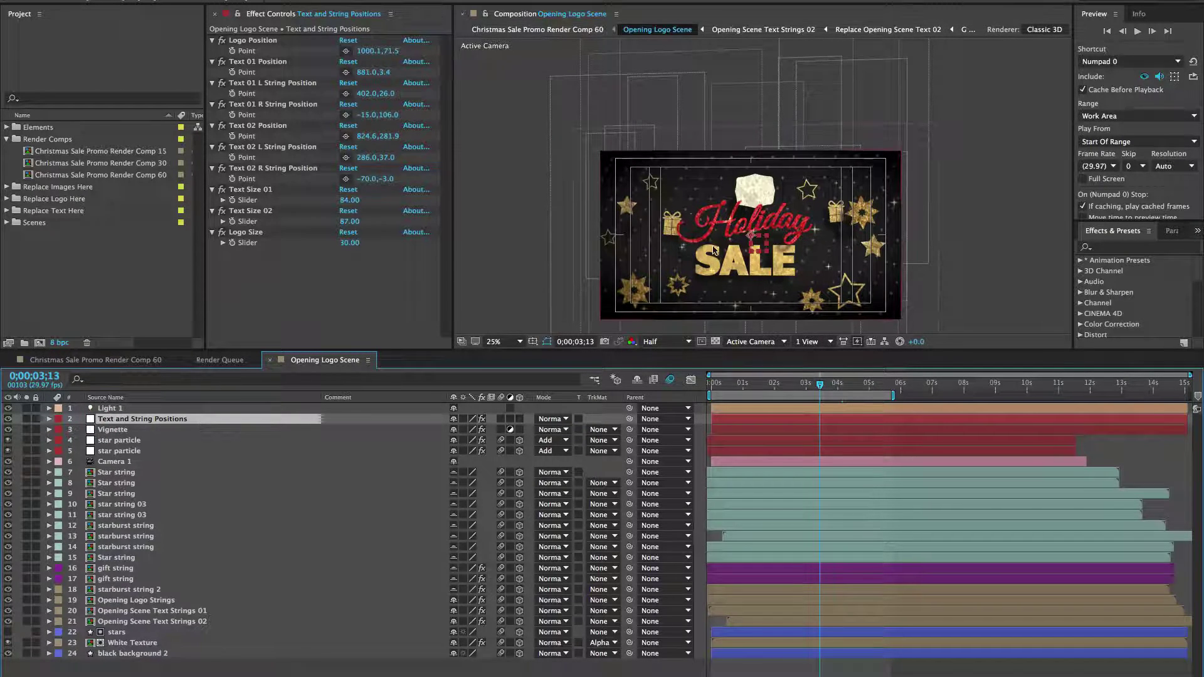
key("z")
left_click(726, 227)
key("space")
left_click_drag(739, 234, 690, 217)
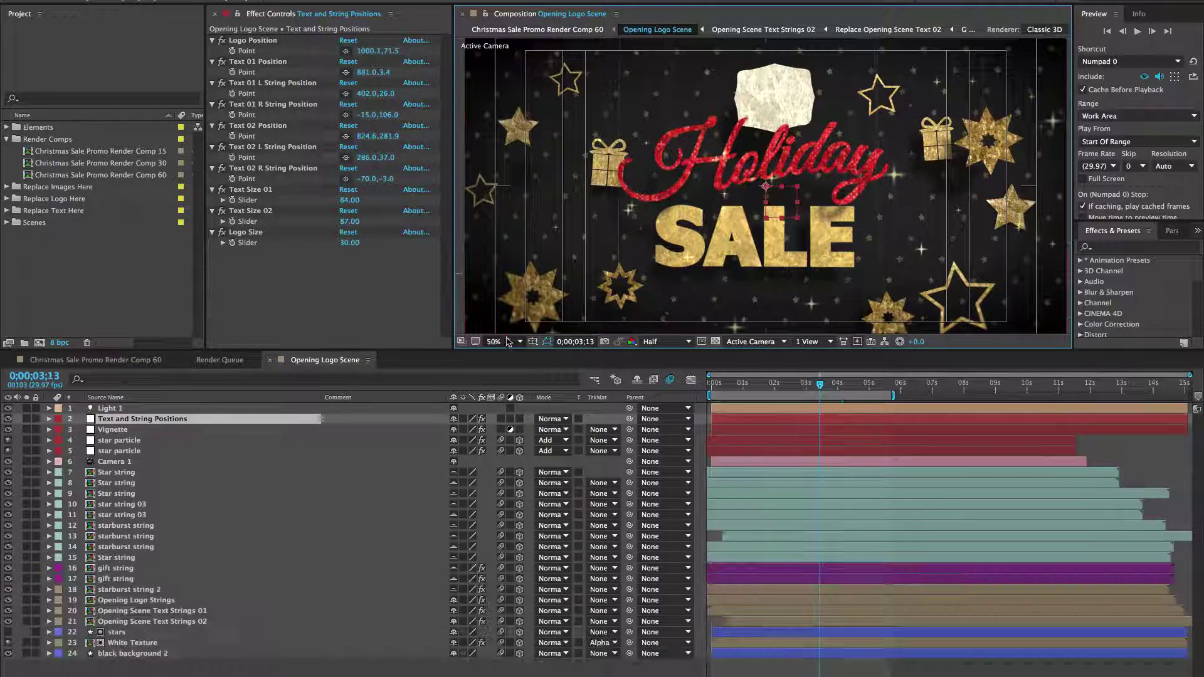
left_click(502, 342)
left_click(505, 356)
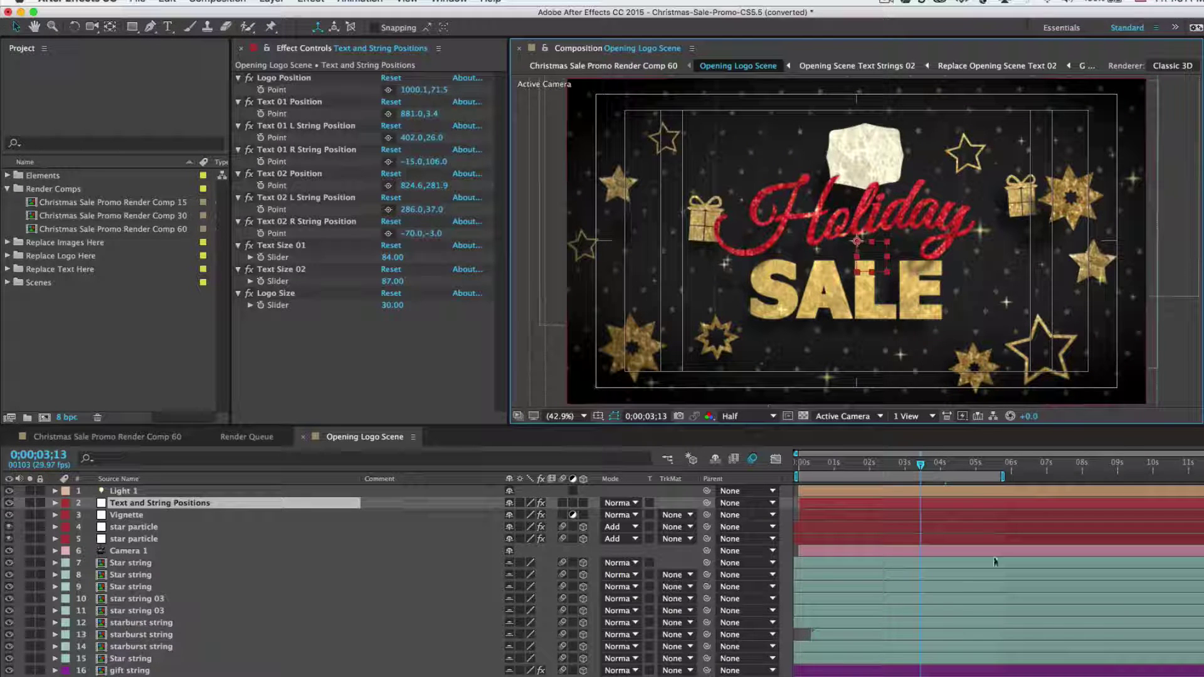
Lock the Vignette layer and reposition the filled starburst ornament at the scene's lower left slightly inward
left_click(577, 292)
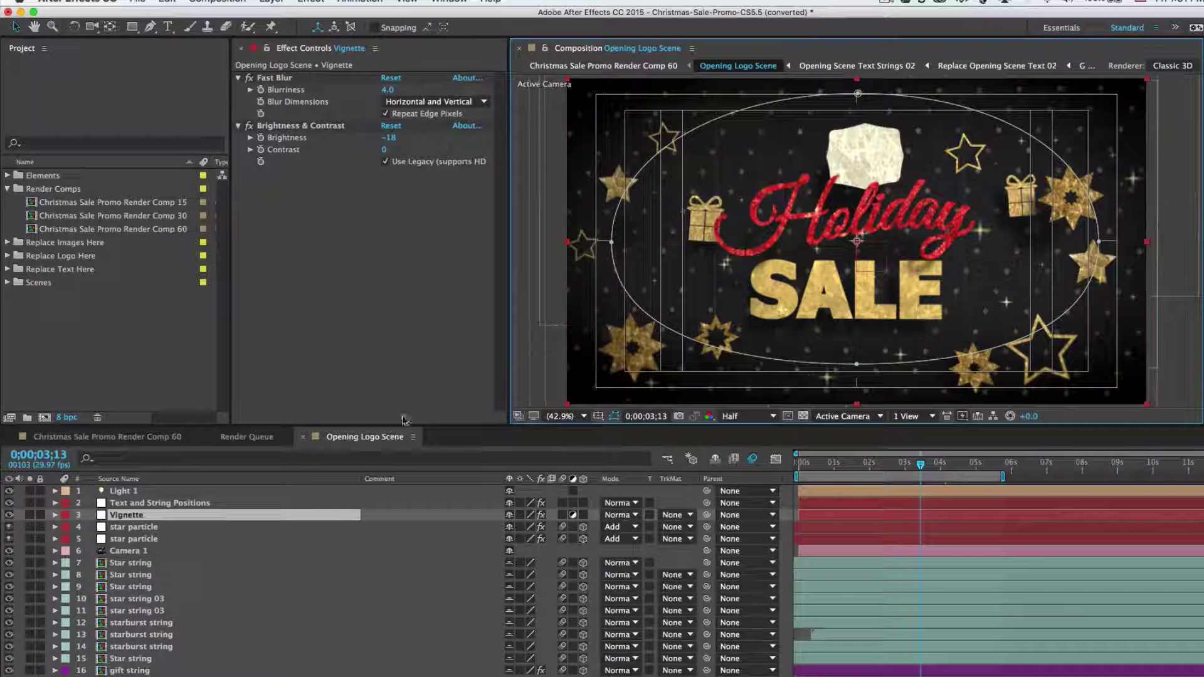
left_click(40, 515)
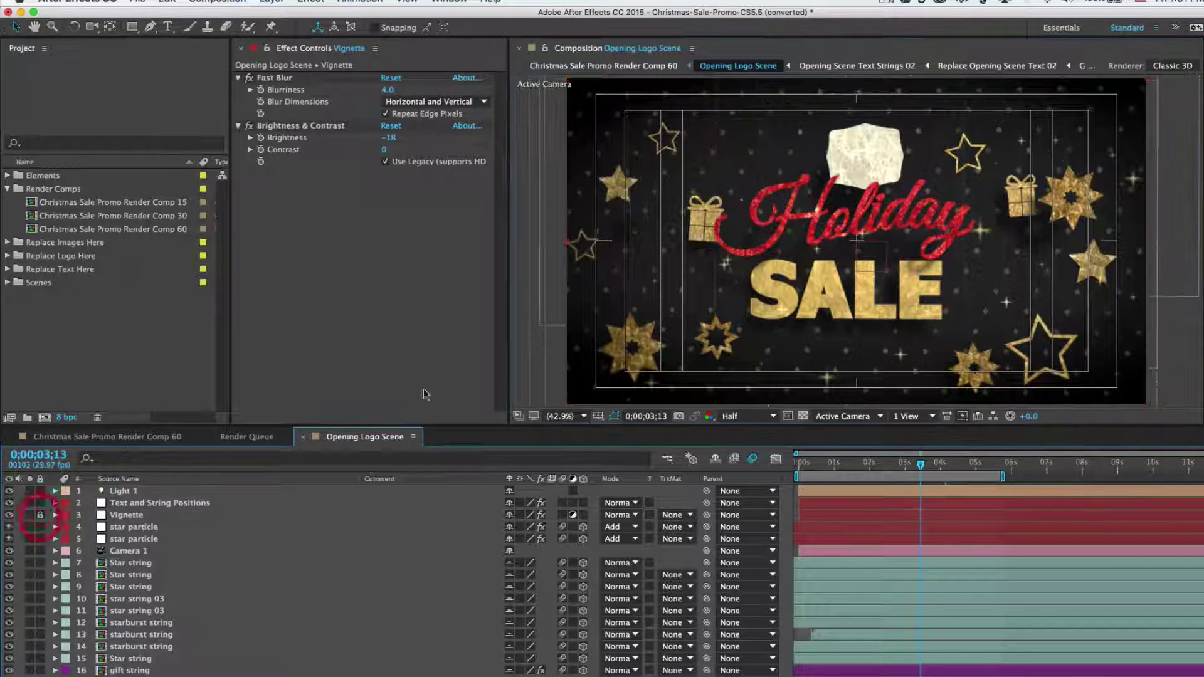
left_click(570, 296)
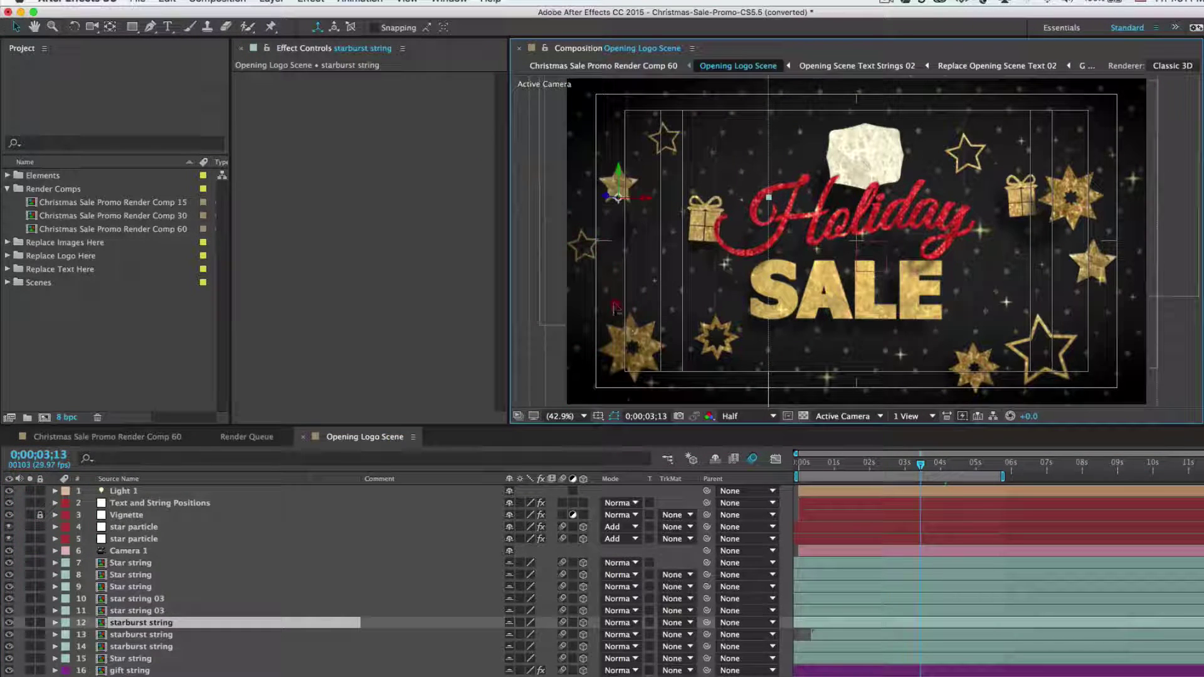
left_click_drag(620, 321, 647, 317)
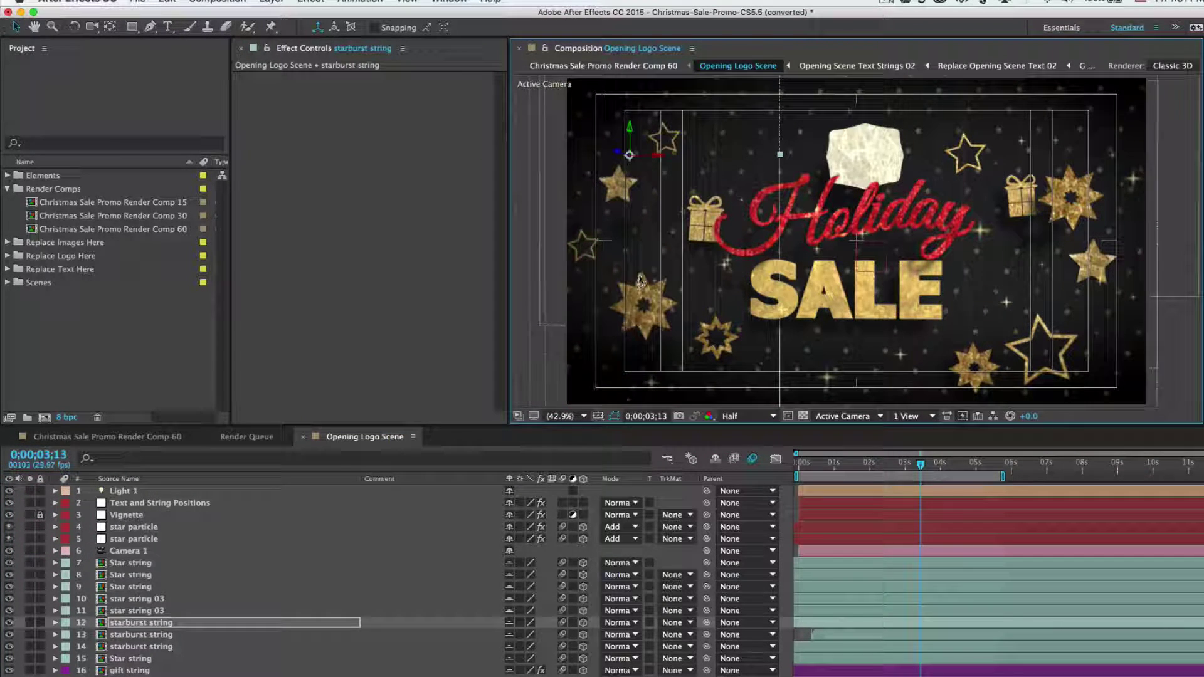
Set the Logo Position of the Text and String Positions layer to 982.1, 71.5
left_click(132, 502)
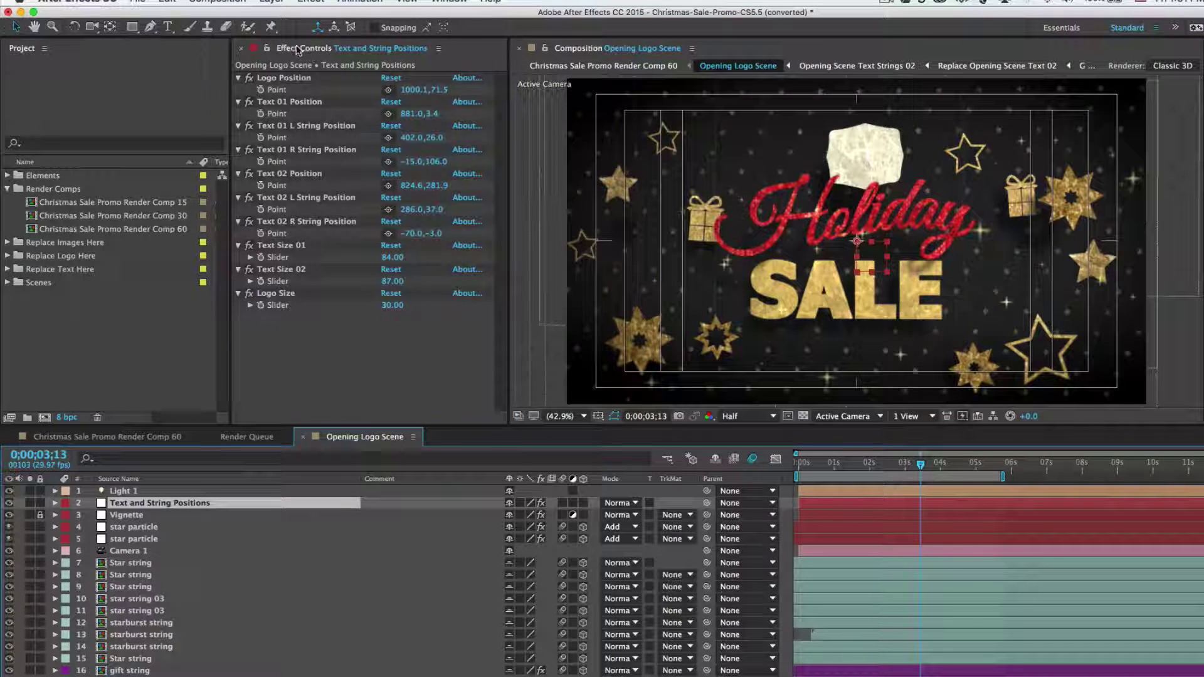
left_click(273, 85)
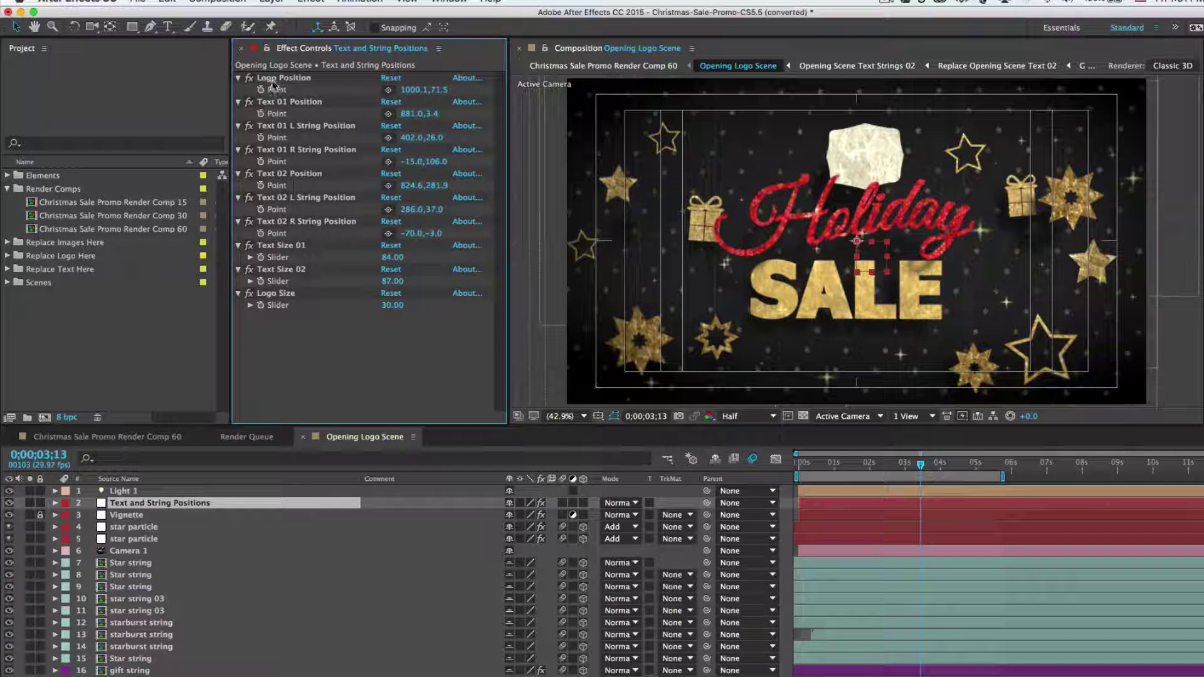
left_click(273, 80)
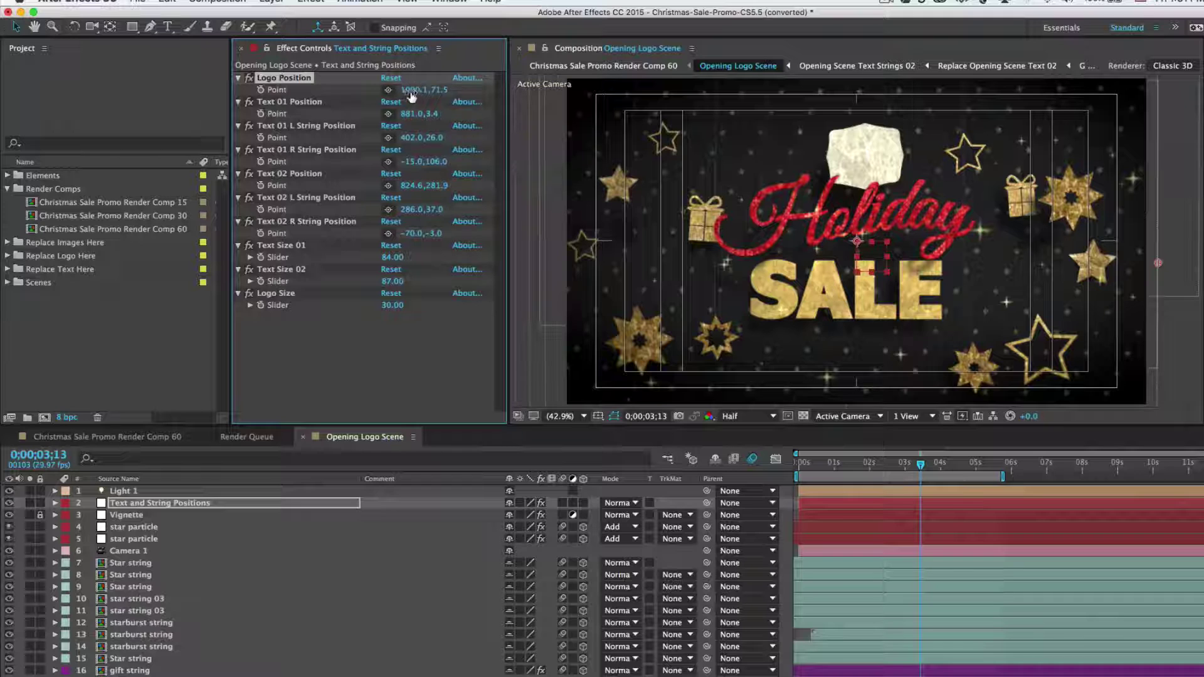
left_click_drag(410, 95, 435, 88)
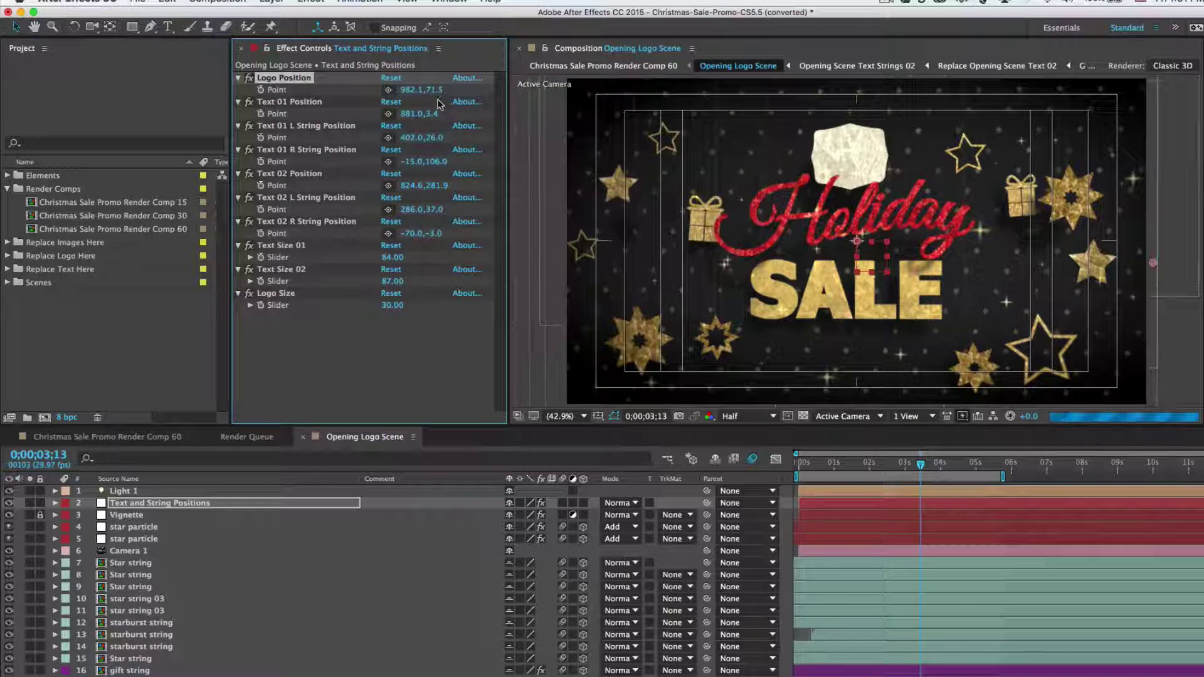
Move both title texts together, setting Text 01 Position to 855.0, 28.4 and Text 02 Position to 798.6, 306.9
left_click(286, 103)
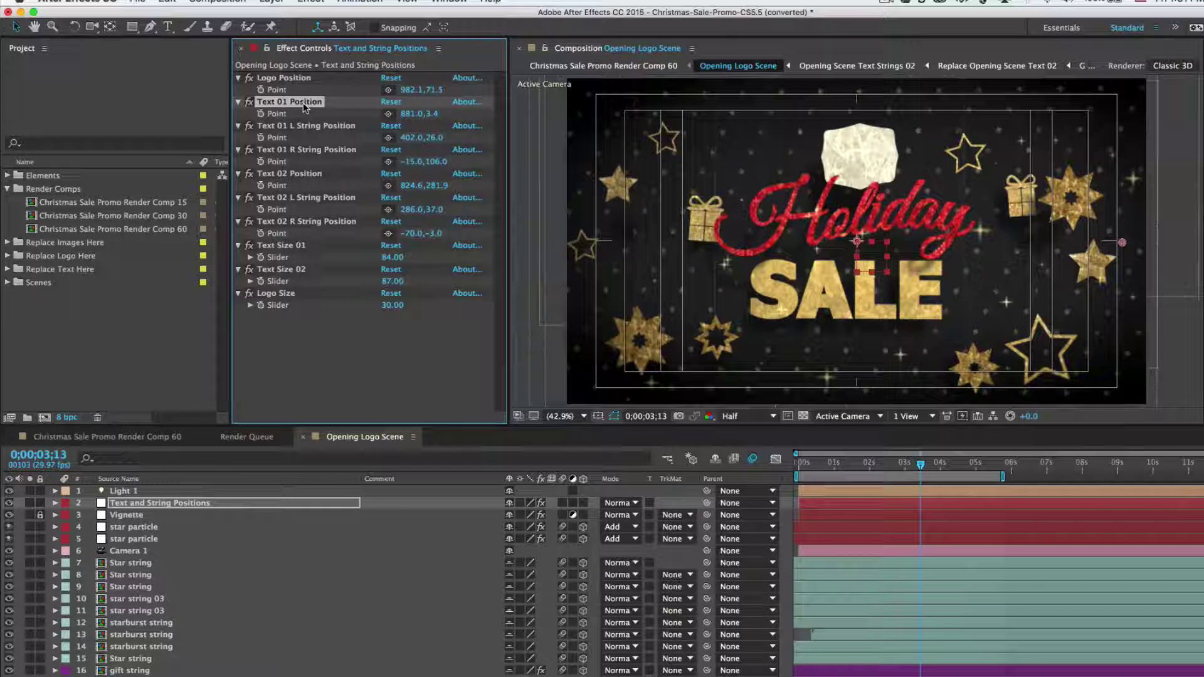
left_click(305, 175, "super")
left_click_drag(409, 119, 406, 120)
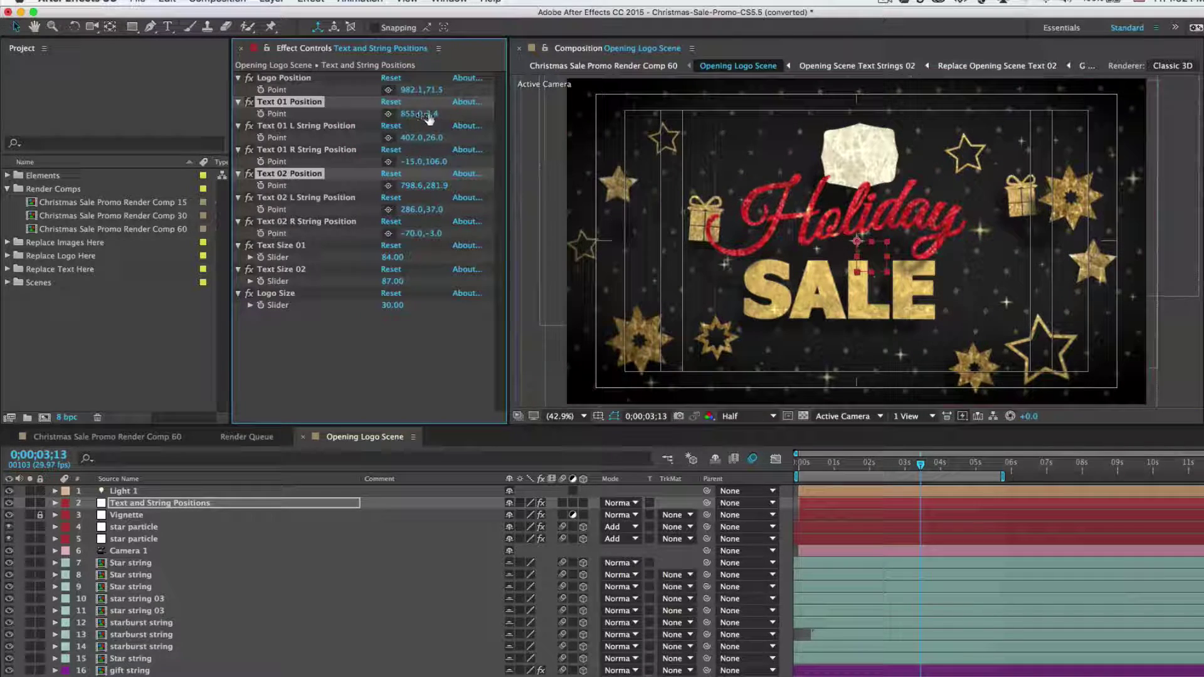
left_click_drag(431, 117, 443, 119)
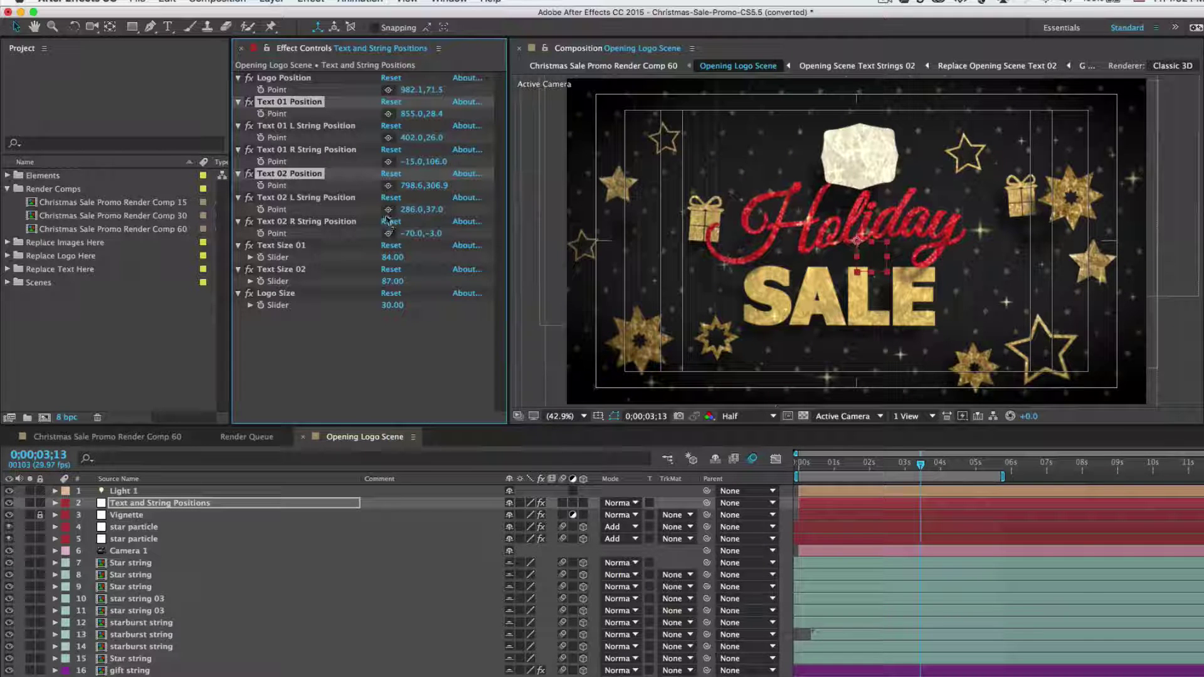
Set the Text Size 01 slider to 85 for the "Holiday" text
left_click(314, 351)
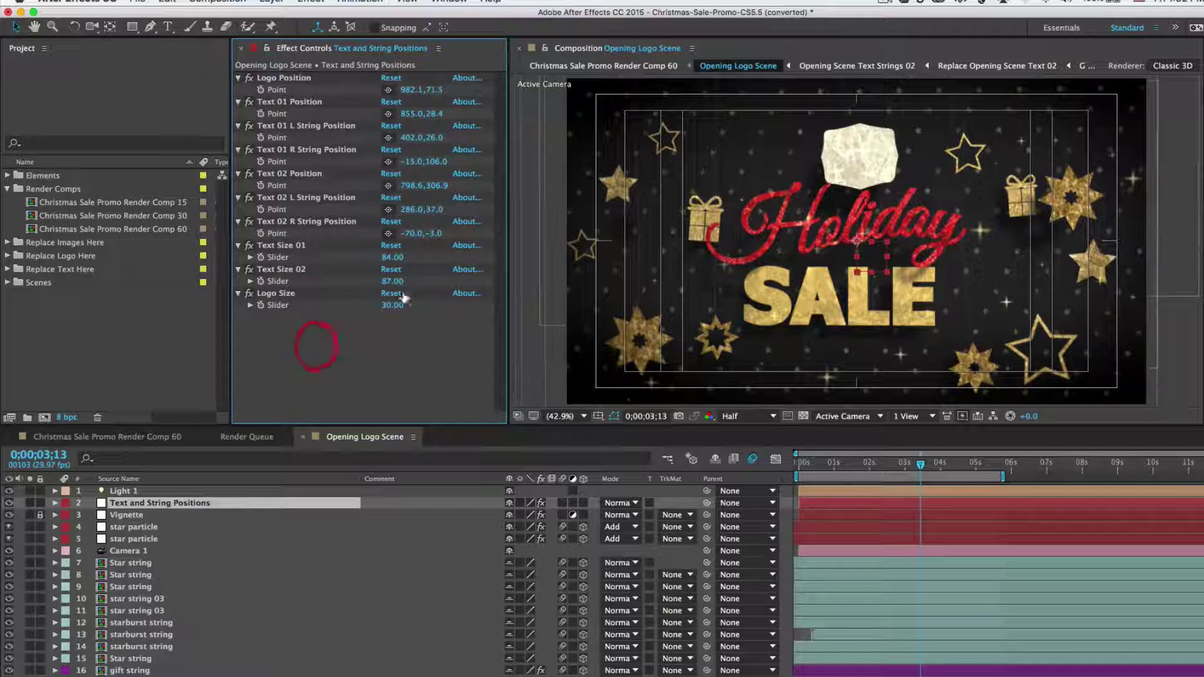
left_click_drag(391, 257, 351, 251)
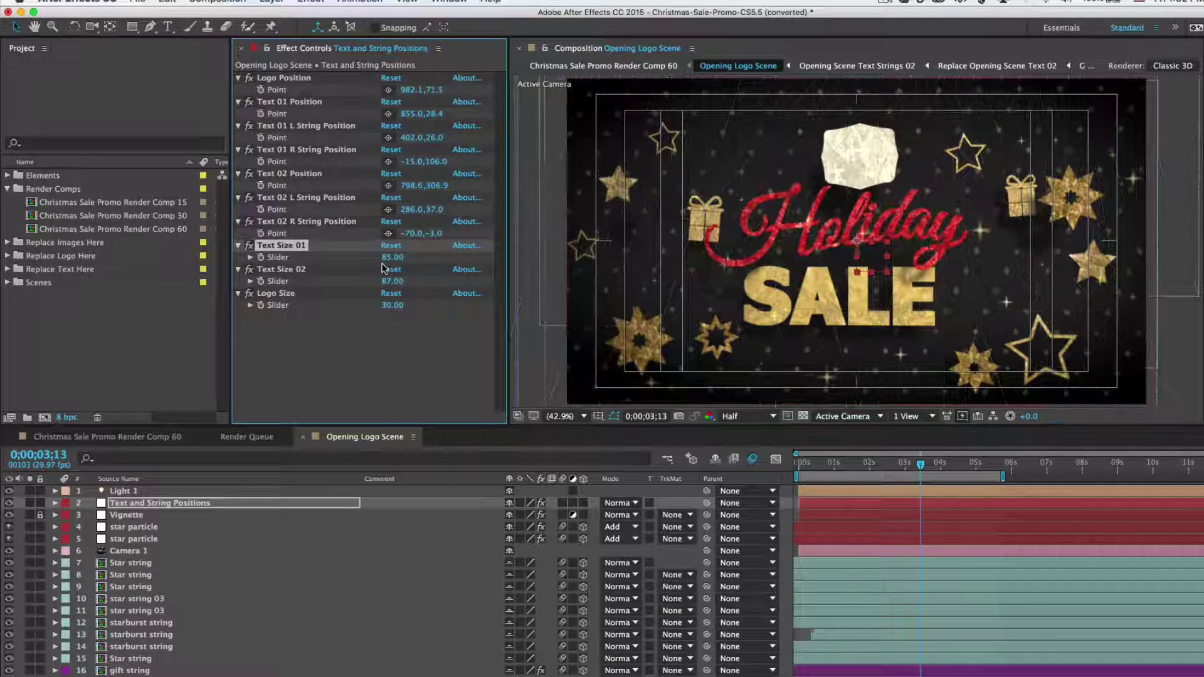
left_click(314, 340)
Try a larger Logo Size for the logo placeholder and return the slider to 30
left_click(276, 294)
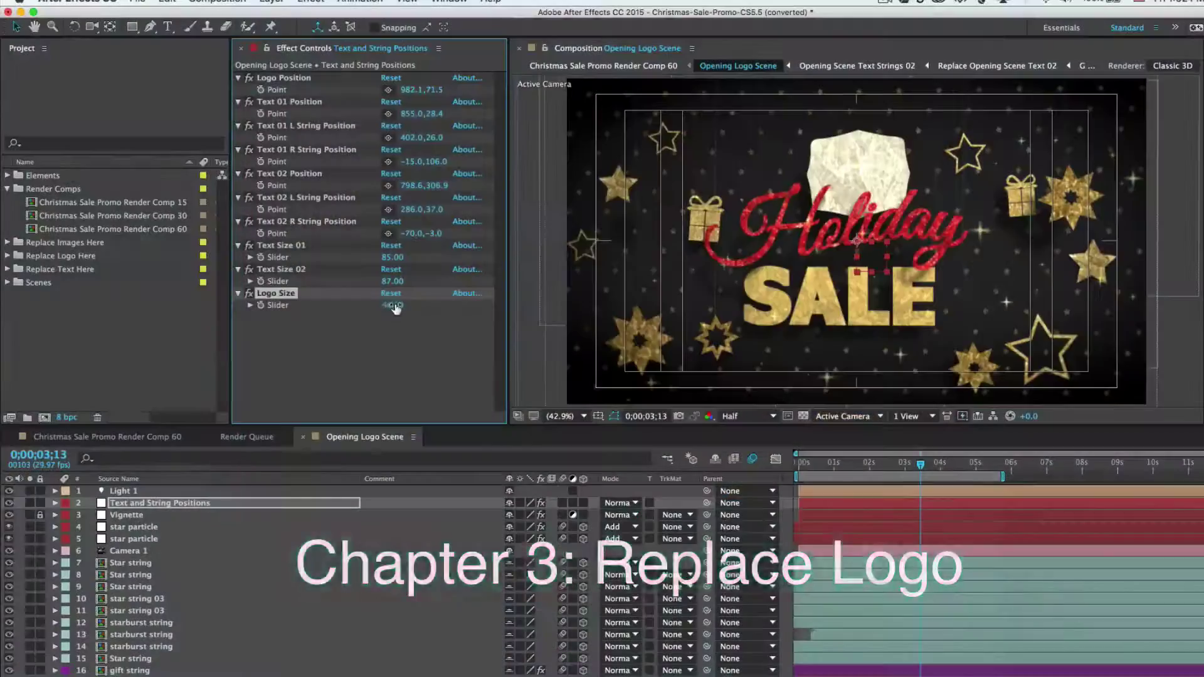
left_click_drag(385, 306, 429, 323)
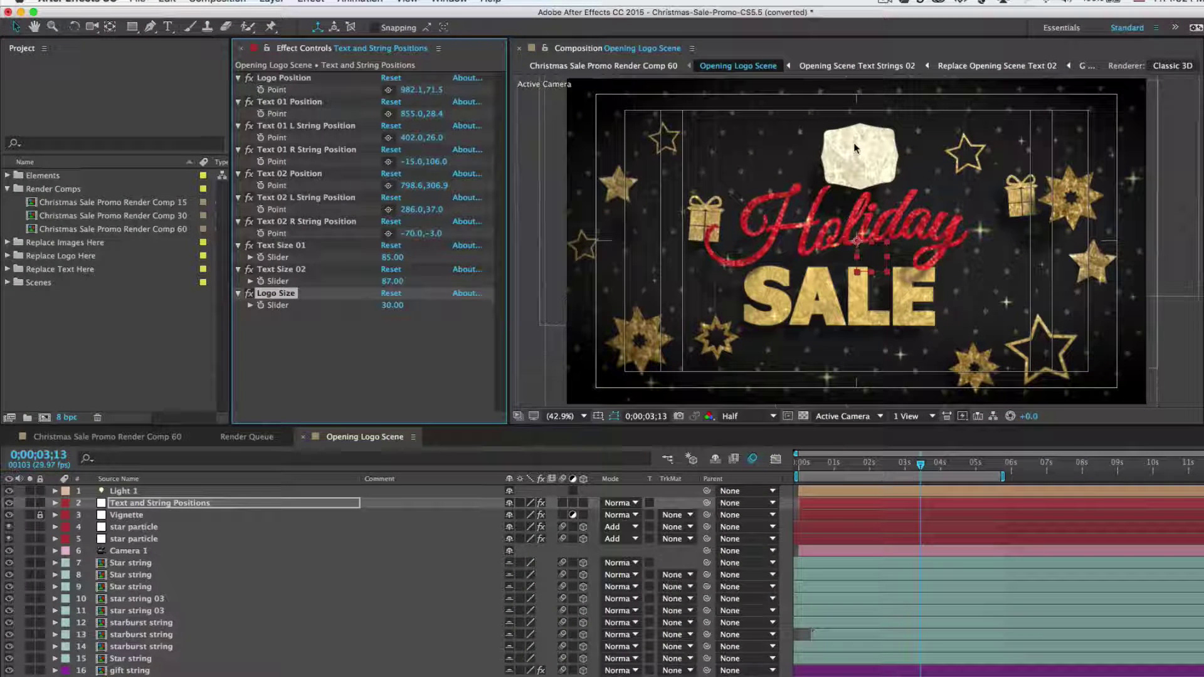
left_click(368, 328)
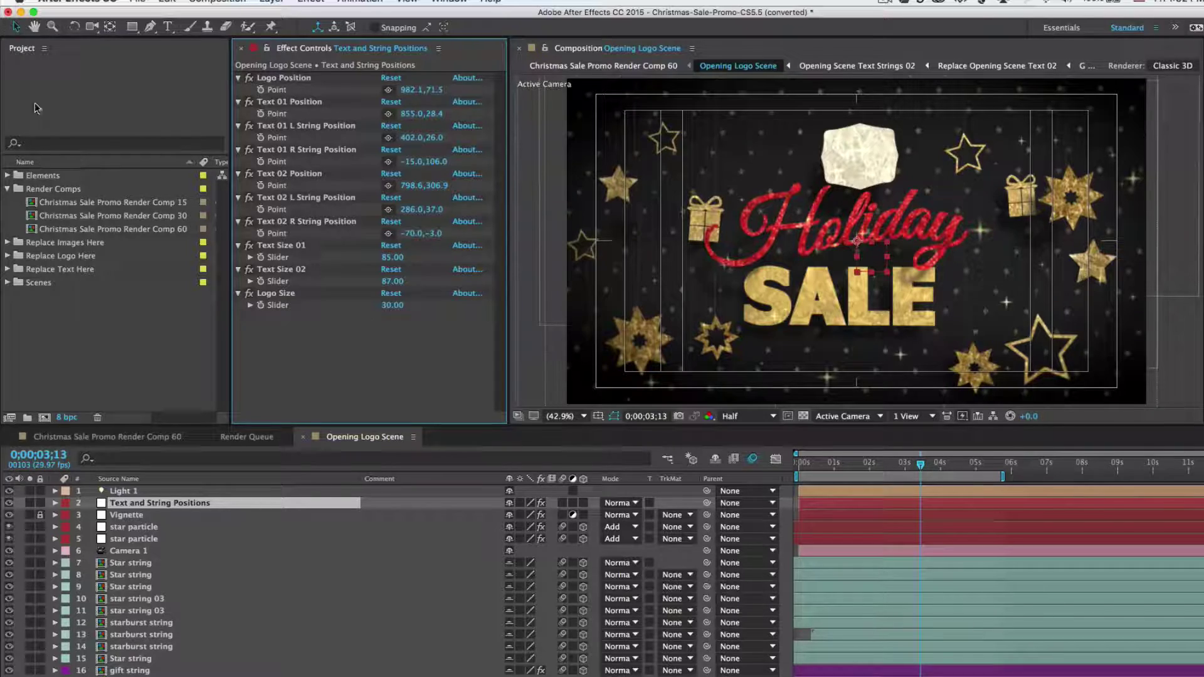
Open the Replace Logo Here composition from the Replace Logo Here folder
left_click(41, 257)
left_click(8, 255)
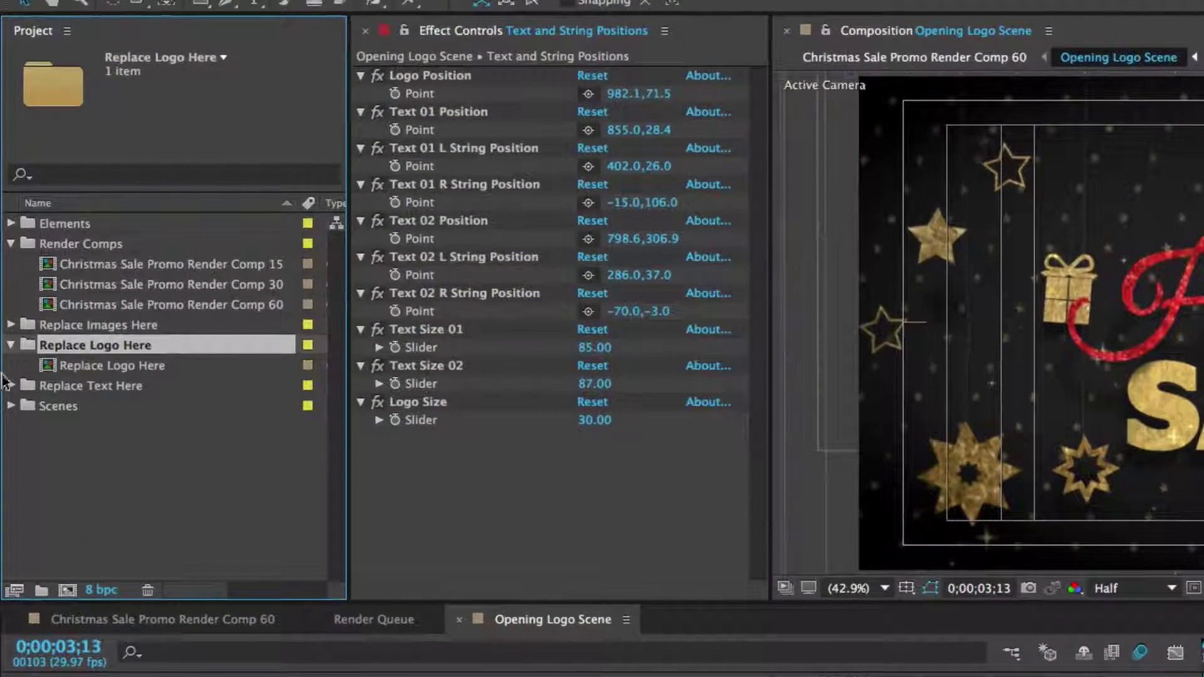
left_click(79, 367)
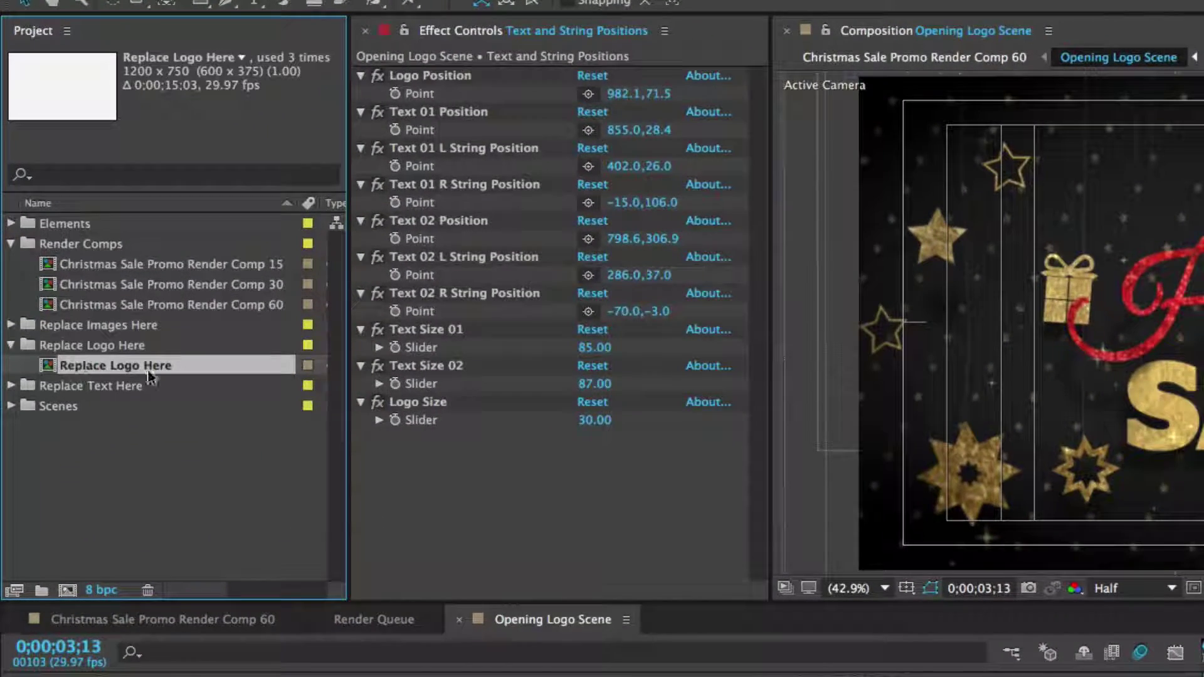
double_click(112, 372)
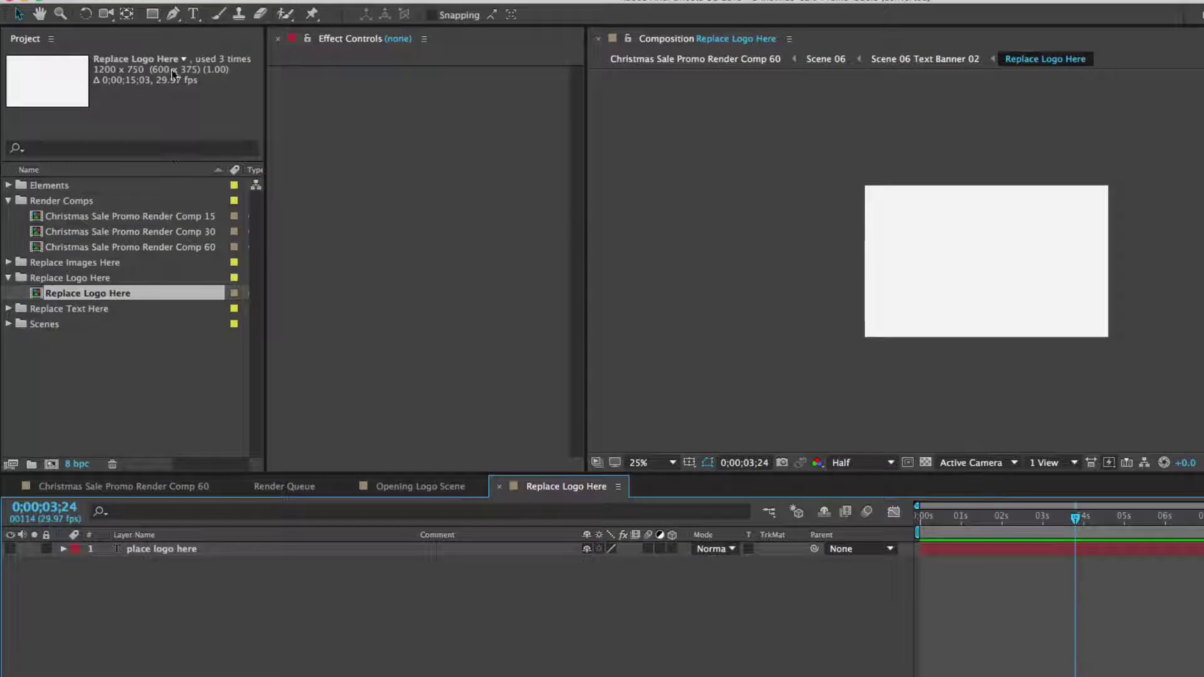
Make the "place logo here" text layer visible and open its text for editing
left_click(161, 548)
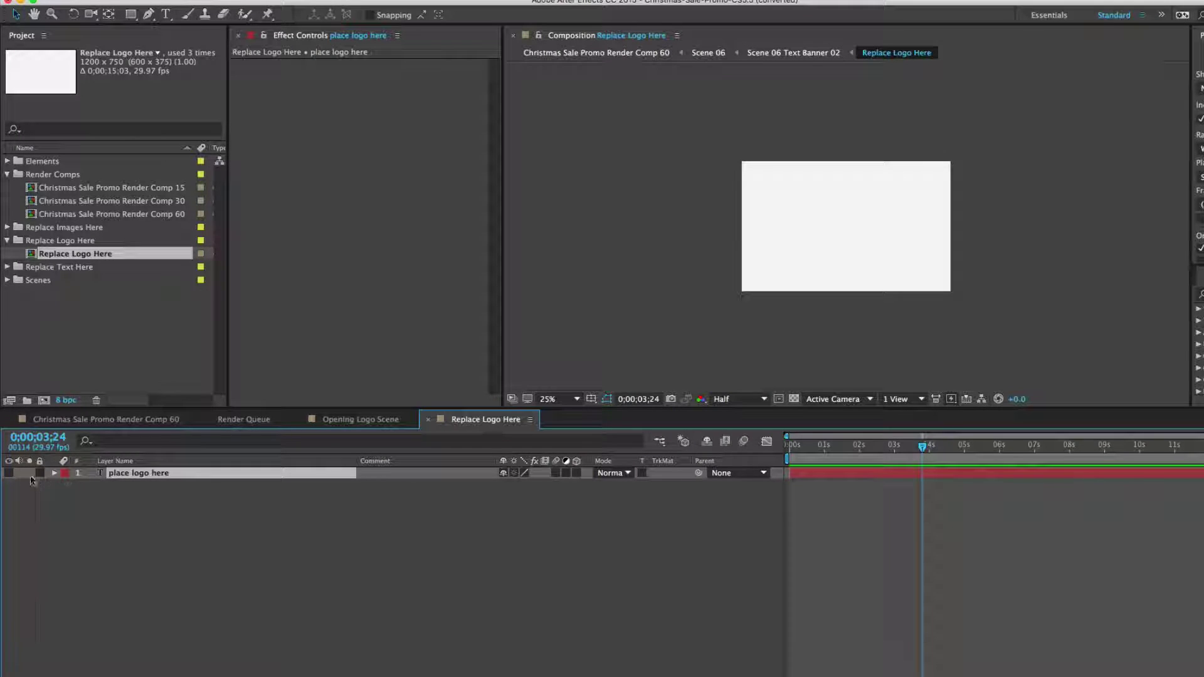
left_click(9, 473)
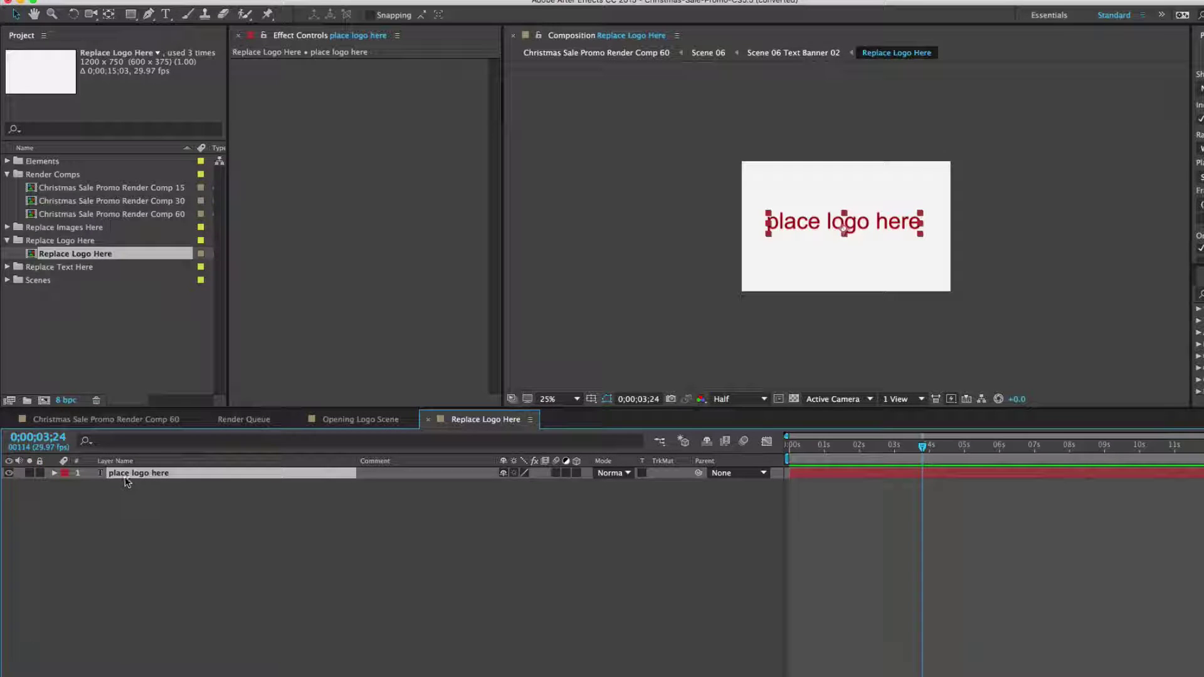
double_click(121, 473)
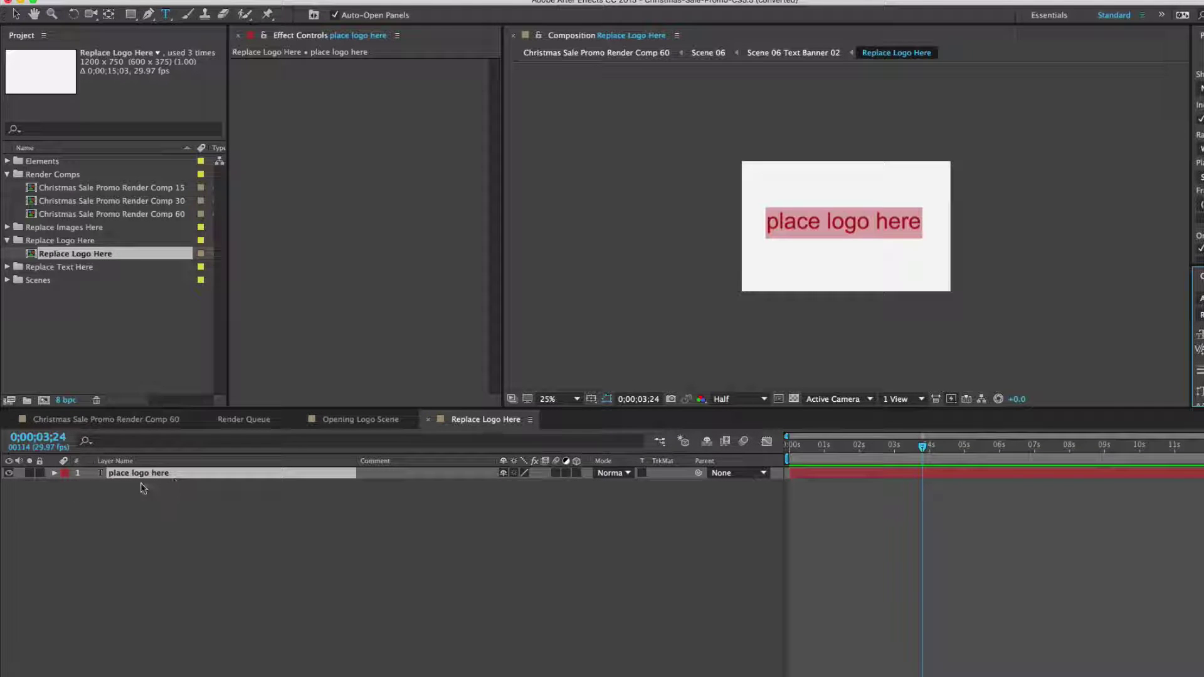
Hide the "place logo here" text layer and import FluxVFX-2014-logo.psd into the project as a composition
left_click(8, 475)
left_click(91, 333)
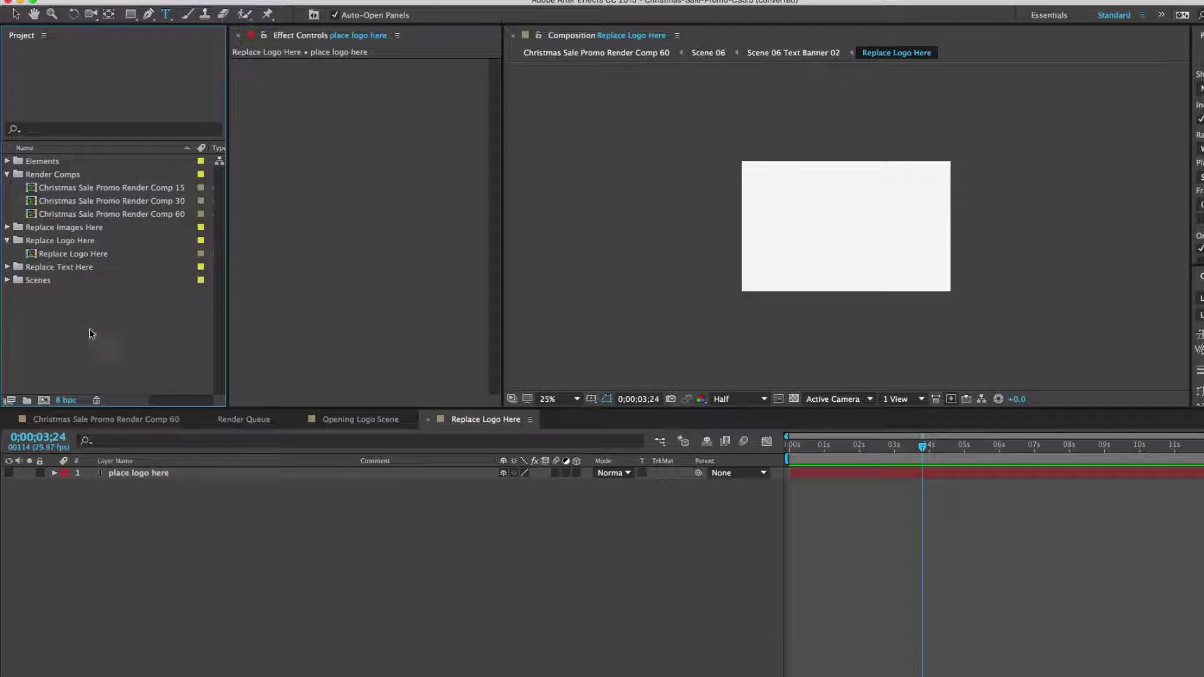
left_click(135, 13)
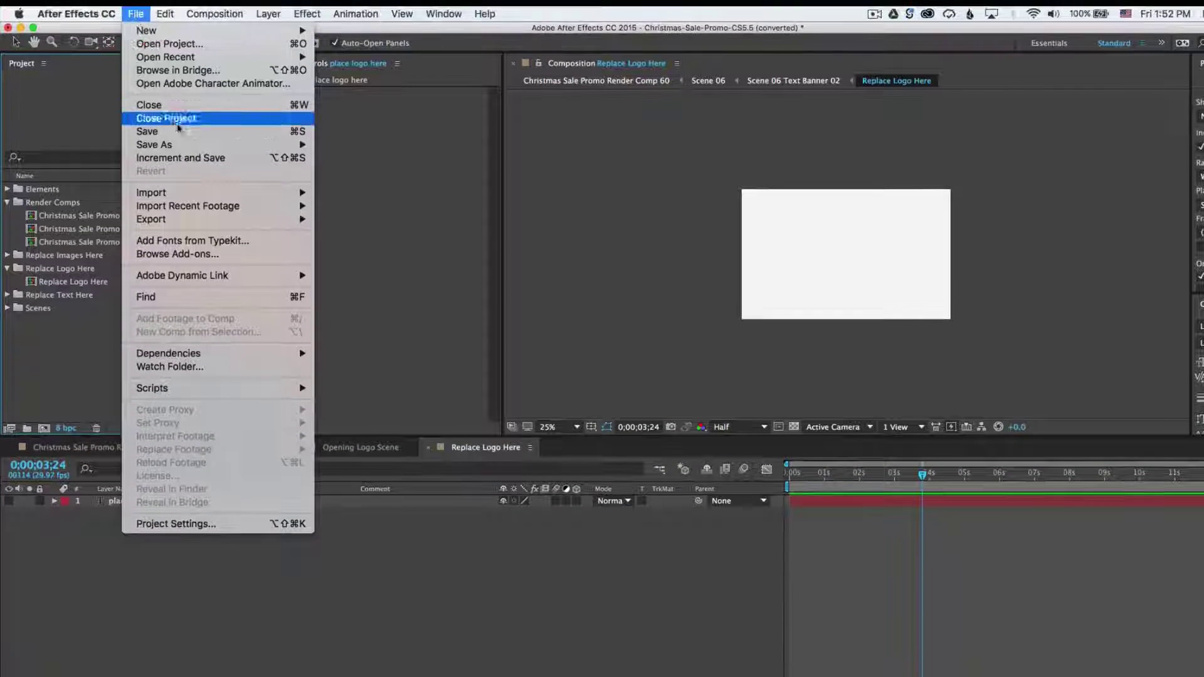
mouse_move(289, 193)
left_click(352, 197)
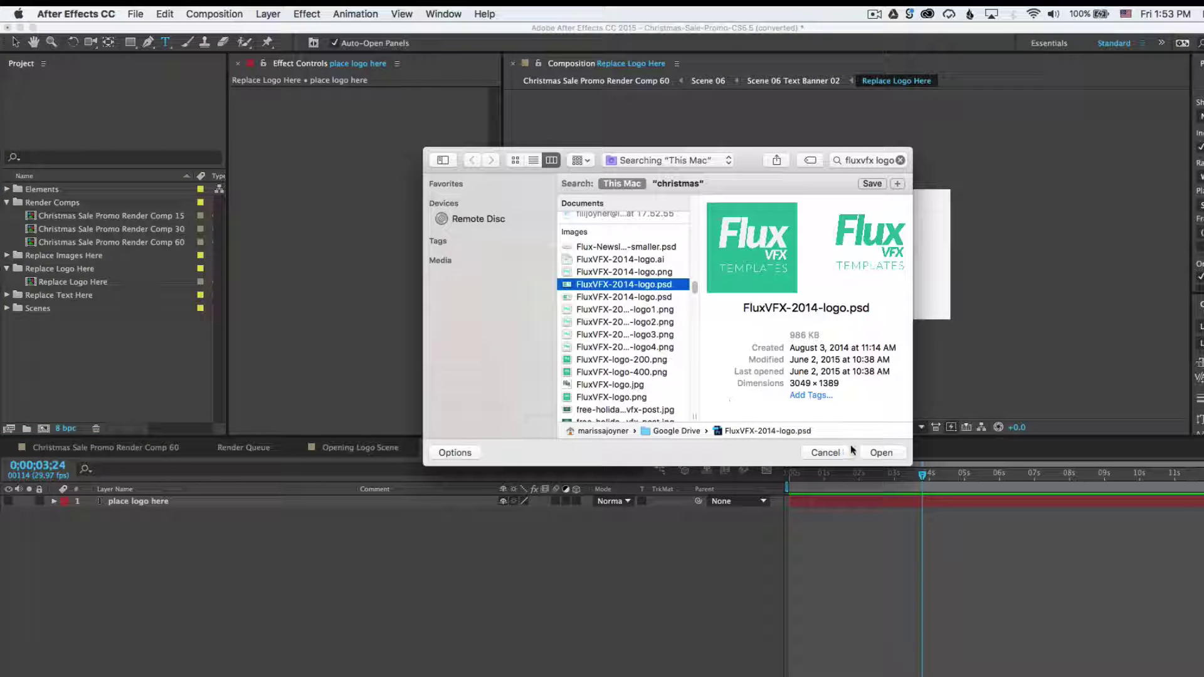
left_click(881, 452)
left_click(251, 222)
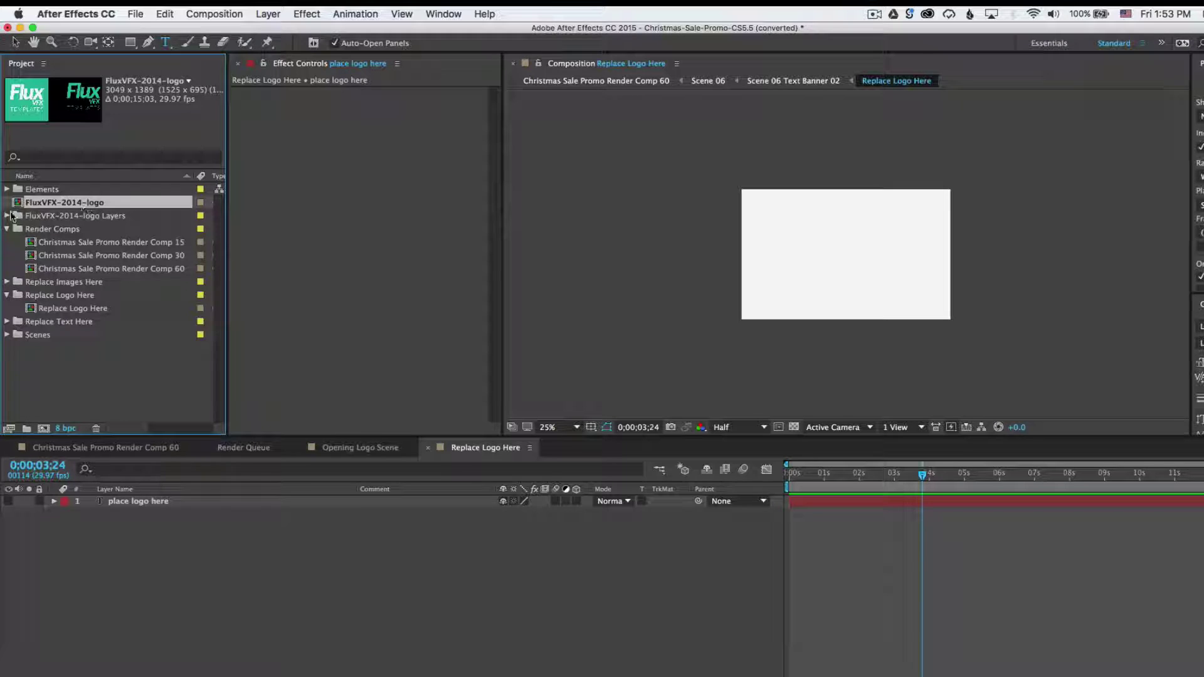
Add the FluxVFX-2014-logo composition to Replace Logo Here, scale it to 57%, and position its green-on-white logo within the frame
left_click_drag(84, 206, 207, 551)
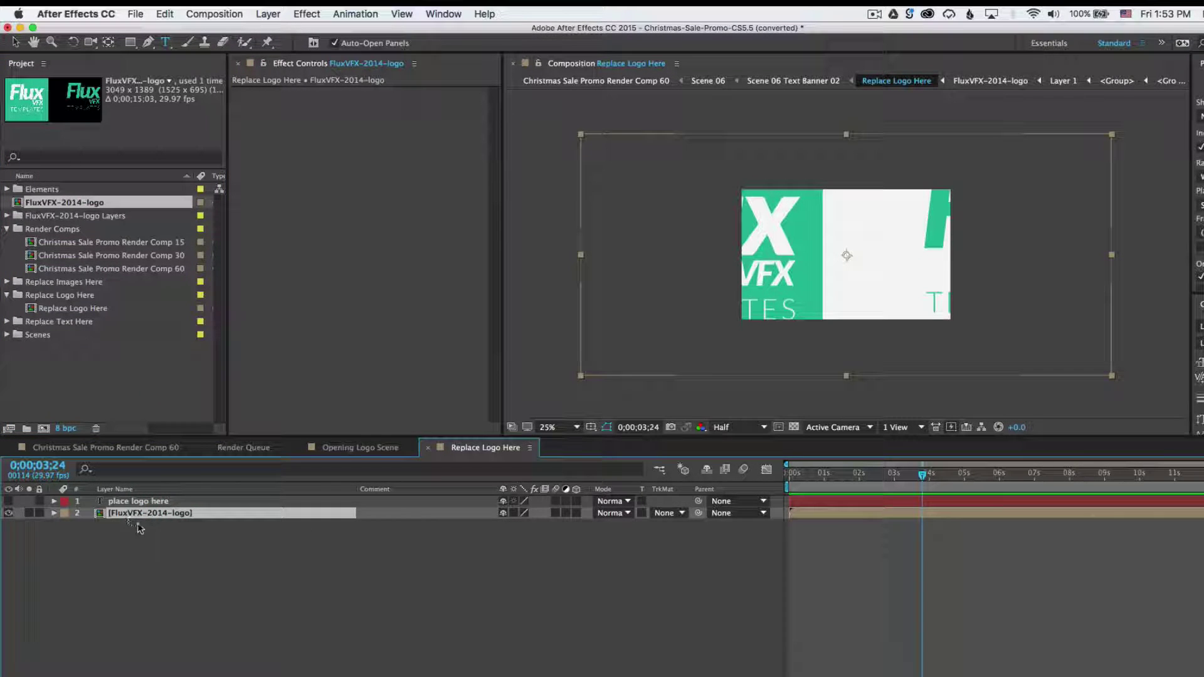
key("s")
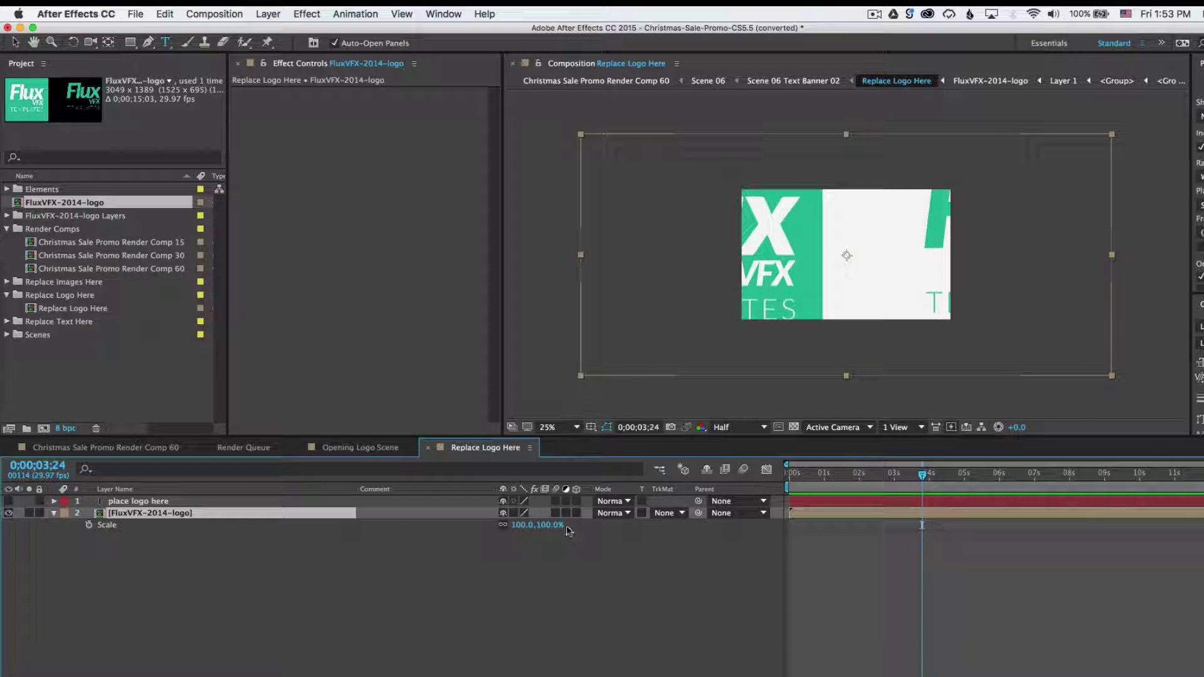
left_click_drag(546, 526, 525, 527)
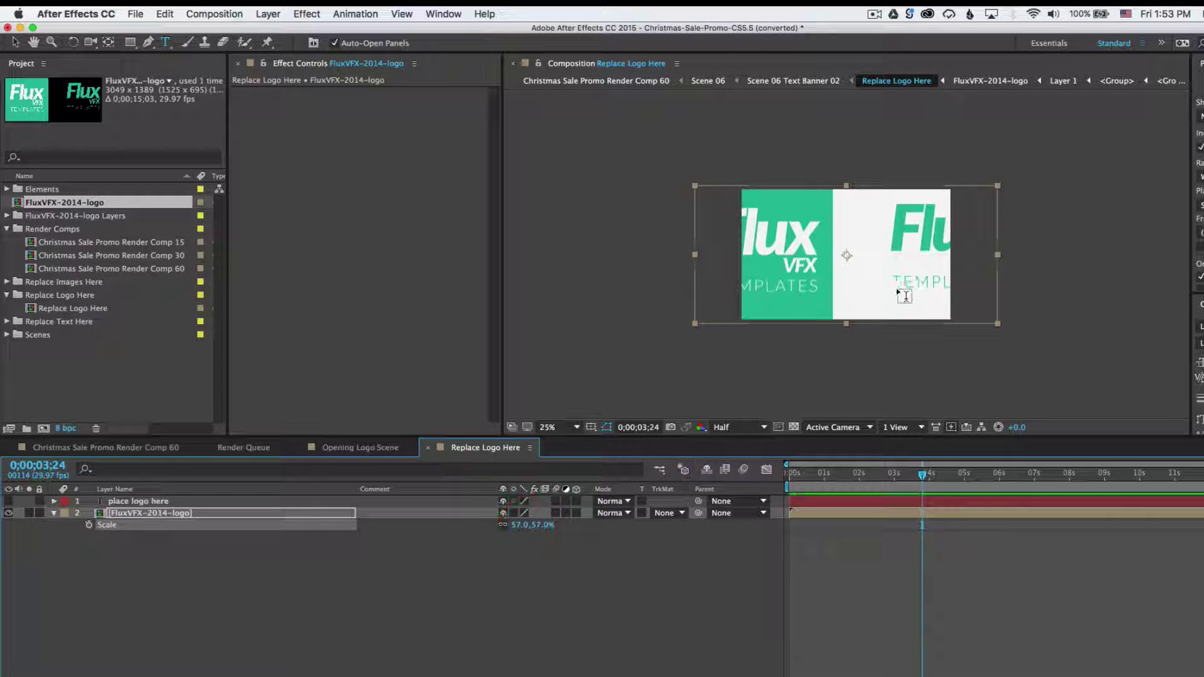
key("v")
mouse_move(905, 295)
left_mouse_down()
mouse_move(836, 287)
mouse_move(847, 254)
left_mouse_up()
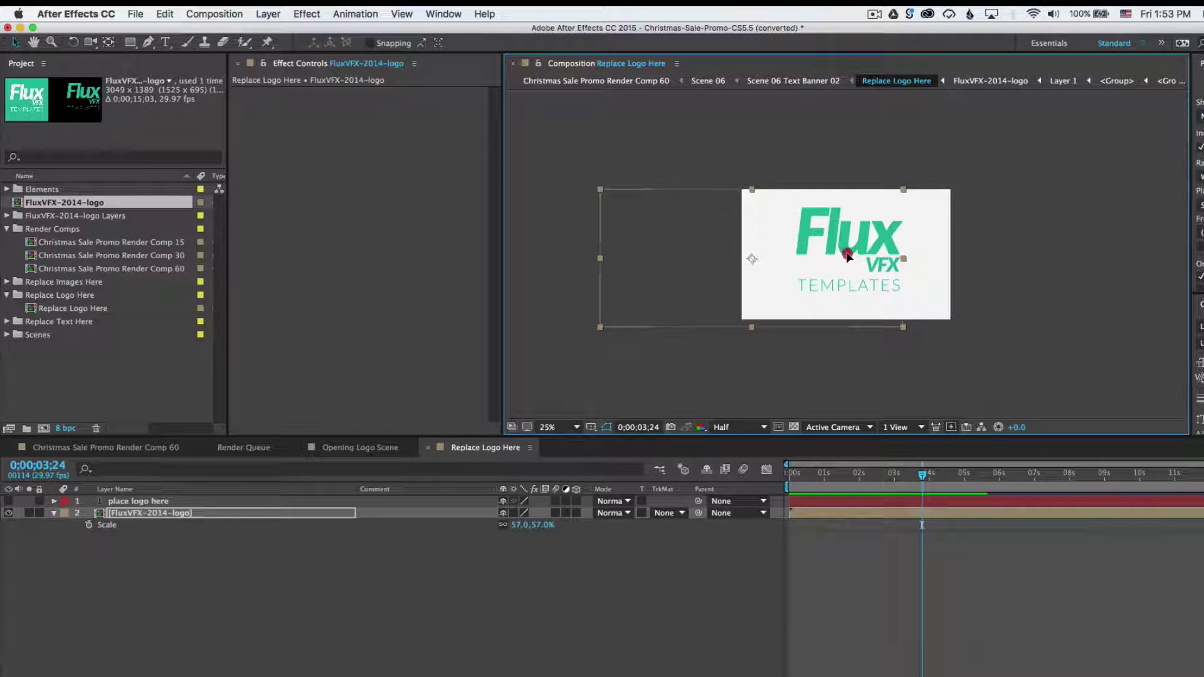
Return to the Opening Logo Scene composition and open its Opening Logo Strings precomposition
left_click(356, 449)
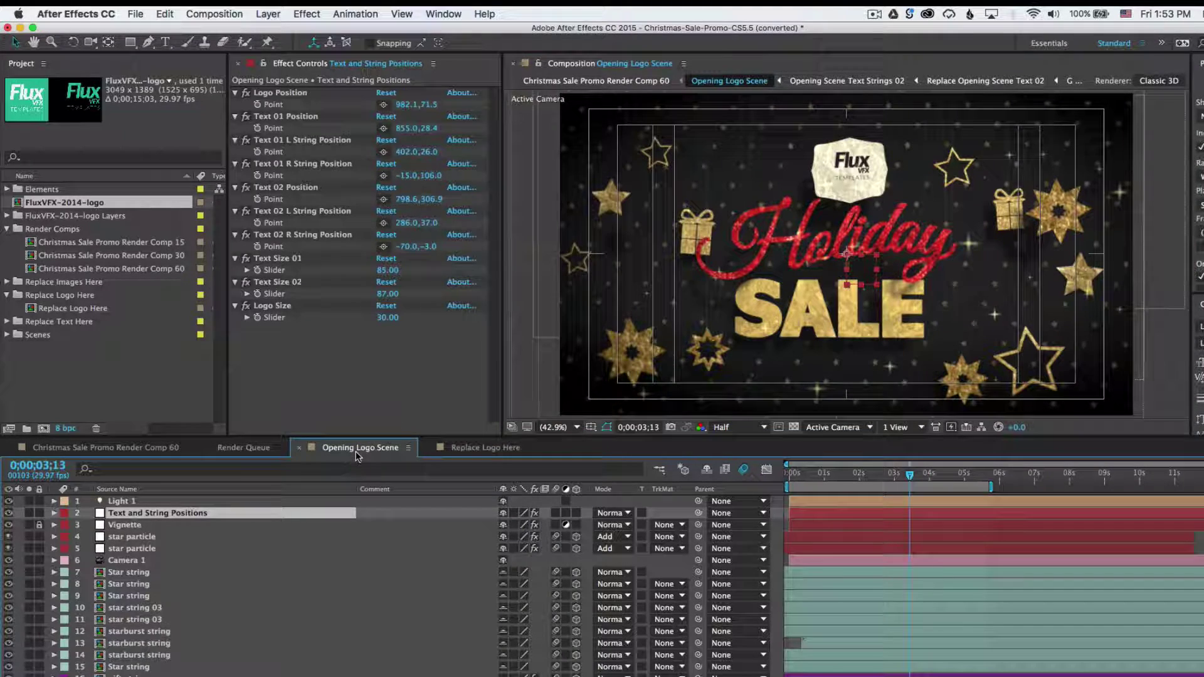
key("z")
left_click(818, 208)
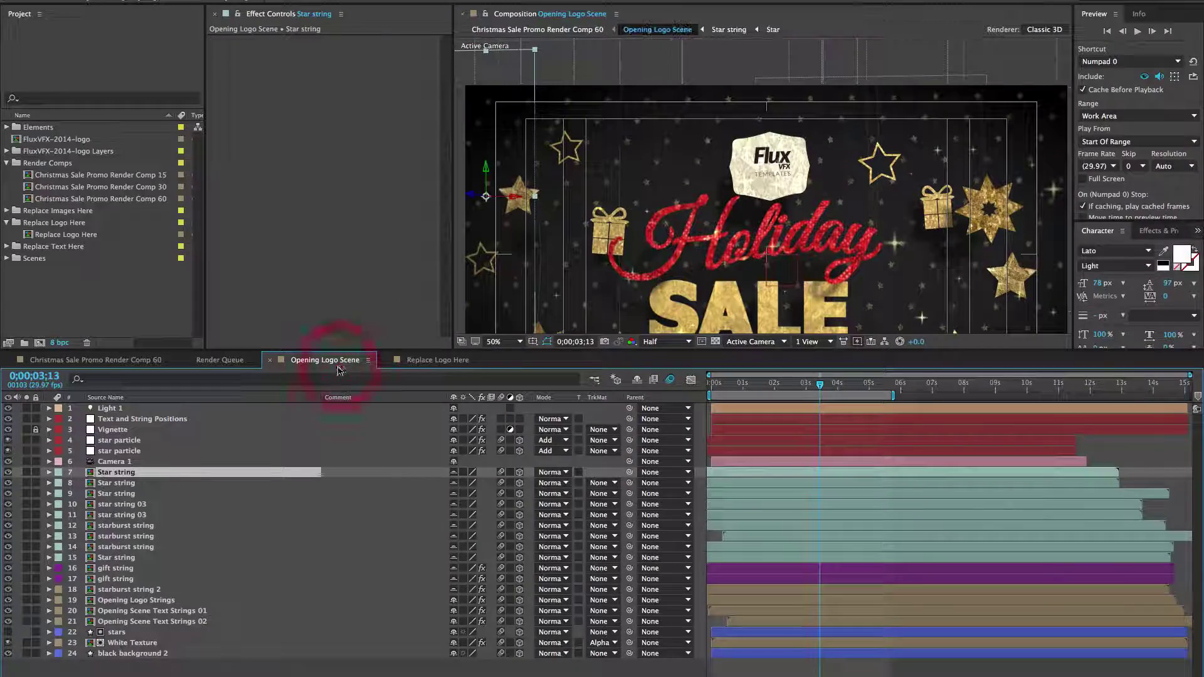
left_click(122, 600)
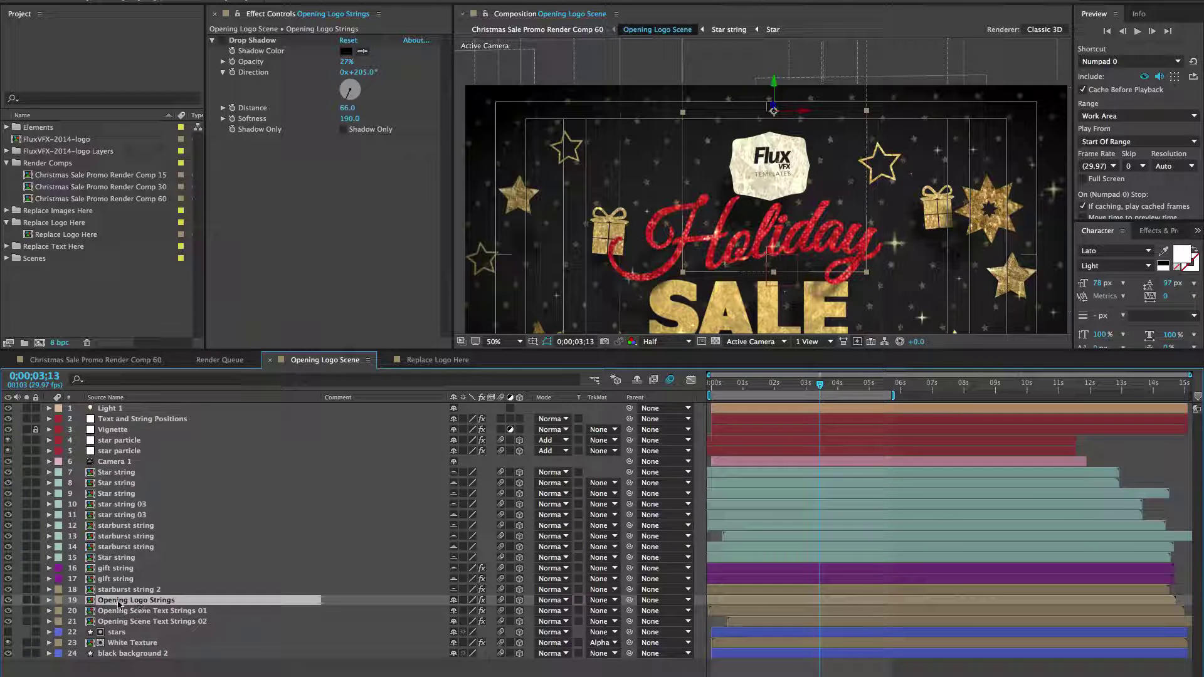
double_click(123, 602)
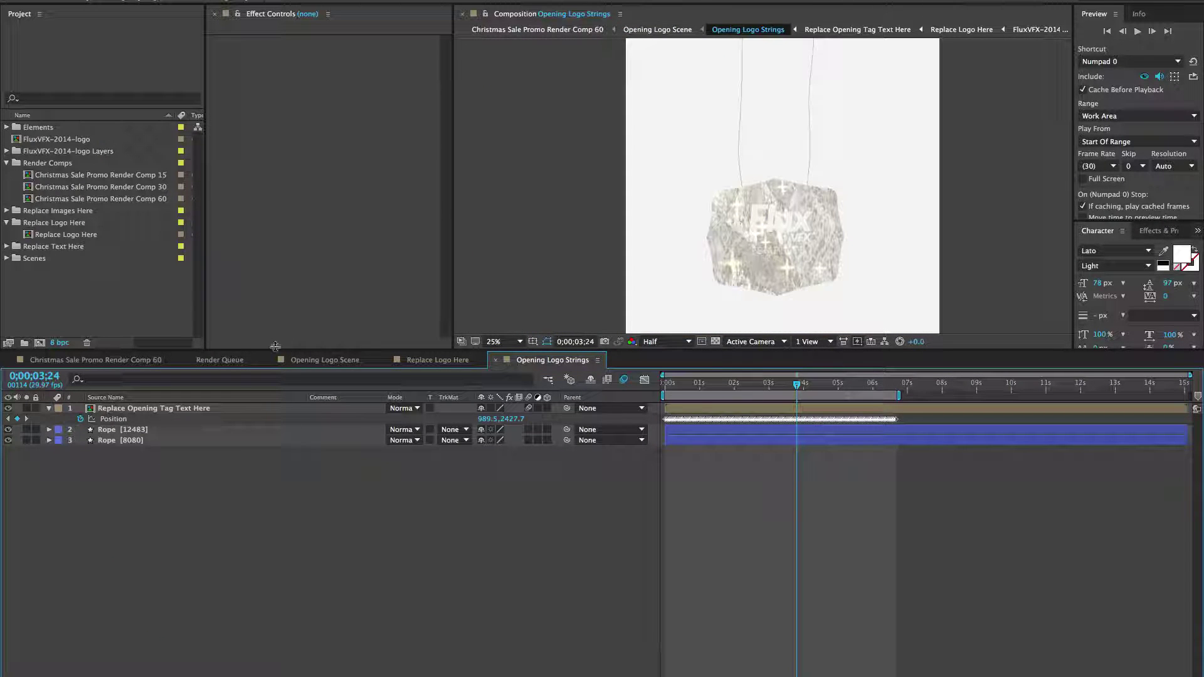
Open the Replace Opening Tag Text Here precomposition and select its Frame Controls layer at 0;00;00;14
left_click(150, 409)
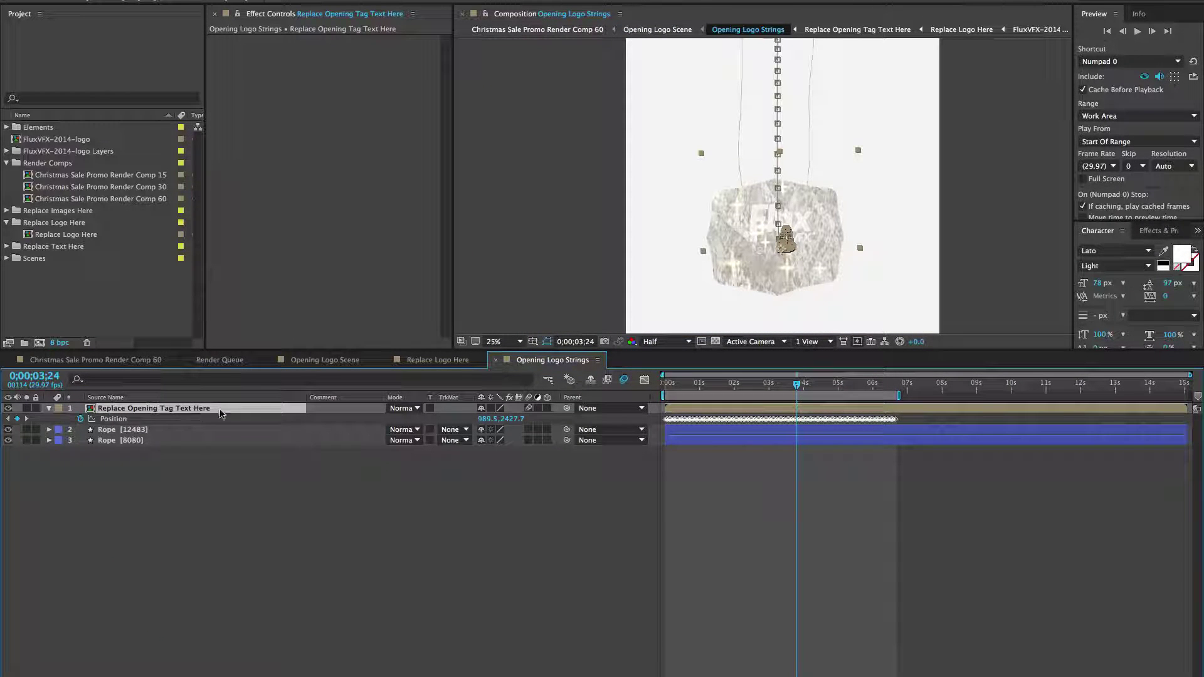
double_click(182, 411)
left_click(705, 383)
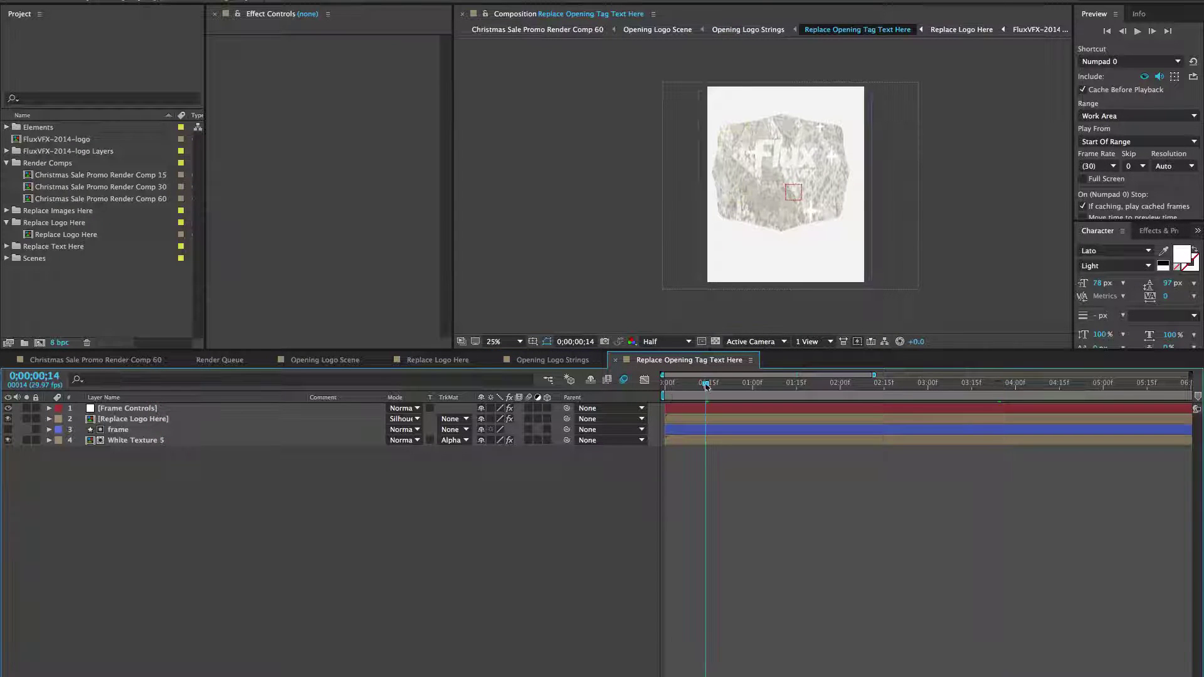
key("v")
left_click(119, 409)
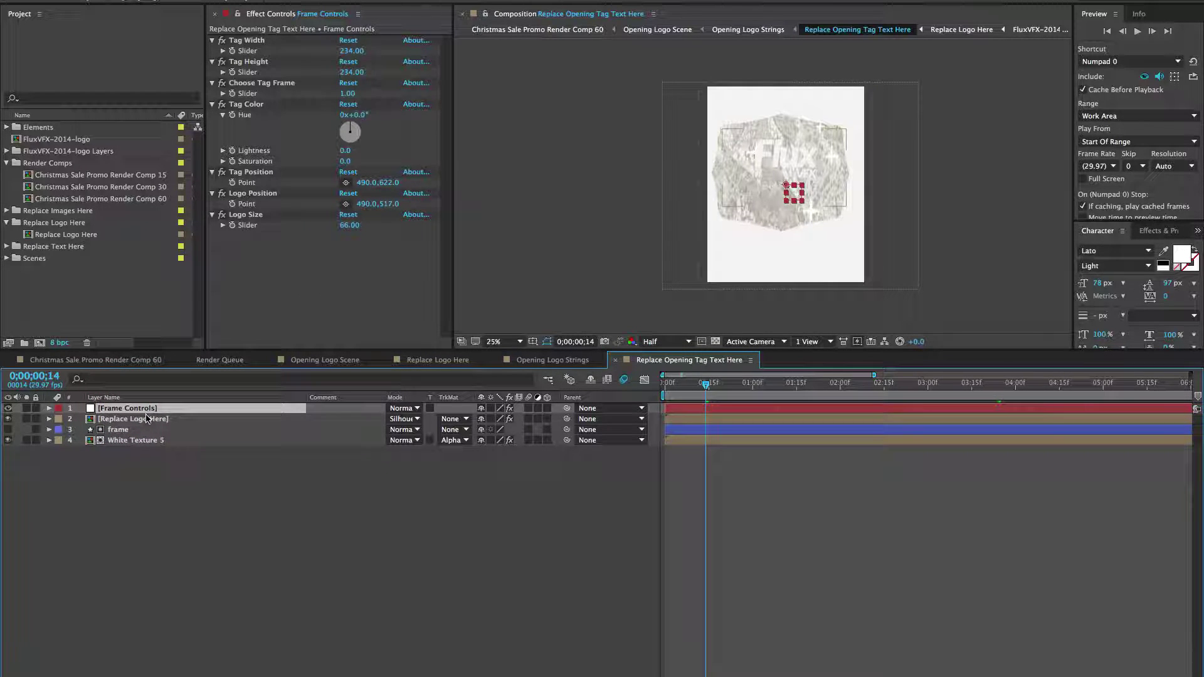
Try a Tag Width of 222 and a Tag Height of 229 for the logo tag
left_click(246, 42)
left_click_drag(351, 51, 345, 75)
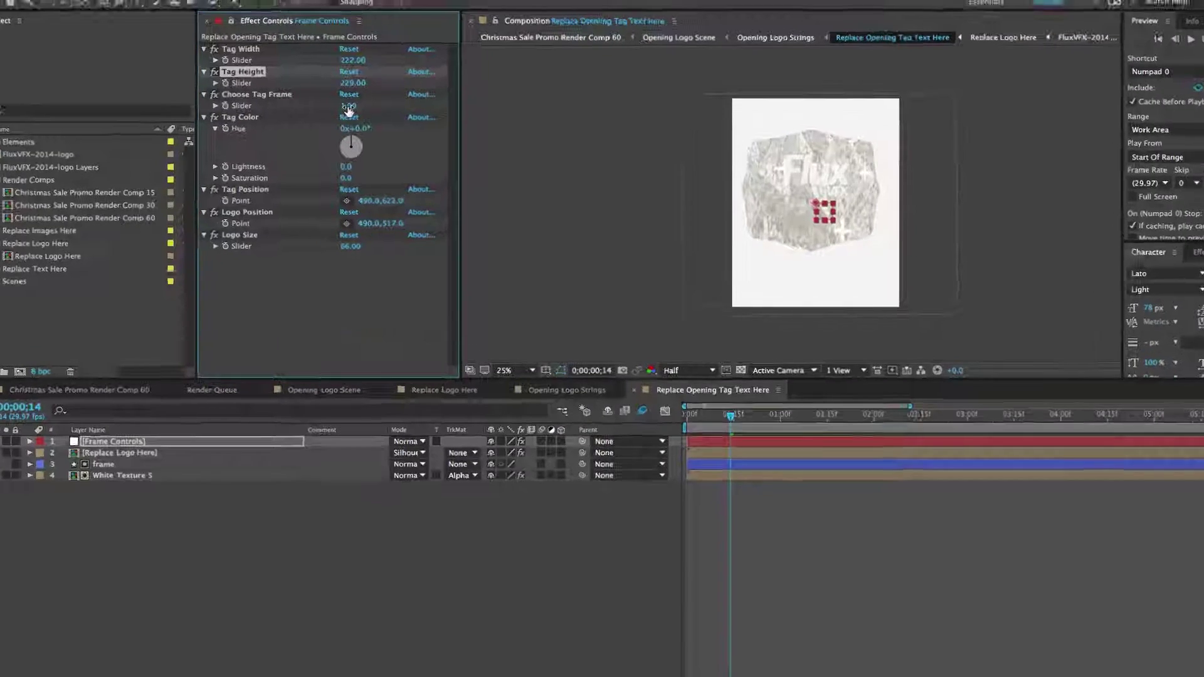
Try the Choose Tag Frame values 2, 3, 4, 5 and 6 to preview the alternative tag shapes
left_click(348, 106)
type("2")
key("Return")
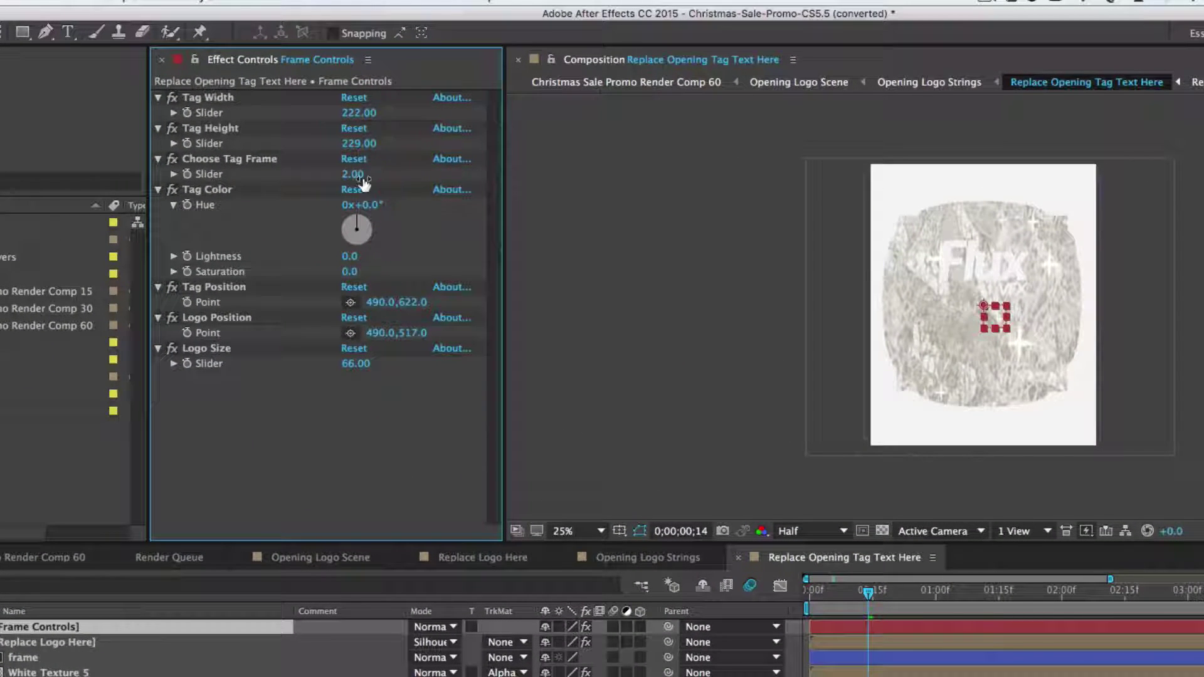
left_click(363, 178)
type("3")
left_click(400, 171)
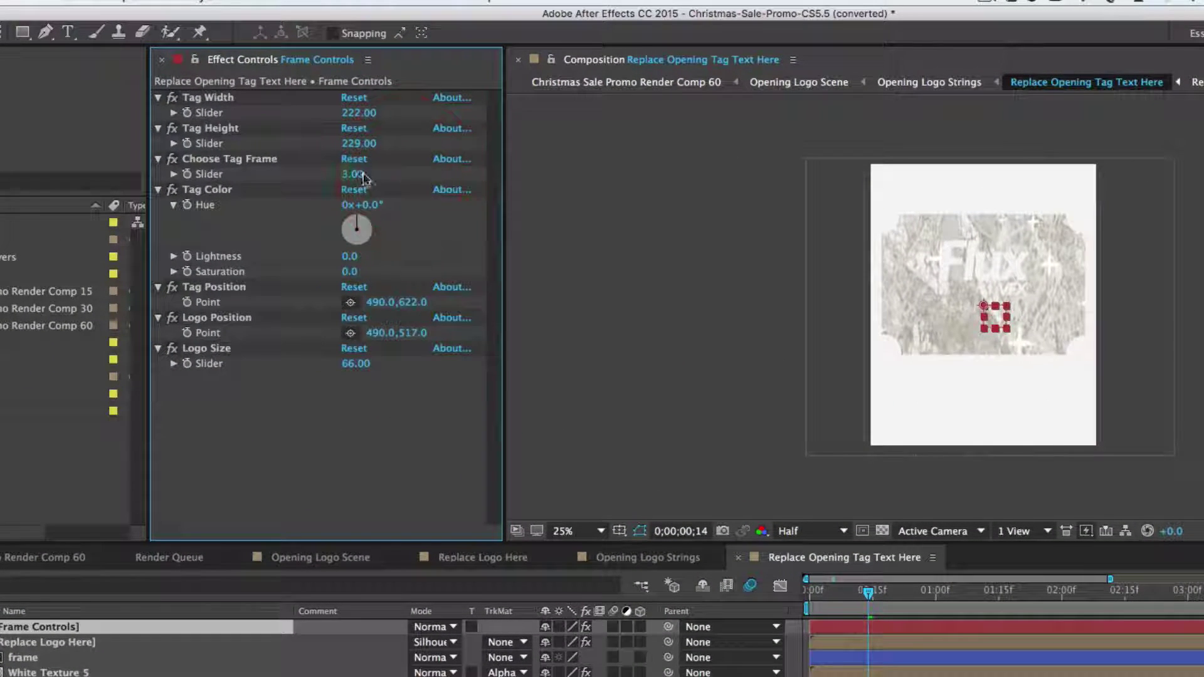
left_click(351, 175)
type("4")
left_click(389, 169)
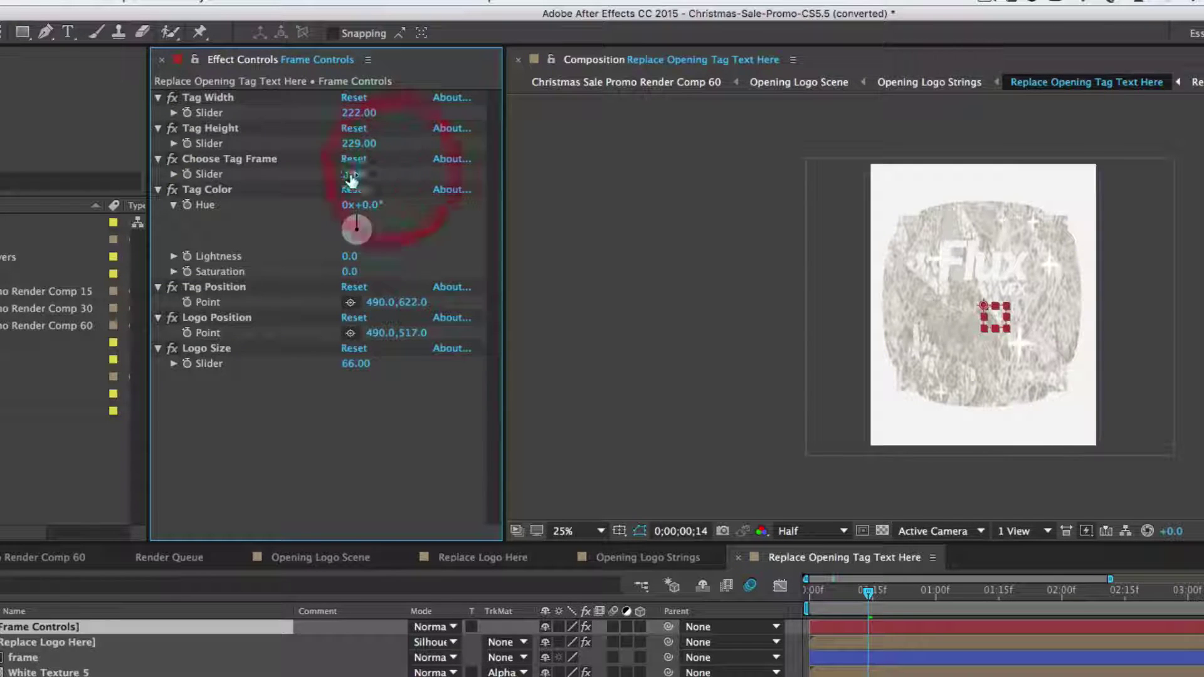
type("4")
left_click(402, 179)
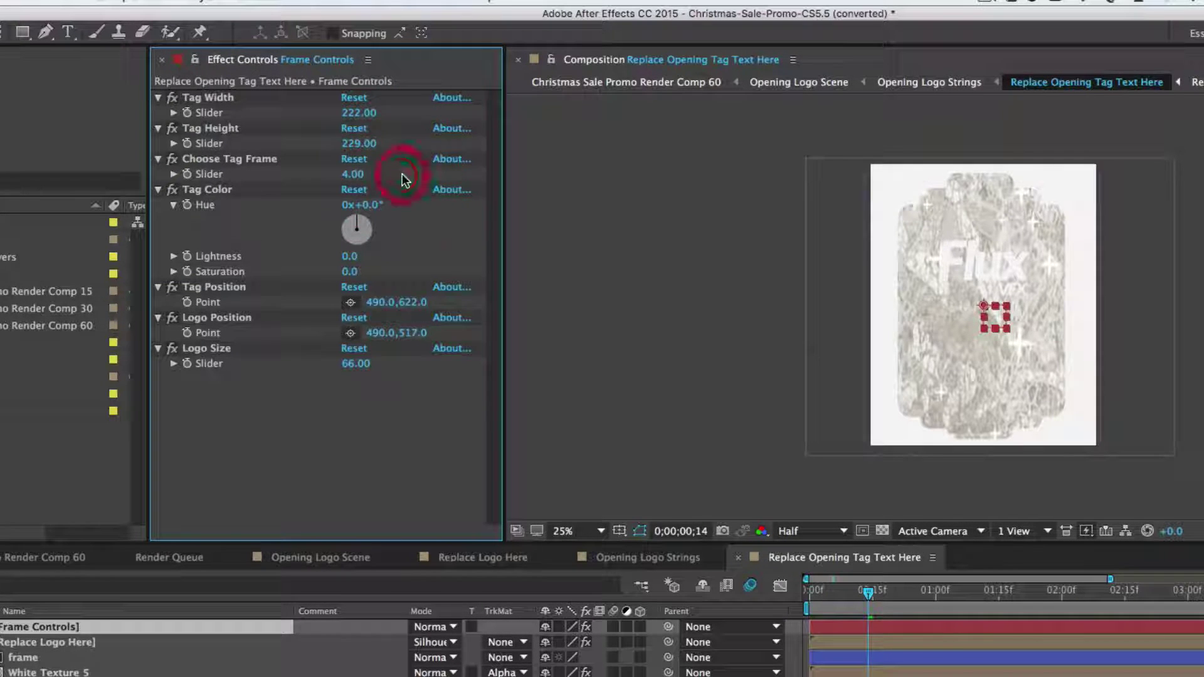
left_click(363, 174)
type("5")
left_click(405, 174)
left_click(349, 175)
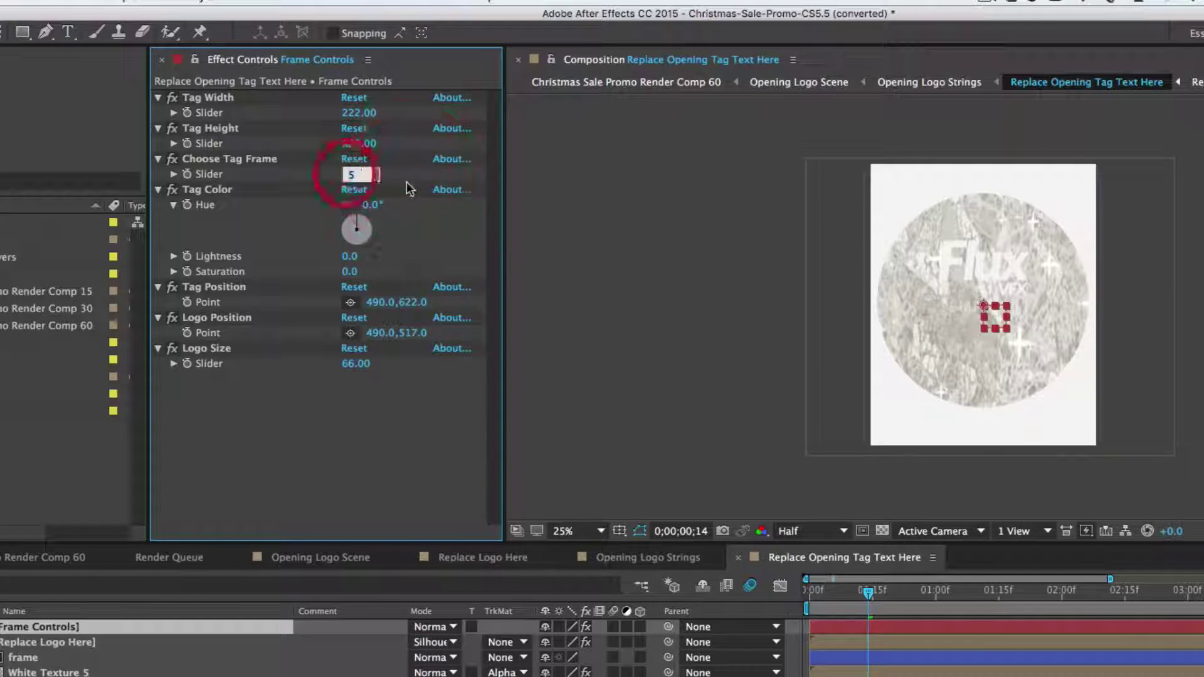
type("6")
left_click(405, 176)
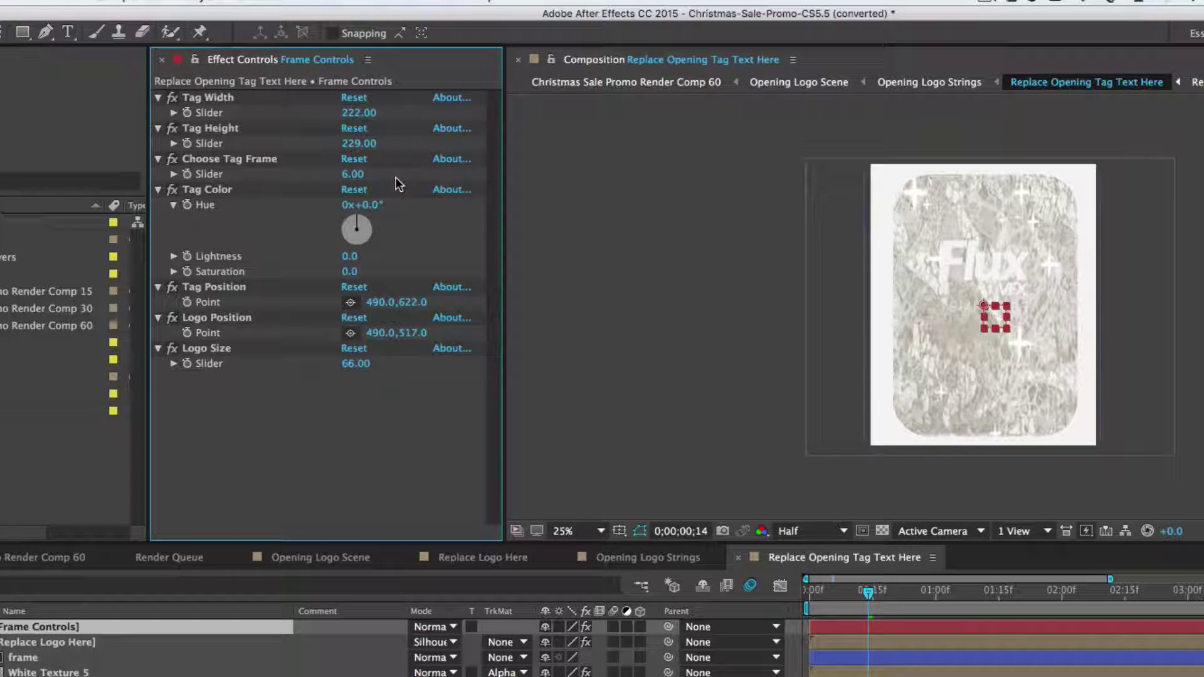
Set the Logo Size to 113 and Choose Tag Frame to 1
left_click_drag(356, 363, 388, 358)
left_click(351, 174)
type("1")
left_click(388, 176)
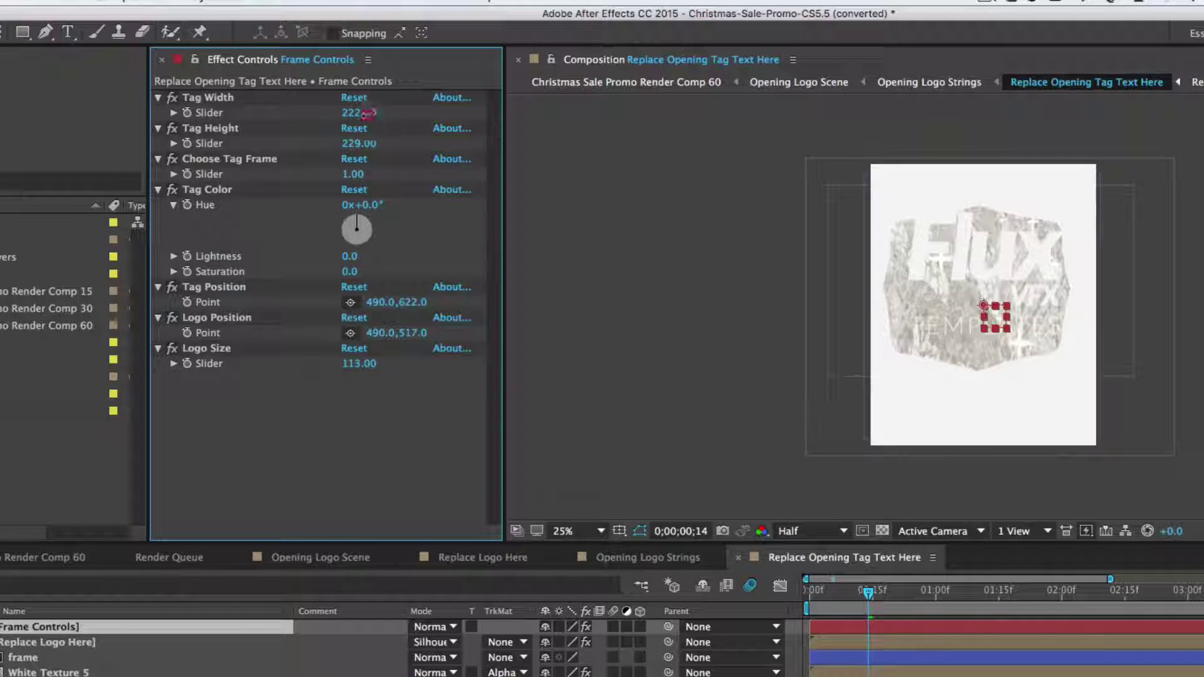
Set the Tag Width to 238 and the Tag Height to 273
mouse_move(359, 112)
left_mouse_down()
mouse_move(386, 143)
mouse_move(370, 110)
left_mouse_up()
left_click(370, 144)
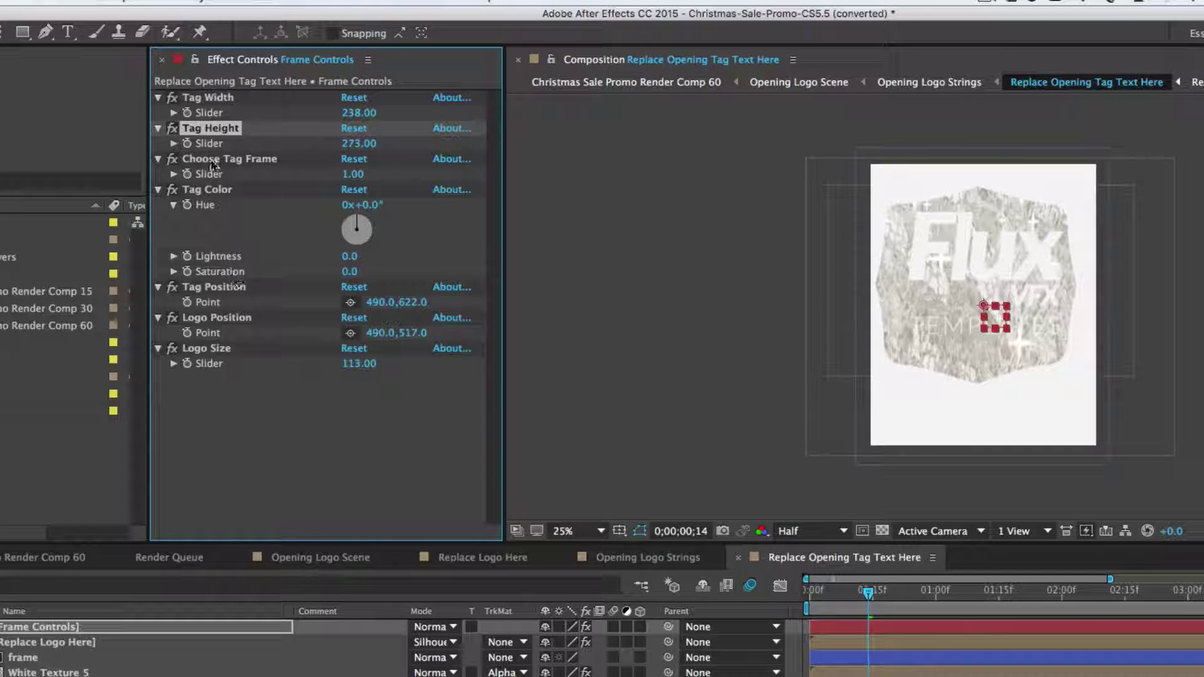
Try different hue, lightness and saturation values for the Tag Color and reset the effect
left_click(207, 190)
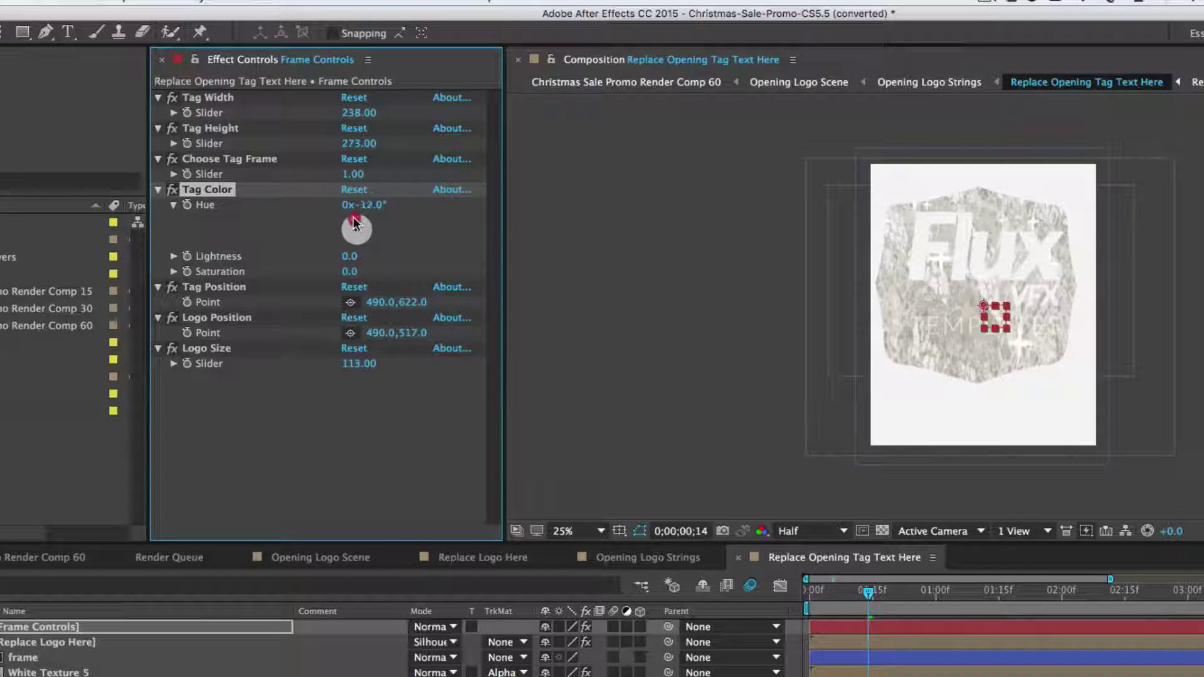
left_click_drag(352, 225, 368, 208)
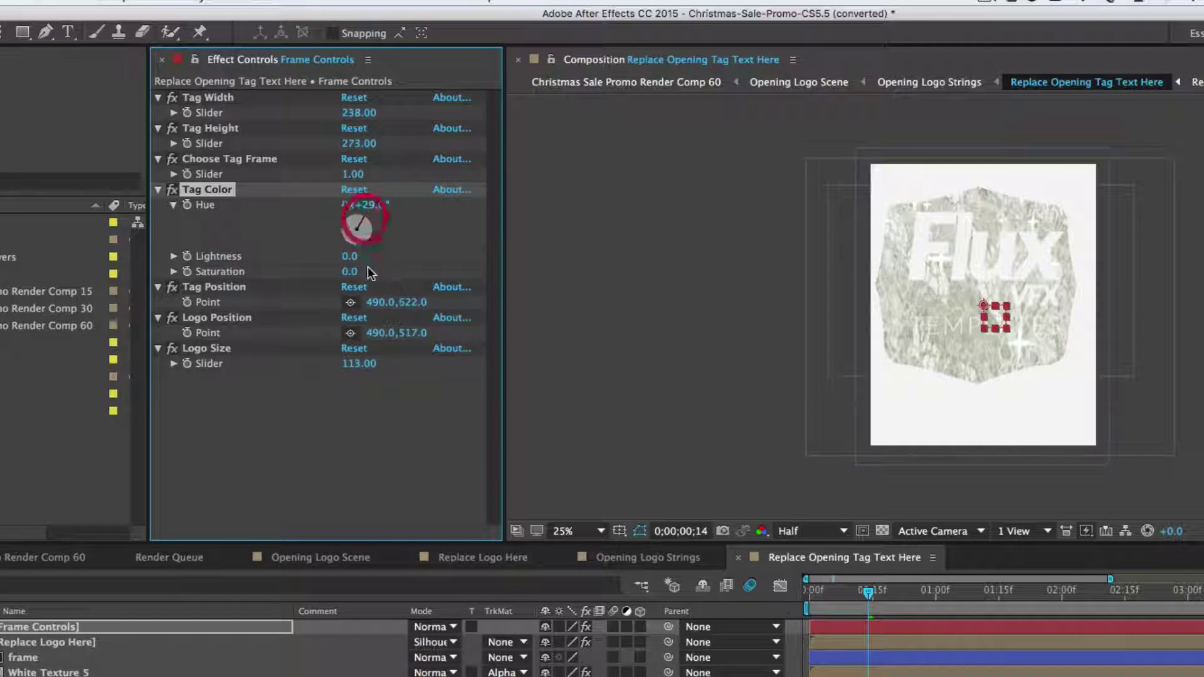
left_click(369, 258)
mouse_move(369, 258)
left_mouse_down()
mouse_move(349, 258)
mouse_move(360, 258)
left_mouse_up()
mouse_move(351, 271)
left_mouse_down()
mouse_move(393, 273)
mouse_move(376, 271)
mouse_move(349, 228)
mouse_move(360, 250)
left_mouse_up()
left_click(354, 190)
Set the Tag Position to 490, 566 and the Logo Position to 462, 466
left_click_drag(419, 301, 354, 301)
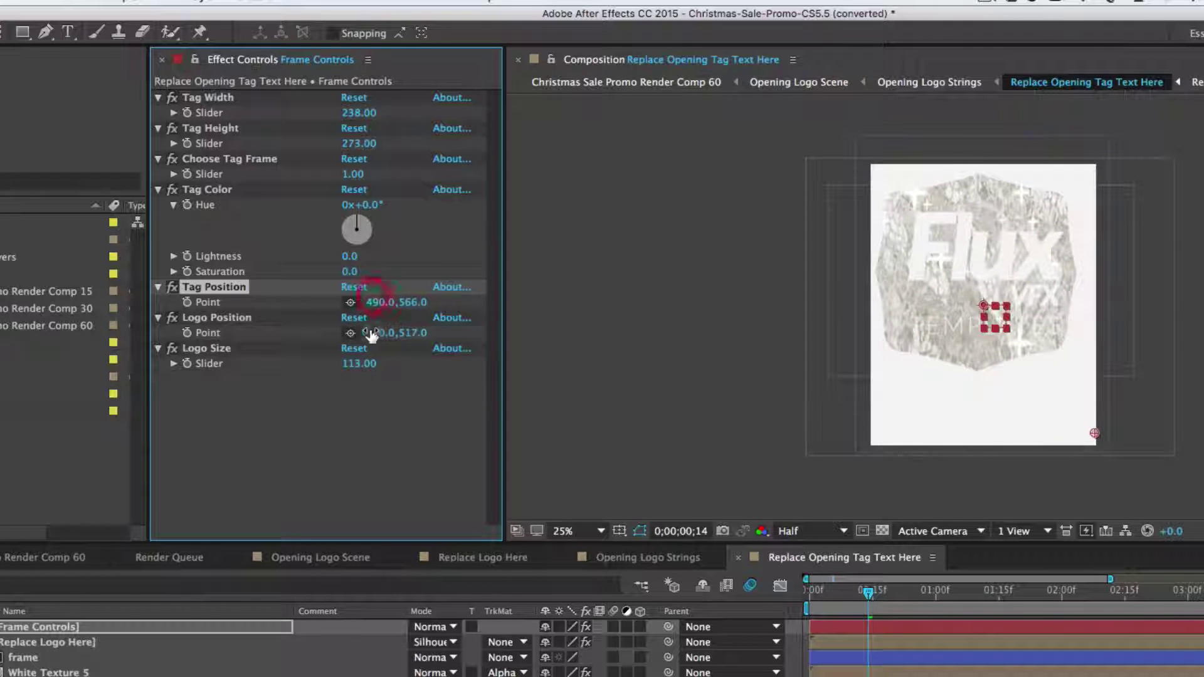
left_click(408, 335)
left_click_drag(408, 335, 356, 340)
left_click(401, 673)
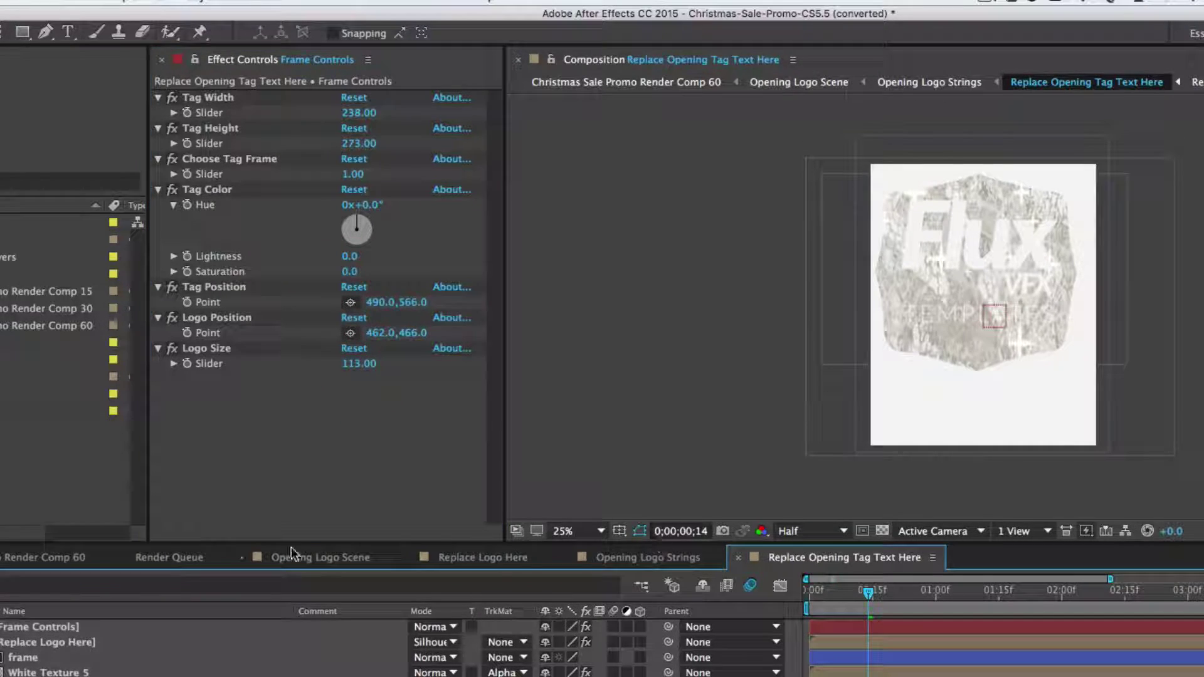
Return to Opening Logo Scene and check the adjusted logo tag at 0;00;03;23 with the whole frame fitted in view
left_click(320, 561)
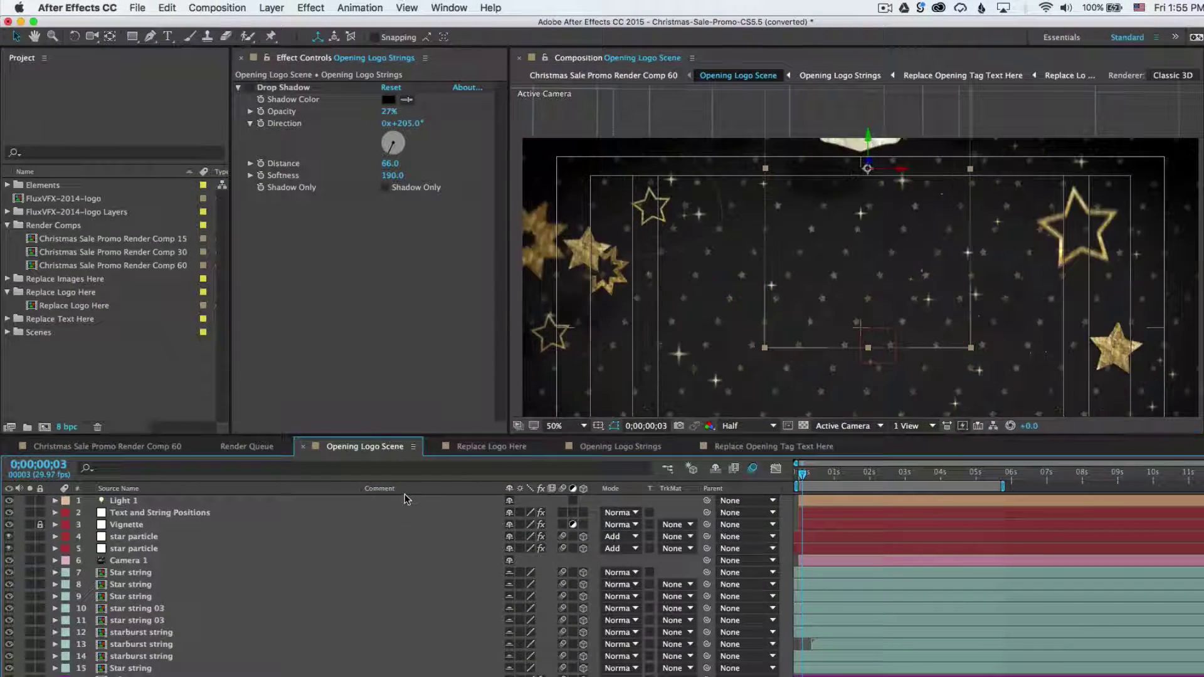
left_click(571, 426)
left_click(572, 432)
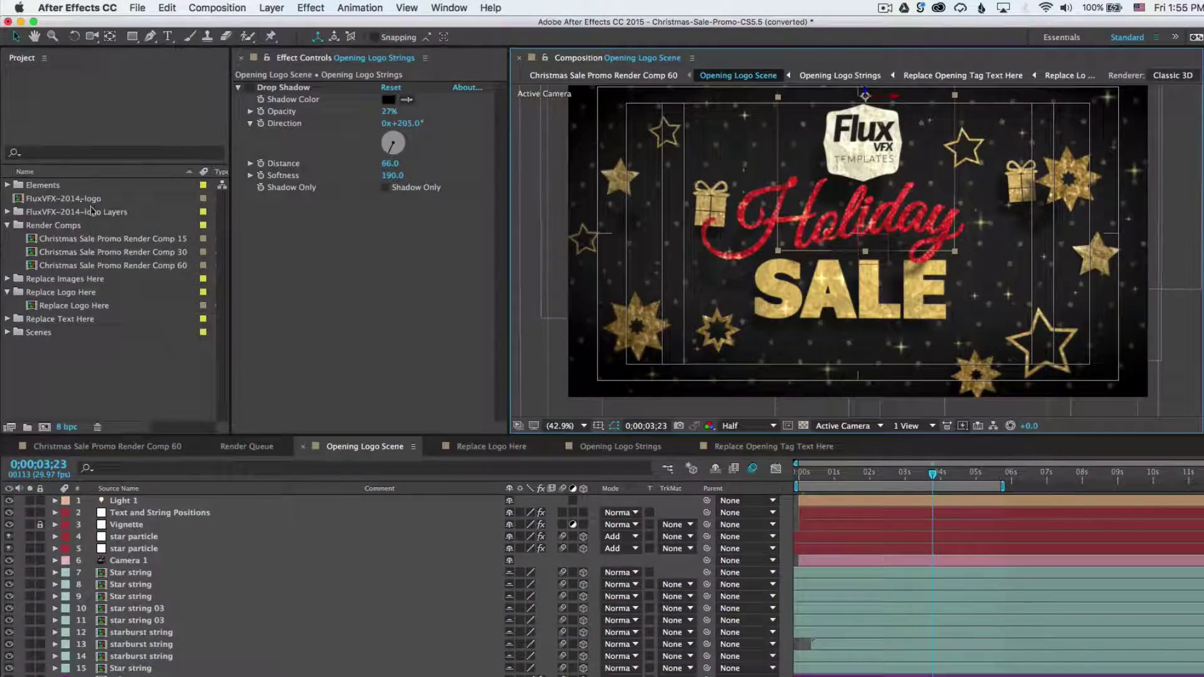
Expand the Opening Scene folder inside Replace Text Here and select the Replace Opening Scene Text 01 composition
left_click(55, 131)
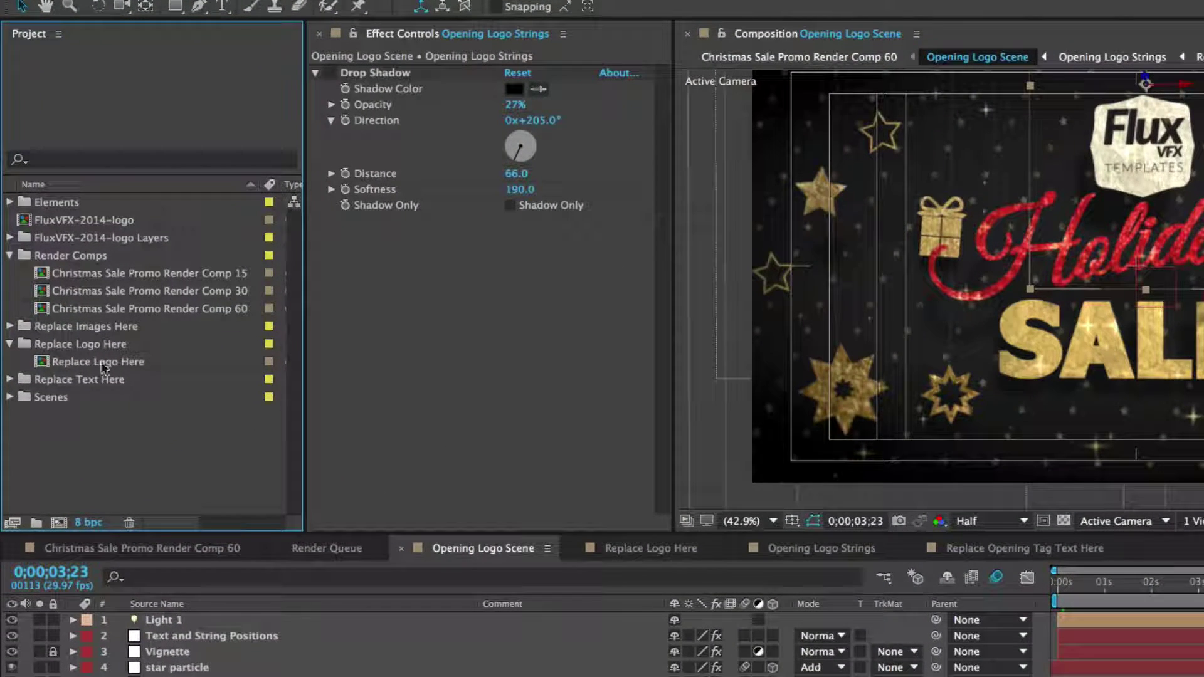
left_click(87, 380)
left_click(8, 380)
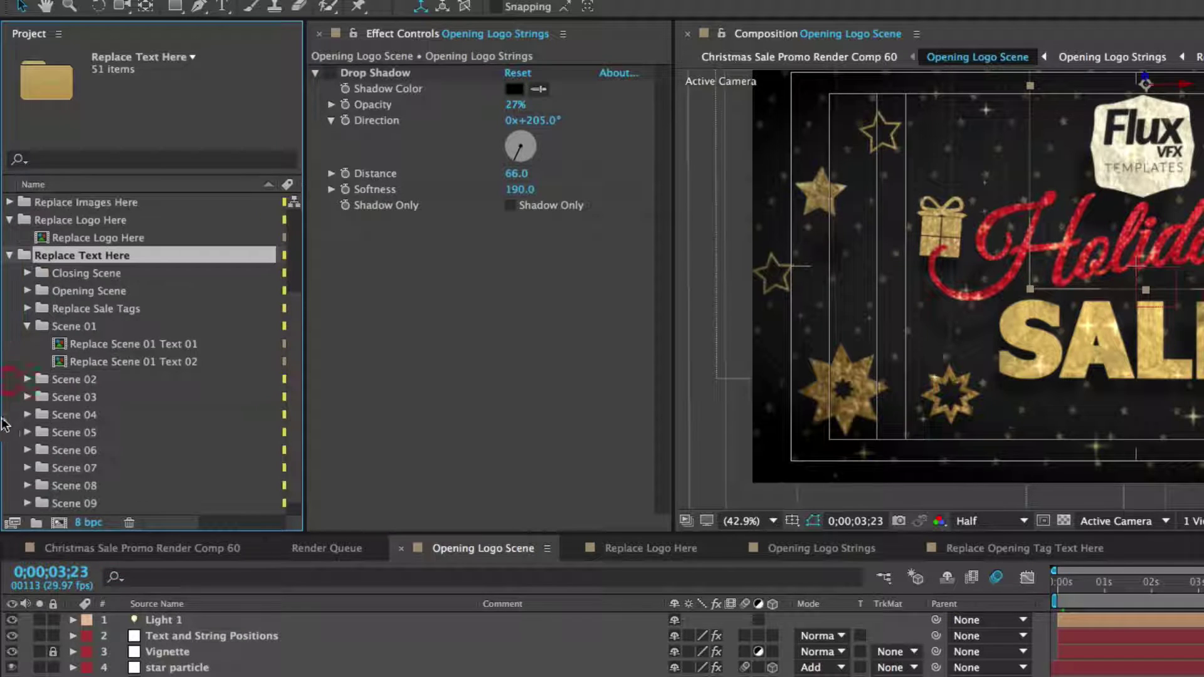
left_click(27, 326)
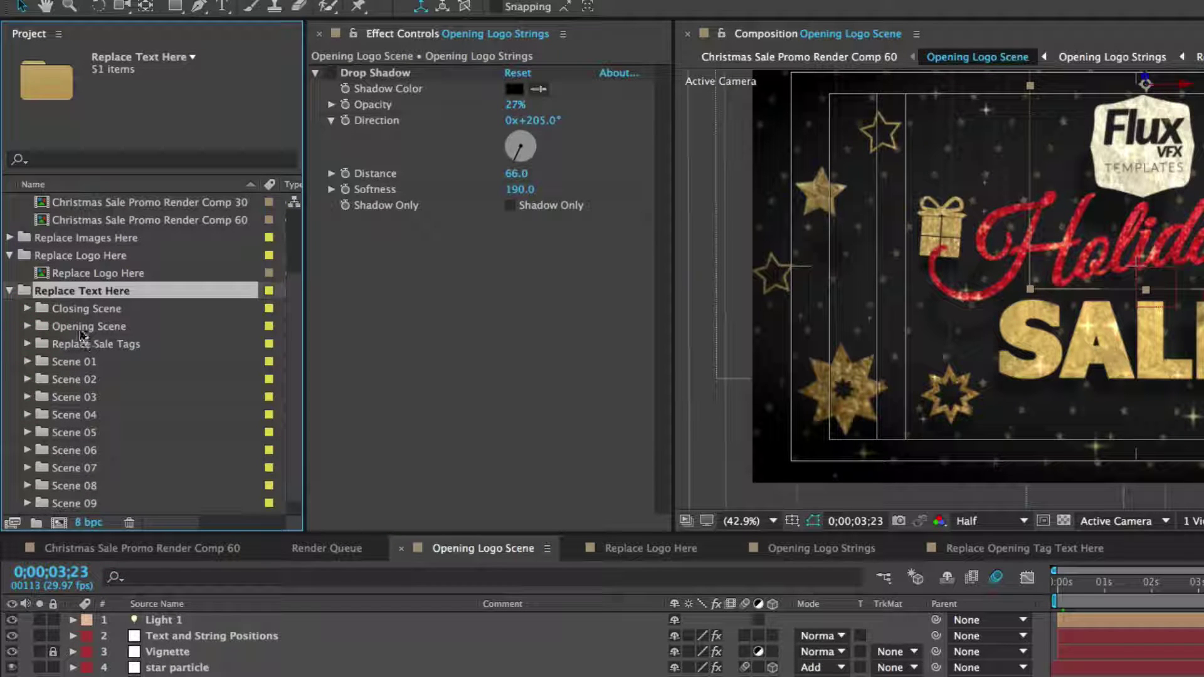
left_click(82, 330)
left_click(27, 326)
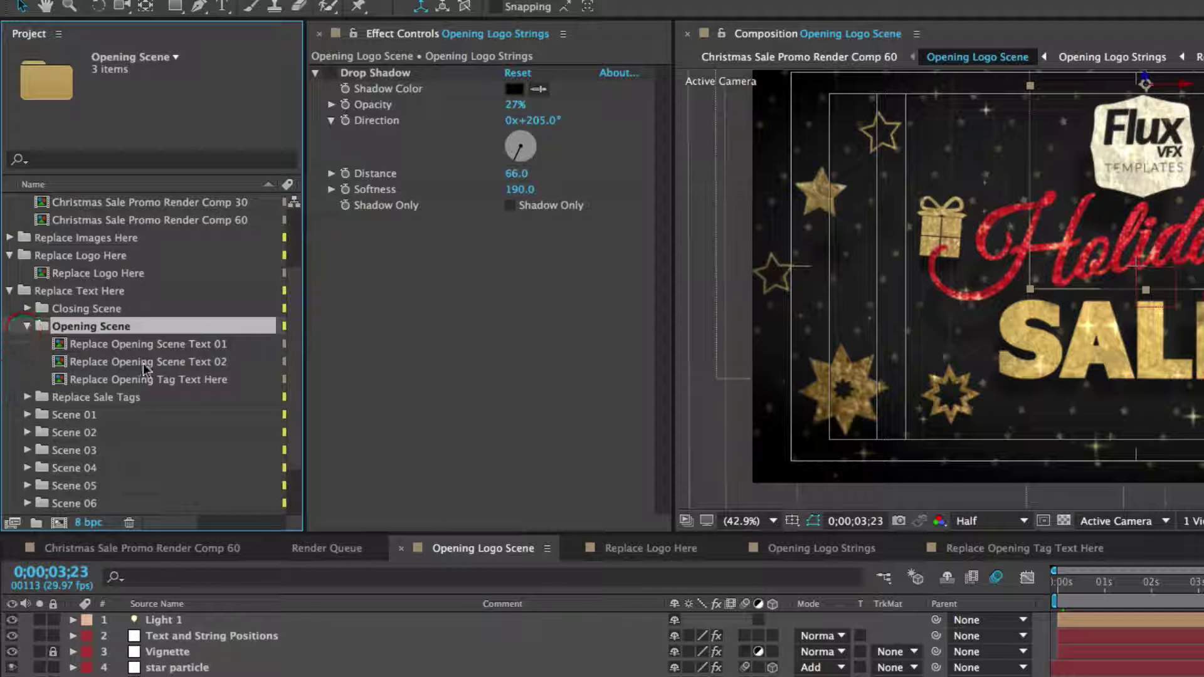
left_click(155, 347)
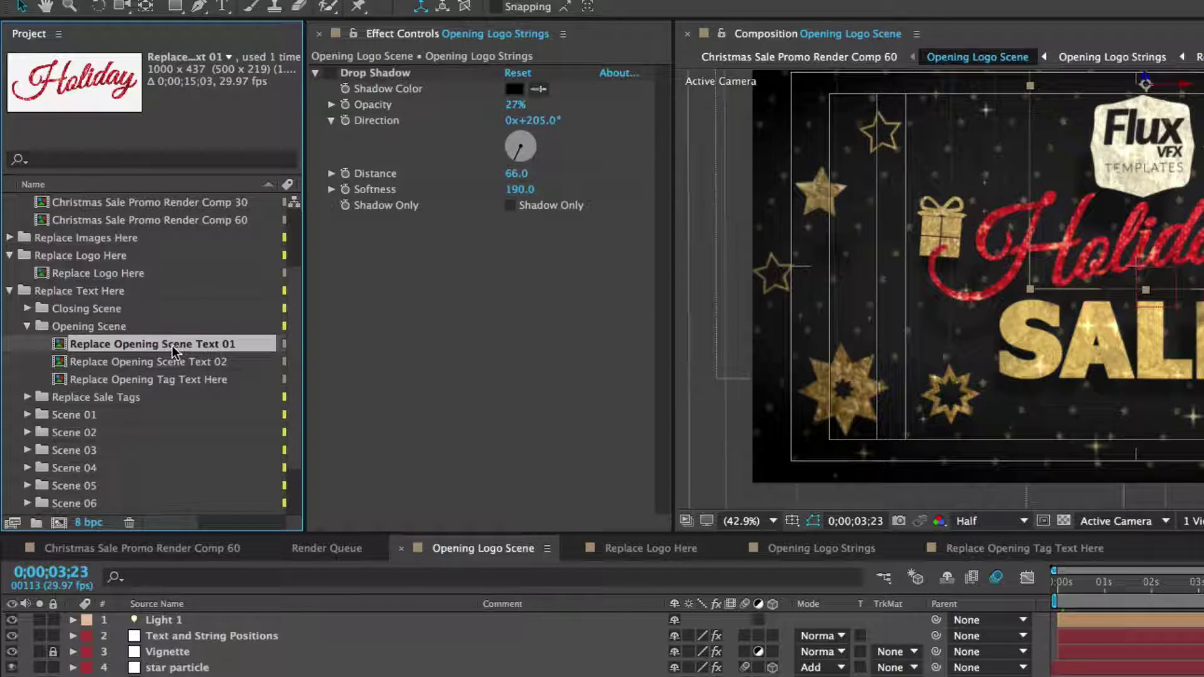
Open the Replace Opening Scene Text 01 composition and show the effect settings of its White Texture layer
double_click(219, 350)
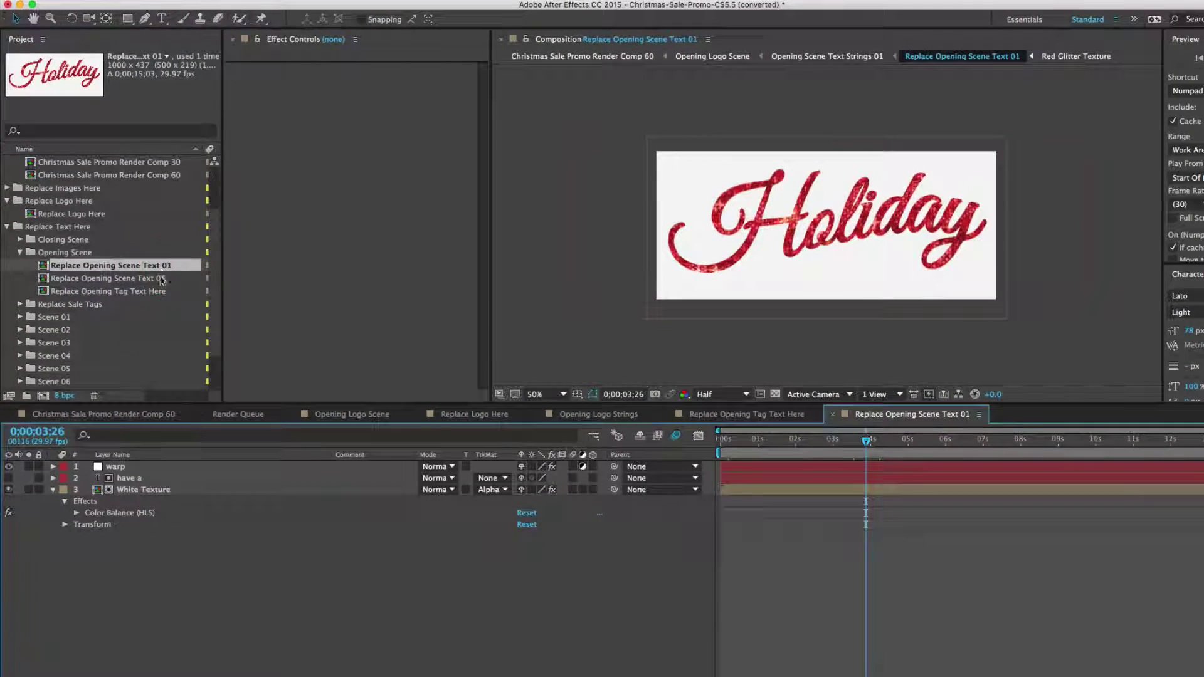
left_click(146, 477)
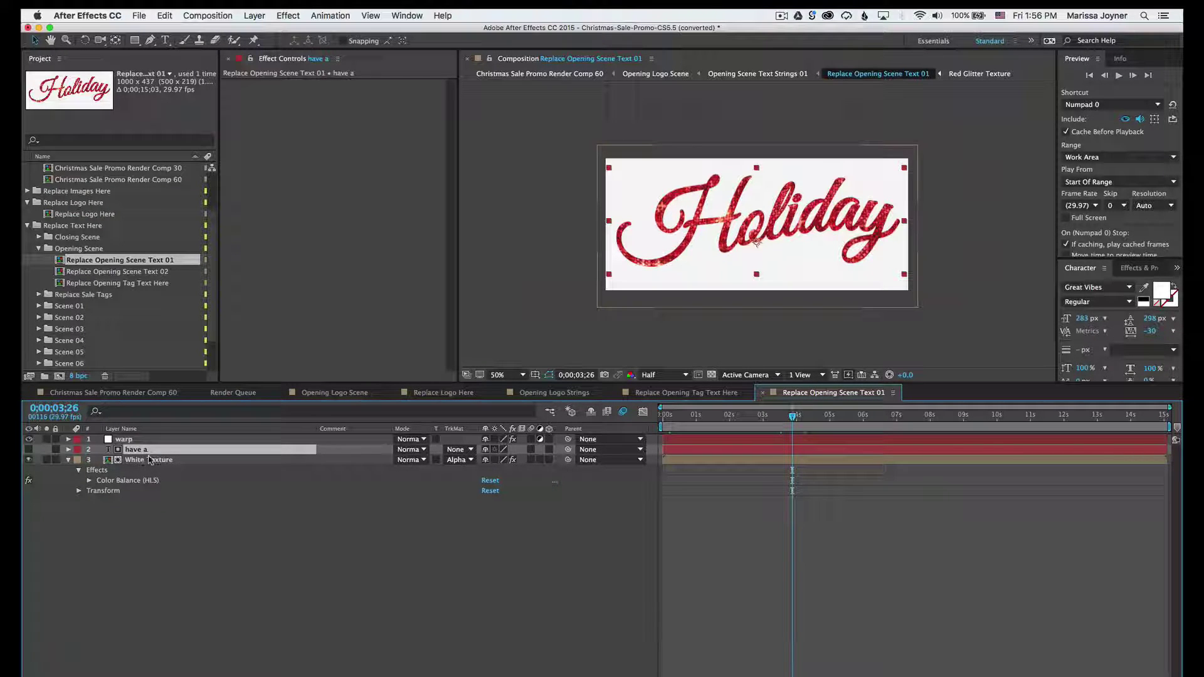
left_click(159, 461)
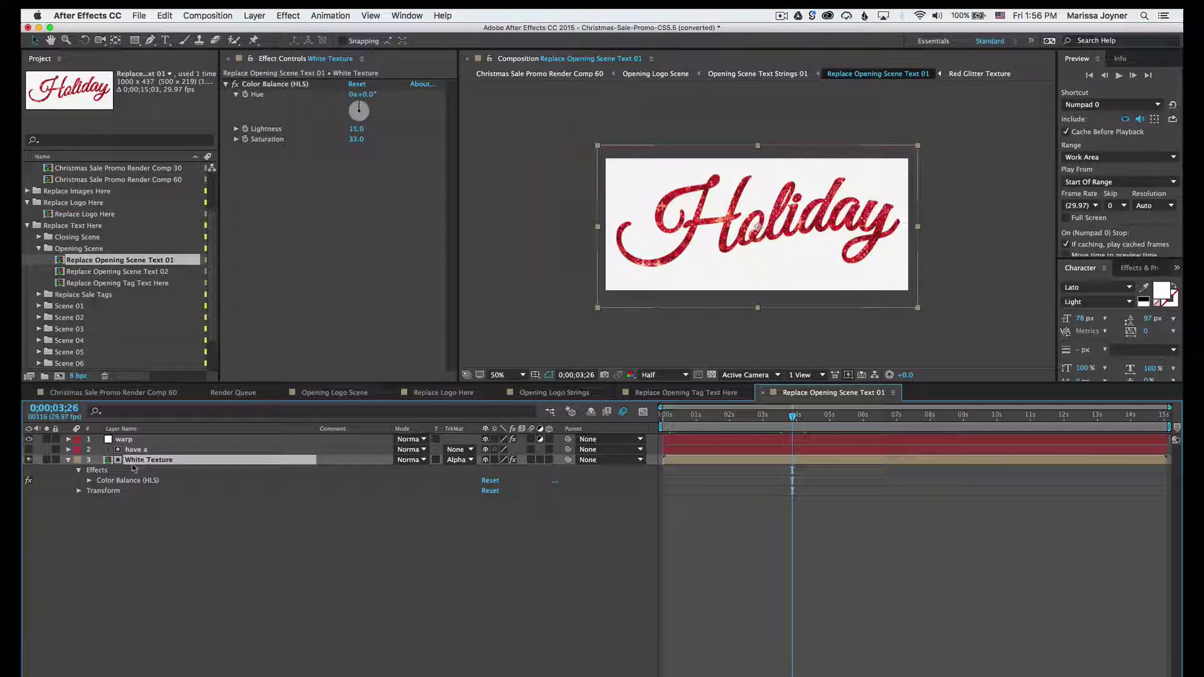
left_click(271, 65)
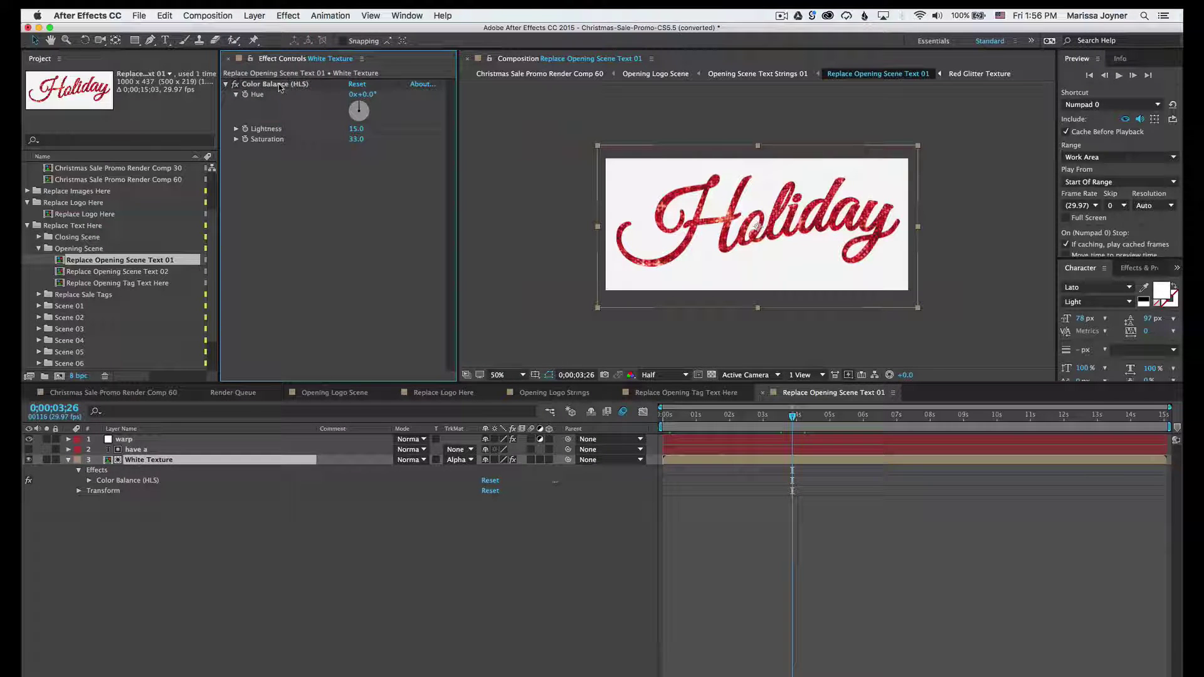
Try different hue values in the White Texture layer's Color Balance (HLS) effect and reset the effect
left_click(272, 85)
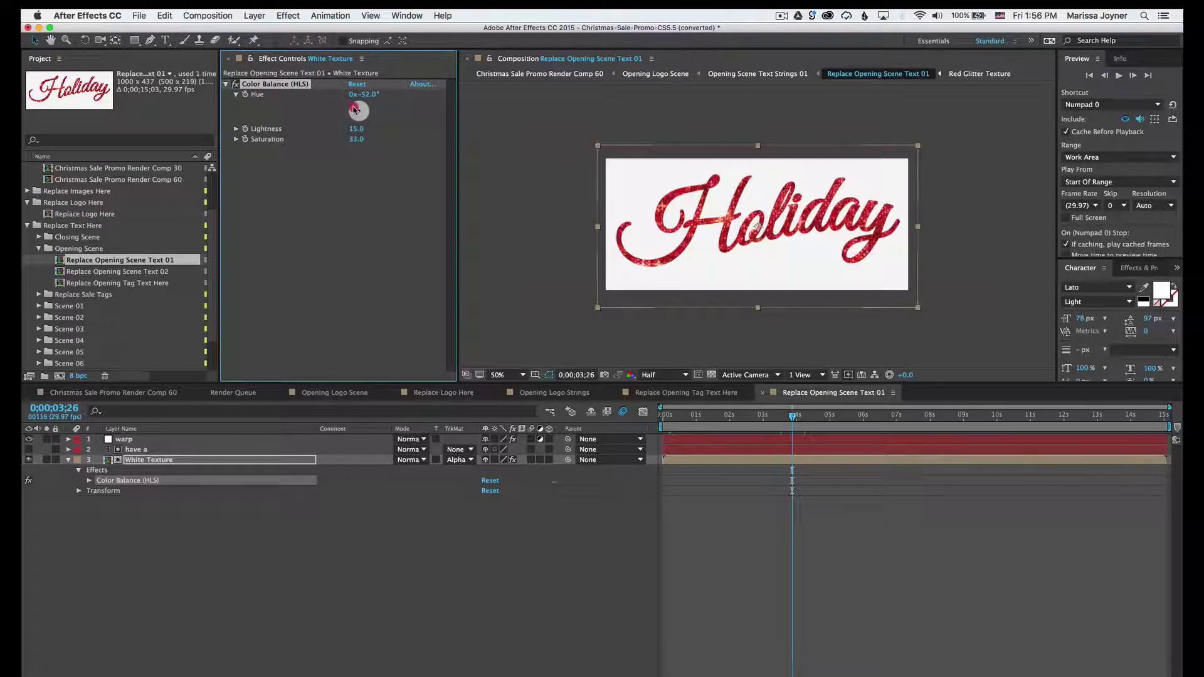
left_click_drag(355, 110, 360, 105)
left_click(1084, 269)
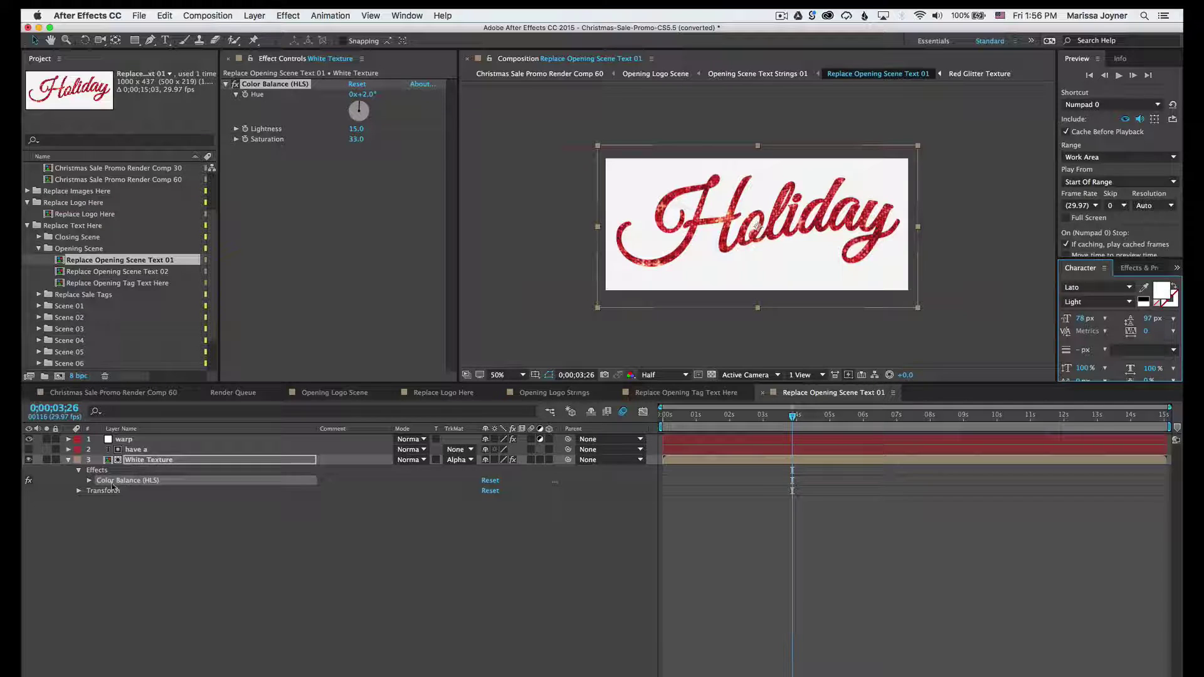
left_click(144, 462)
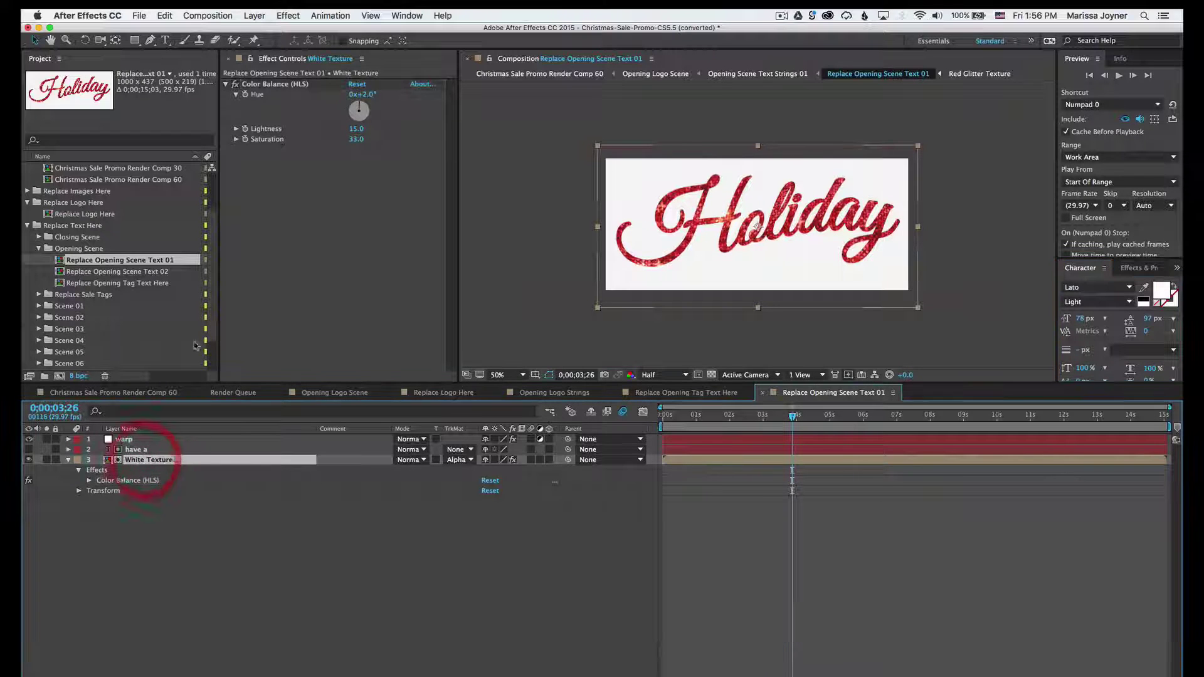
left_click(357, 83)
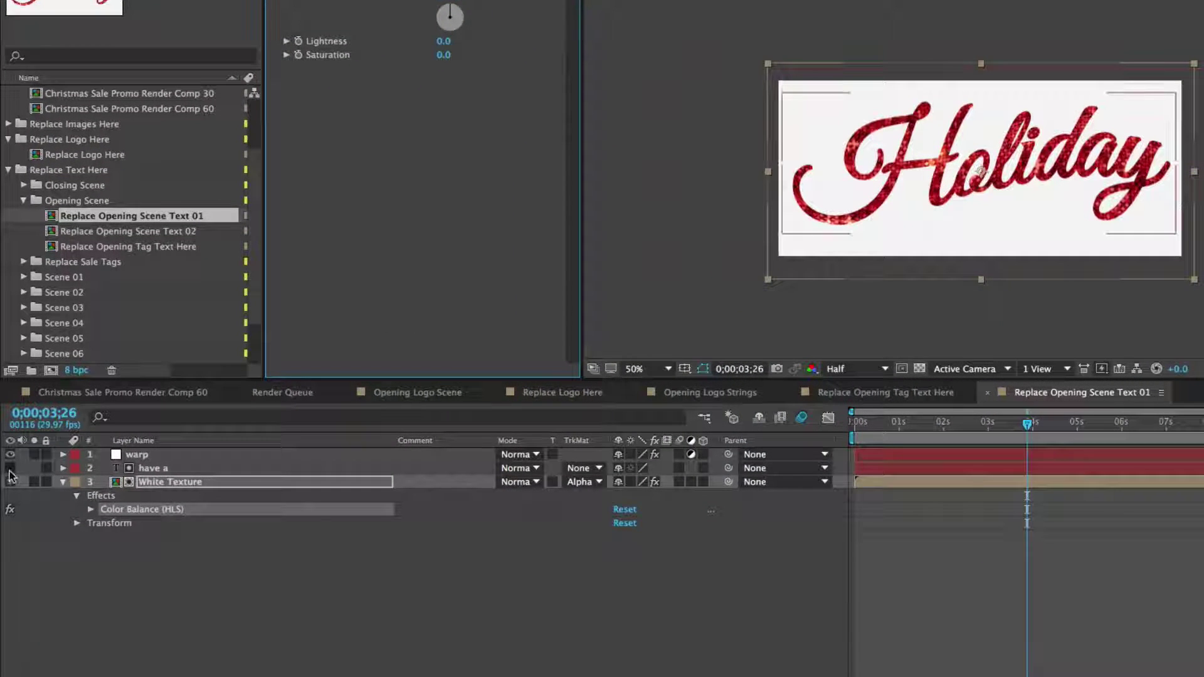
Check the have a text layer by toggling layer visibility, and examine the Warp effect on the warp layer
left_click(12, 470)
left_click(10, 469)
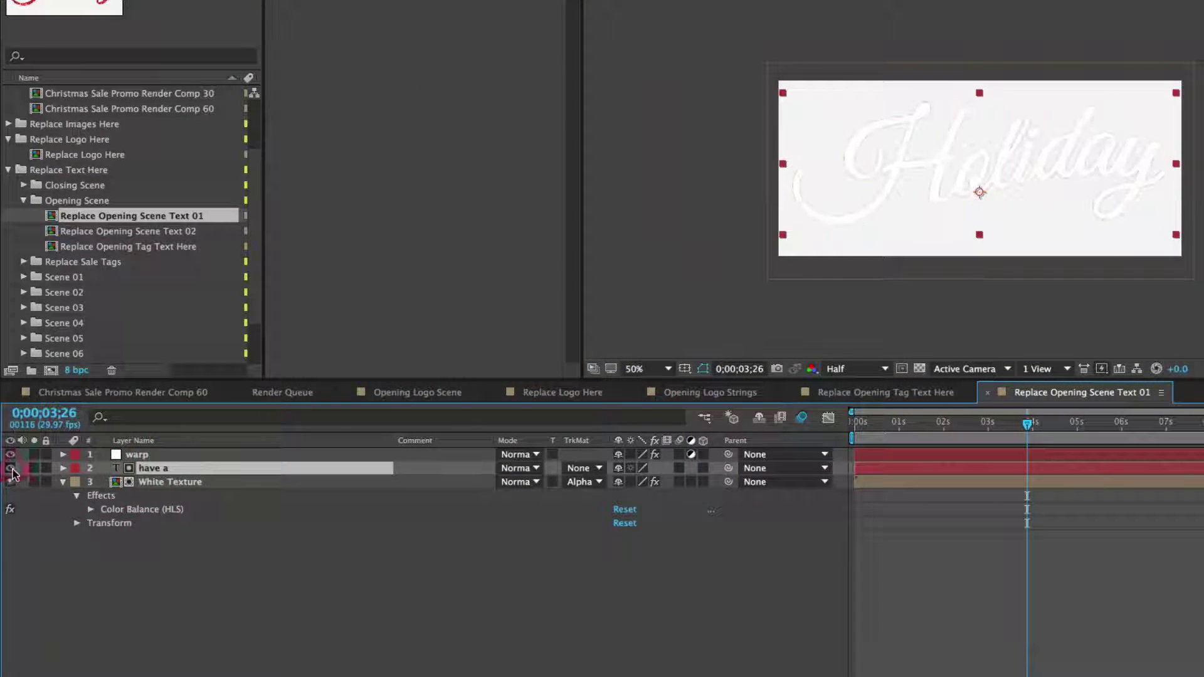
left_click(10, 482)
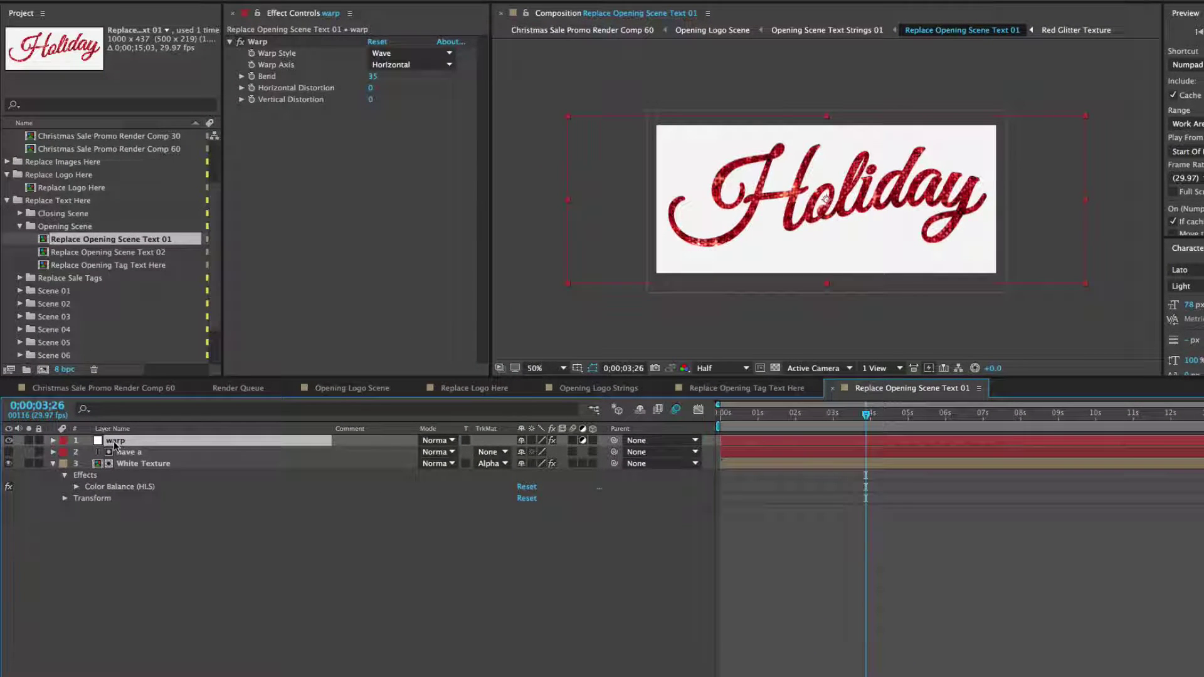
left_click(257, 43)
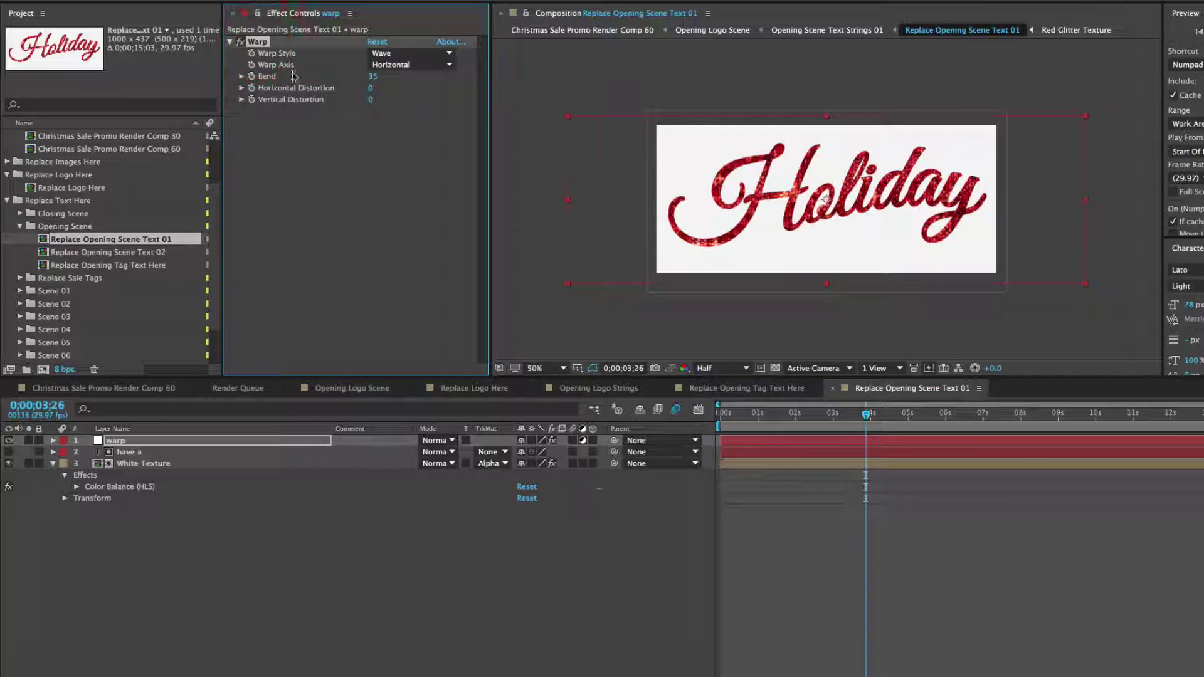
left_click(241, 42)
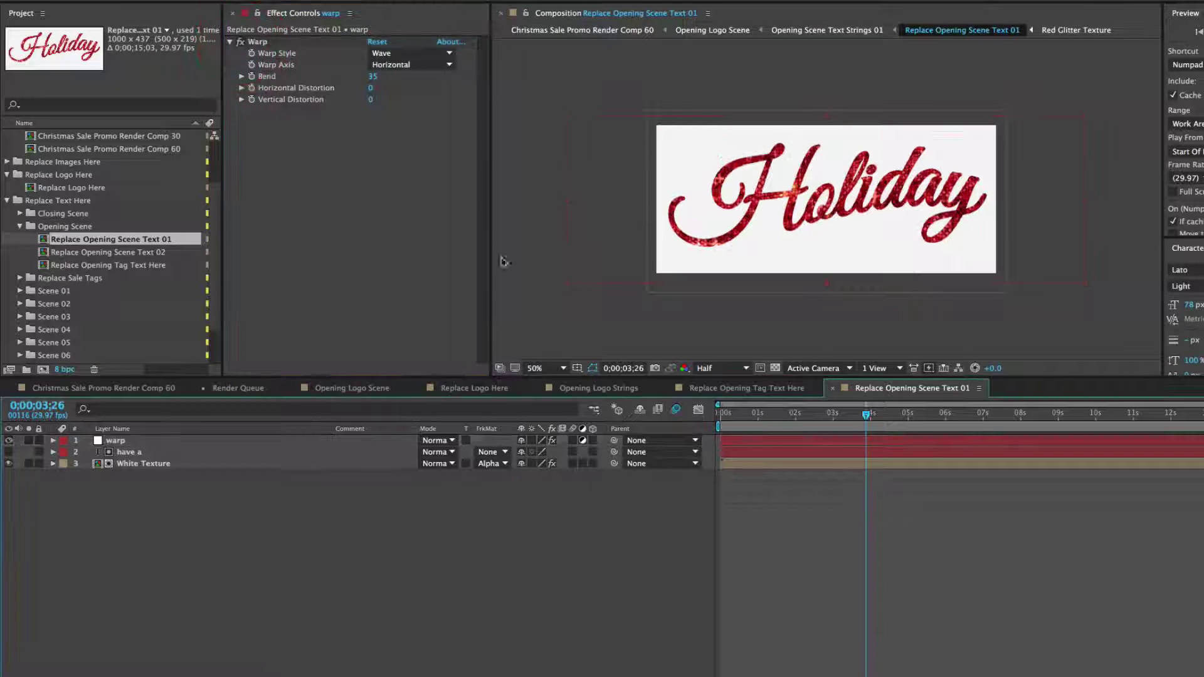
Replace the wording of the have a text layer with "Your"
left_click(127, 453)
double_click(127, 453)
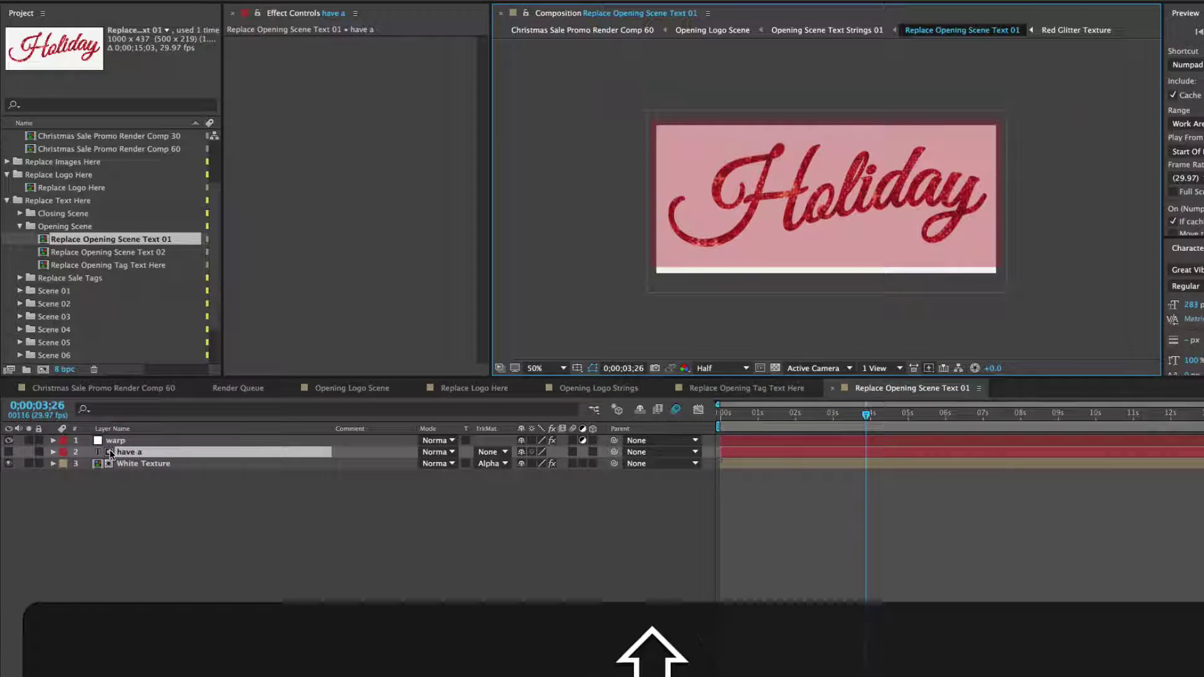
type("Your")
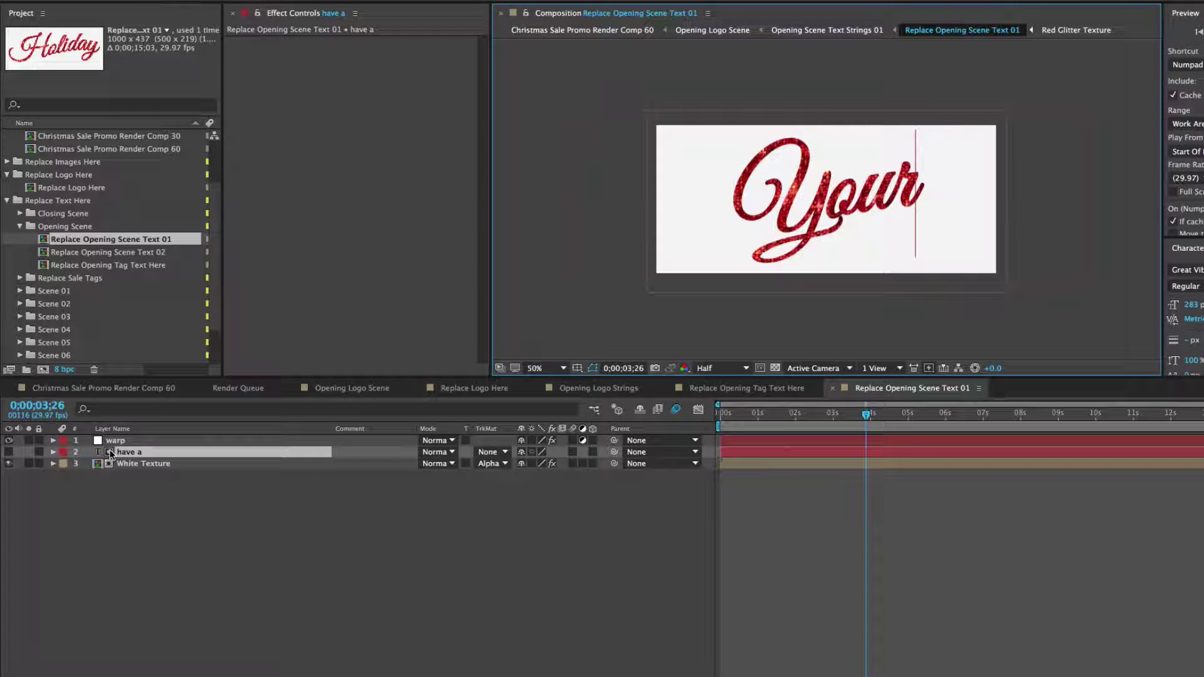
left_click(184, 504)
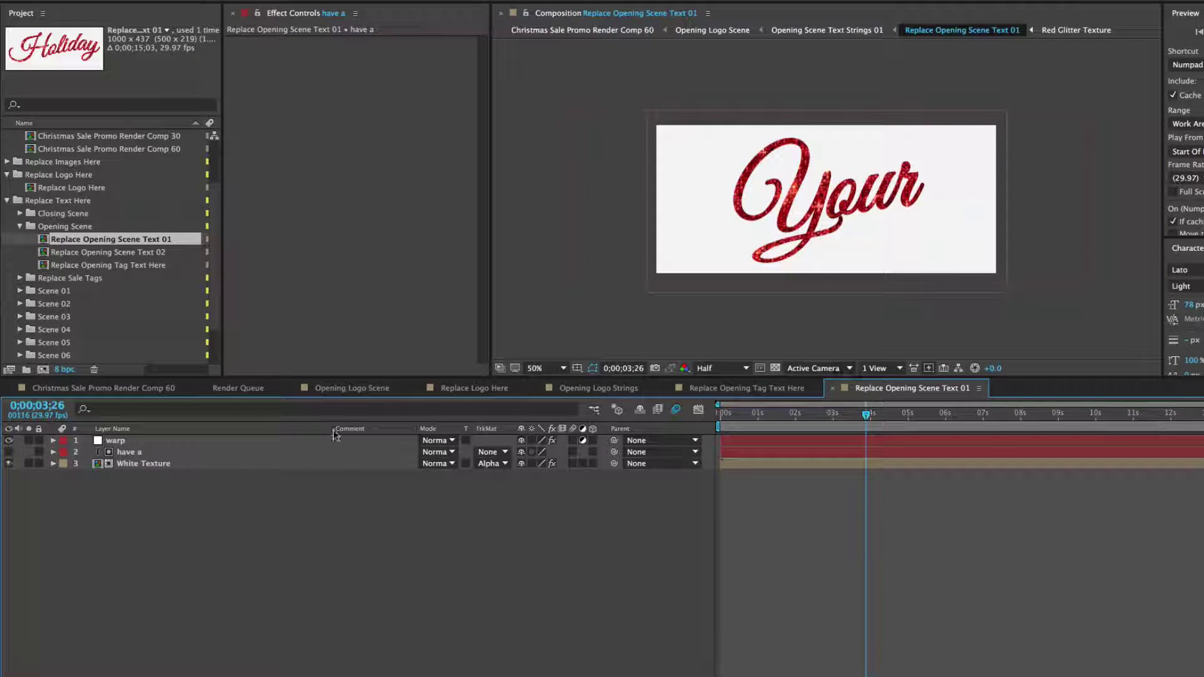
Look through the fonts available for the have a text layer and keep the current font
left_click(135, 454)
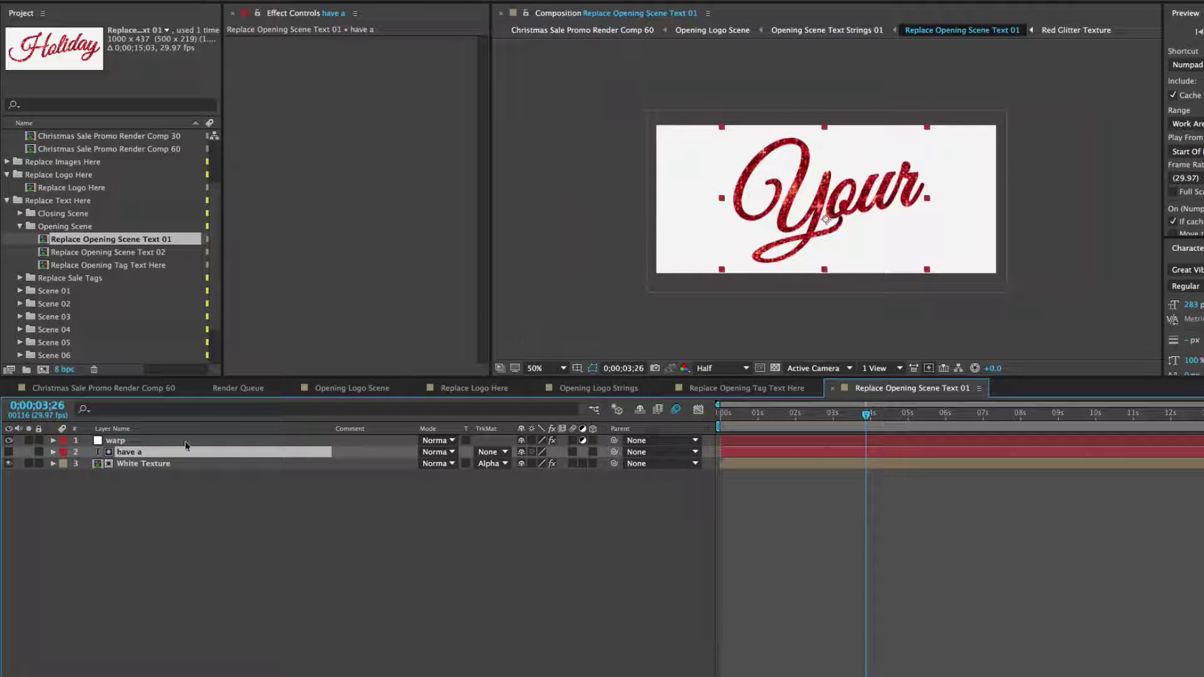
key("v")
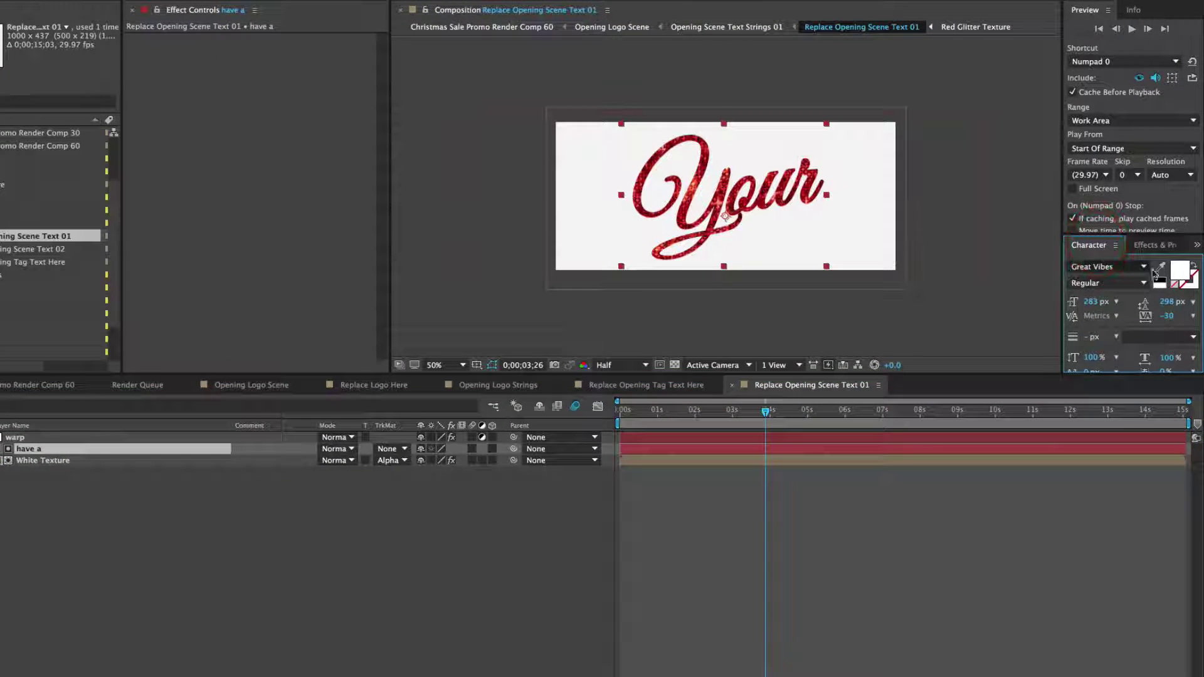
left_click(1145, 267)
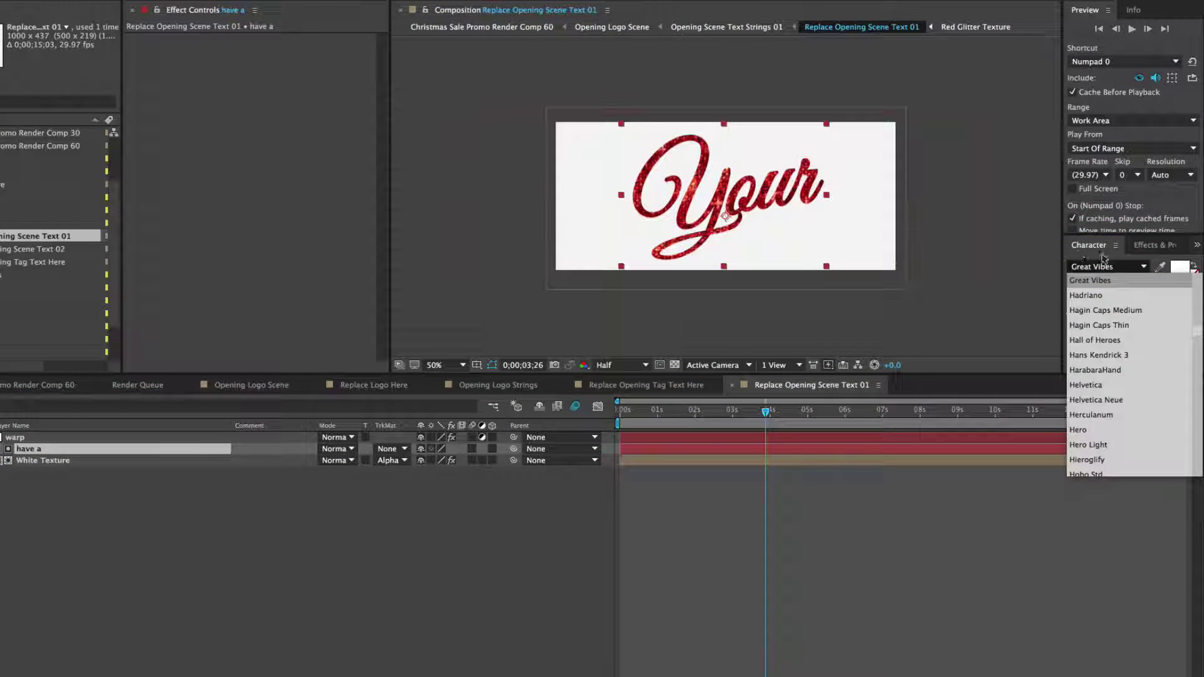
left_click(1045, 253)
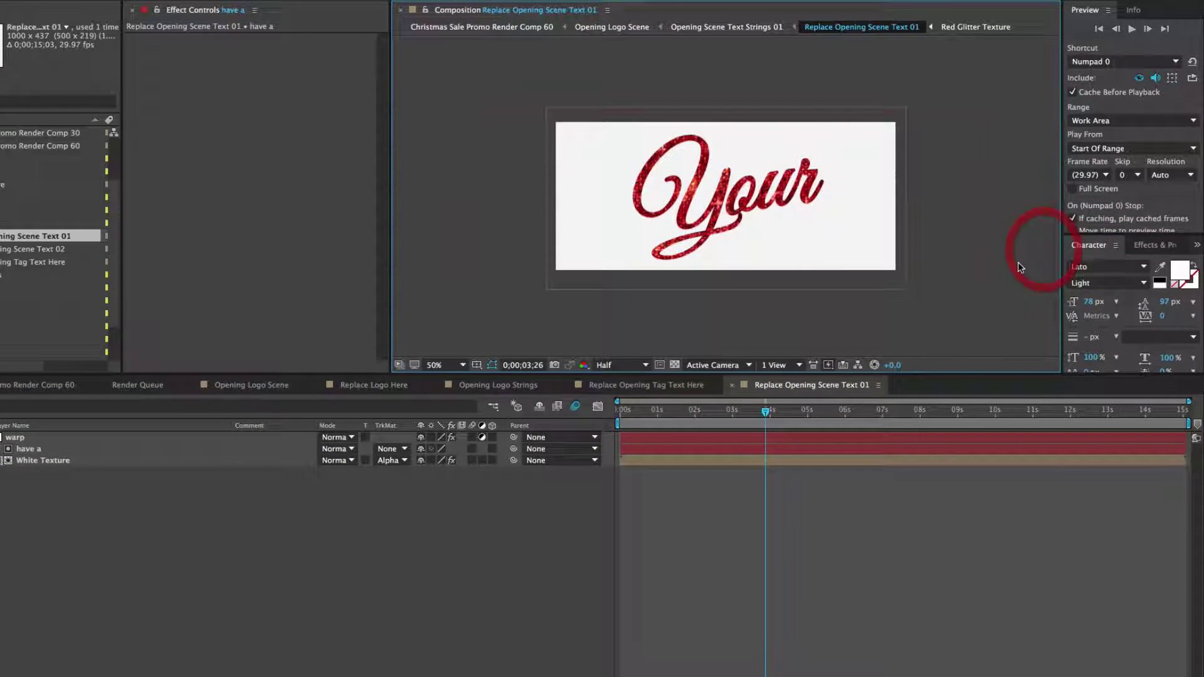
In Opening Logo Scene, solo Opening Scene Text Strings 01 and set Text 01 L String Position to 465, 26 and R String Position to -214, 60
left_click(251, 386)
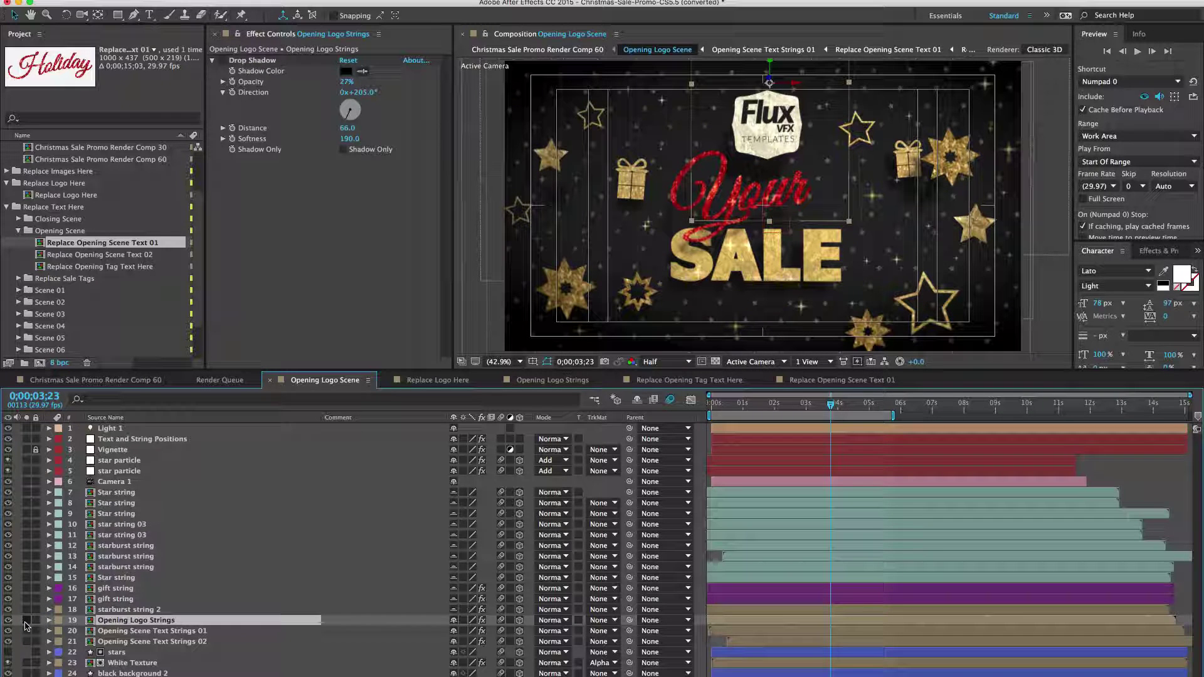
left_click(26, 630)
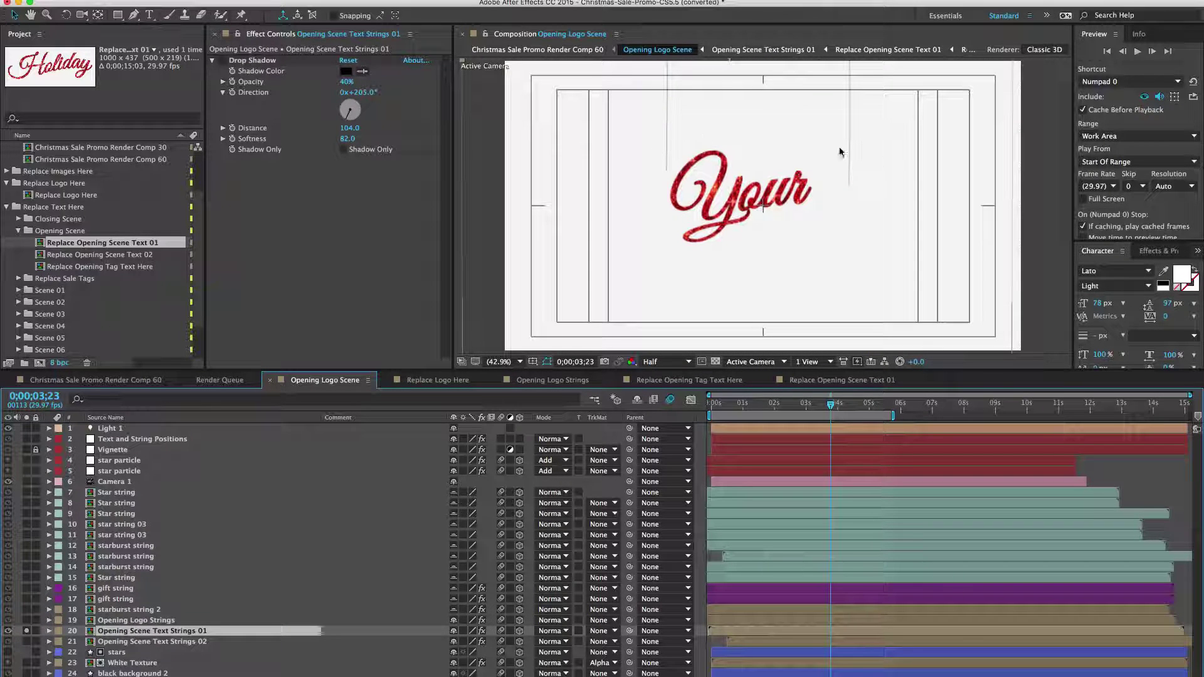
left_click(111, 440)
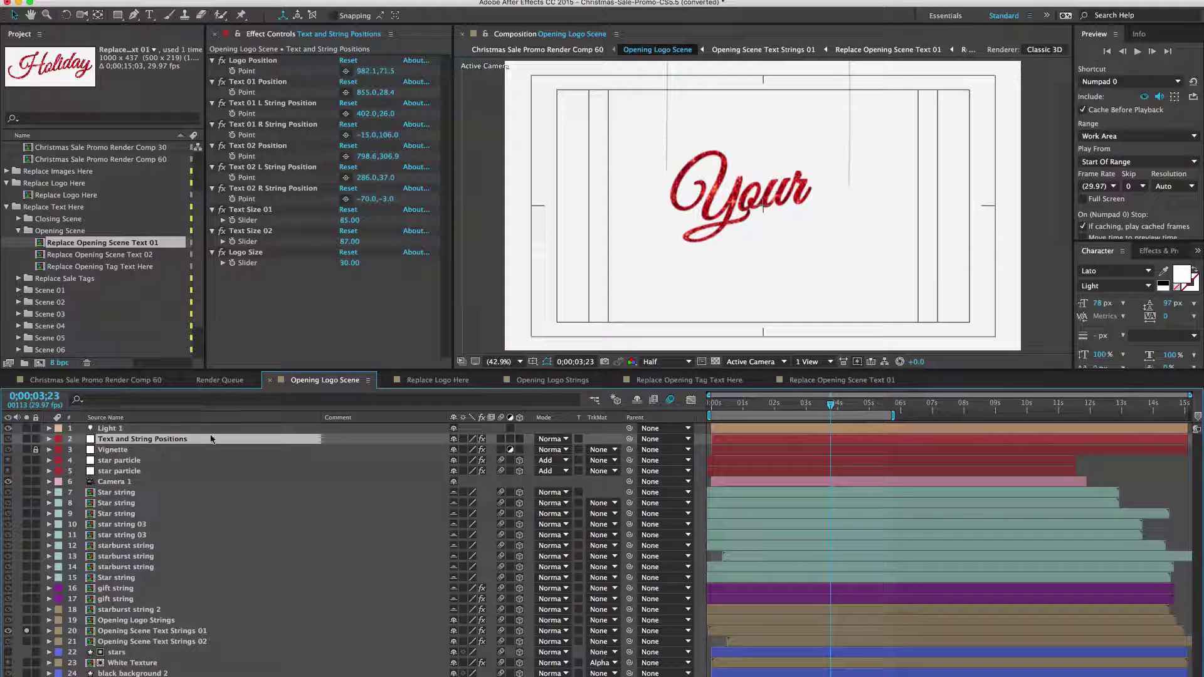
left_click(268, 36)
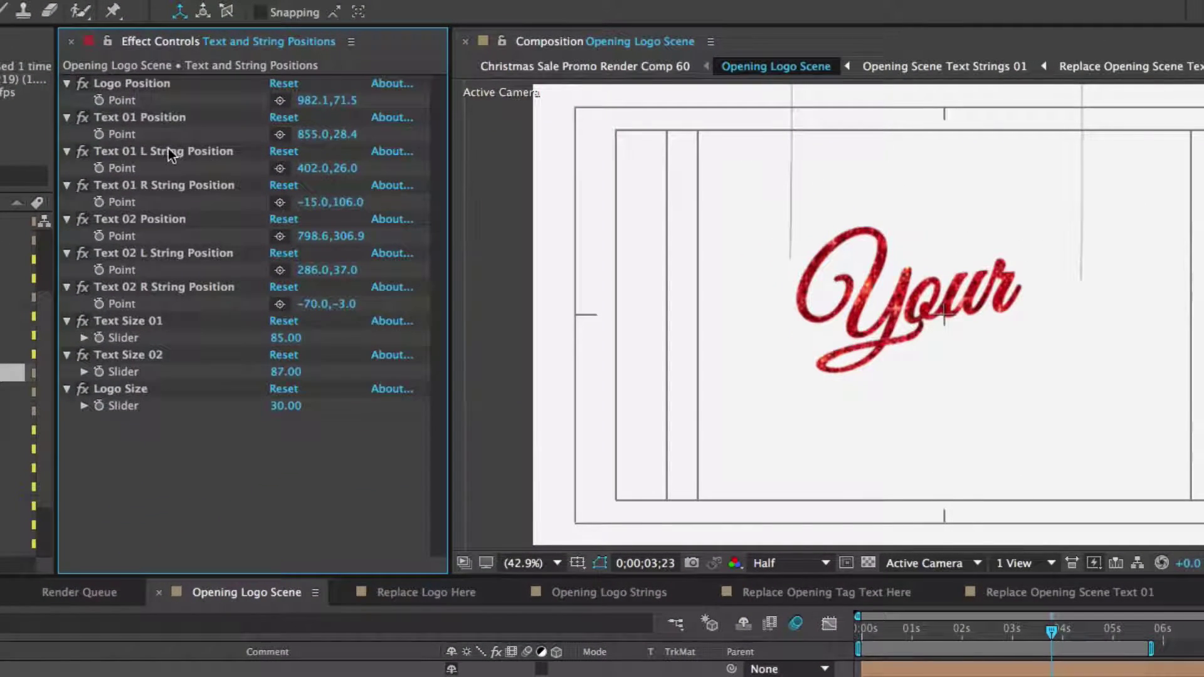
left_click(171, 154)
left_click_drag(314, 168, 123, 213)
Scrub Opening Logo Scene to 0;00;05;12 and check Opening Scene Text Strings 01 both soloed and within the full scene
left_click(882, 633)
left_click_drag(881, 638, 1134, 676)
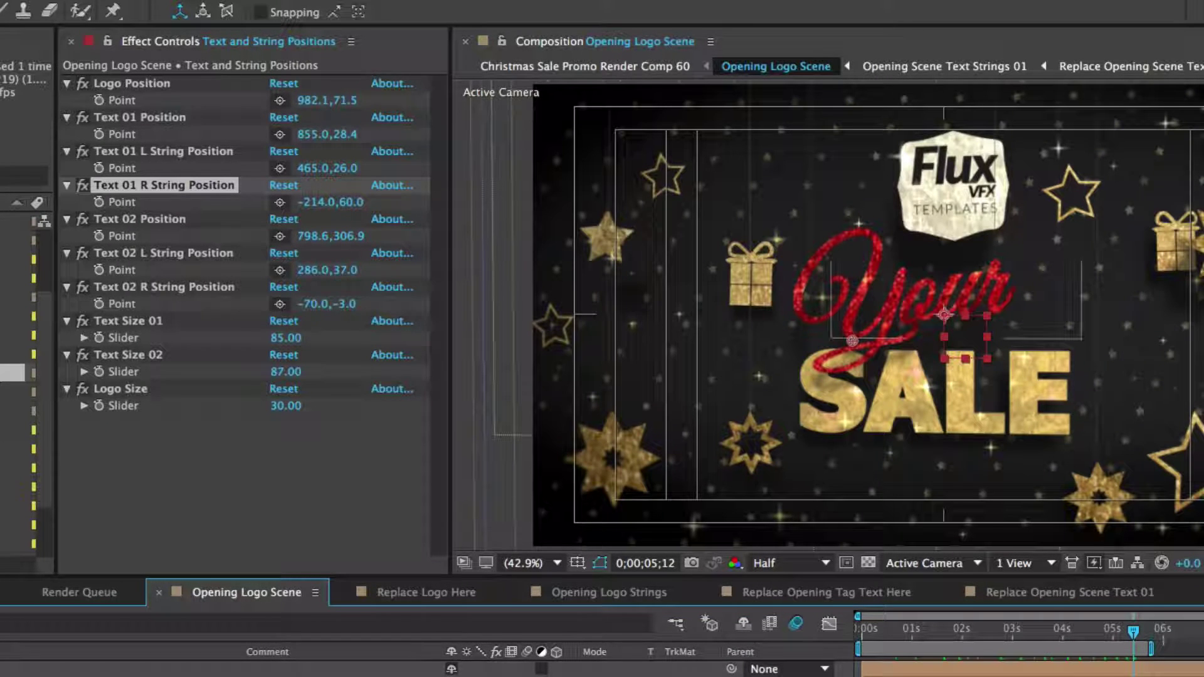
left_click(157, 675)
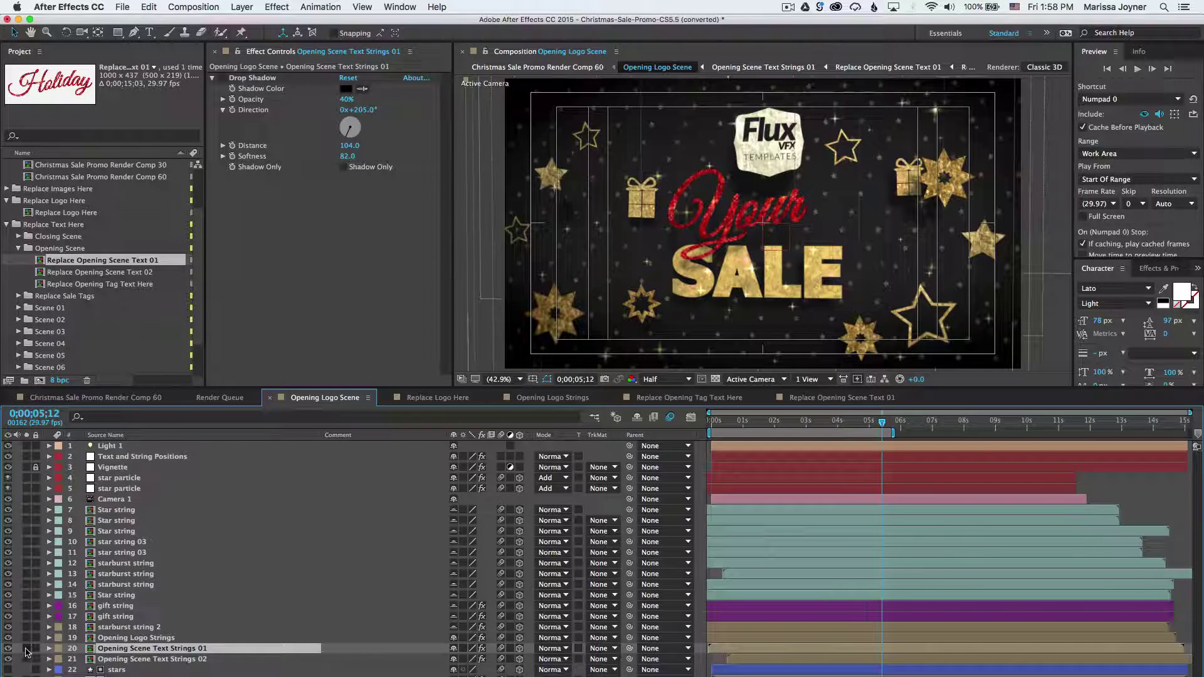
left_click(27, 648)
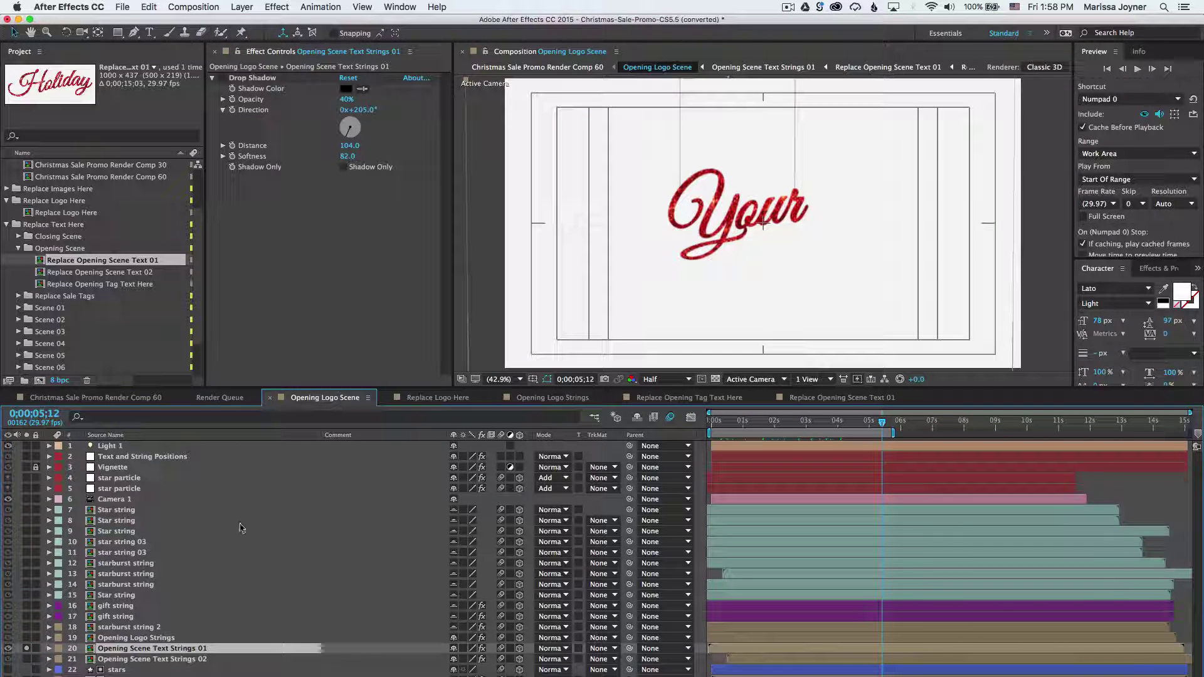
left_click(26, 649)
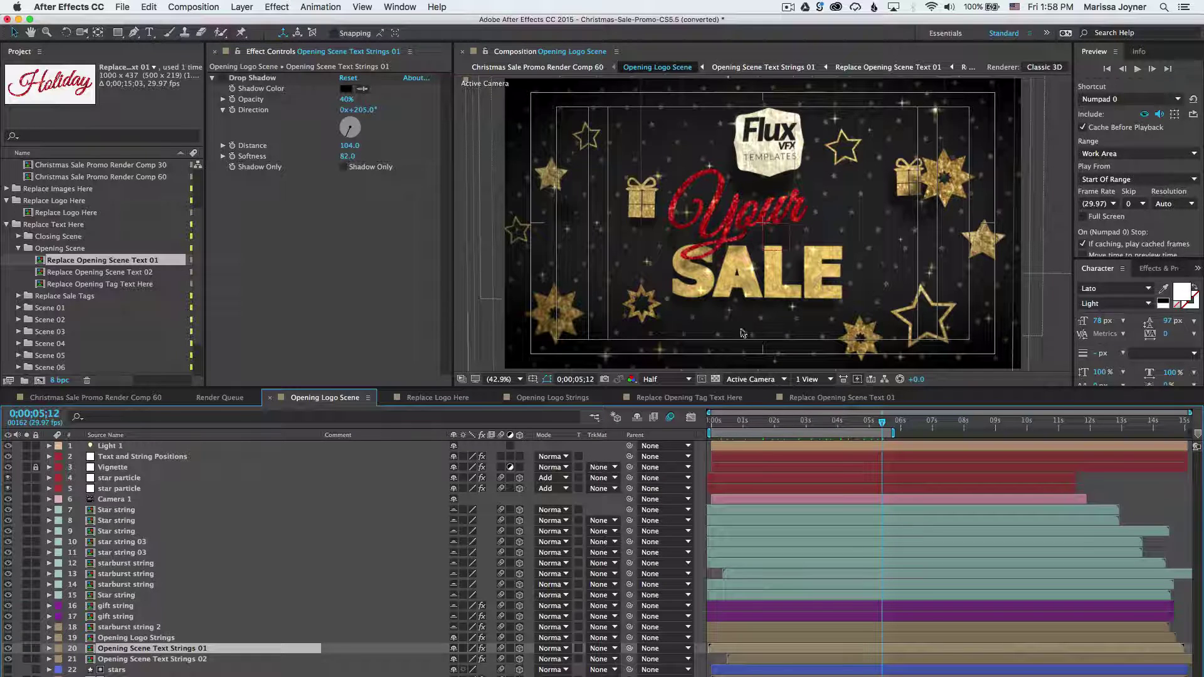
Open the Replace Opening Scene Text 02 composition and change the Holly layer's wording to "TEXT"
left_click(126, 273)
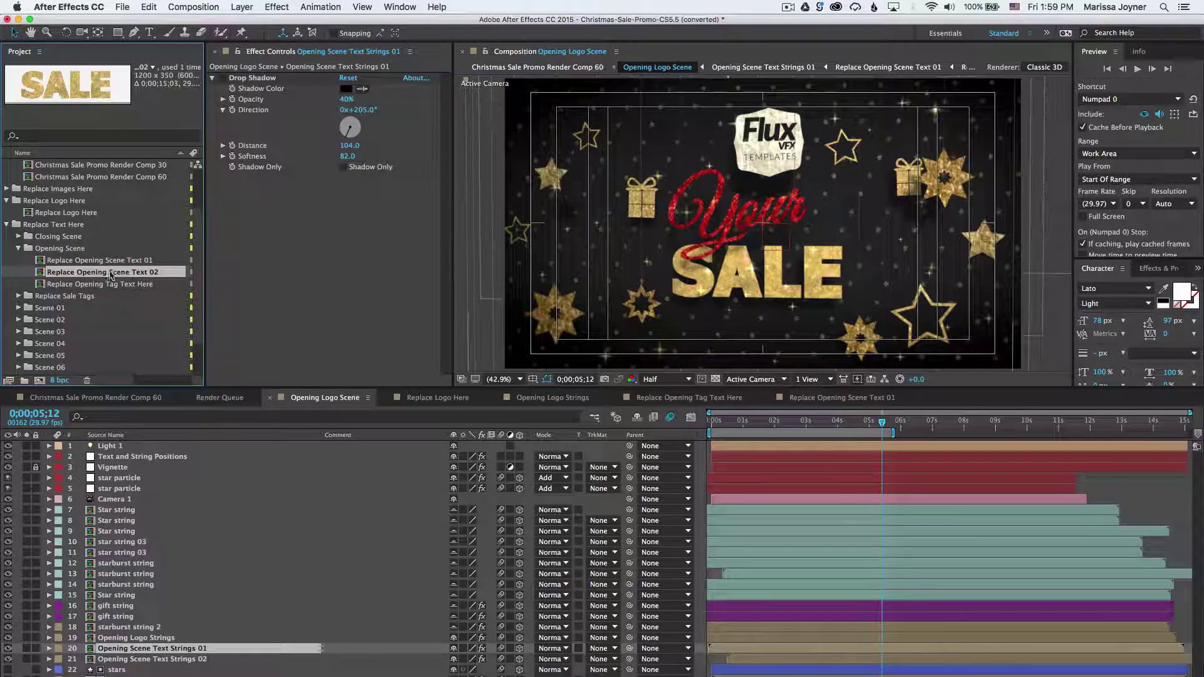
double_click(74, 276)
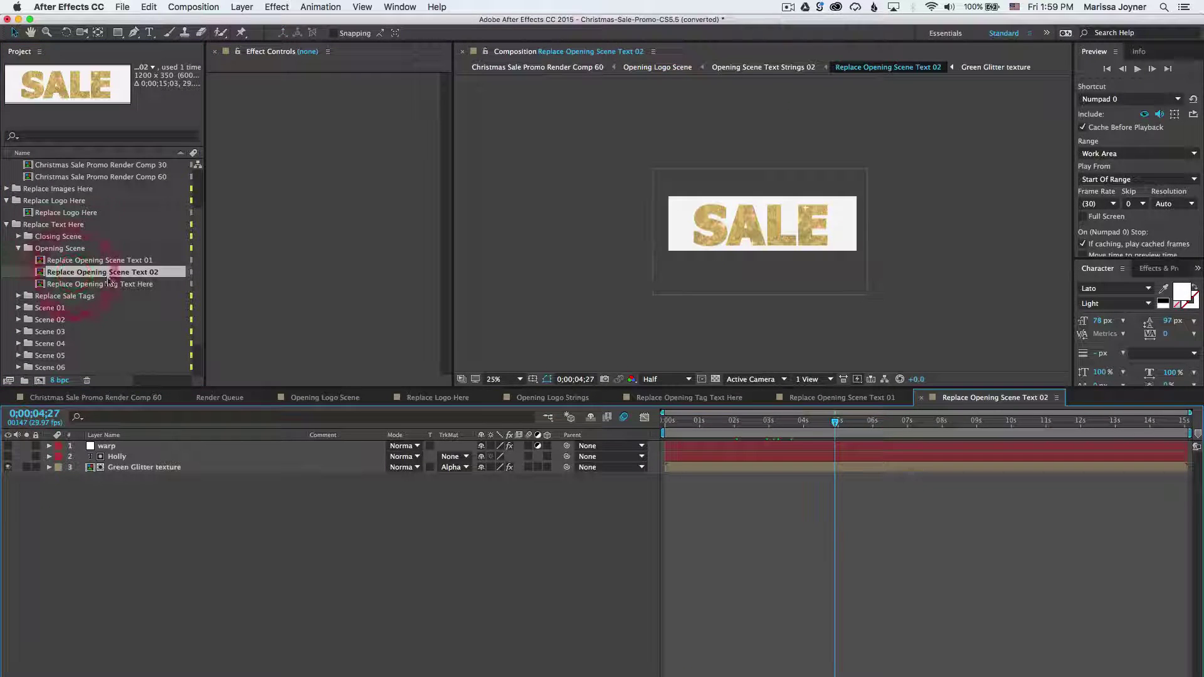
double_click(115, 458)
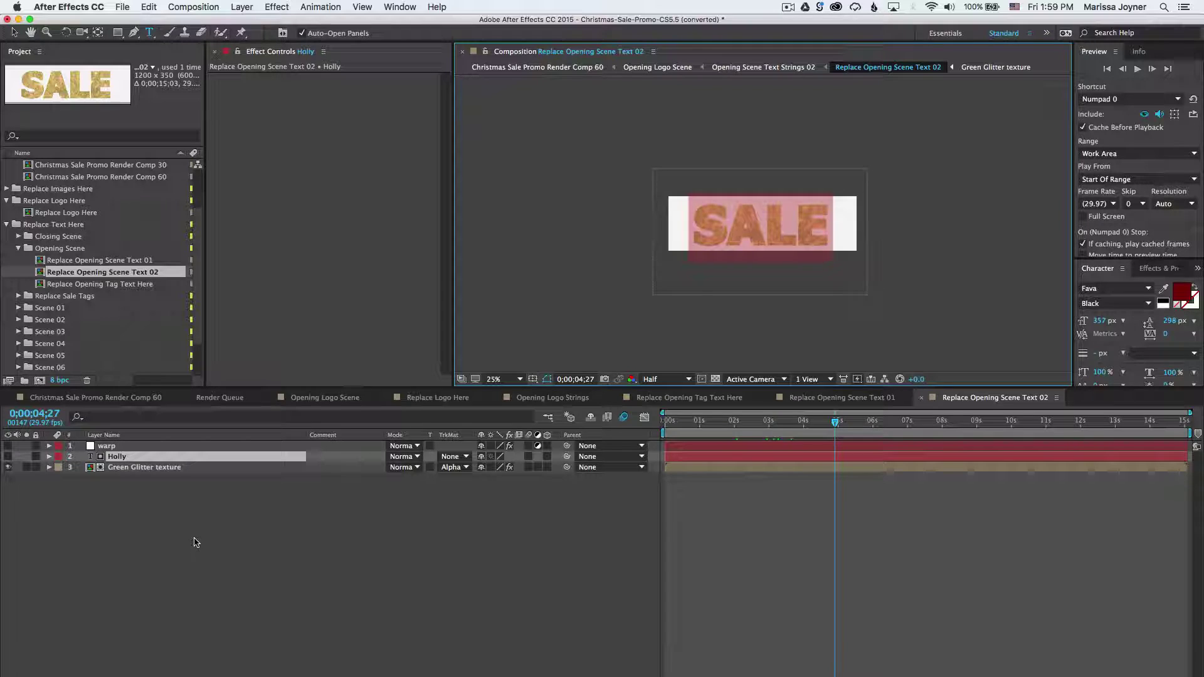
type("TEXT")
key("Escape")
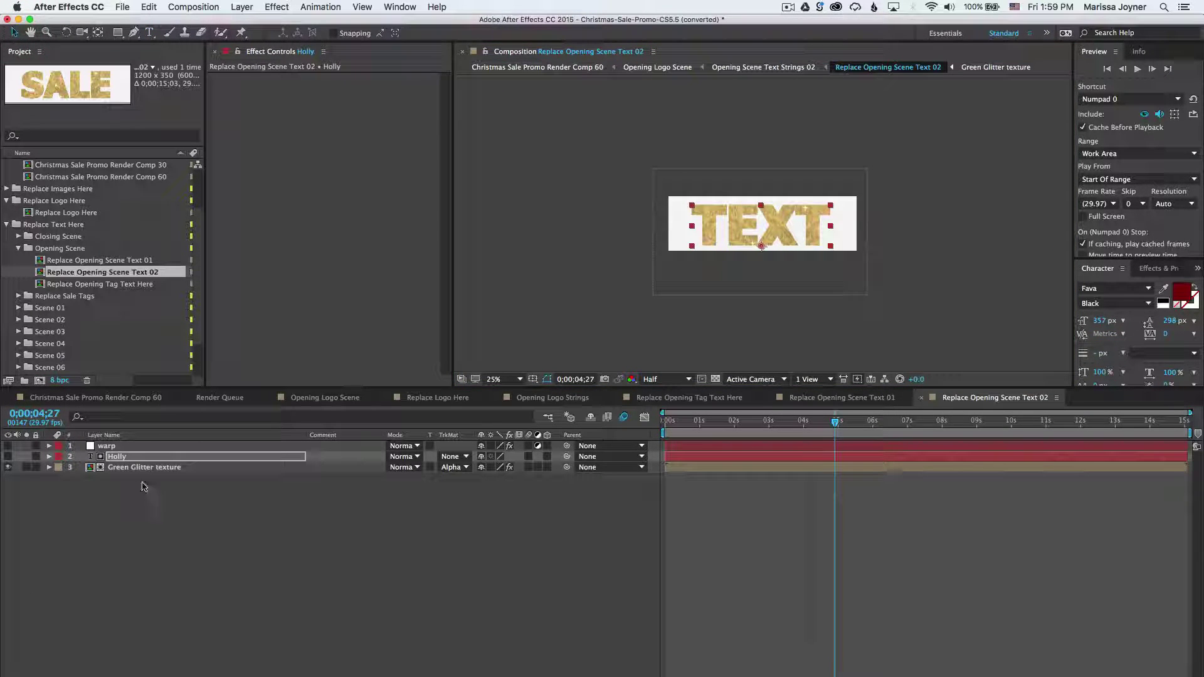
In Opening Logo Scene, solo Opening Scene Text Strings 02, set Text 02 L String Position to 286, -2, and unsolo it
left_click(317, 398)
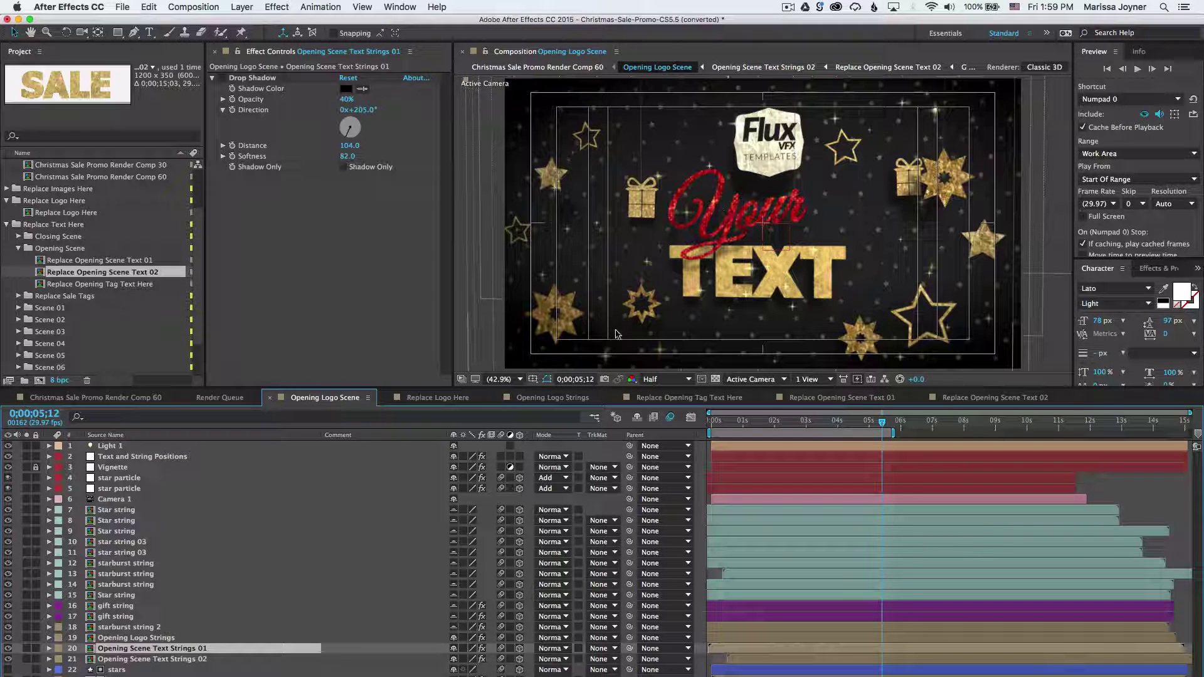
left_click(26, 659)
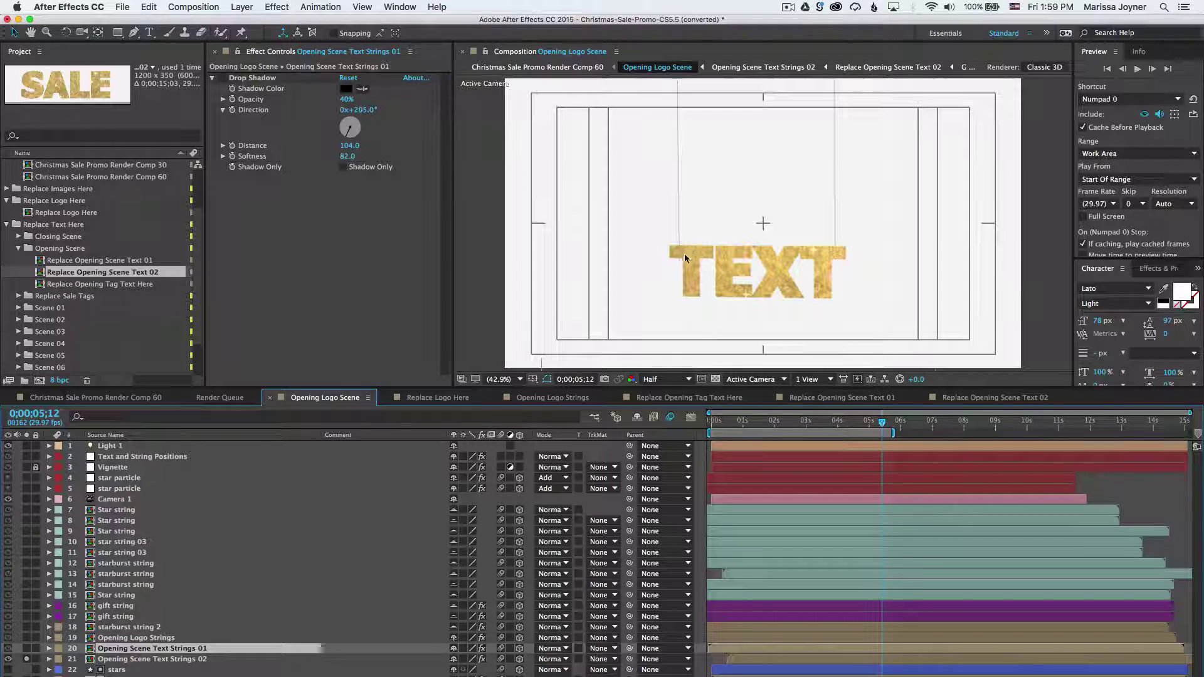
left_click(134, 456)
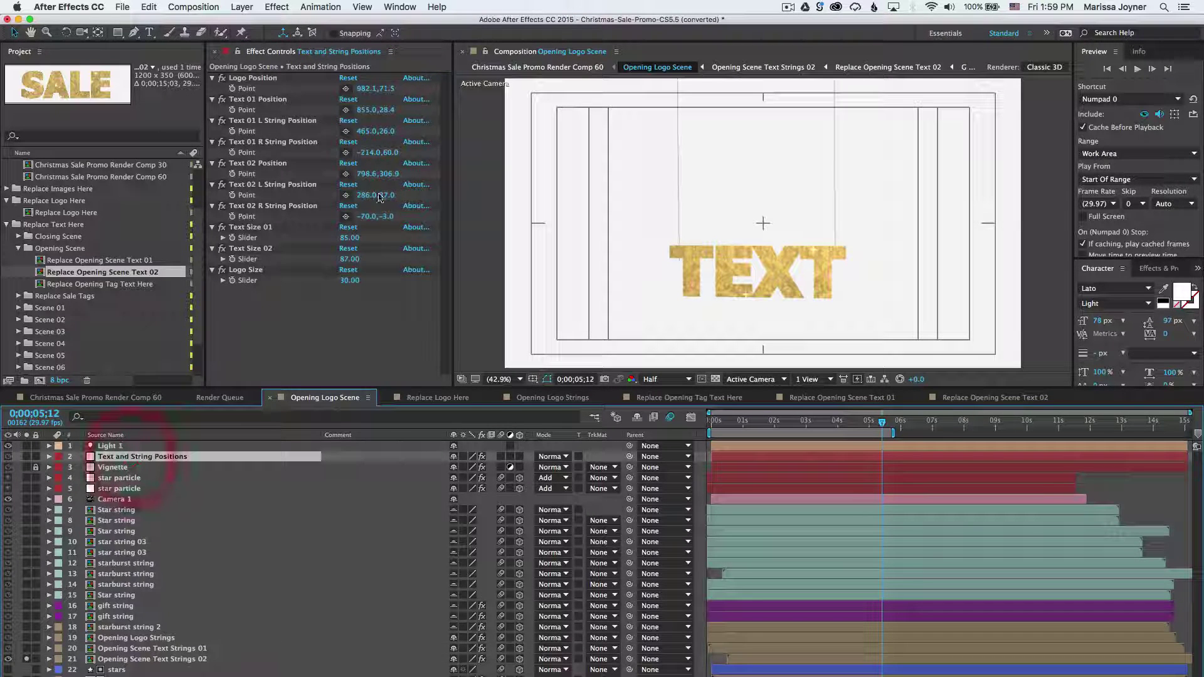
left_click(382, 196)
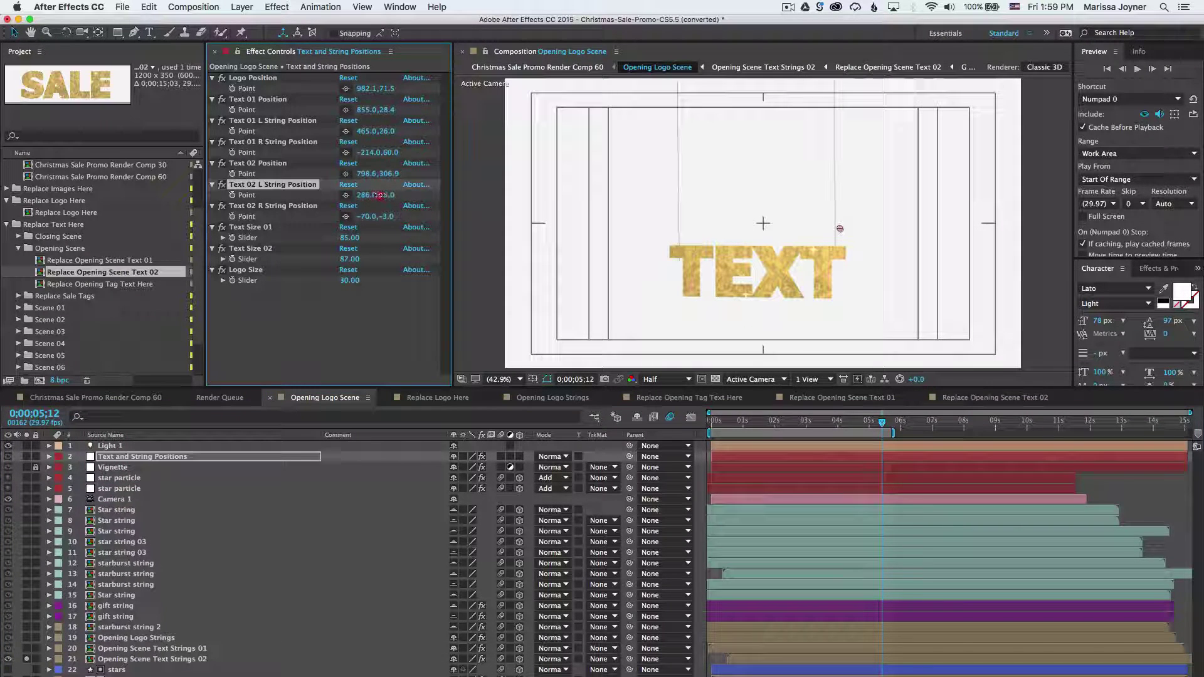
left_click_drag(382, 197, 367, 196)
left_click(276, 564)
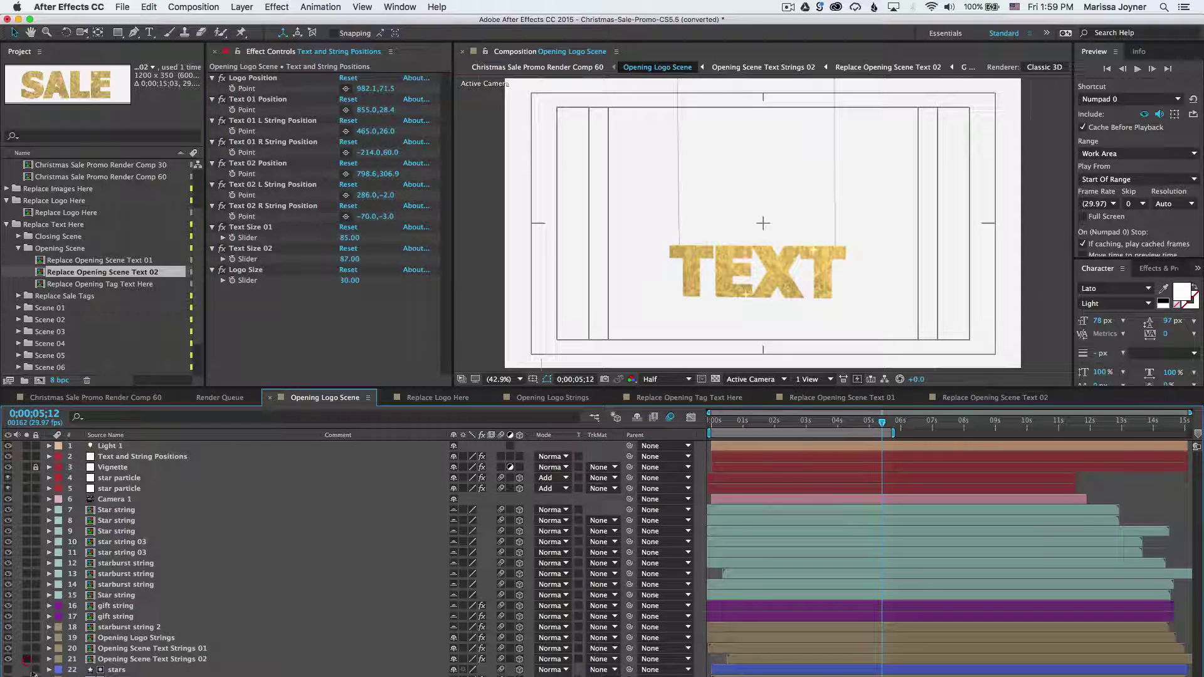
left_click(26, 659)
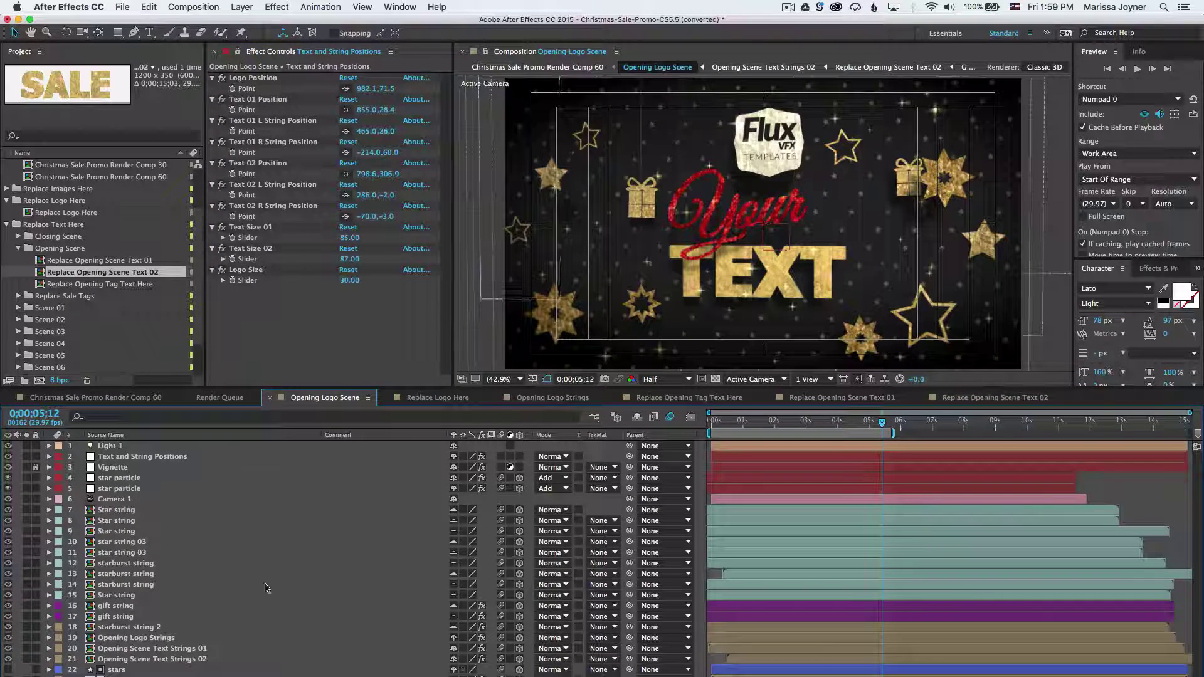
Try recolouring the black background 2 fill gradient with red end stops, 7C81E1 at 50.5% and E32F2F at 84%
key("v")
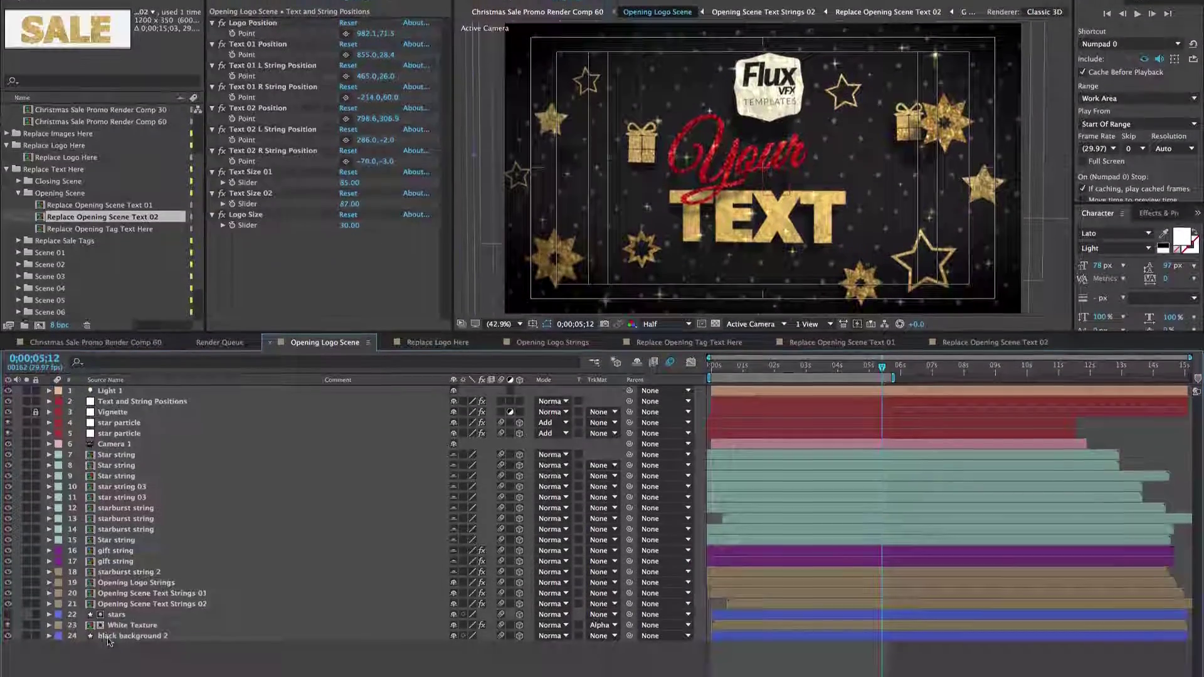
left_click(110, 630)
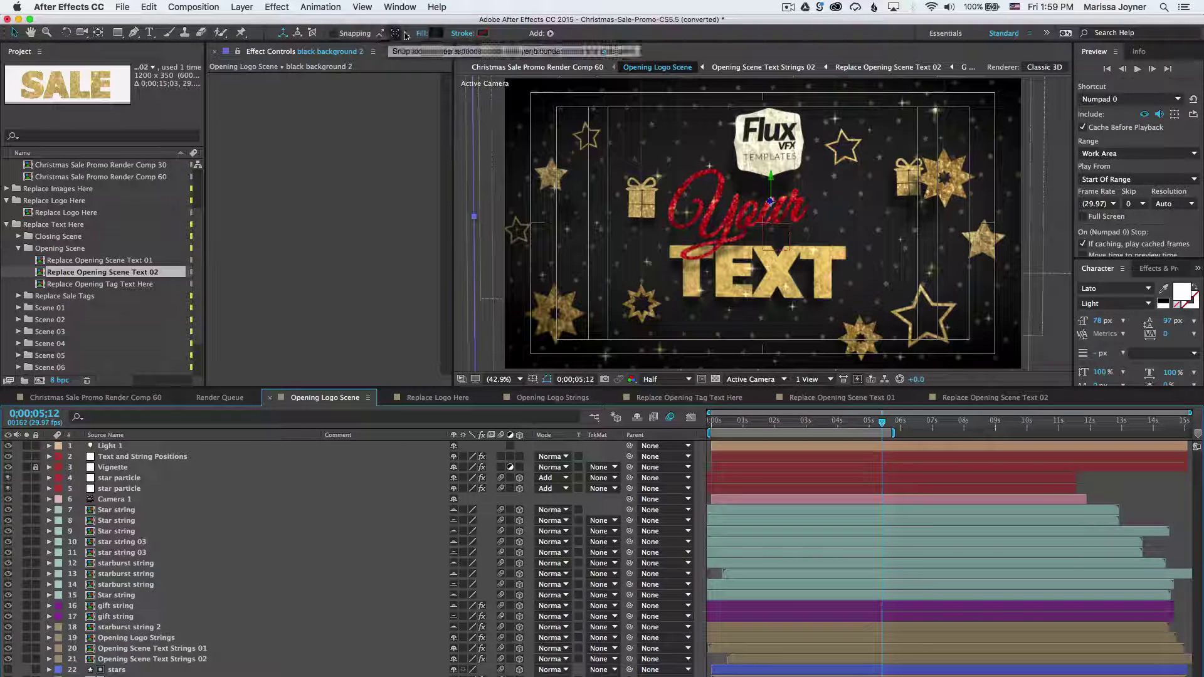
left_click(434, 35)
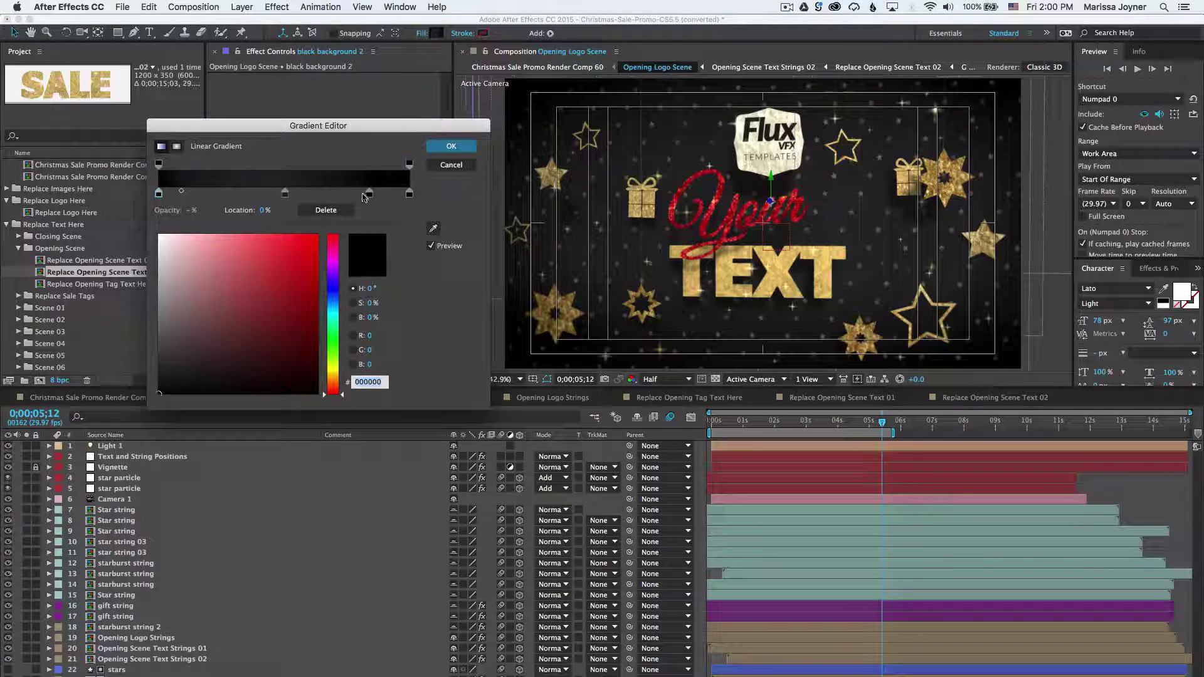
left_click(159, 194)
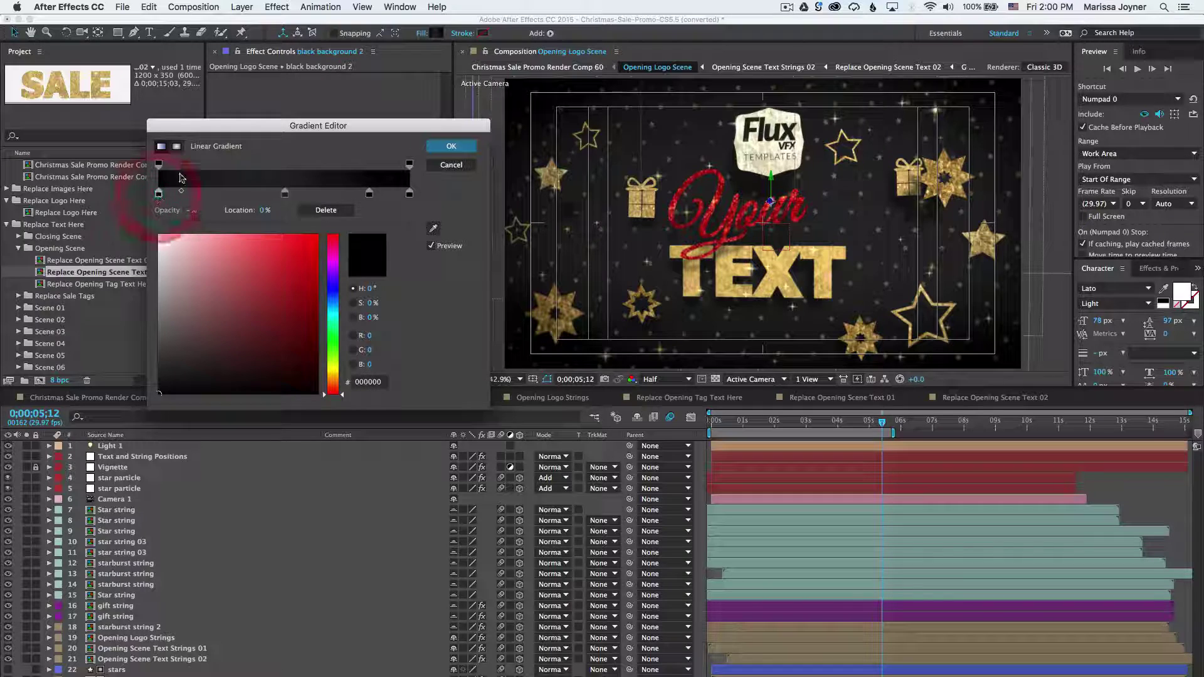
left_click(260, 296)
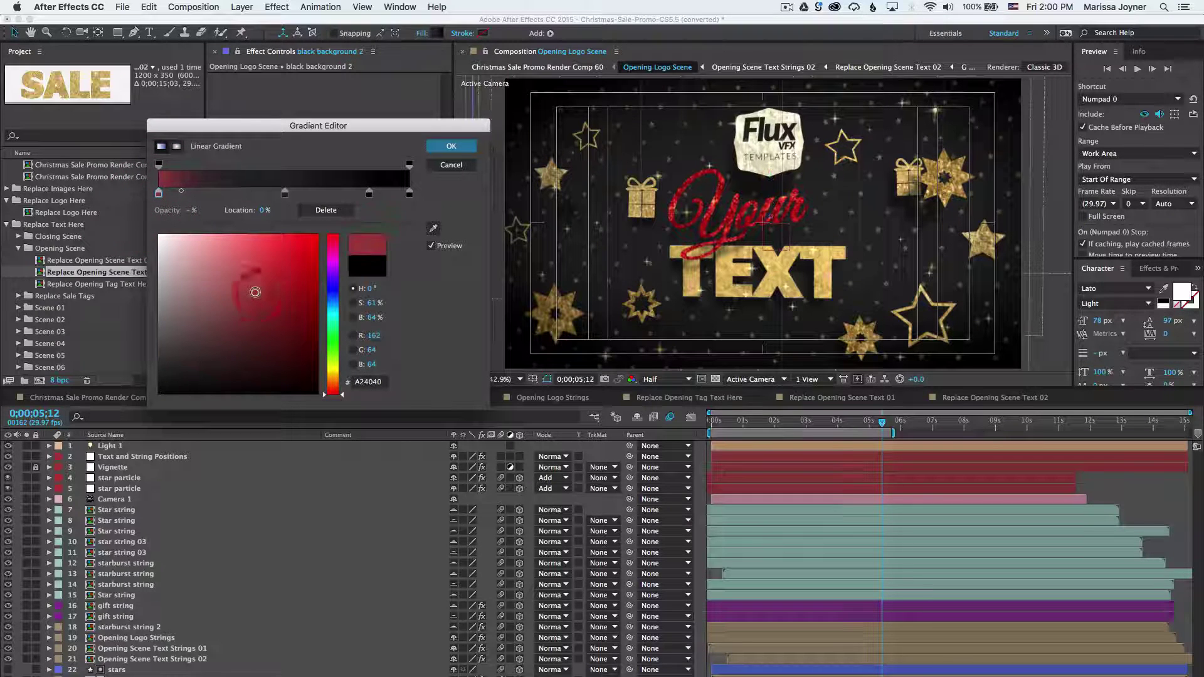
left_click(410, 194)
left_click(297, 294)
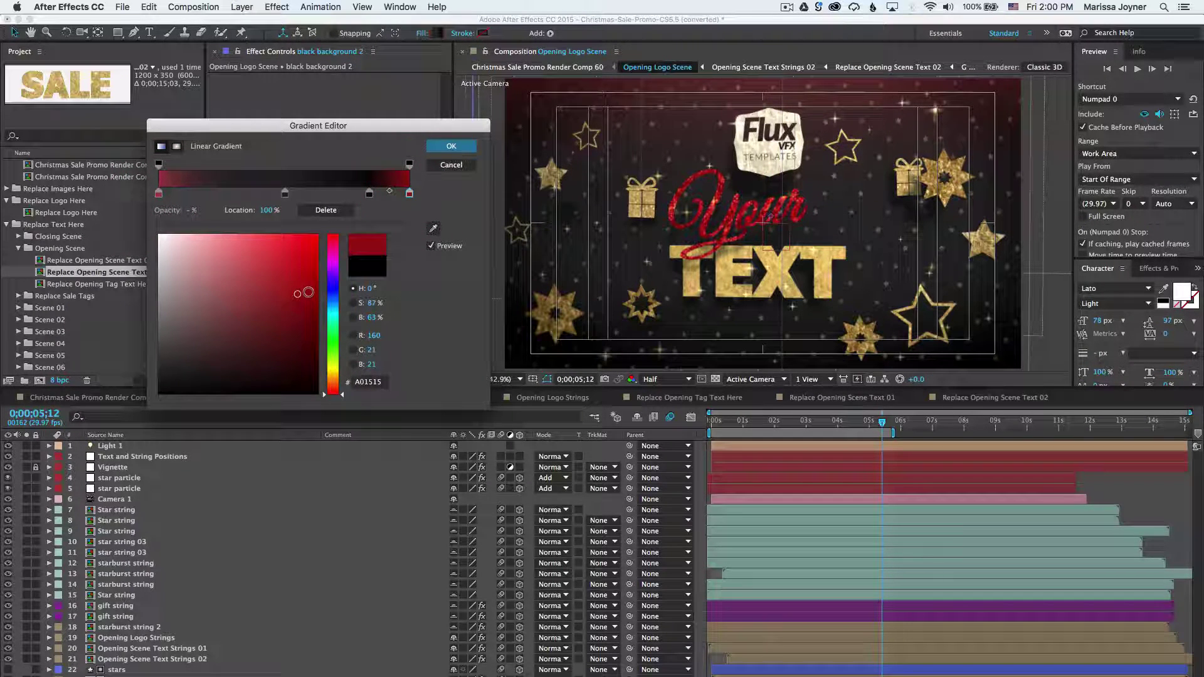
left_click(285, 193)
left_click(238, 251)
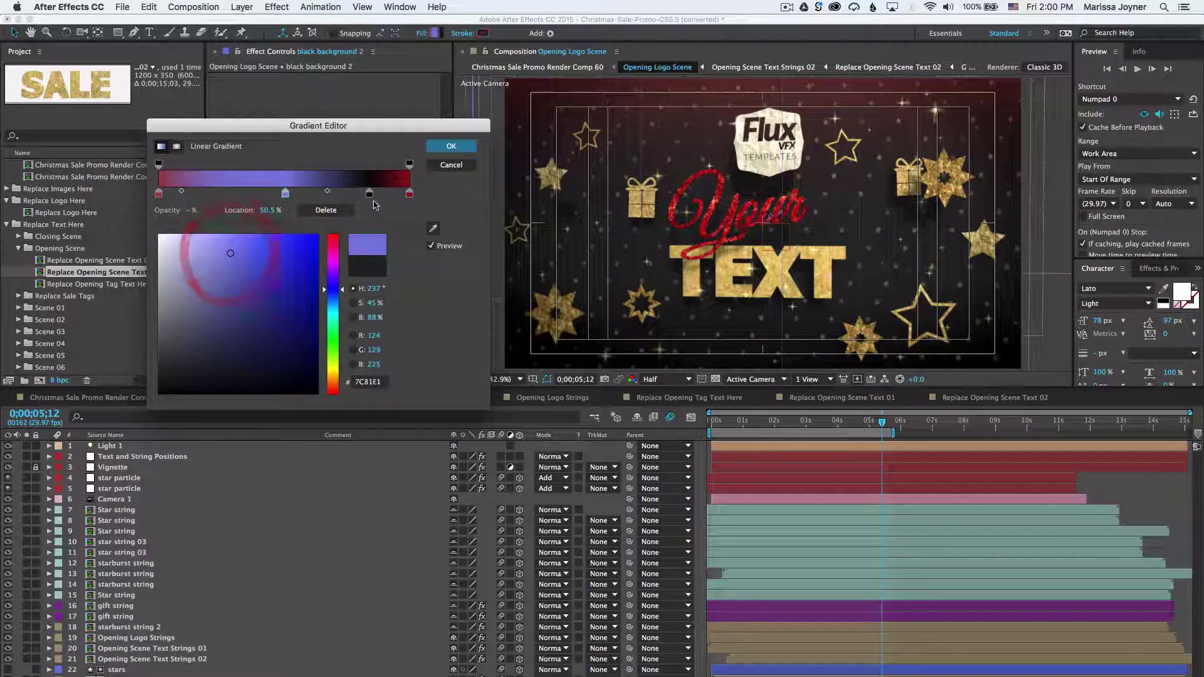
left_click(369, 194)
left_click(285, 252)
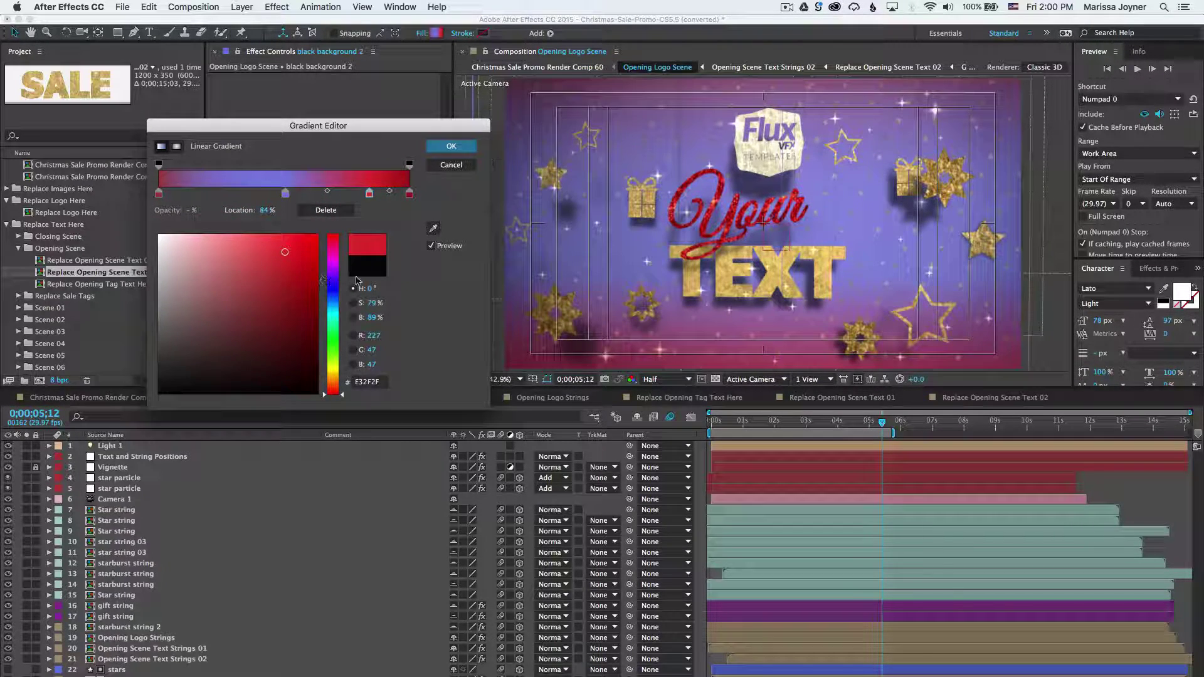
left_click(453, 167)
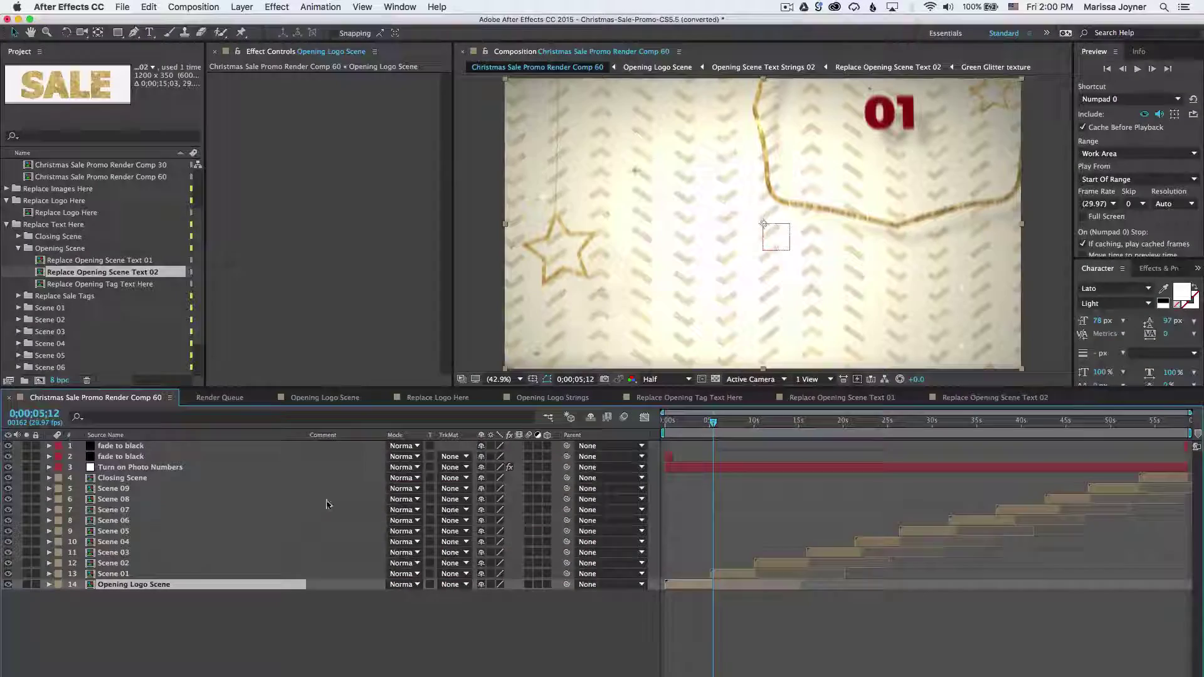
In Christmas Sale Promo Render Comp 60, move the current time to 0;00;08;05 and select the Scene 01 layer
left_click_drag(719, 422, 738, 422)
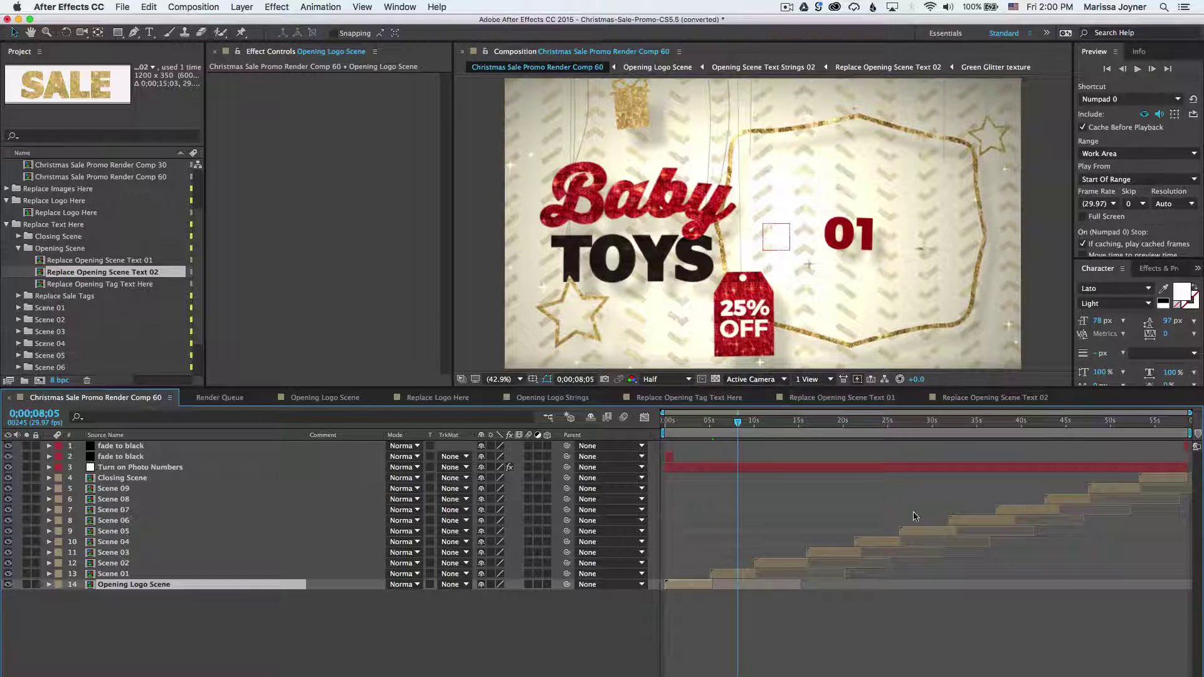
left_click(732, 573)
left_click(19, 52)
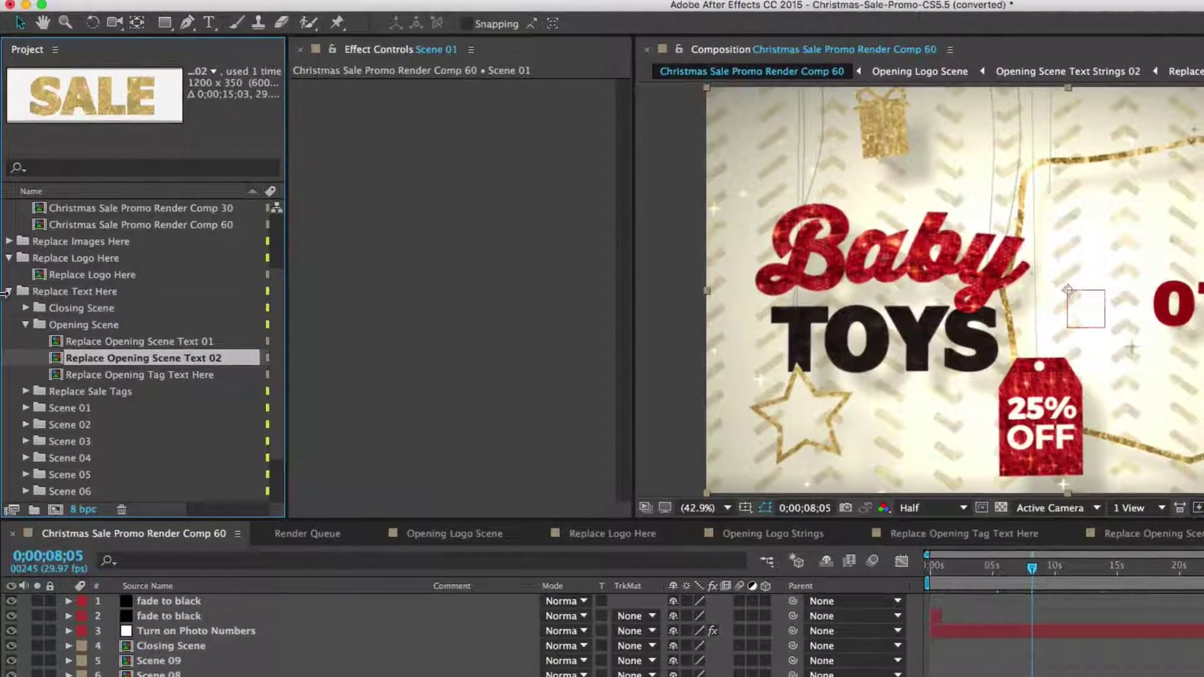
Open the Replace Image 01 composition from the Replace Images Here folder and select its 01 number layer
left_click(6, 225)
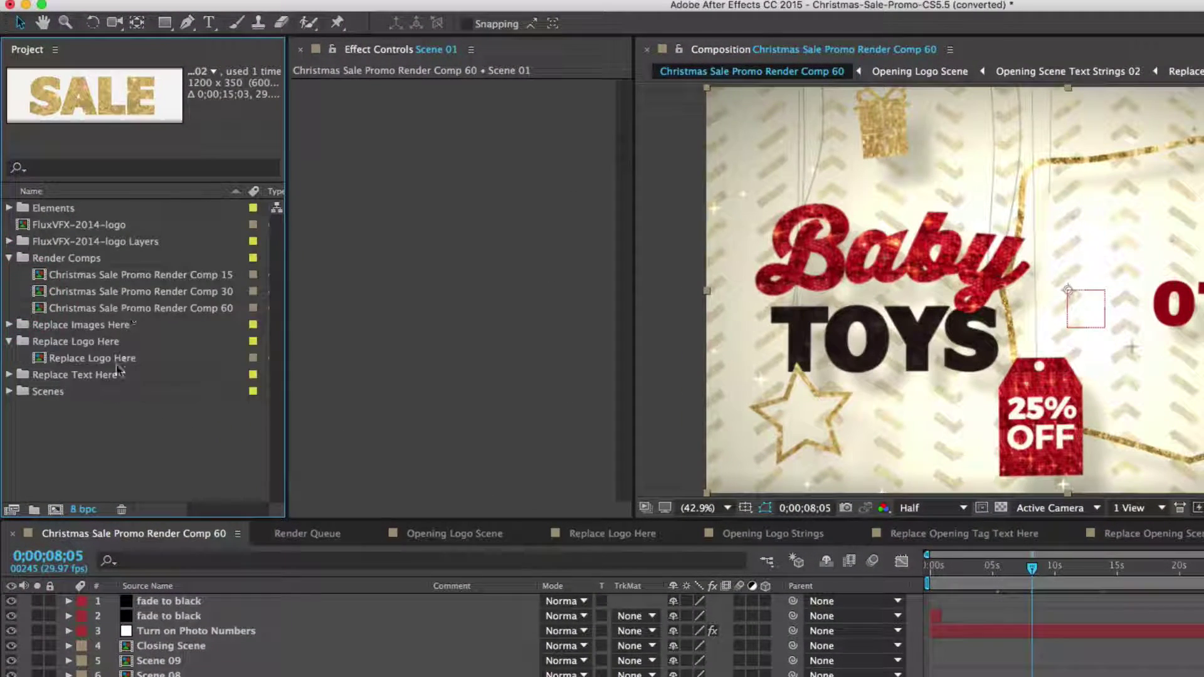
left_click(71, 324)
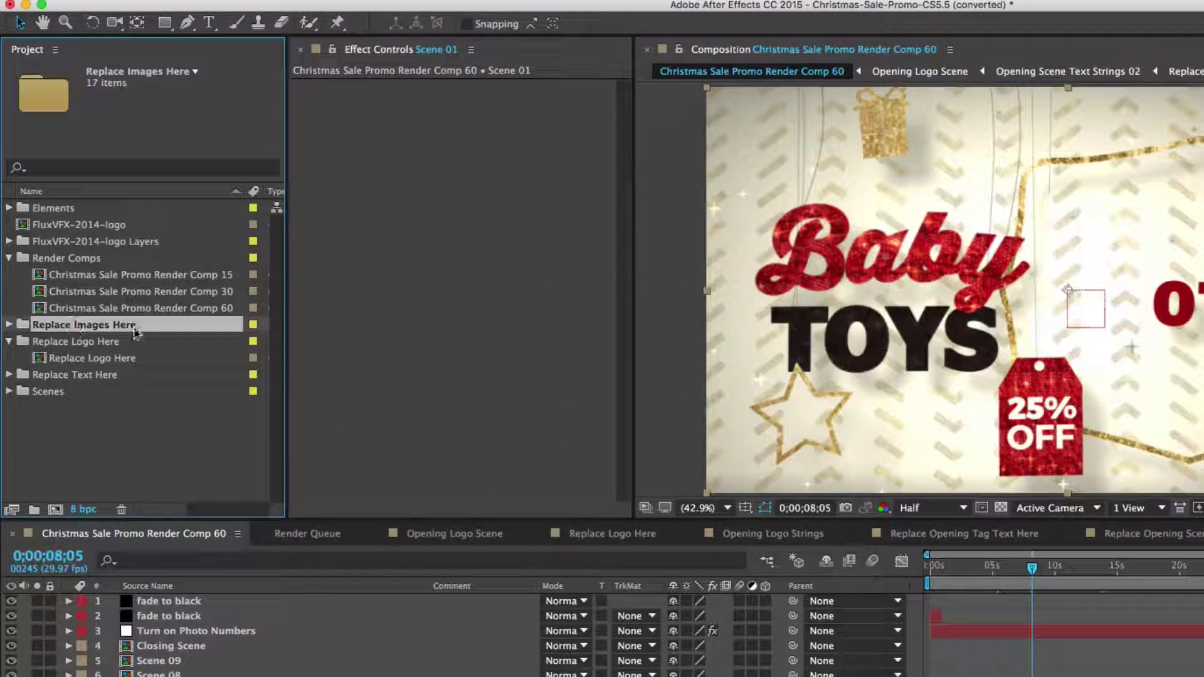
left_click(9, 325)
left_click(85, 227)
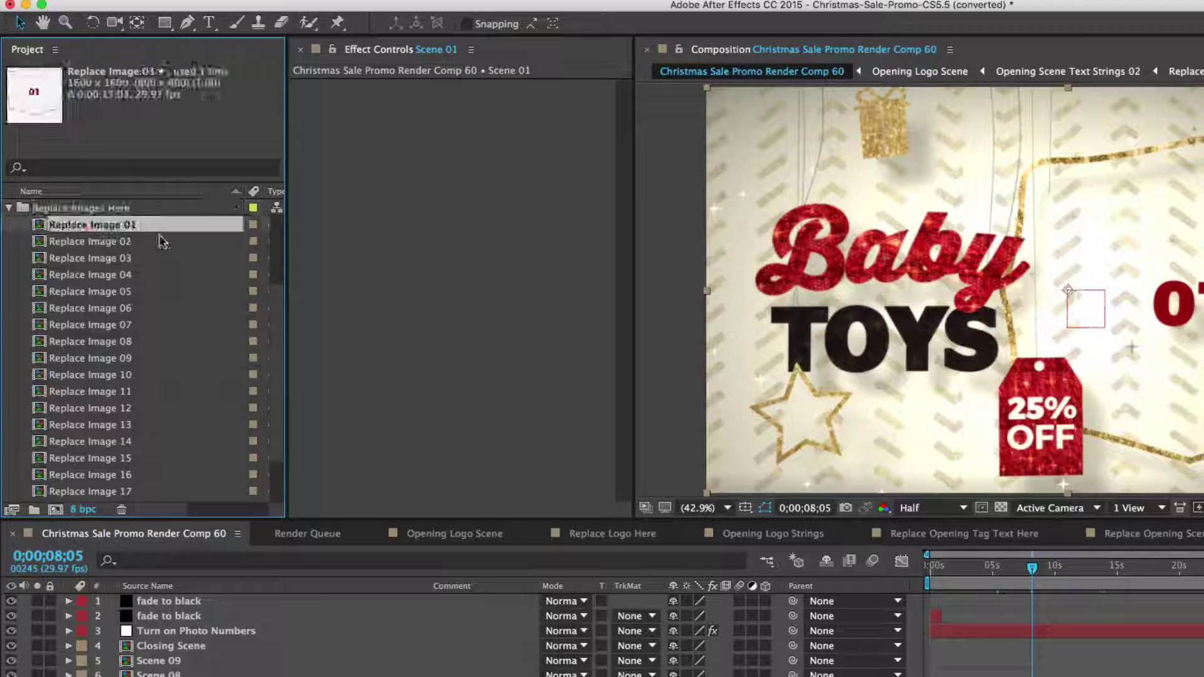
double_click(80, 227)
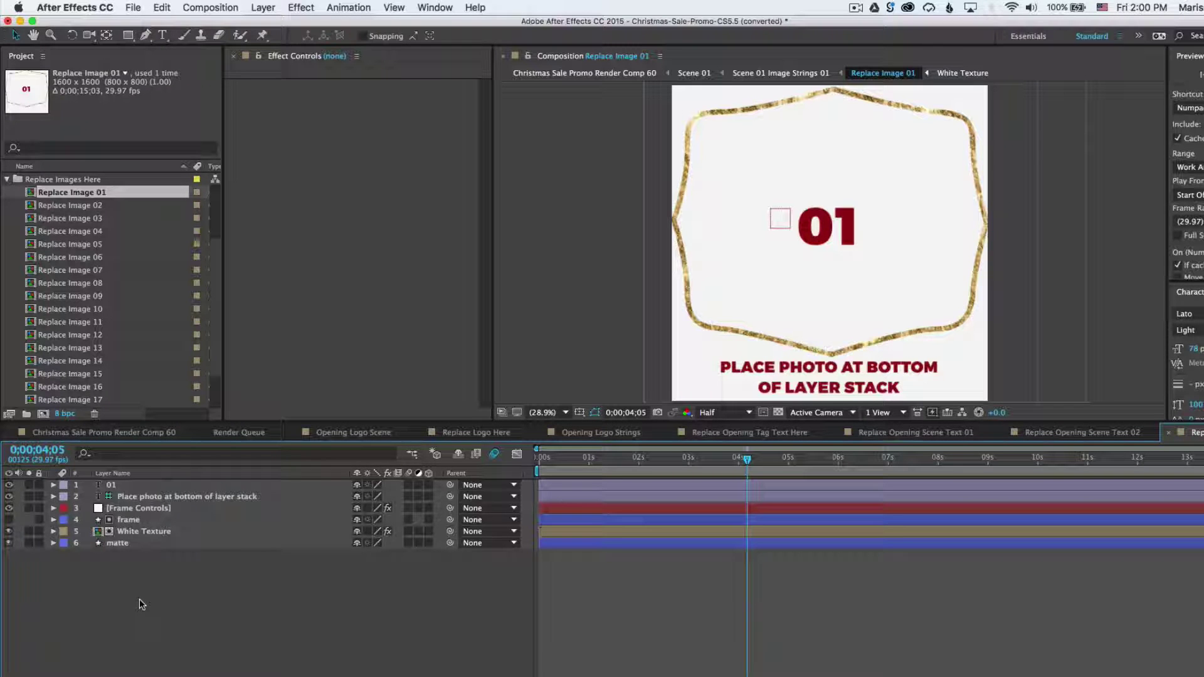
left_click(115, 487)
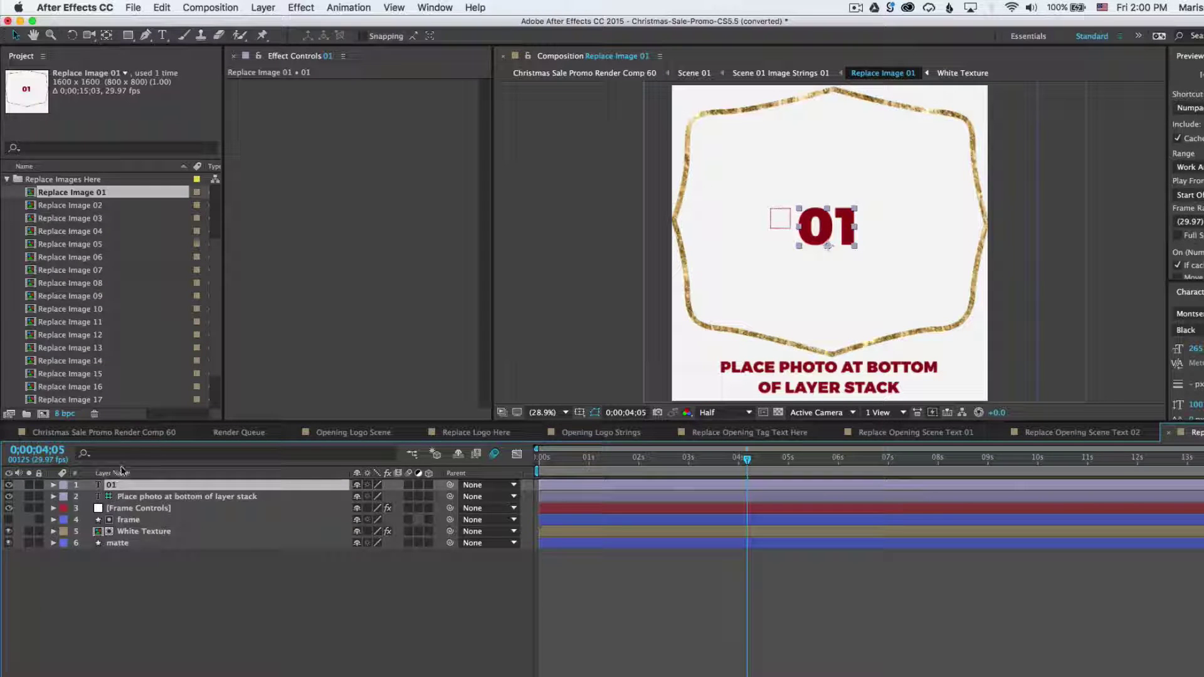
In Christmas Sale Promo Render Comp 60, turn off the placeholder numbers through the Turn on Photo Numbers layer
left_click(108, 437)
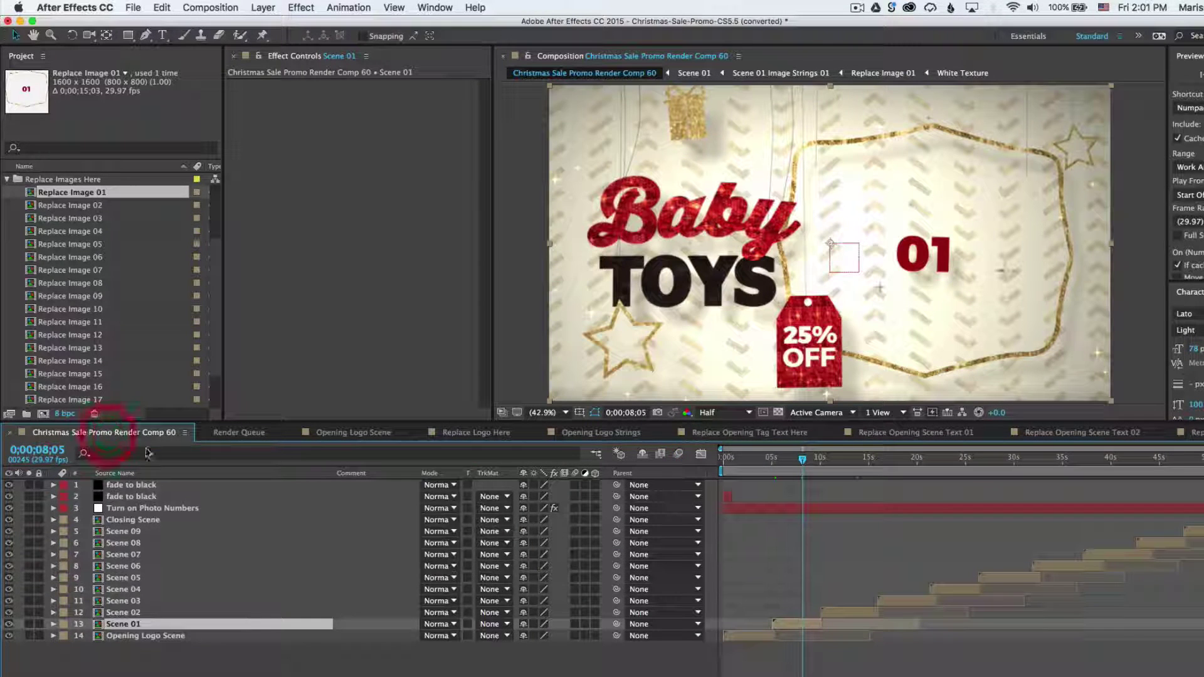
left_click(156, 509)
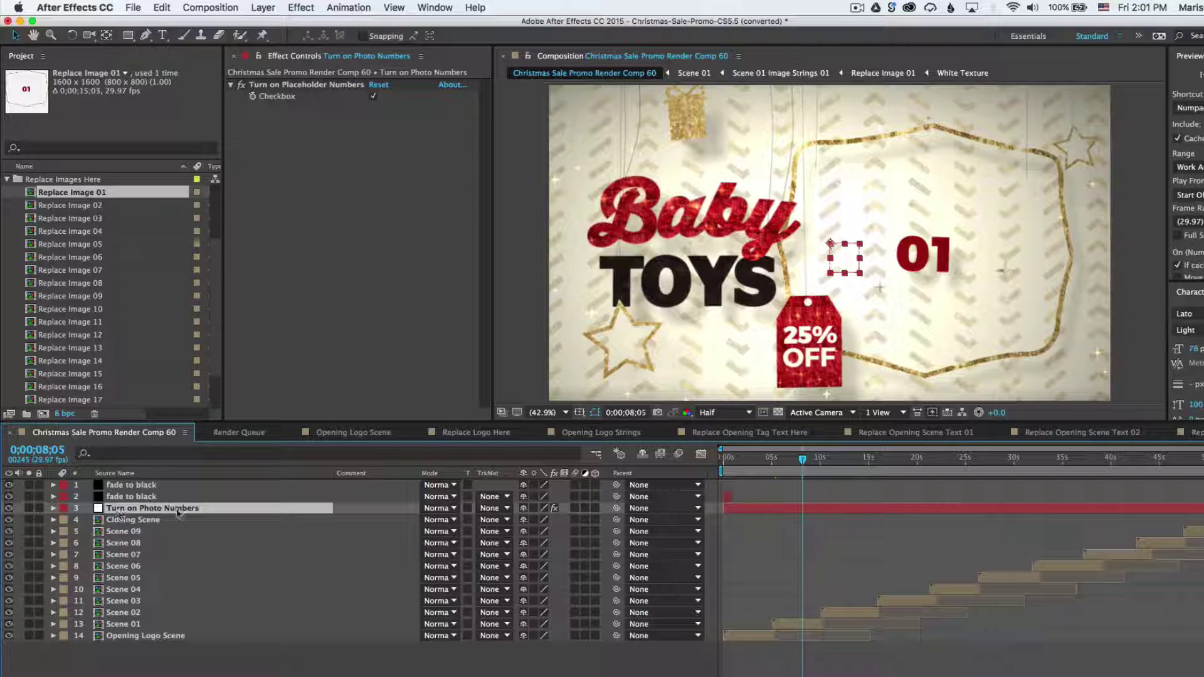
left_click(384, 113)
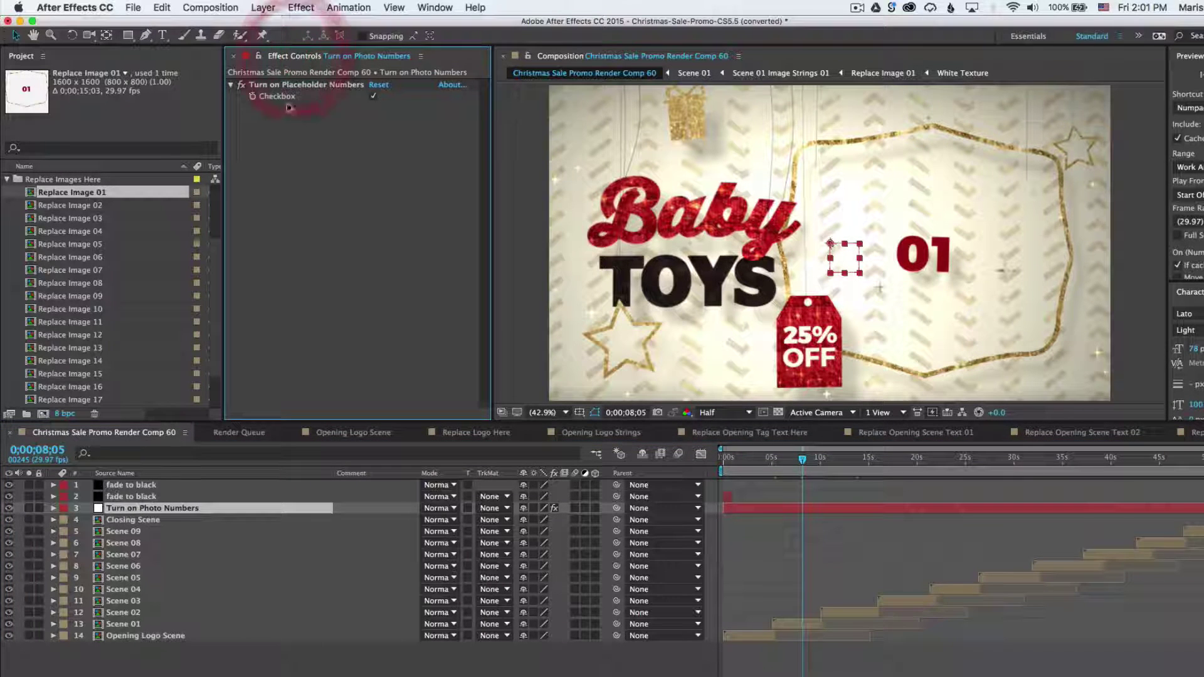
left_click(297, 87)
left_click(373, 96)
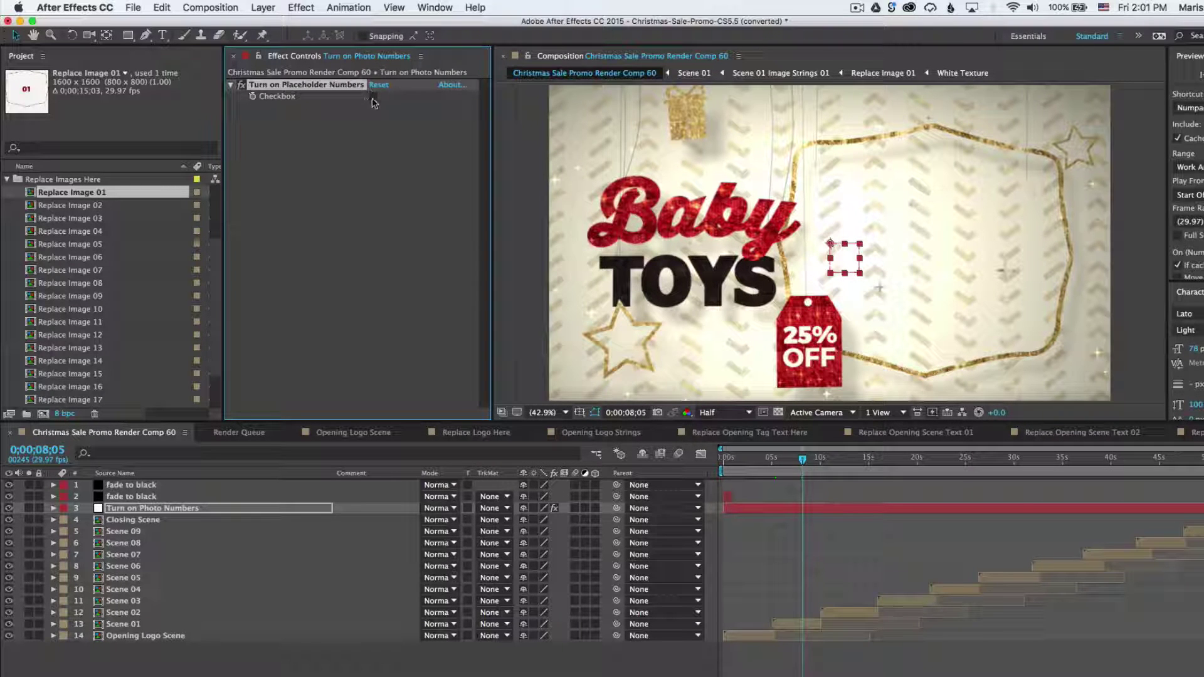
left_click(373, 97)
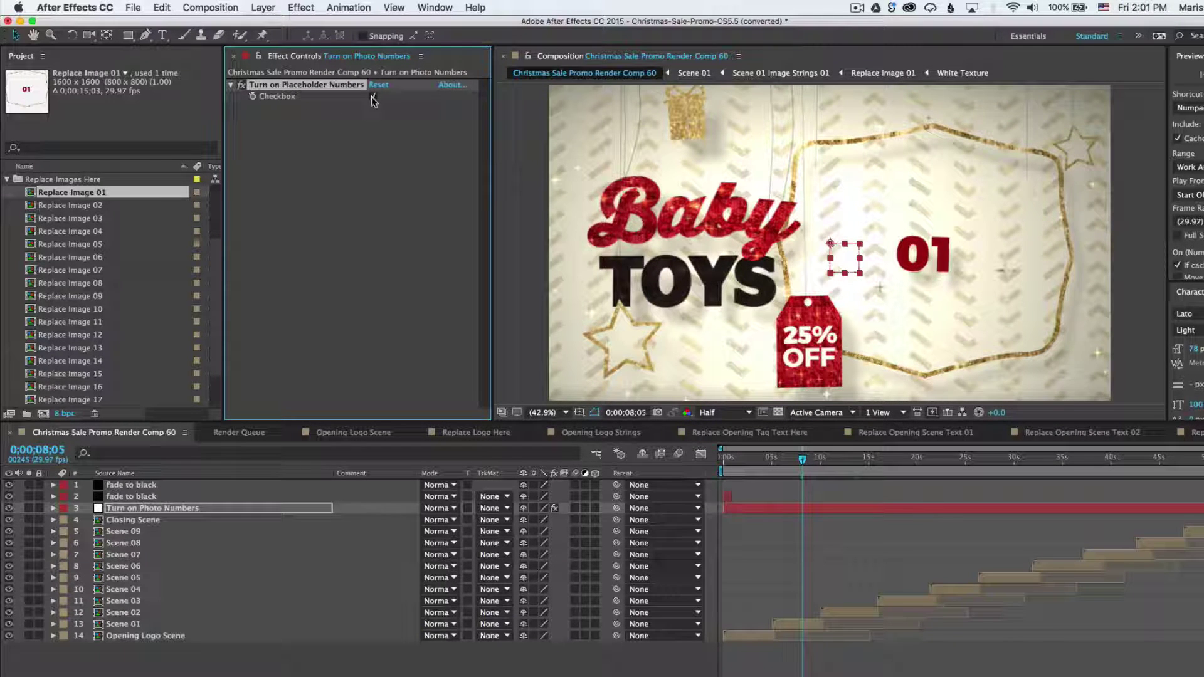
left_click(373, 96)
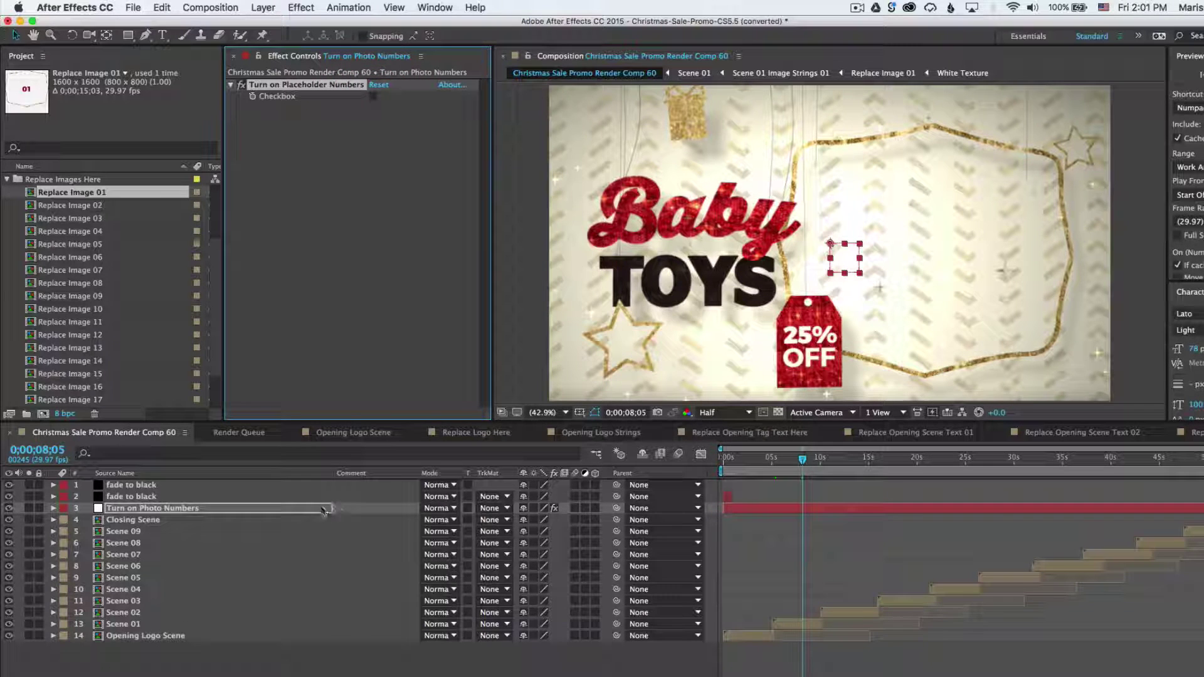
Return to Replace Image 01 and examine its placeholder number and the Place photo at bottom of layer stack layer
left_click(1195, 434)
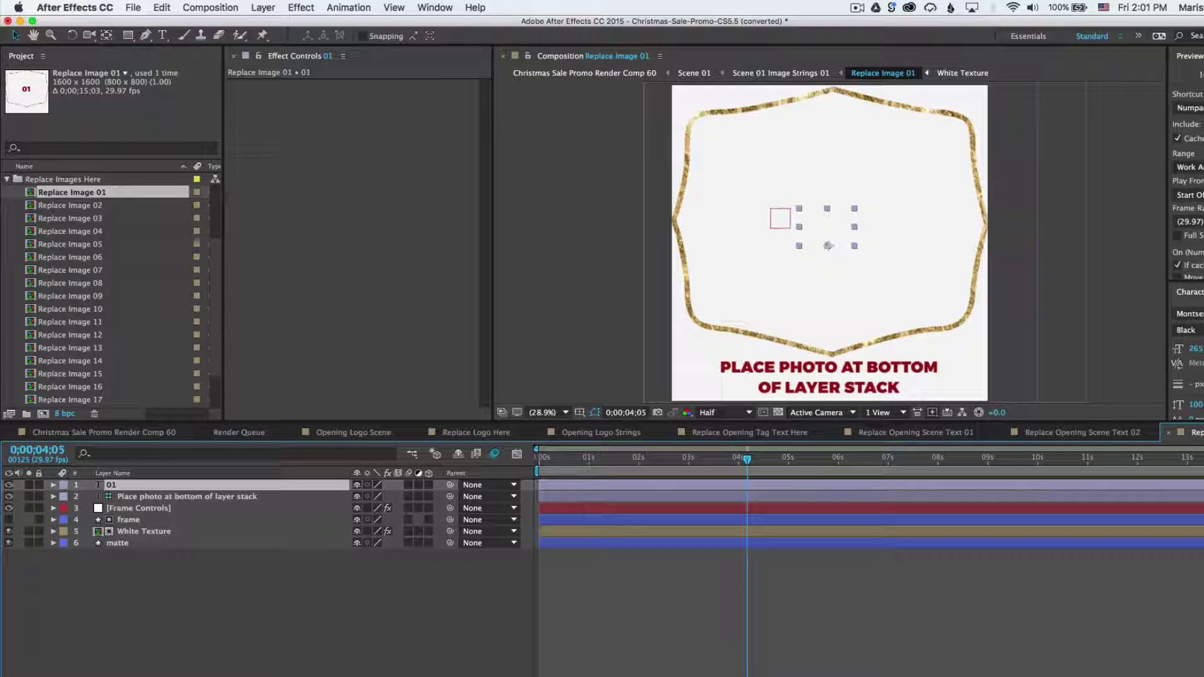
left_click(35, 577)
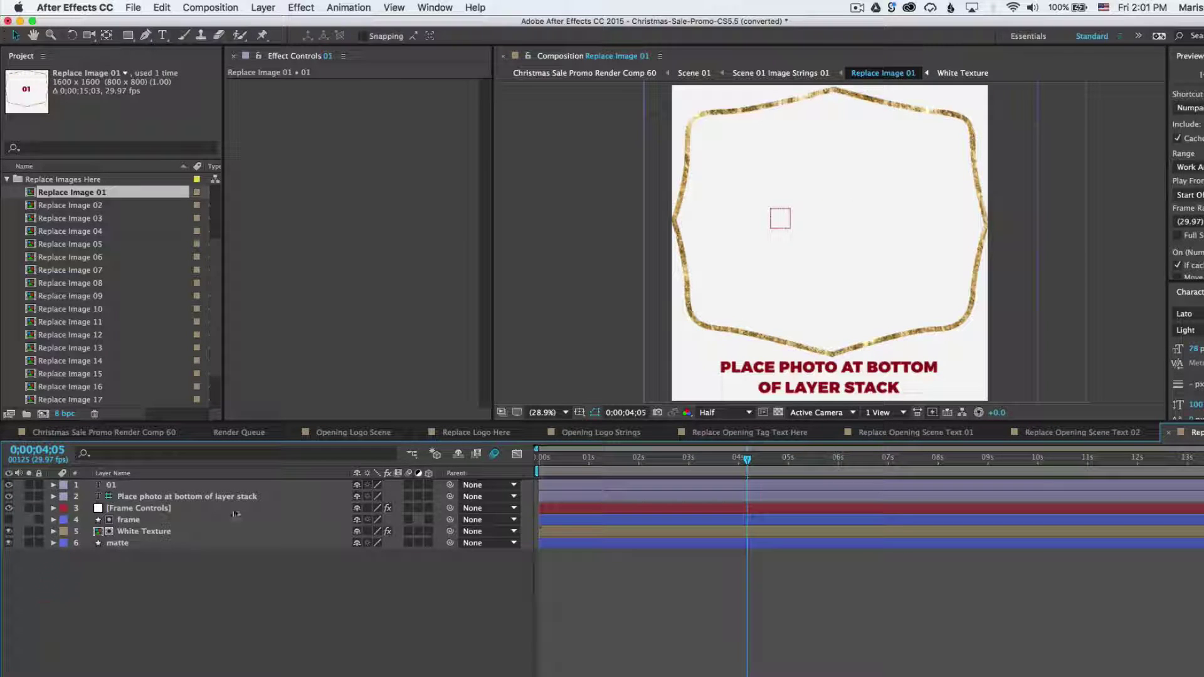
left_click(144, 497)
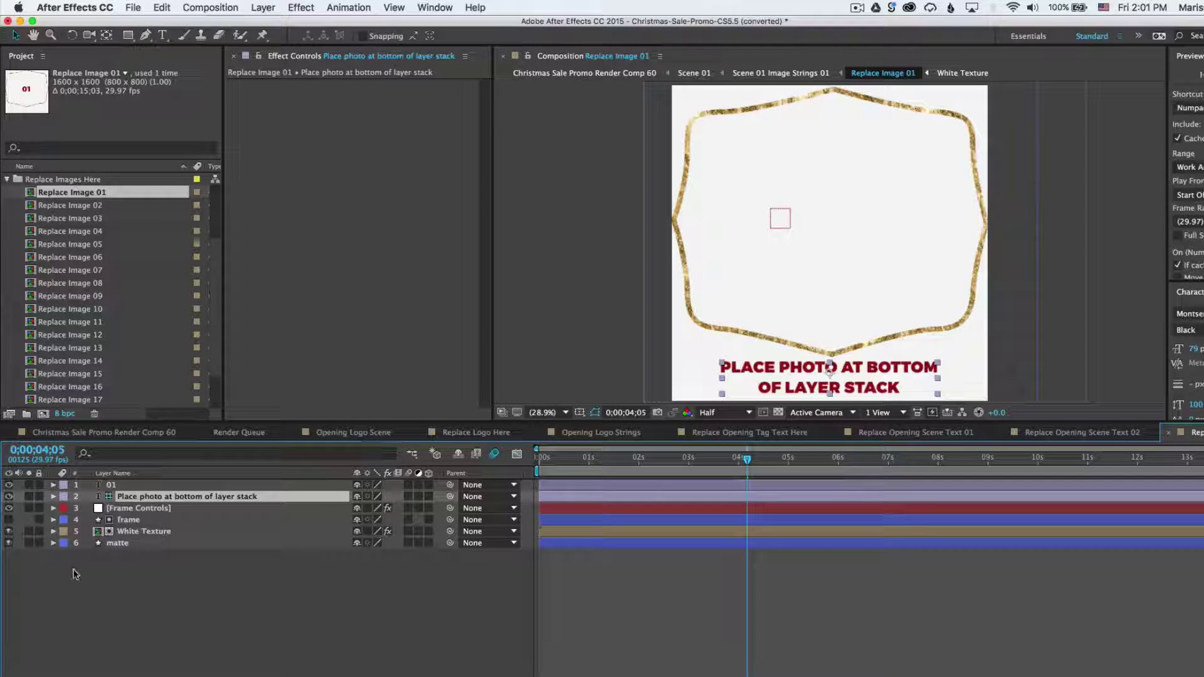
left_click(74, 572)
Select the Frame Controls layer in Replace Image 01 and examine its width, height, shape, thickness and color controls
left_click(174, 513)
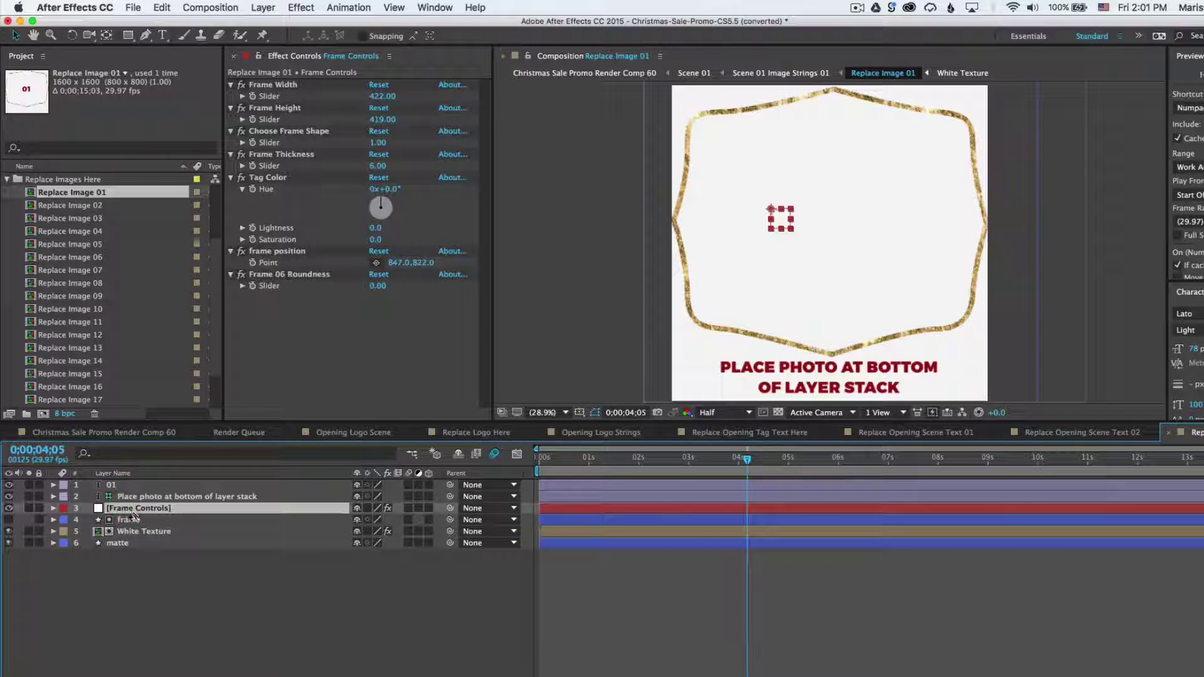
left_click(283, 64)
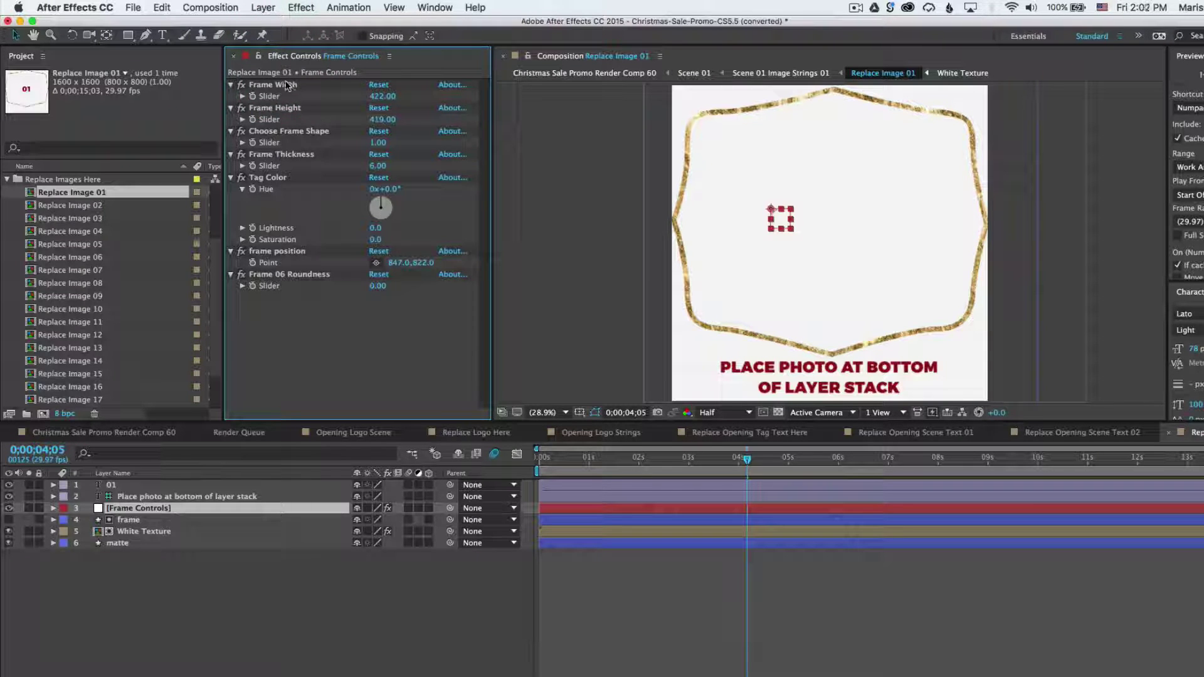
left_click(287, 84)
left_click(276, 108)
left_click(295, 131)
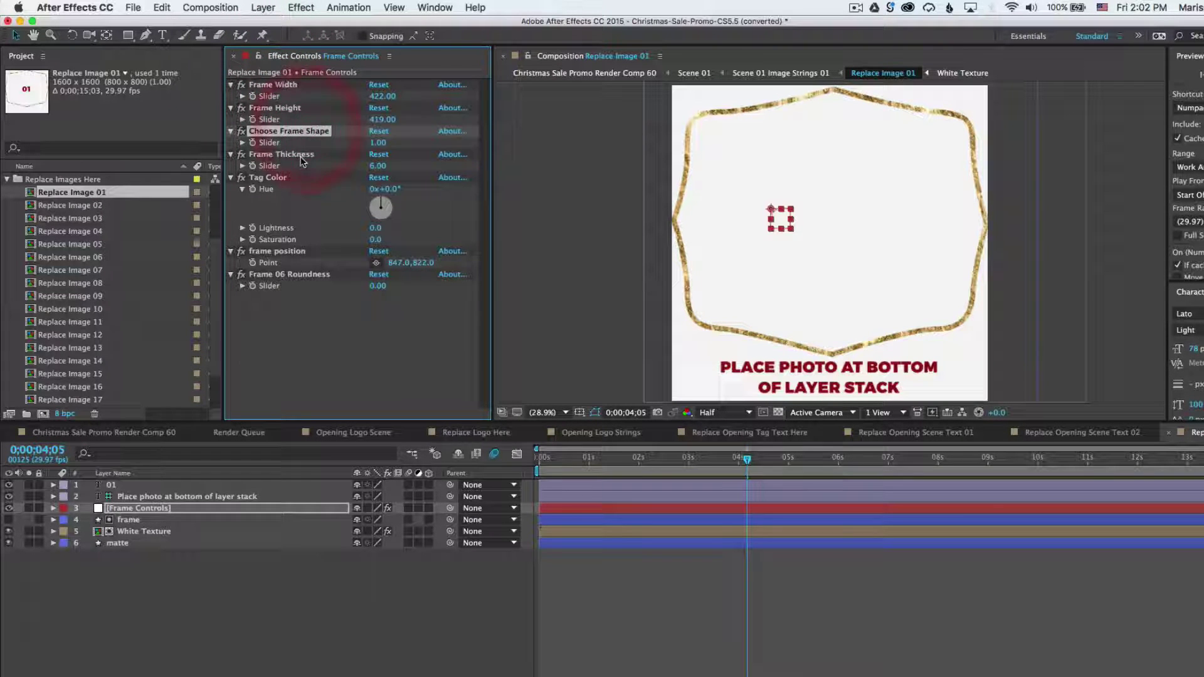
left_click(300, 156)
left_click(279, 177)
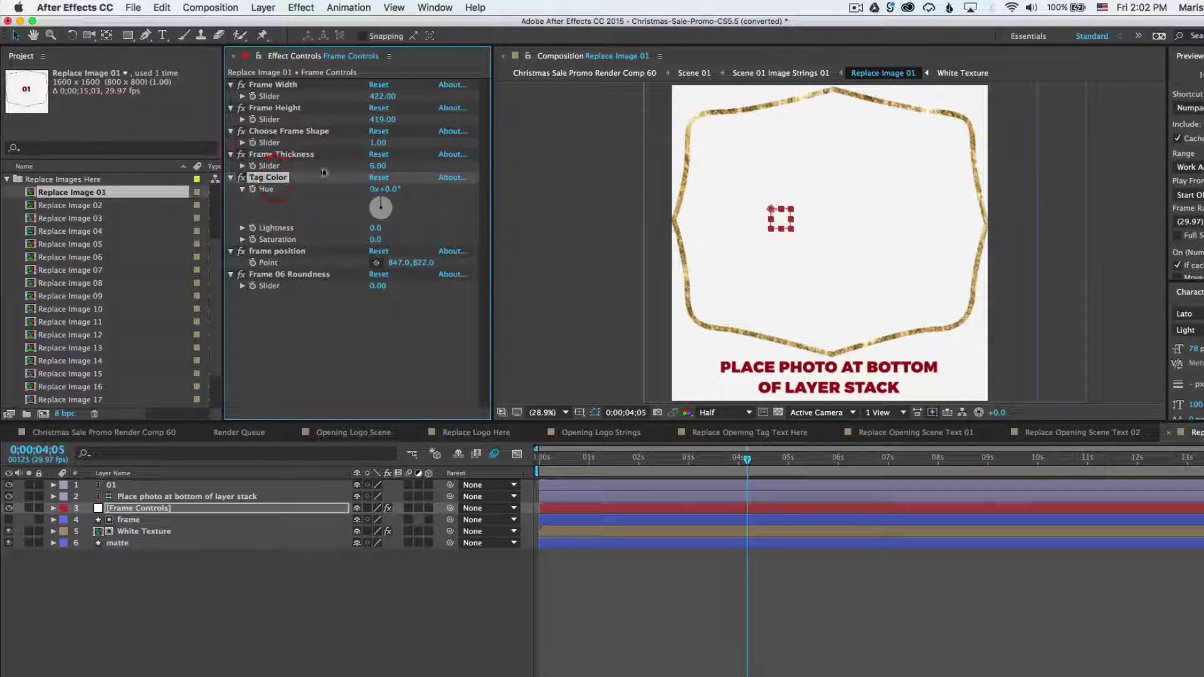
Set Frame Thickness to 8 and shift the frame position horizontally to 839
left_click(285, 155)
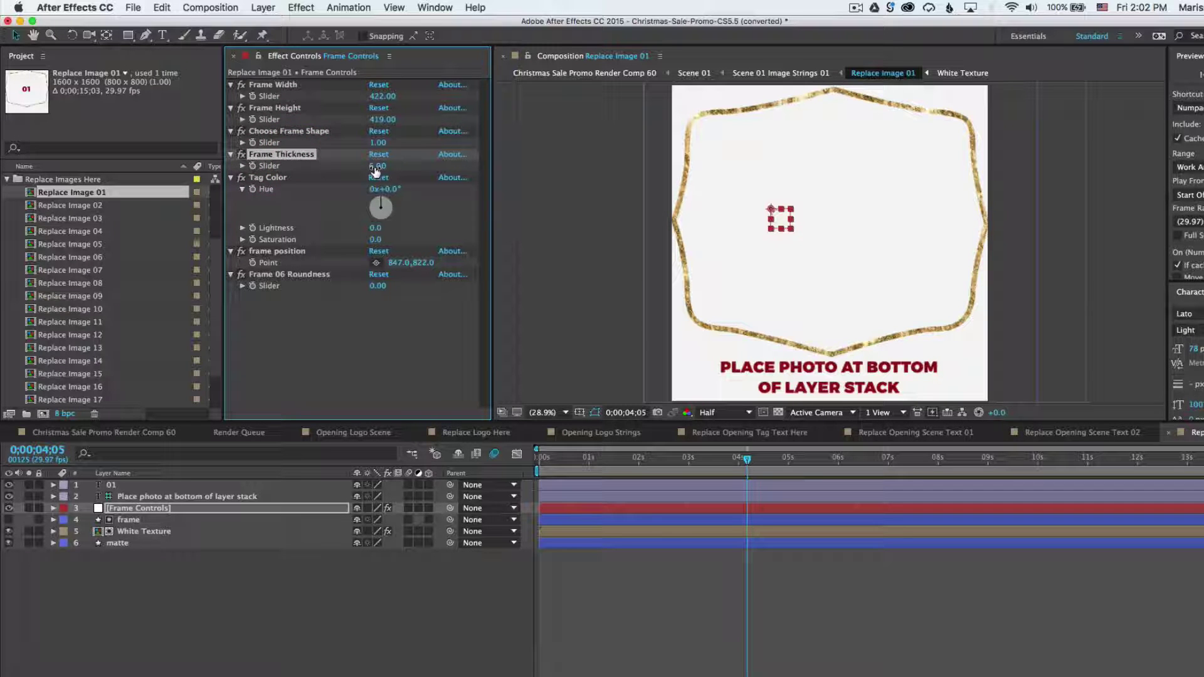
left_click_drag(379, 168, 375, 167)
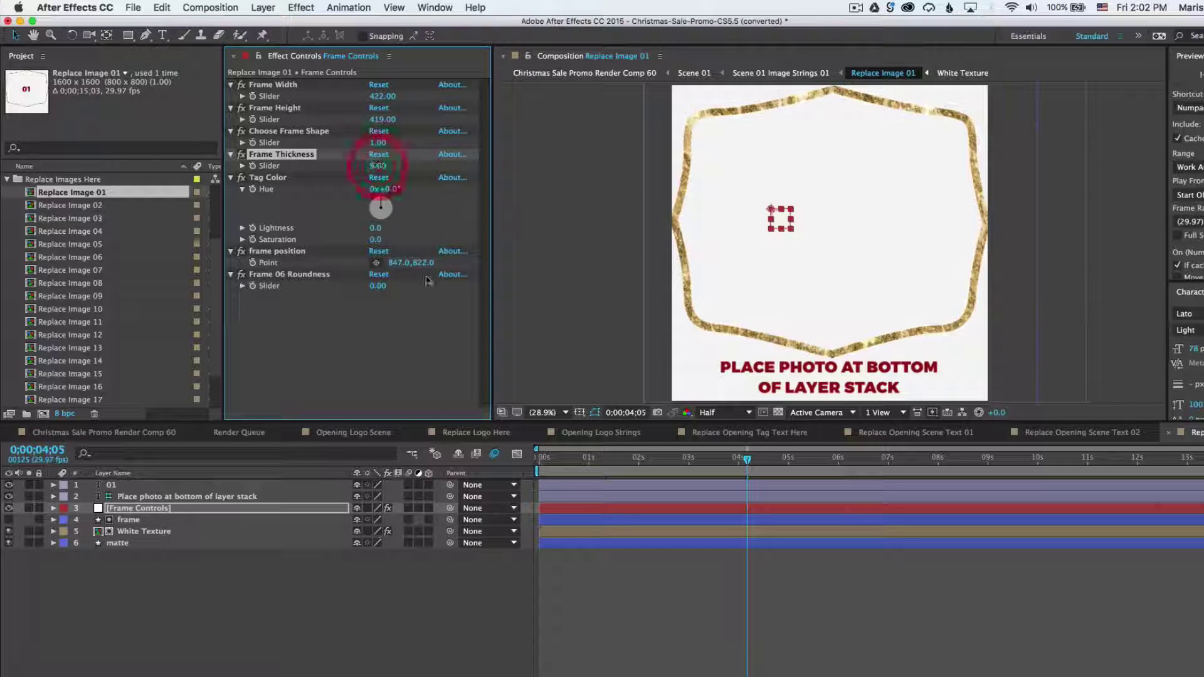
left_click_drag(405, 268, 397, 268)
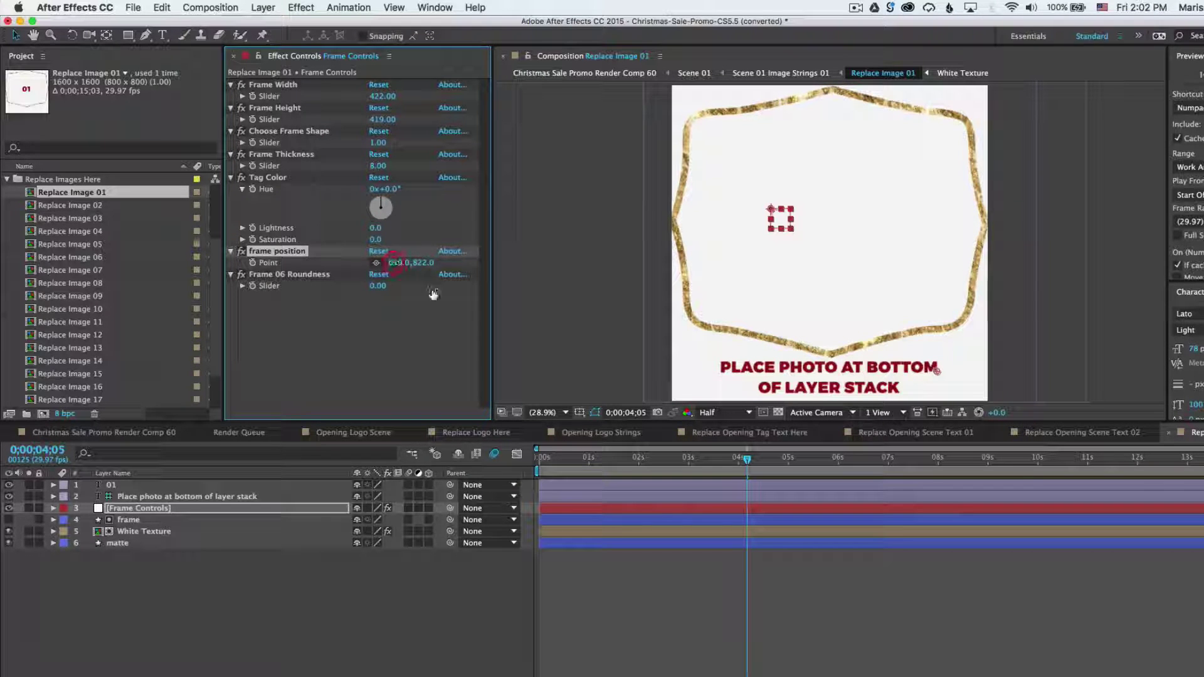
Try frame shape 6 with Frame Width 276 and Frame Height 273, and adjust its Frame 06 Roundness
left_click(379, 143)
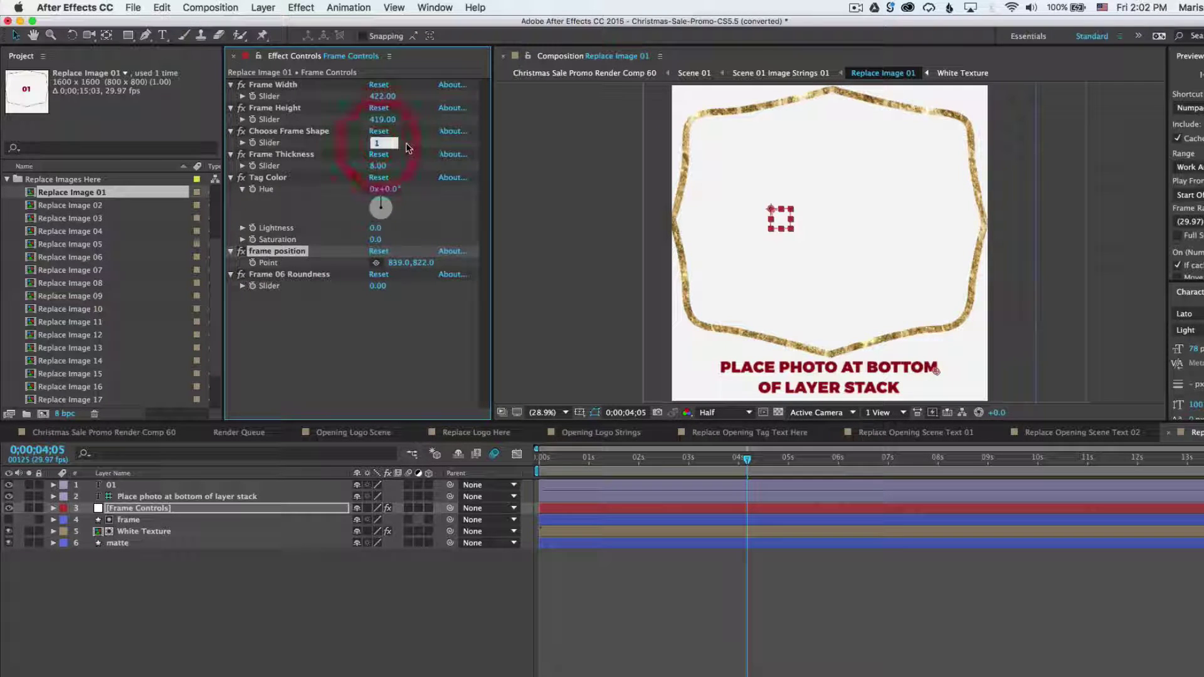
type("6")
left_click(416, 148)
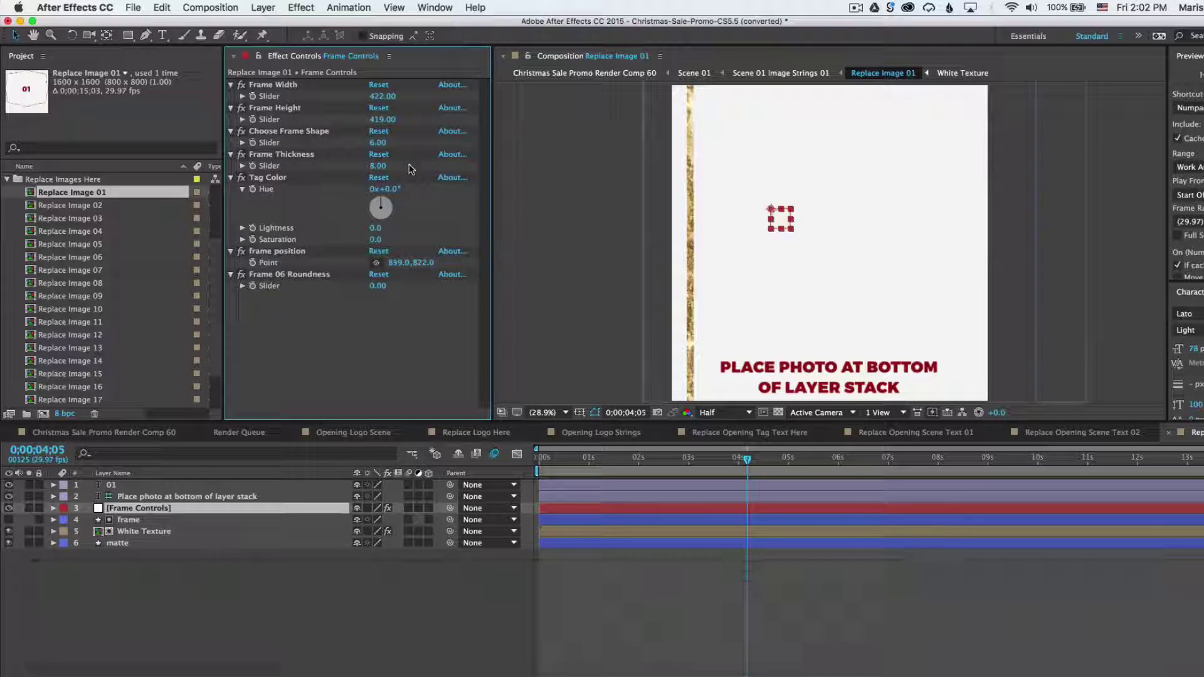
left_click(292, 87)
left_click(336, 108, "shift")
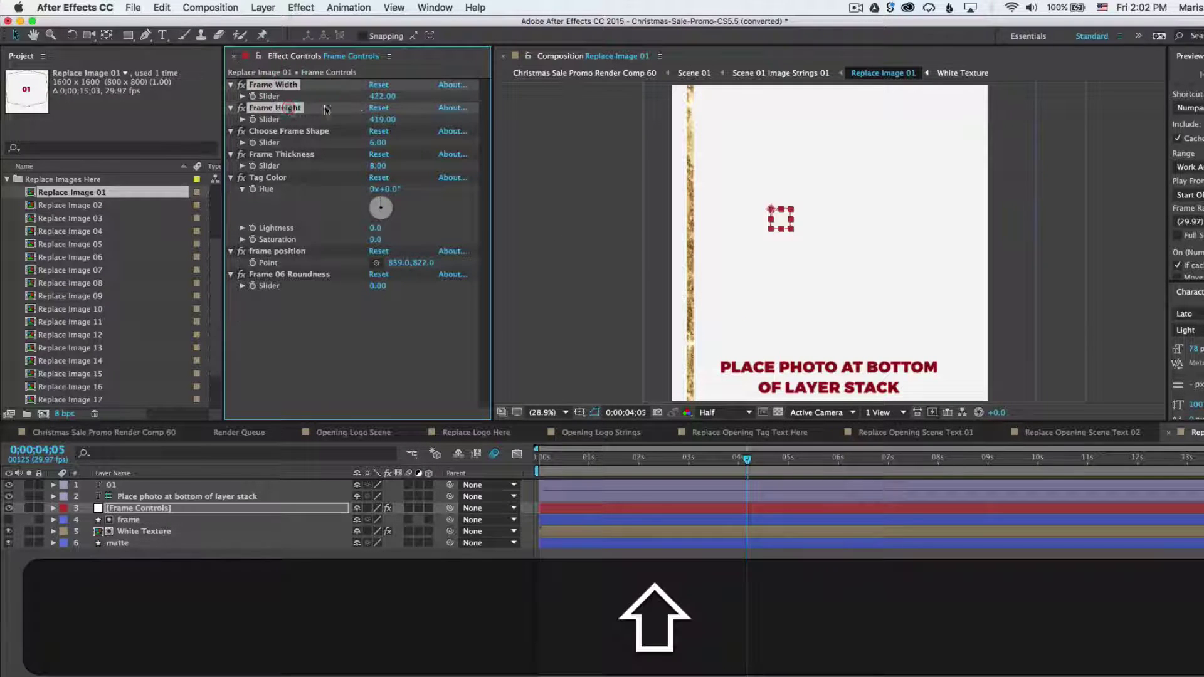
left_click_drag(336, 108, 280, 108)
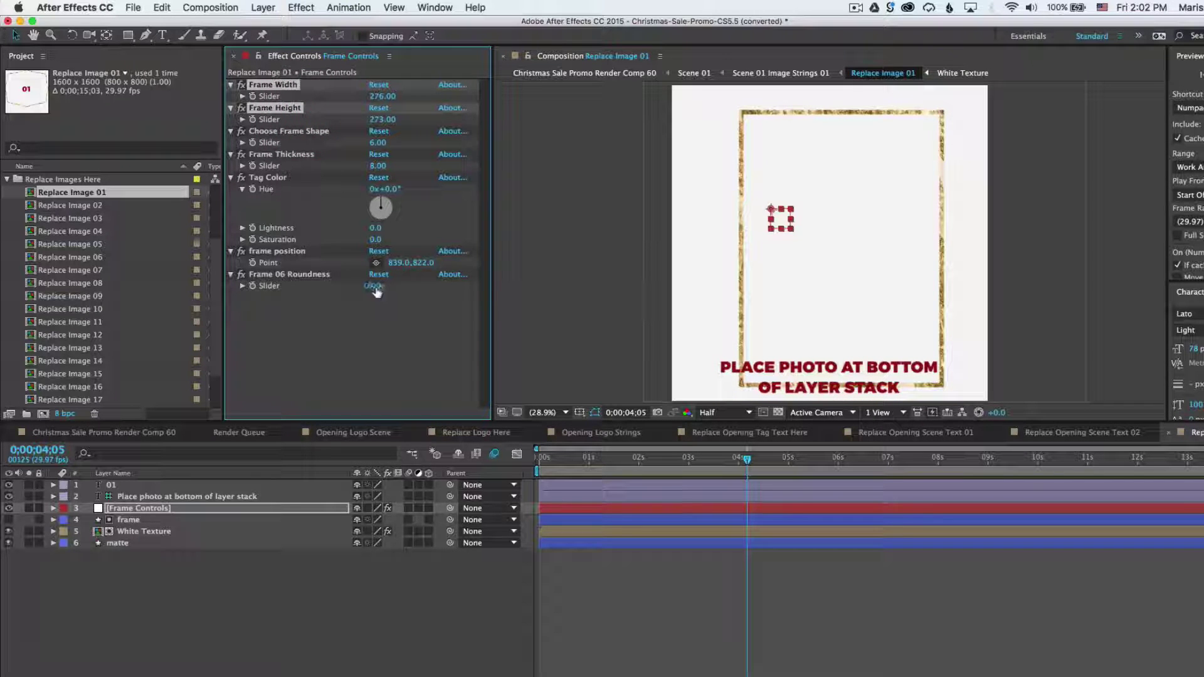
mouse_move(377, 292)
left_mouse_down()
mouse_move(502, 294)
mouse_move(386, 307)
left_mouse_up()
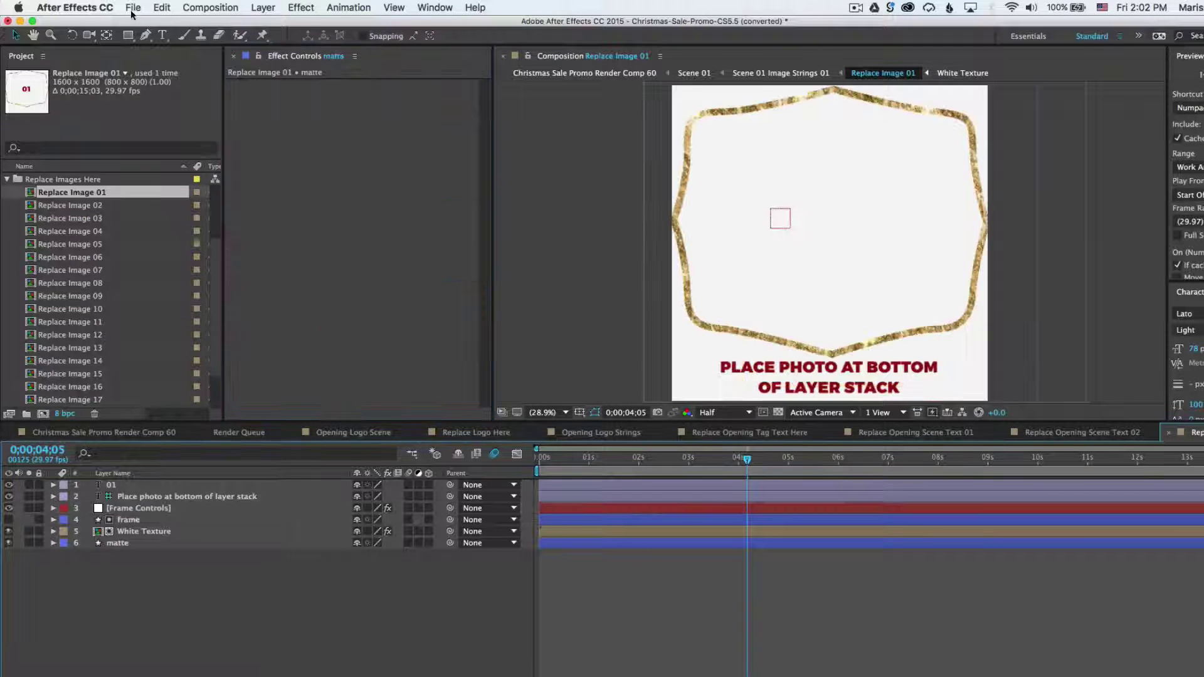
Import lady-boots.jpeg into the Replace Images Here folder and place it at the bottom of the Replace Image 01 layer stack
left_click(133, 9)
mouse_move(276, 183)
left_click(337, 182)
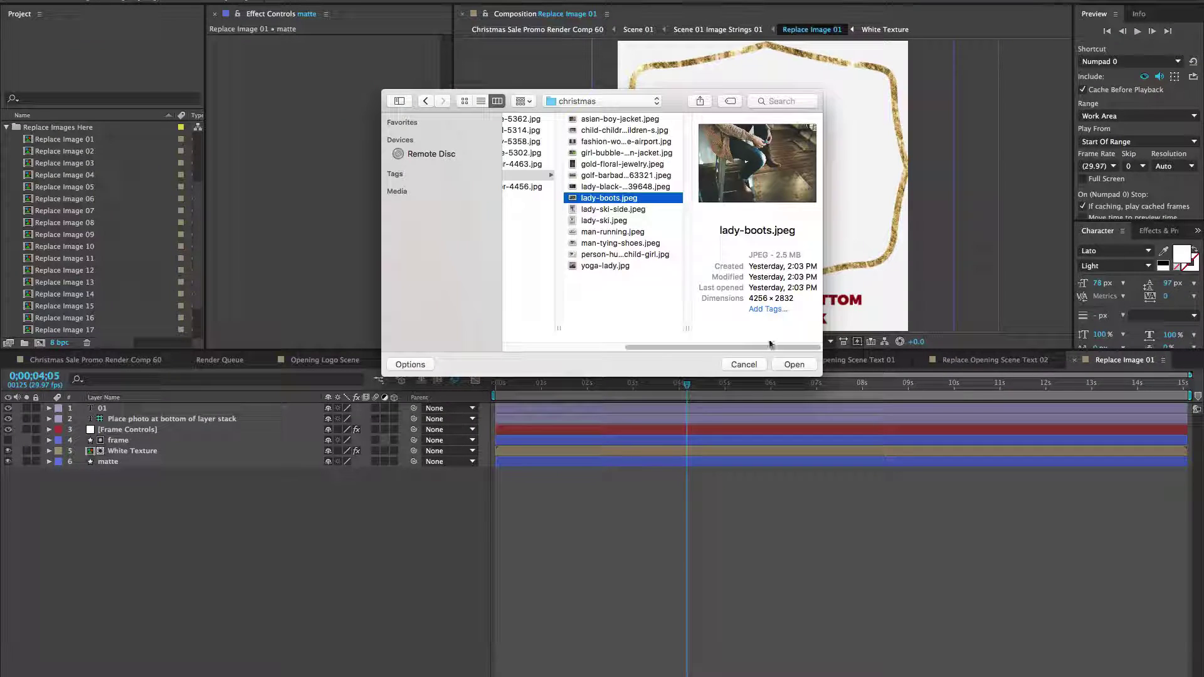
left_click(794, 364)
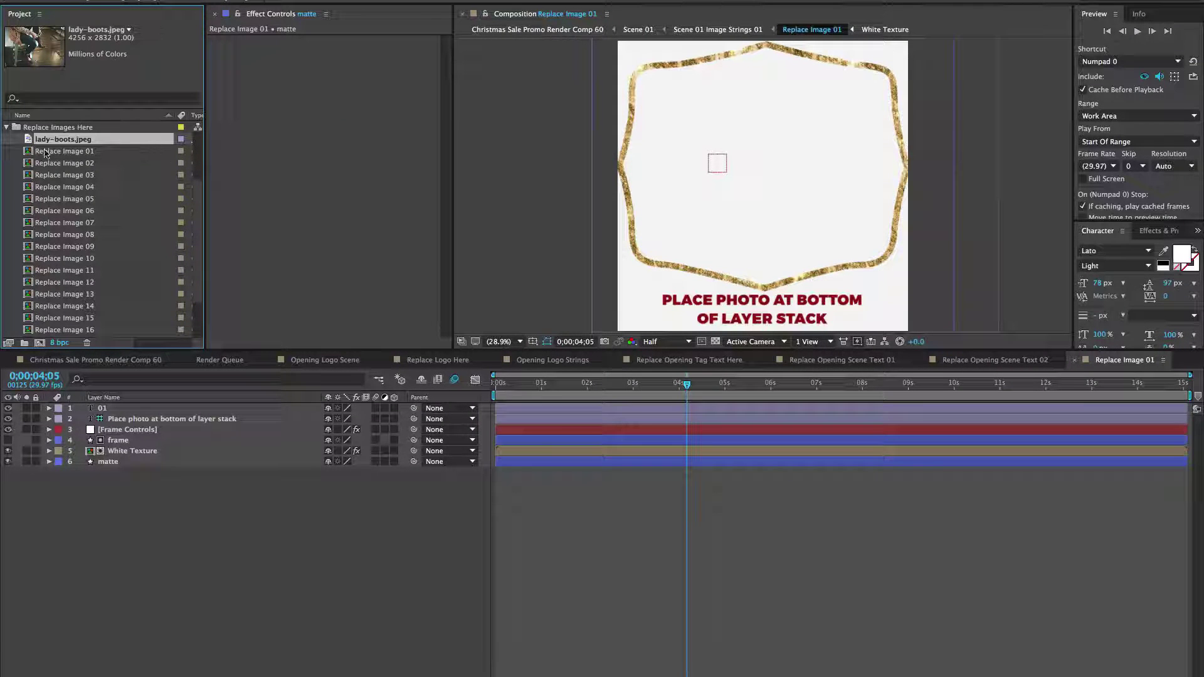
left_click_drag(72, 143, 144, 490)
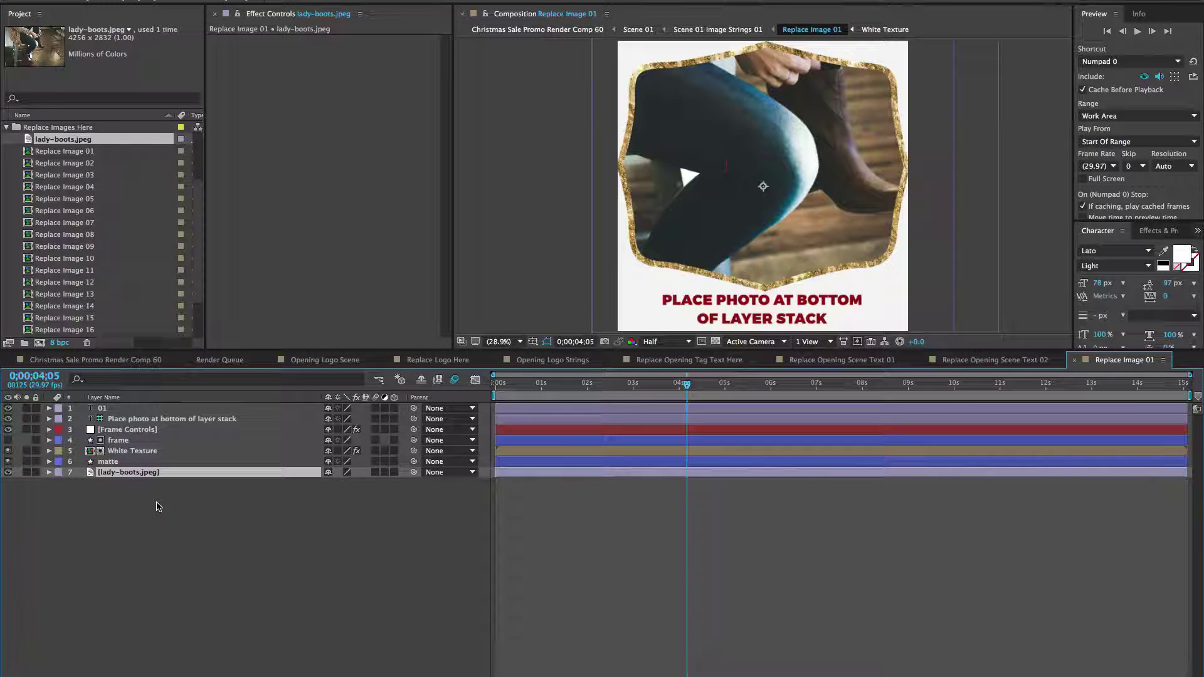
Scale the lady-boots.jpeg layer to 56% and reposition it so the legs and boots fit inside the gold frame
key("s")
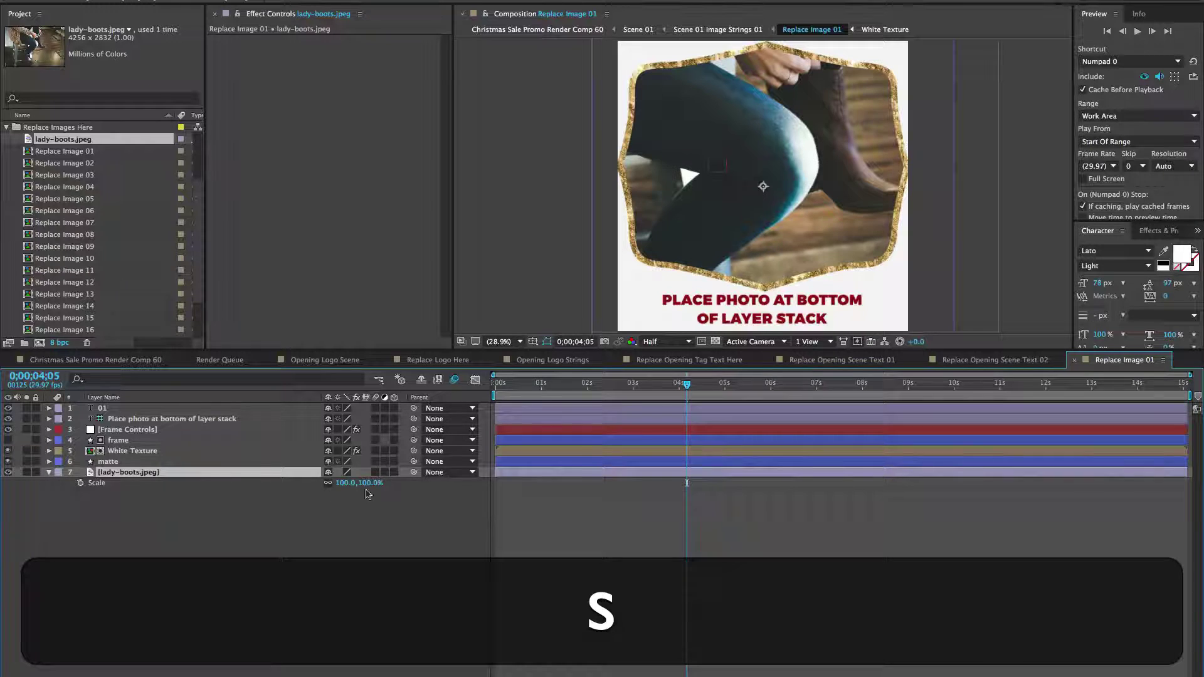
left_click_drag(367, 488, 344, 485)
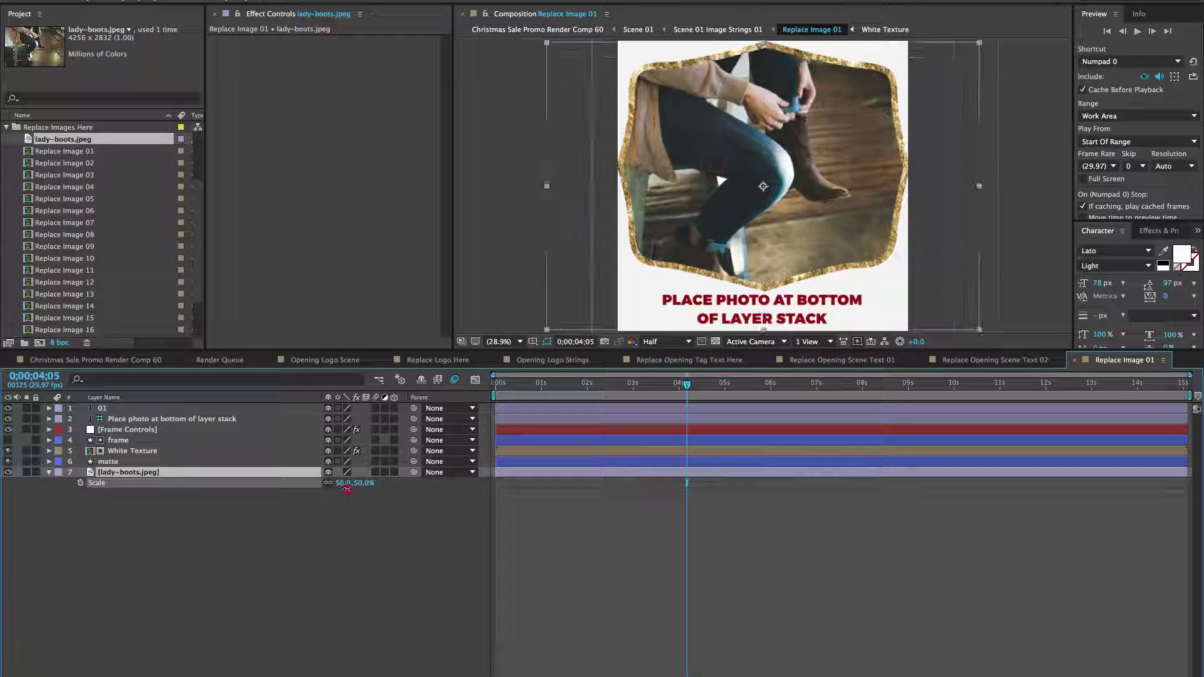
left_click_drag(739, 207, 718, 167)
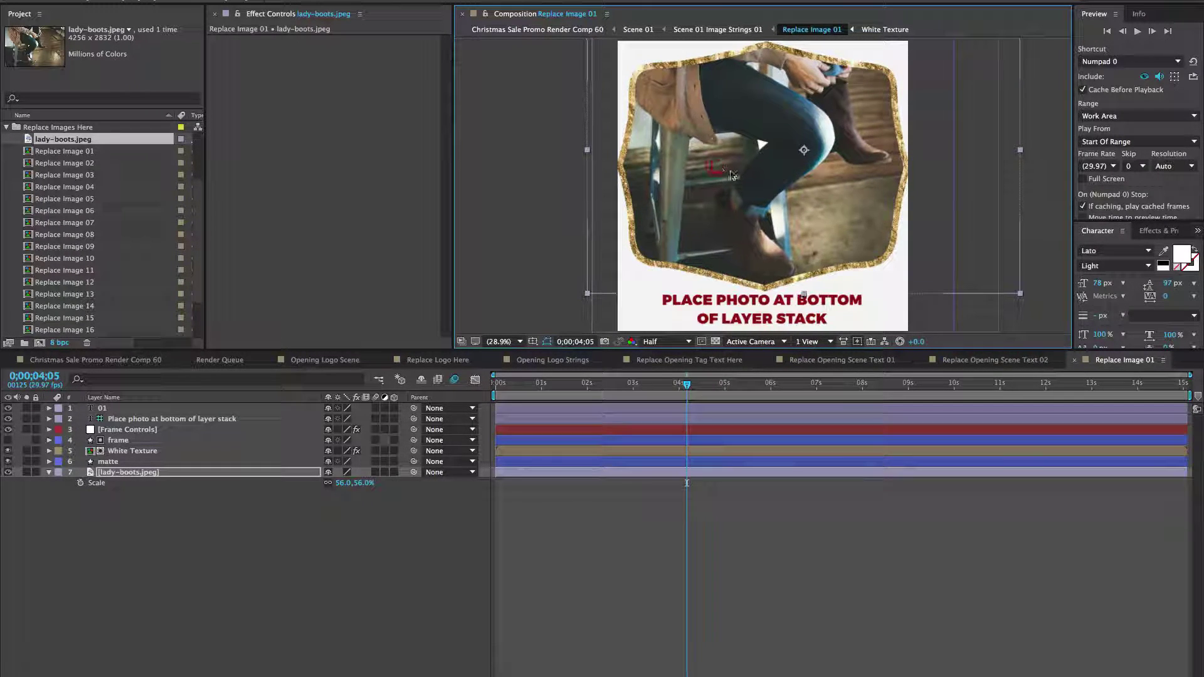
Open Scene 01 from Christmas Sale Promo Render Comp 60 and select its Text and String Positions layer
left_click(95, 360)
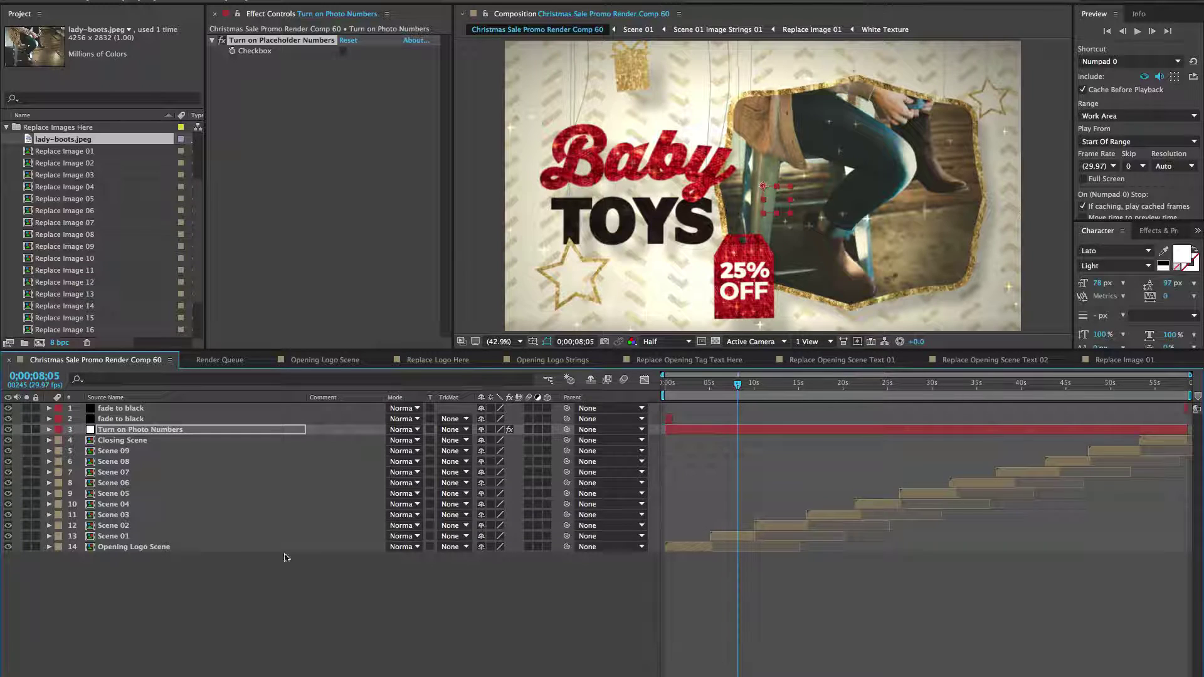
left_click(117, 537)
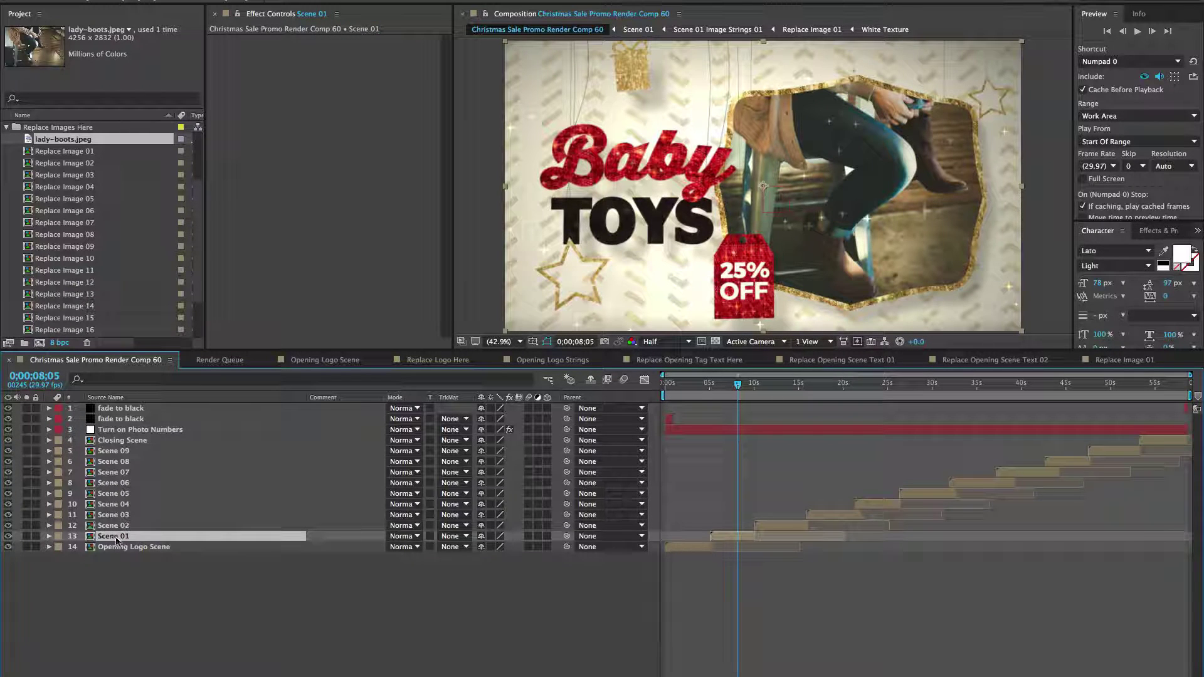
double_click(116, 538)
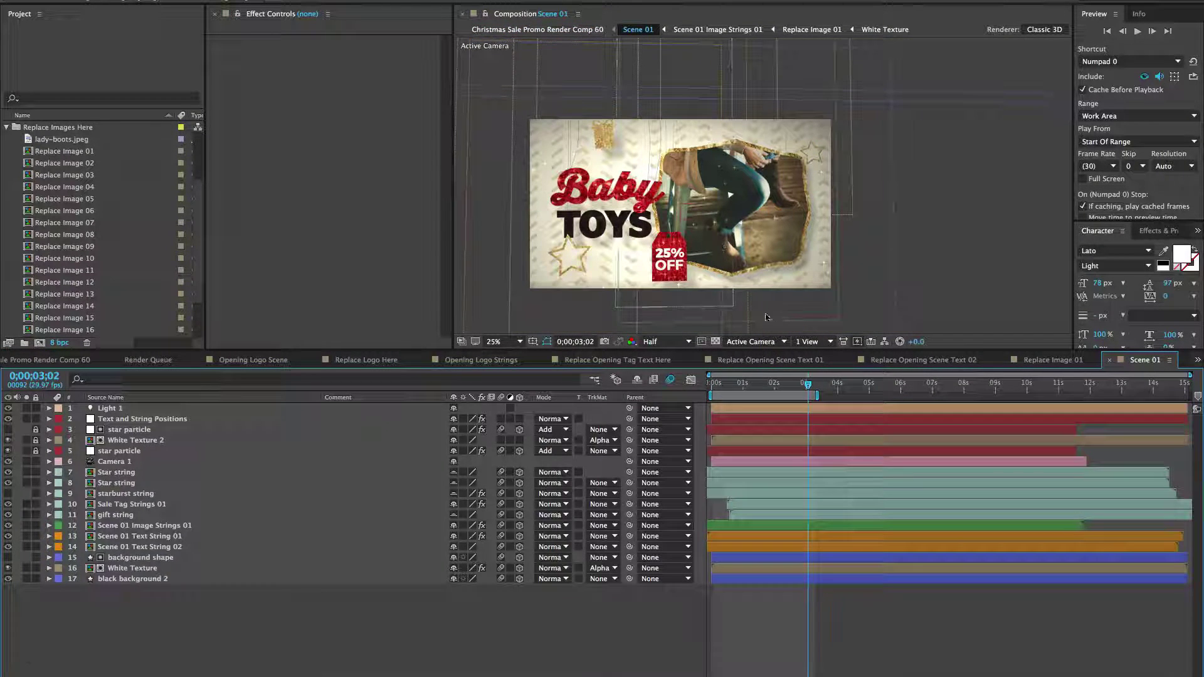
key("v")
left_click(100, 419)
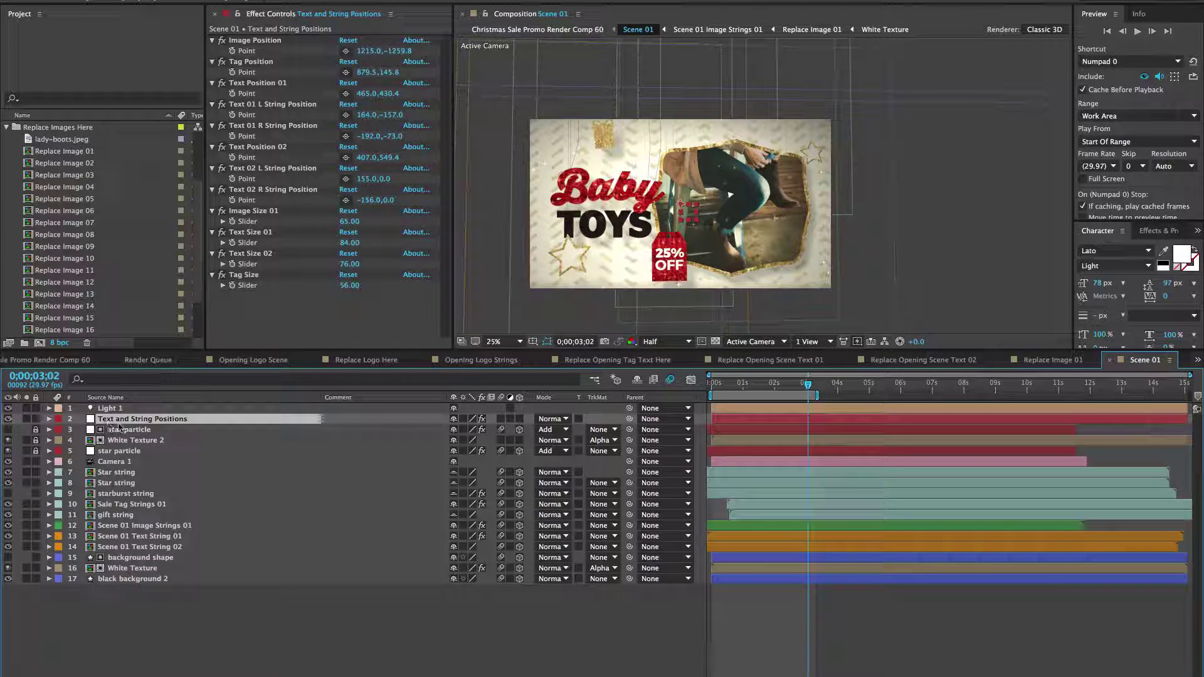
Move the framed image to Image Position 506, -1659.8 and set Image Size 01 to 79
left_click(262, 41)
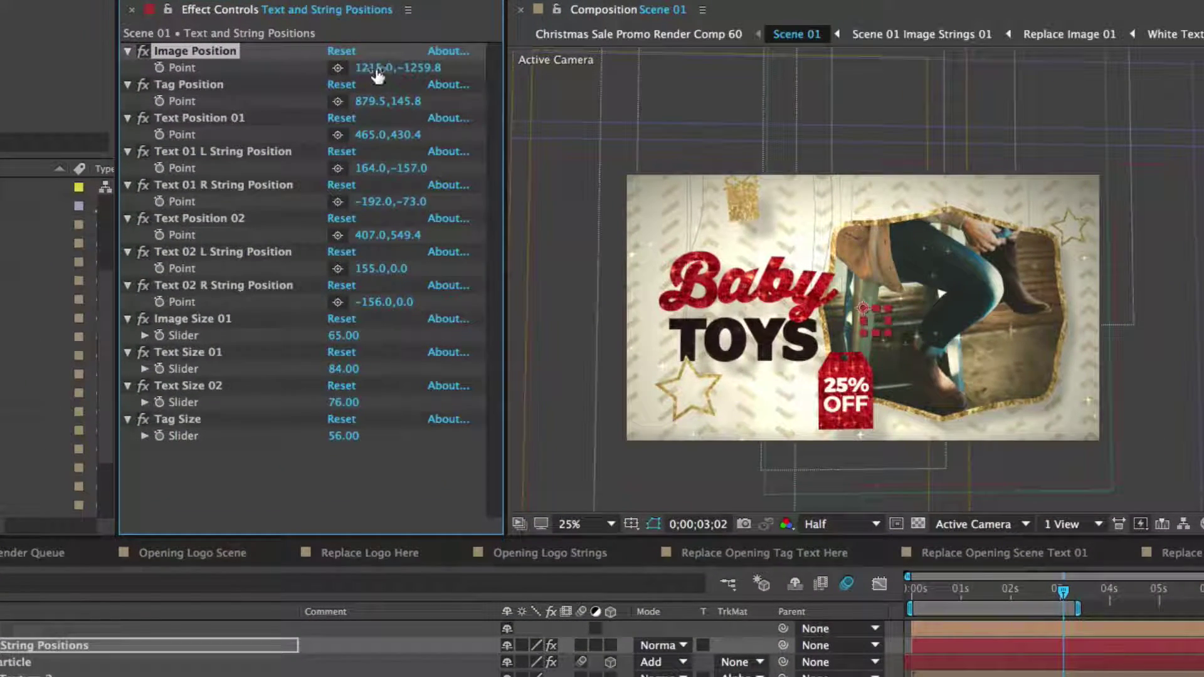
left_click_drag(377, 76, 125, 70)
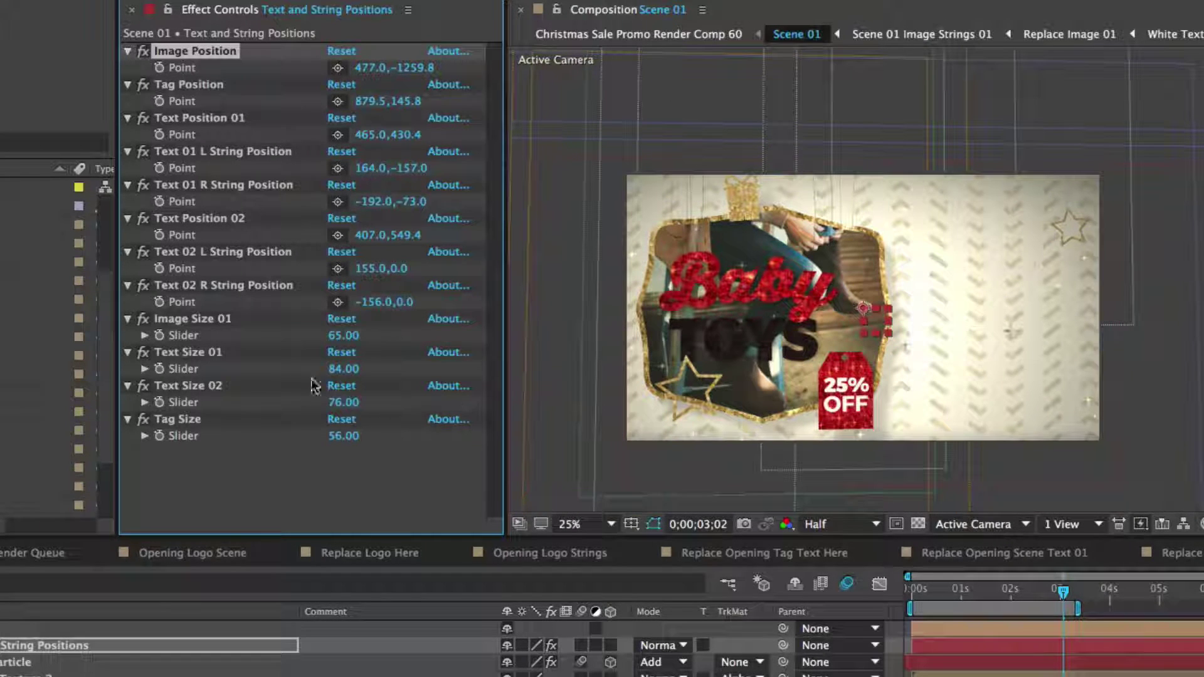
left_click_drag(354, 342, 375, 340)
left_click_drag(417, 77, 236, 148)
left_click(417, 68)
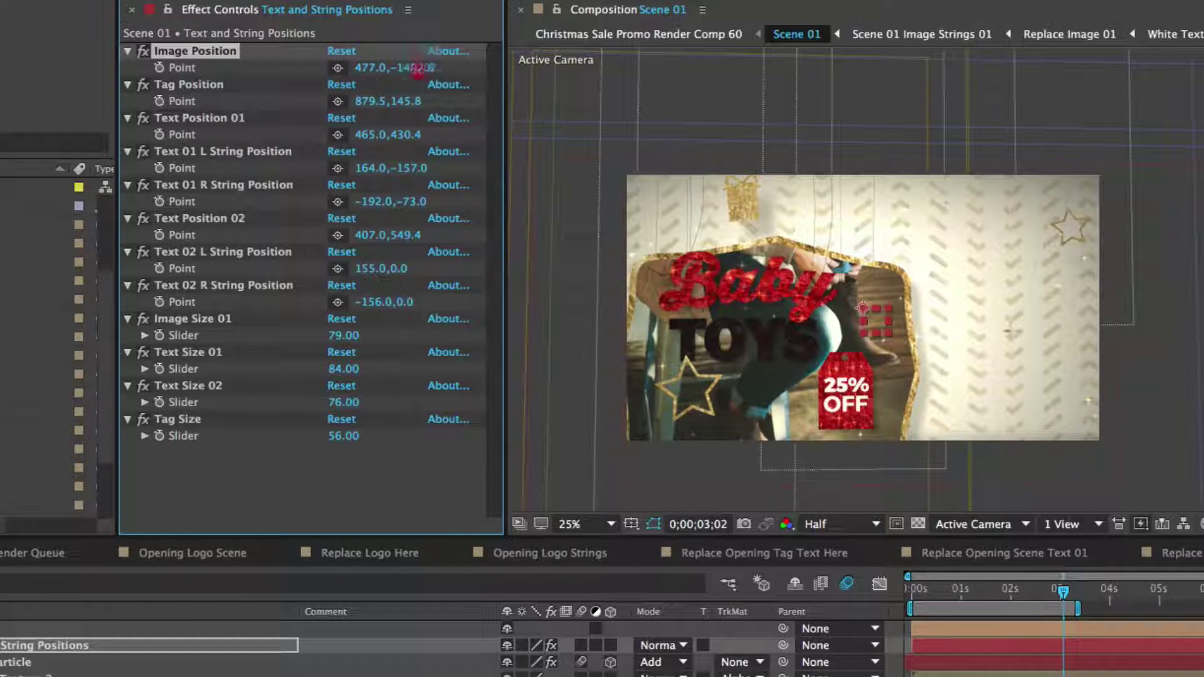
left_click_drag(125, 119, 64, 223)
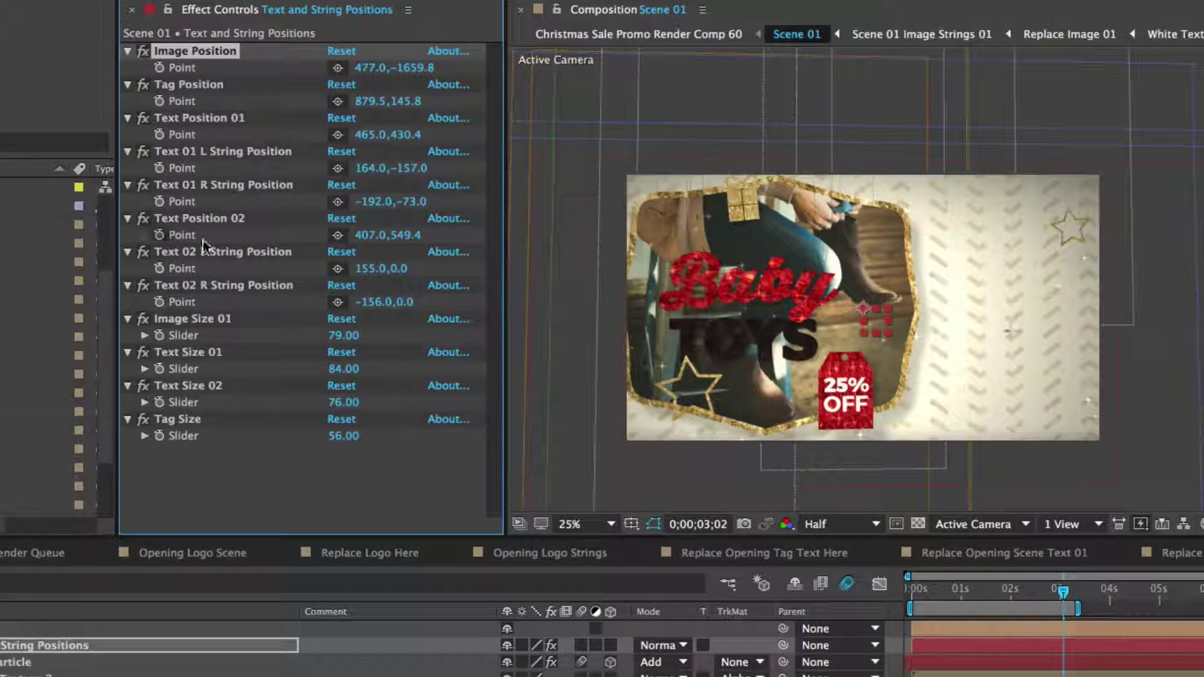
mouse_move(359, 73)
left_mouse_down()
mouse_move(401, 69)
mouse_move(461, 91)
mouse_move(349, 81)
mouse_move(352, 91)
left_mouse_up()
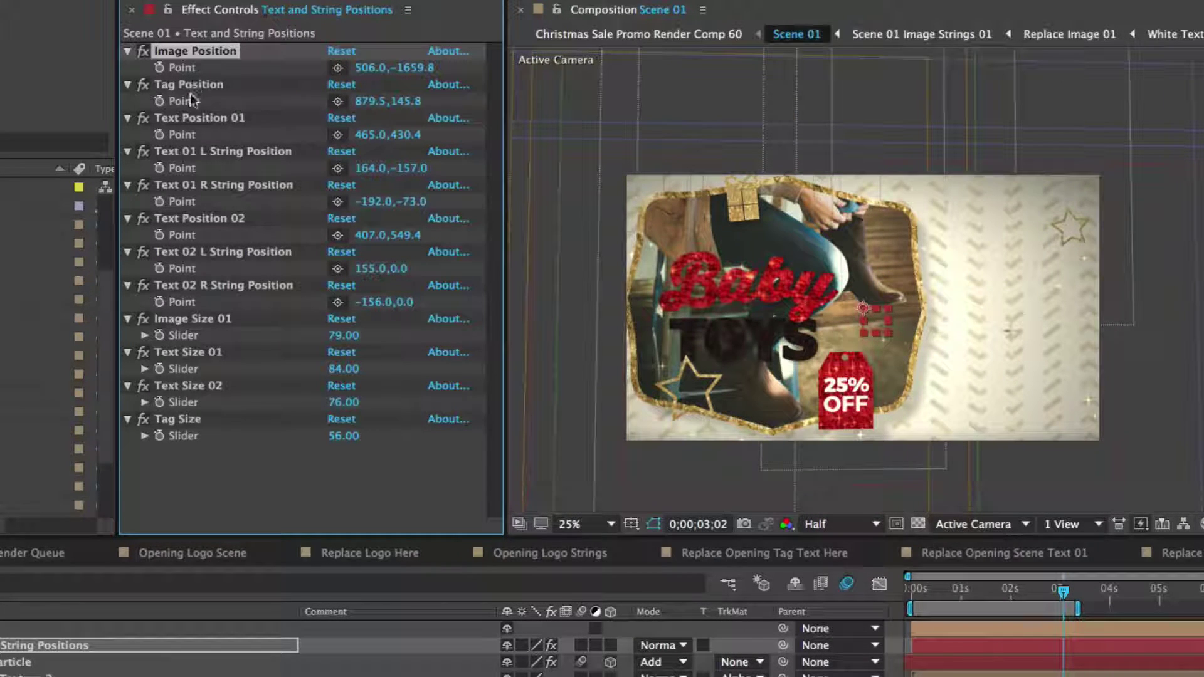
Shift both text lines beside the image together, setting Text Position 01 to X 1350 and Text Position 02 to X 1292
left_click(213, 119)
left_click(217, 219, "shift")
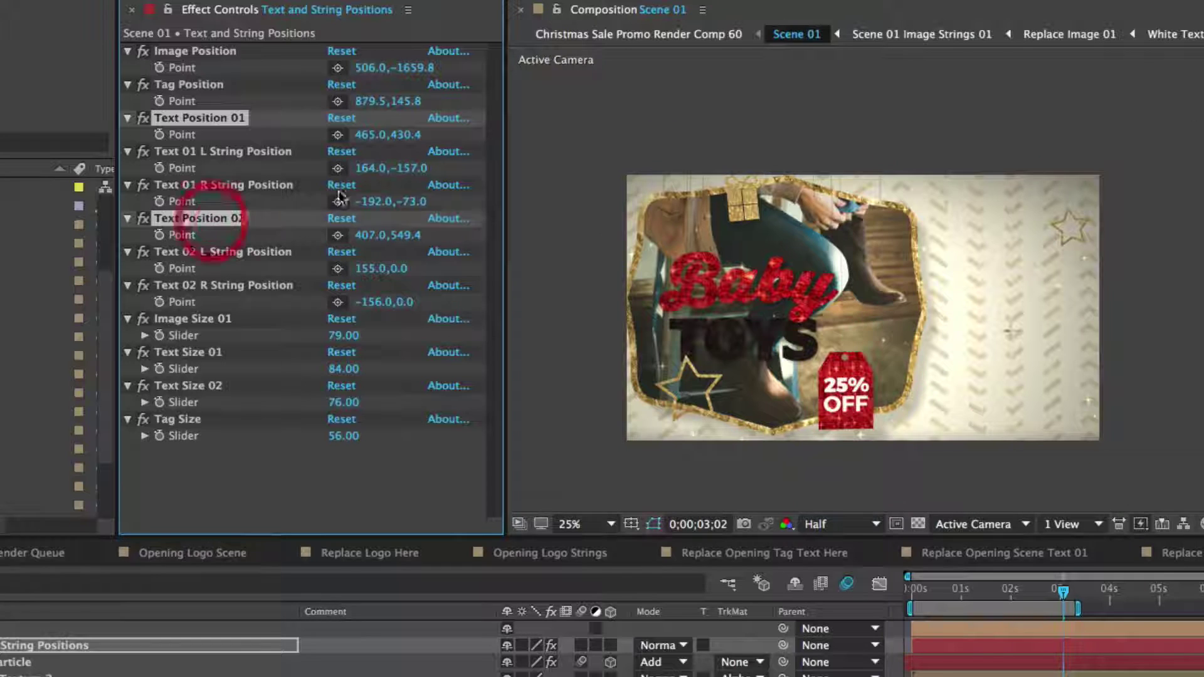
left_click_drag(370, 135, 357, 140)
left_click(1032, 592)
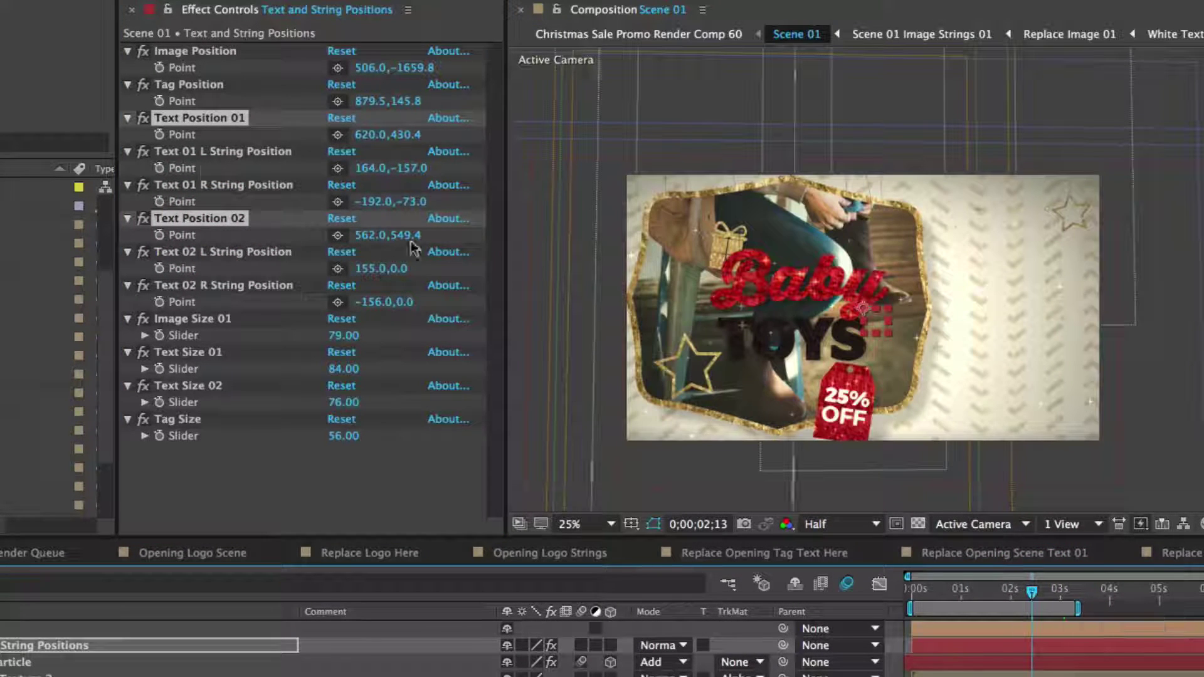
left_click_drag(376, 135, 303, 135)
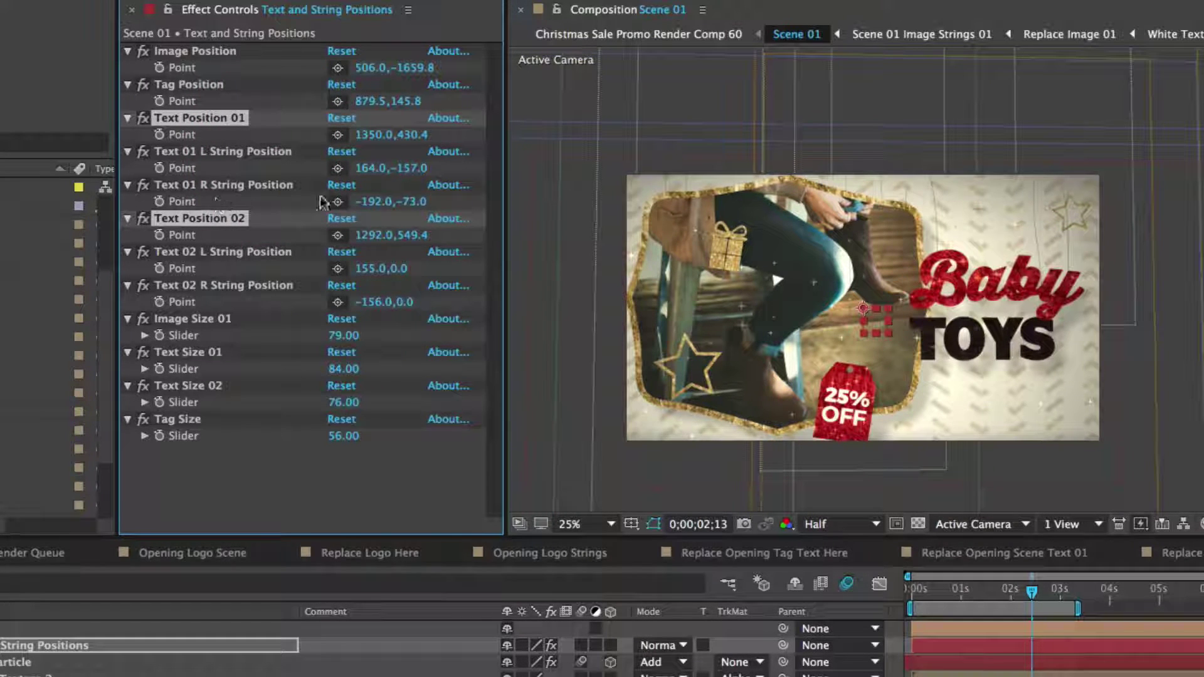
left_click(202, 465)
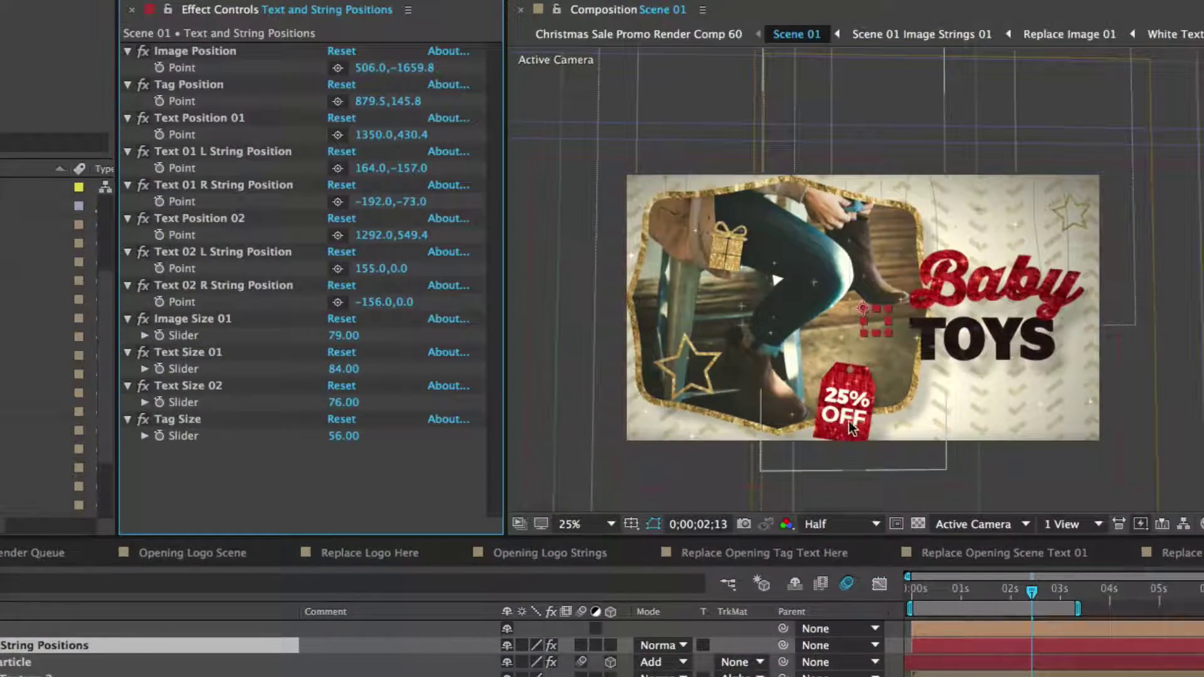
Open the Sale Tag Strings 01 composition from the 25% OFF tag, select its tag layer and display source names
left_click(851, 429)
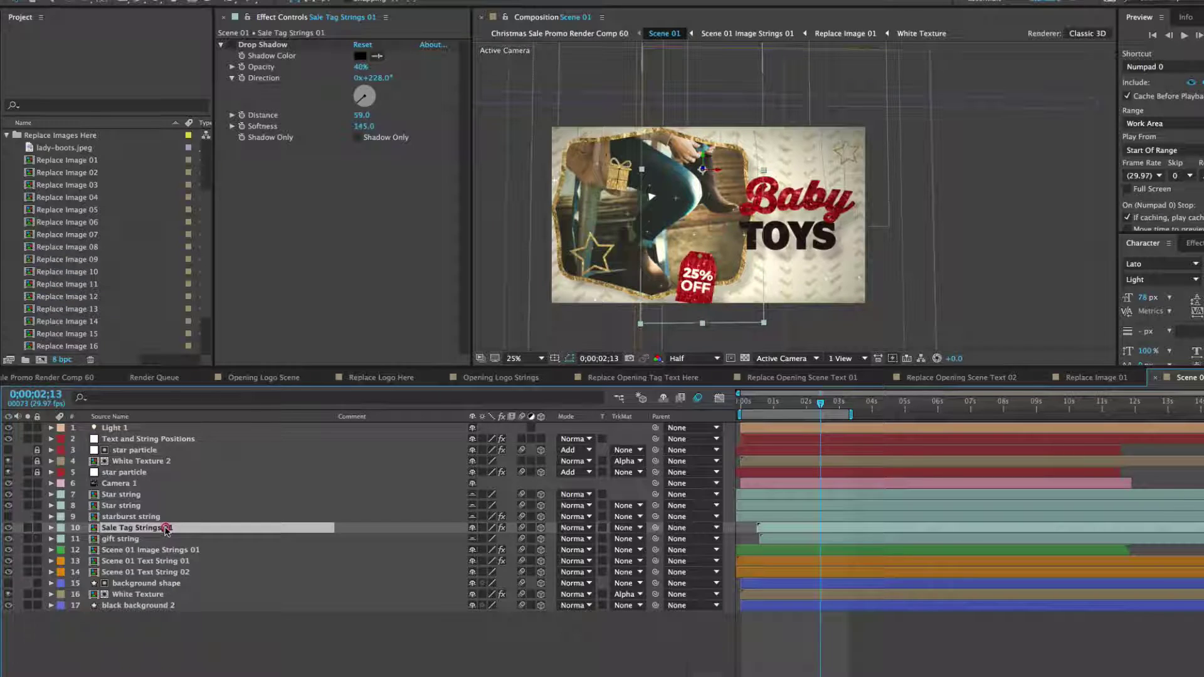
double_click(166, 528)
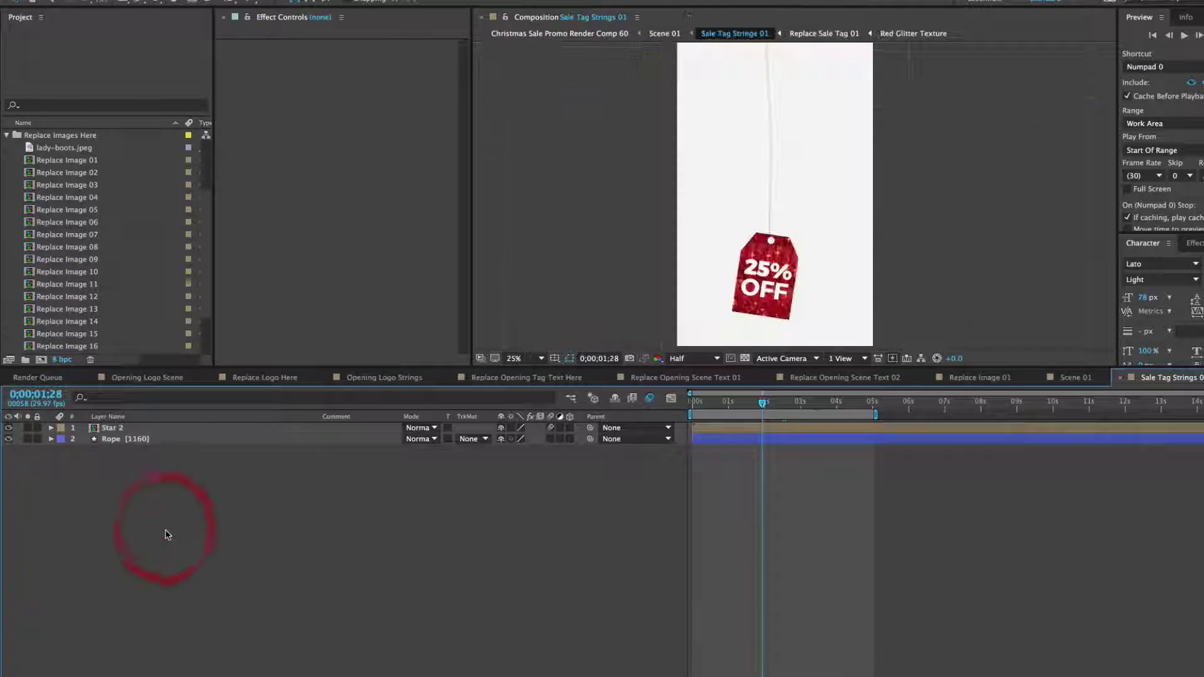
left_click(113, 430)
left_click(109, 431)
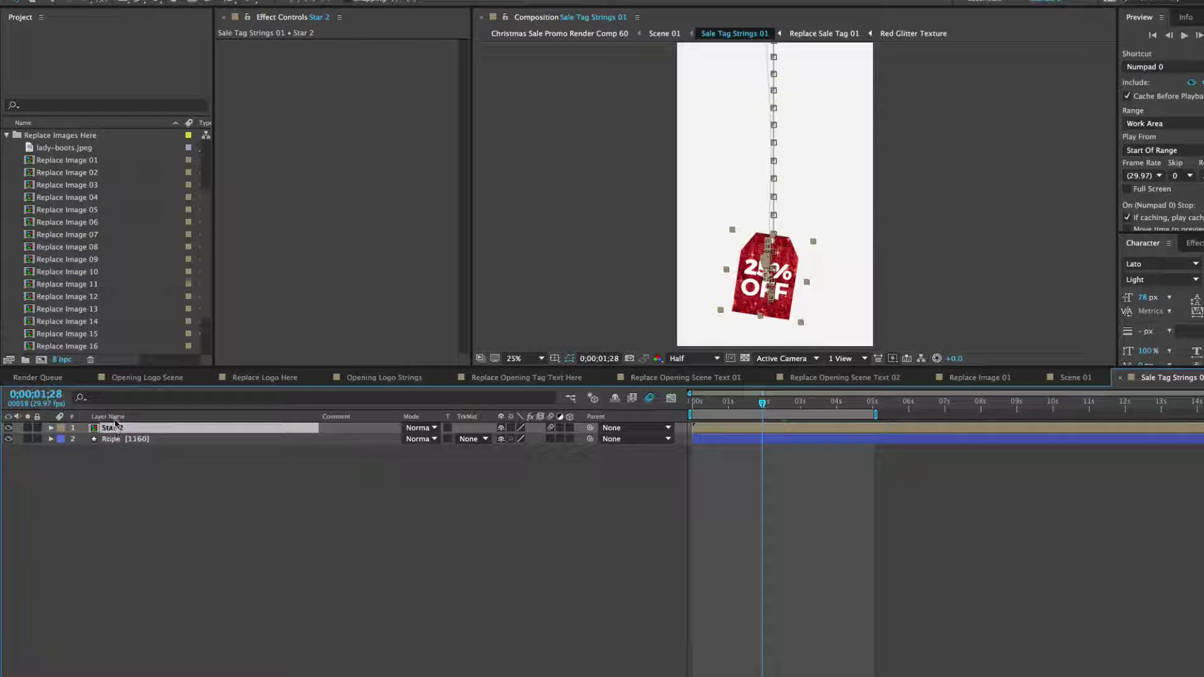
left_click(110, 417)
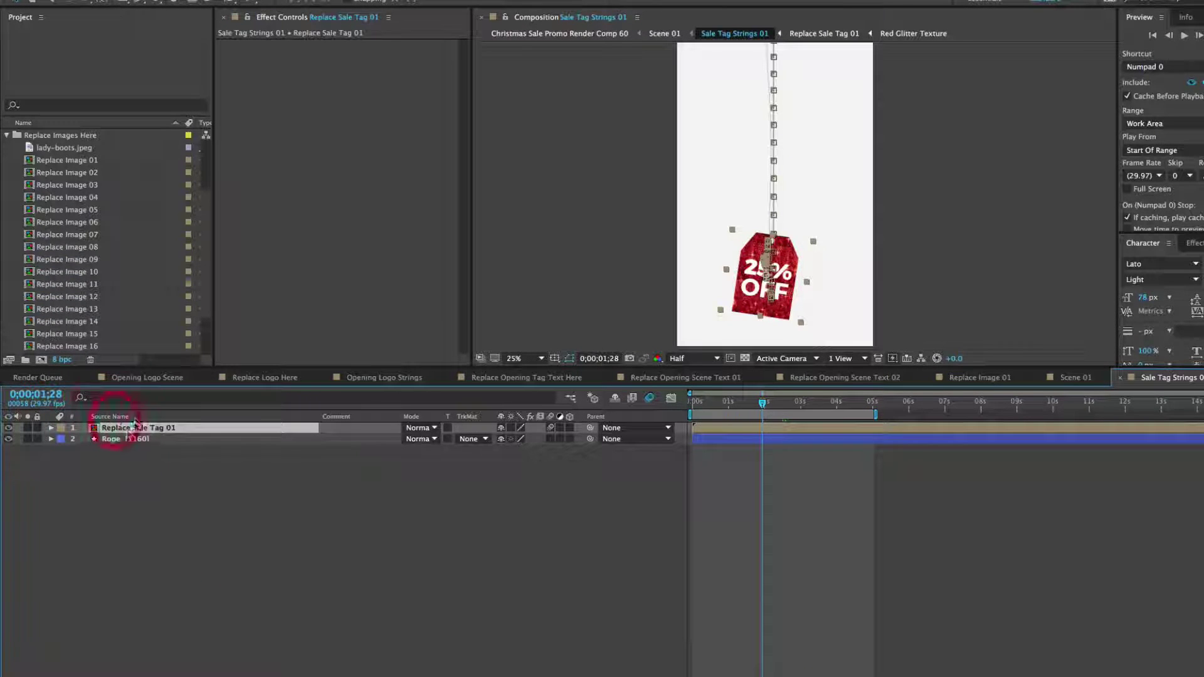
Open the Replace Sale Tag 01 composition and locate it in the Replace Sale Tags folder inside Replace Text Here
double_click(168, 429)
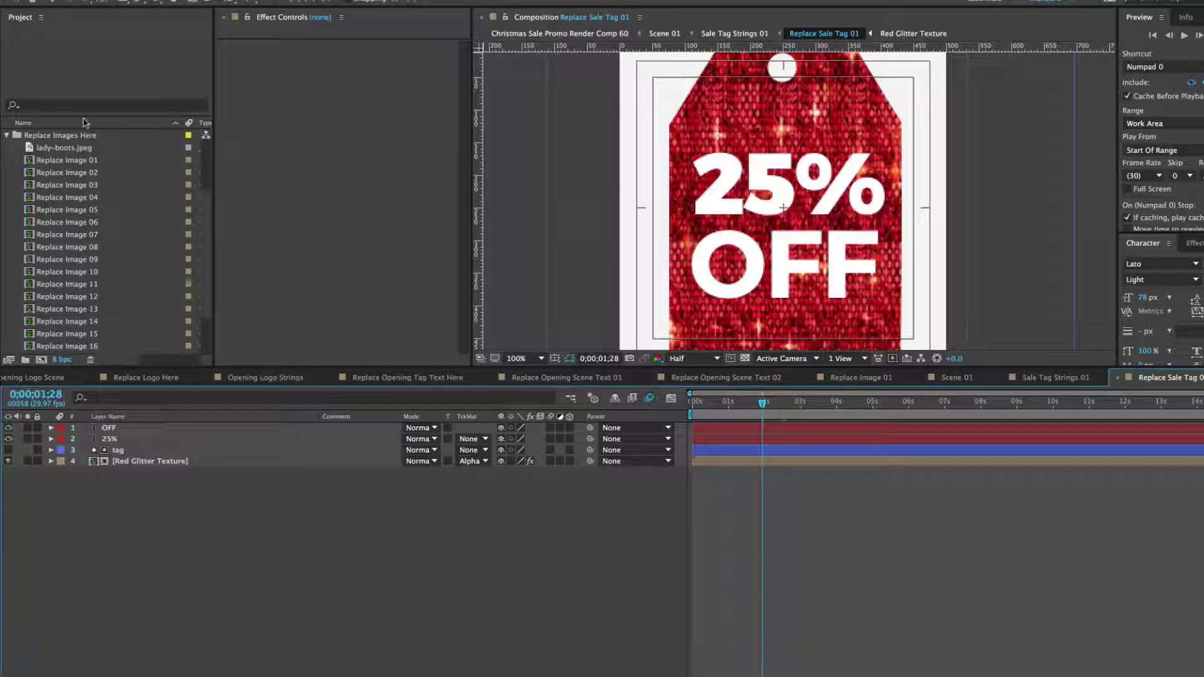
left_click(47, 65)
scroll(205, 205, "up", 3)
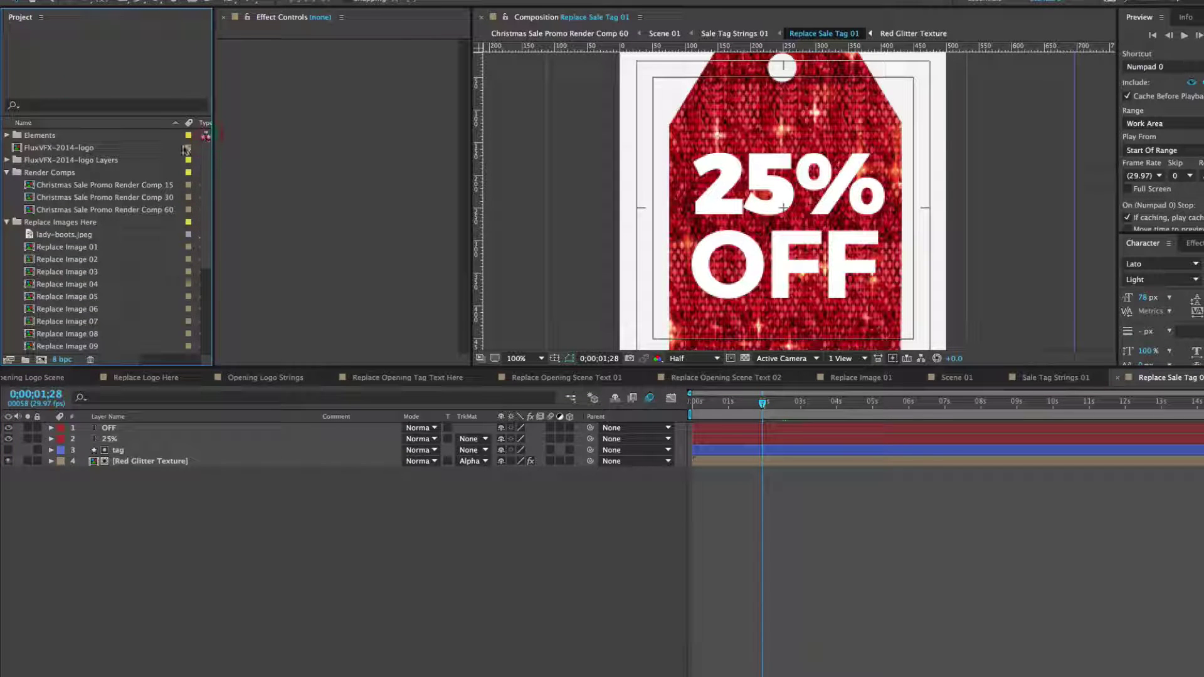
left_click(7, 222)
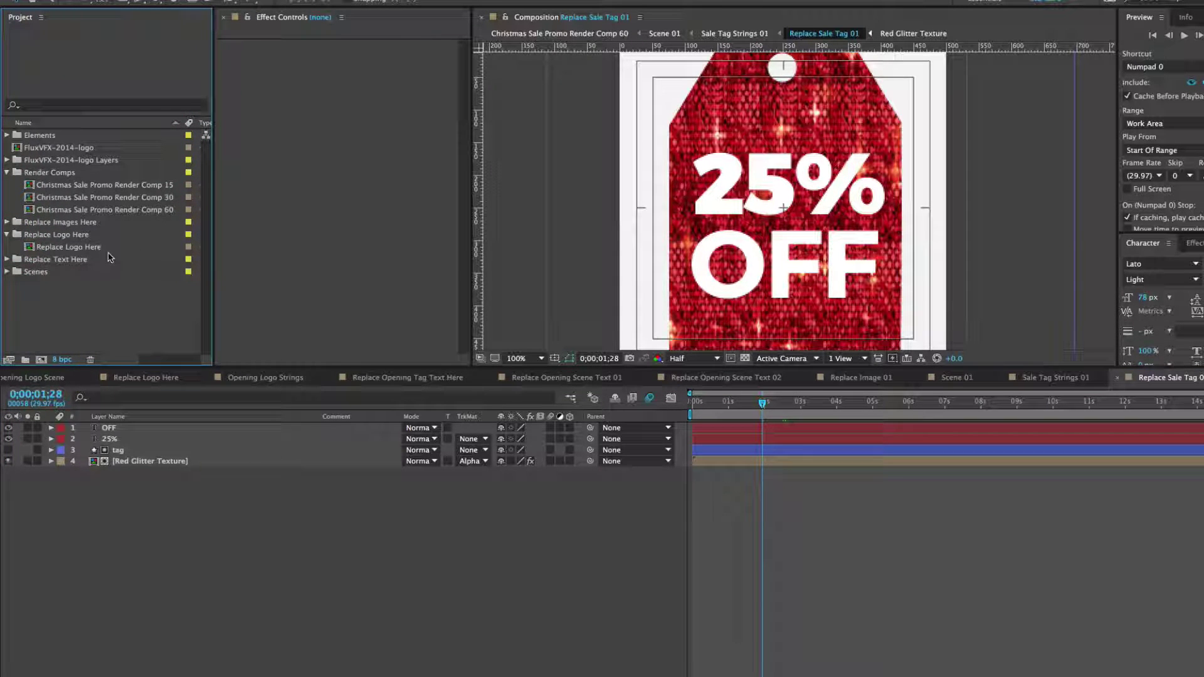
left_click(55, 260)
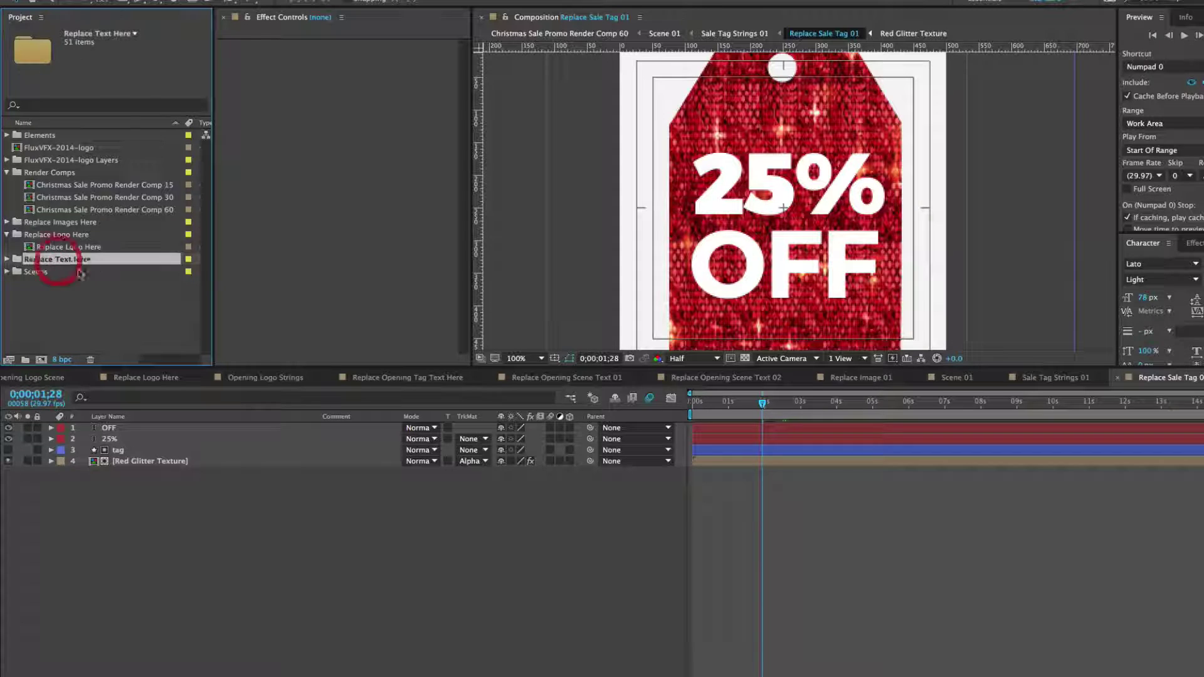
left_click(7, 259)
scroll(9, 273, "down", 3)
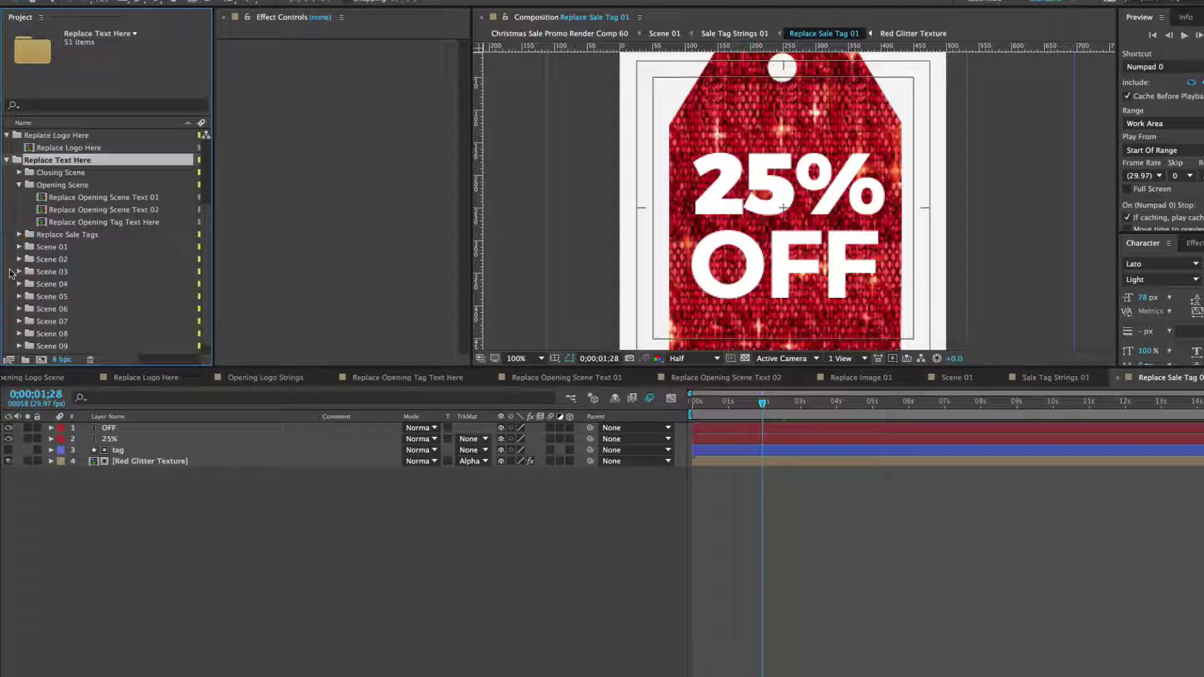
left_click(18, 185)
left_click(66, 235)
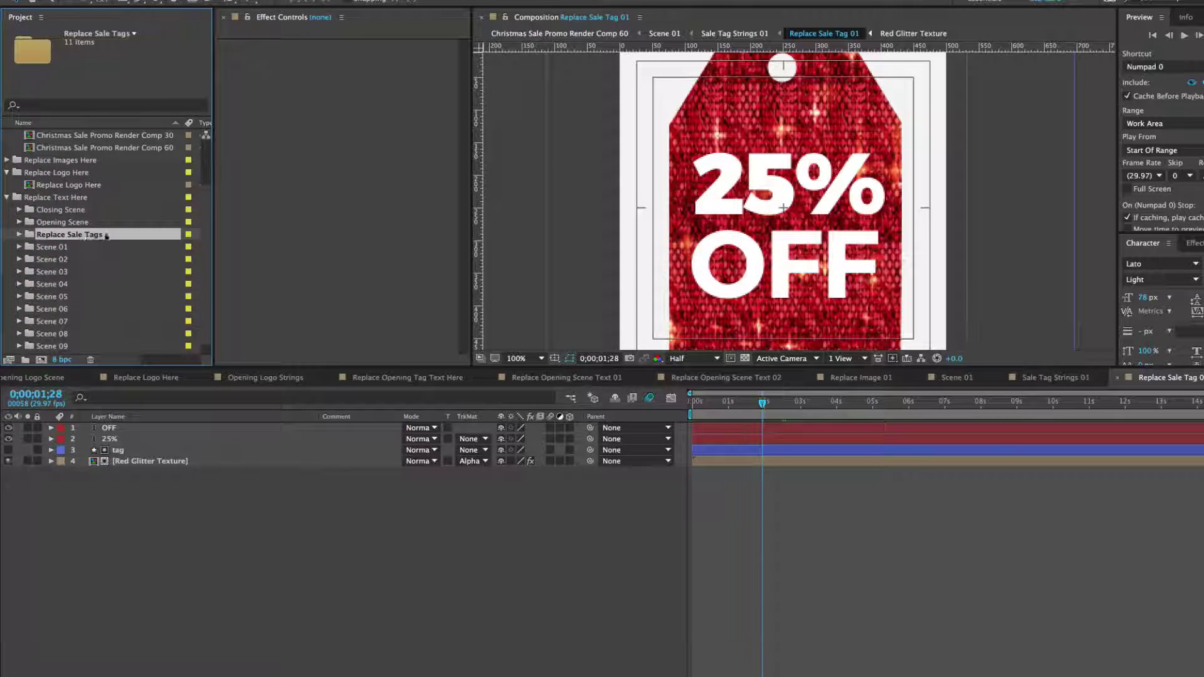
left_click(19, 235)
left_click(127, 219)
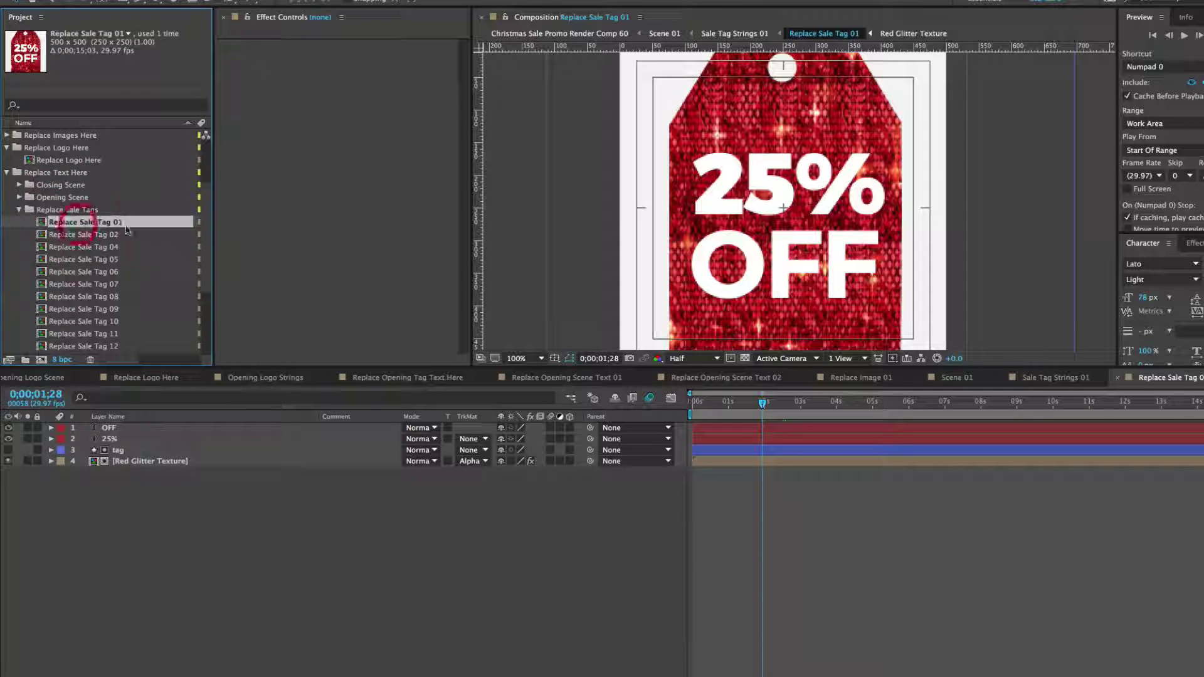
double_click(80, 226)
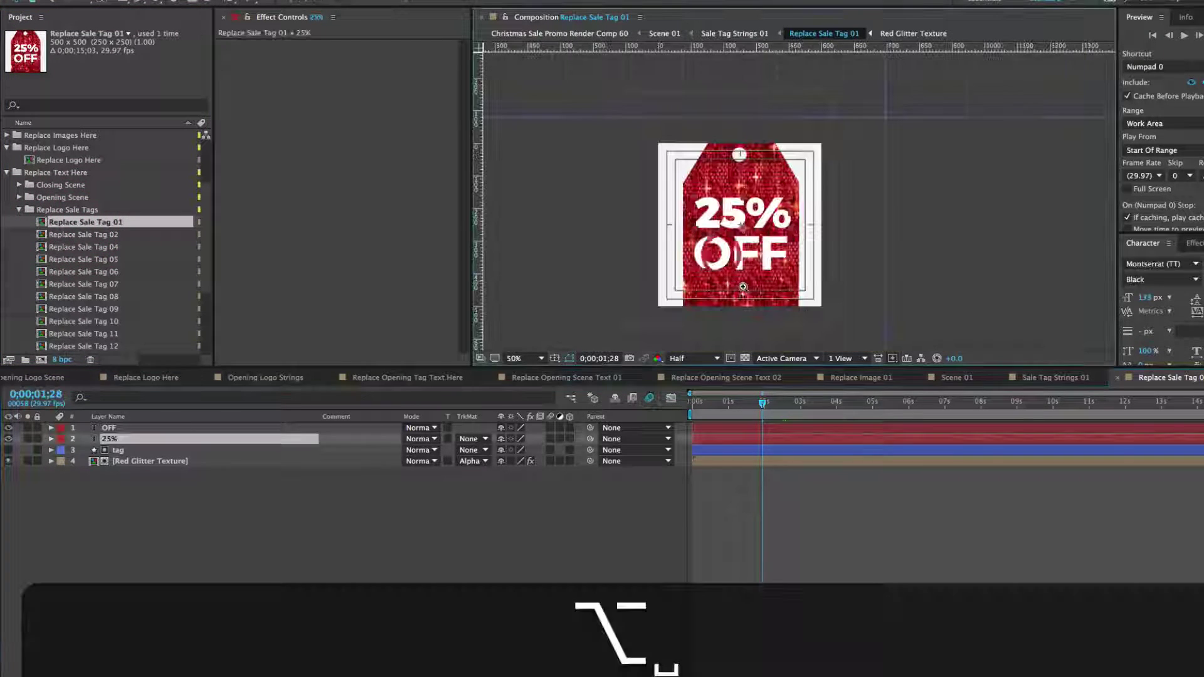
Try a solid red fill, A72828, on the tag shape with the Red Glitter Texture layer hidden and the tag layer shown
key("v")
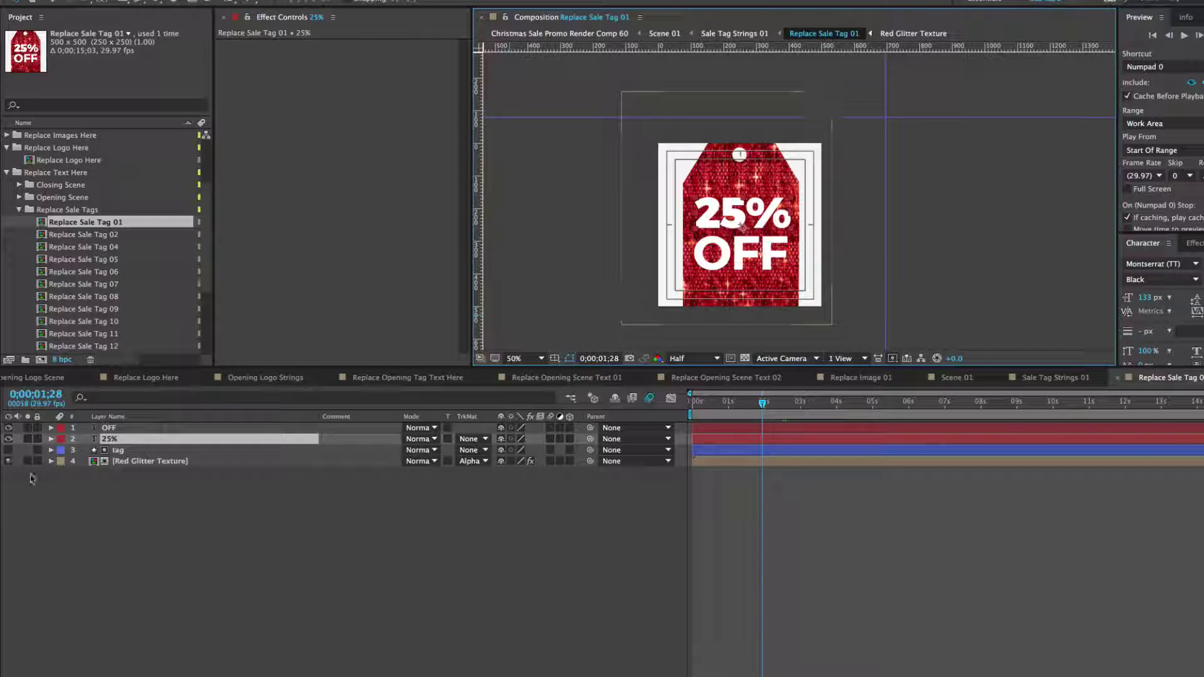
left_click(146, 464)
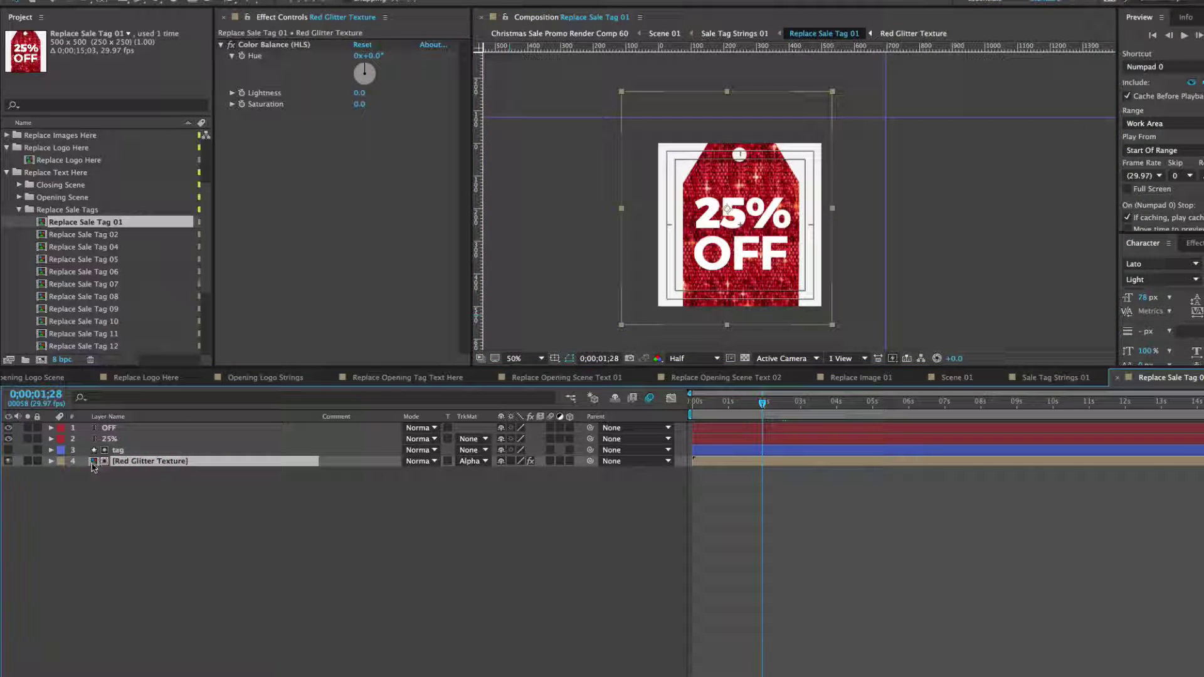
left_click(8, 461)
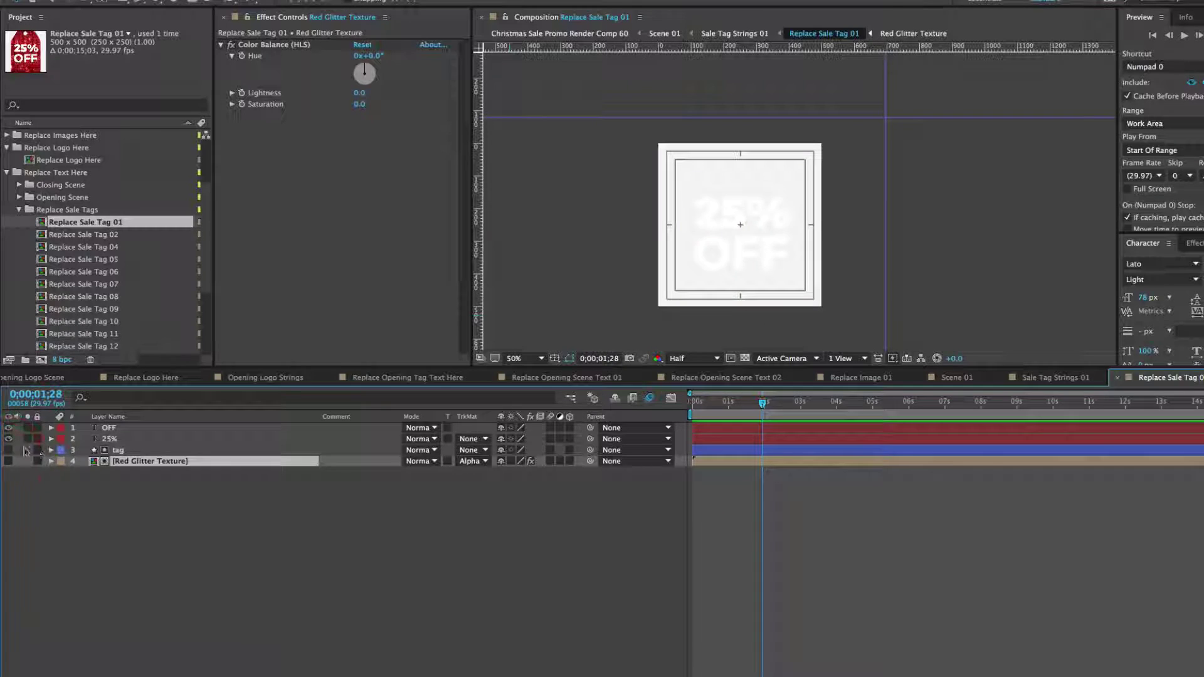
left_click(8, 450)
left_click(121, 451)
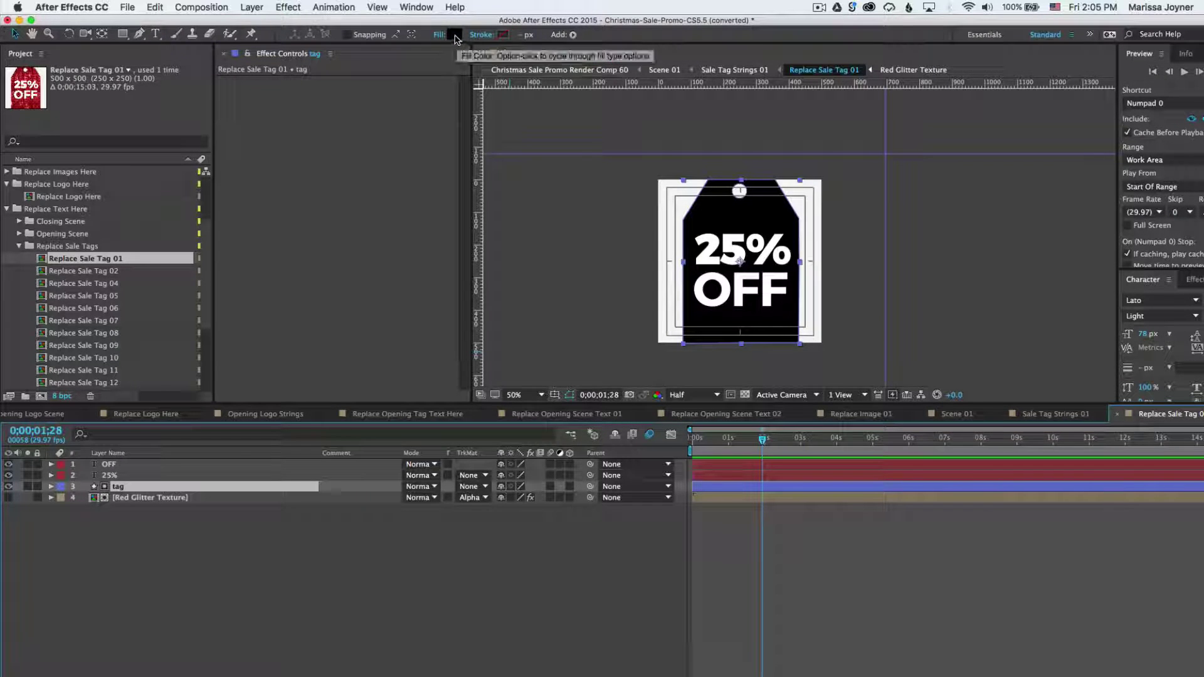
left_click(454, 35)
left_click(335, 364)
left_click(494, 327)
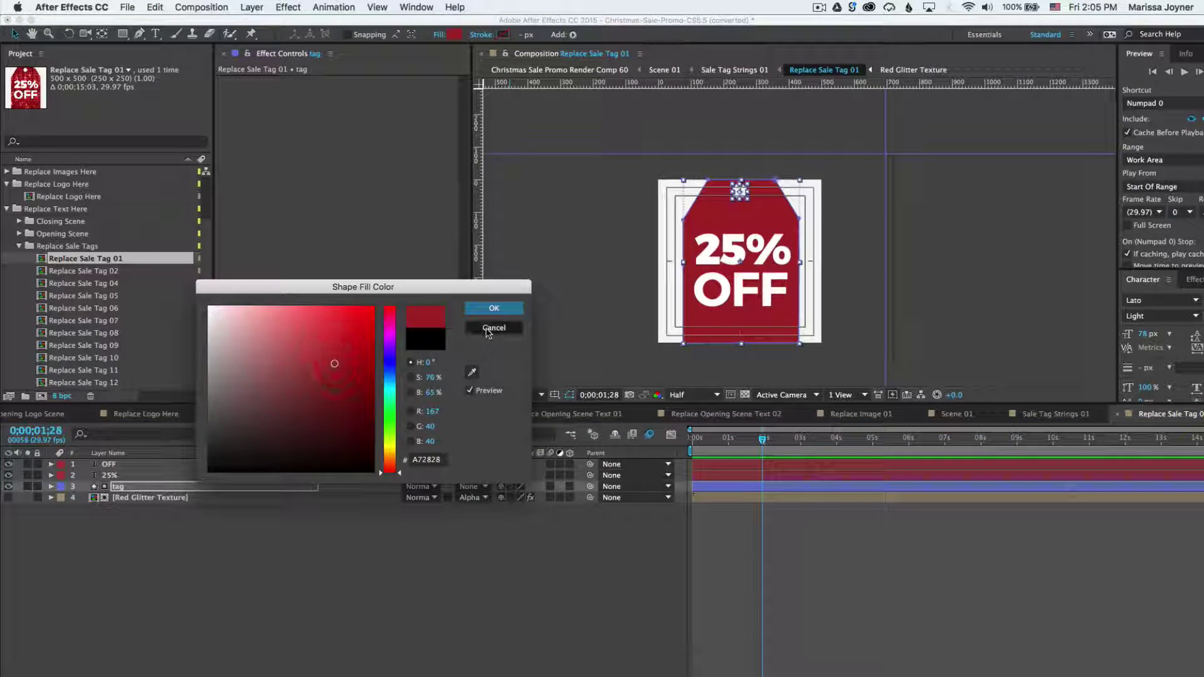
Try shifting the Red Glitter Texture's Color Balance (HLS) hue to 29°, and undo the colour change
left_click(151, 497)
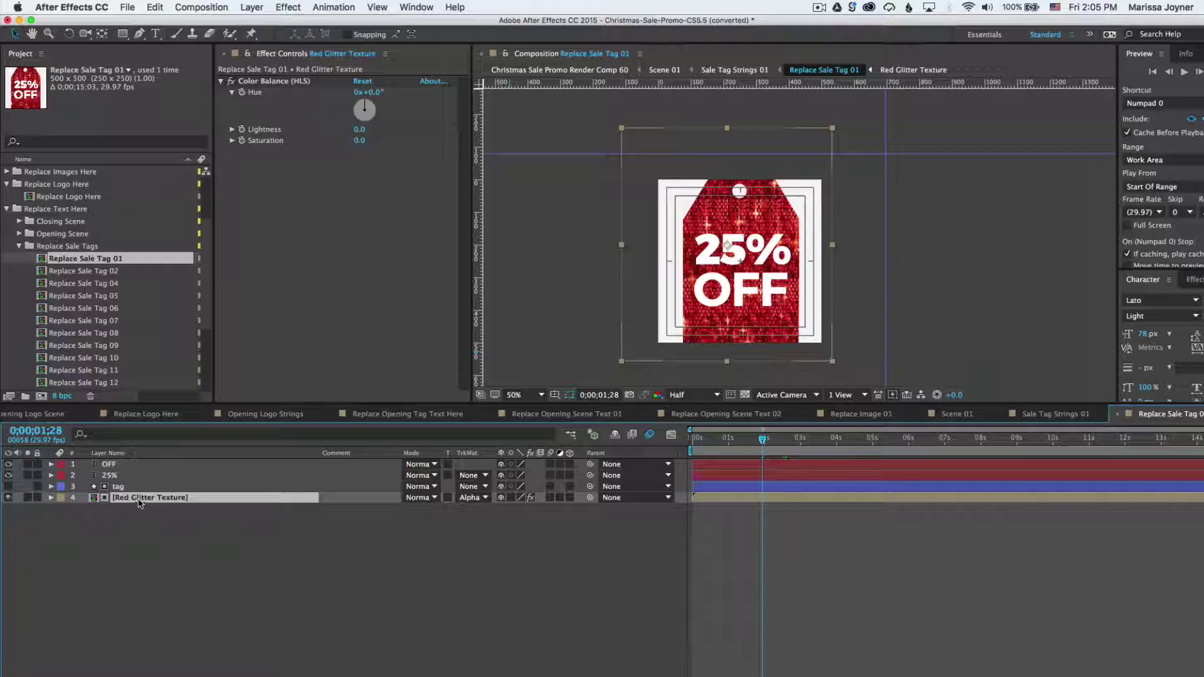
left_click(264, 82)
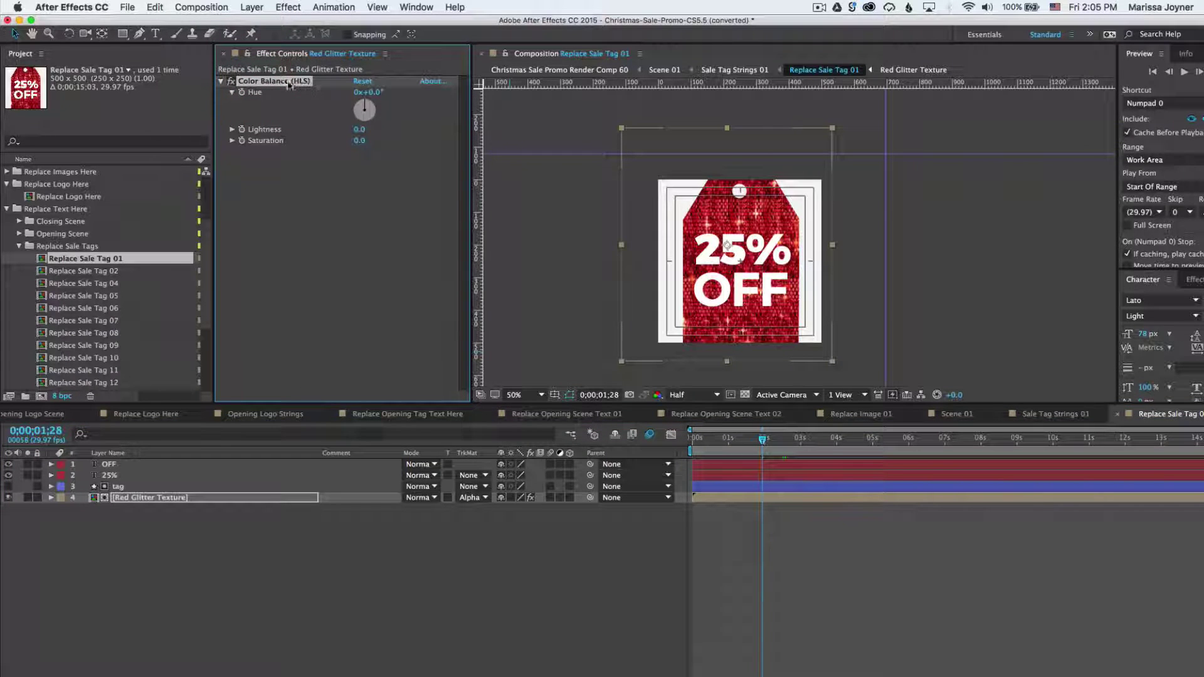
mouse_move(365, 114)
left_mouse_down()
mouse_move(361, 104)
mouse_move(369, 110)
left_mouse_up()
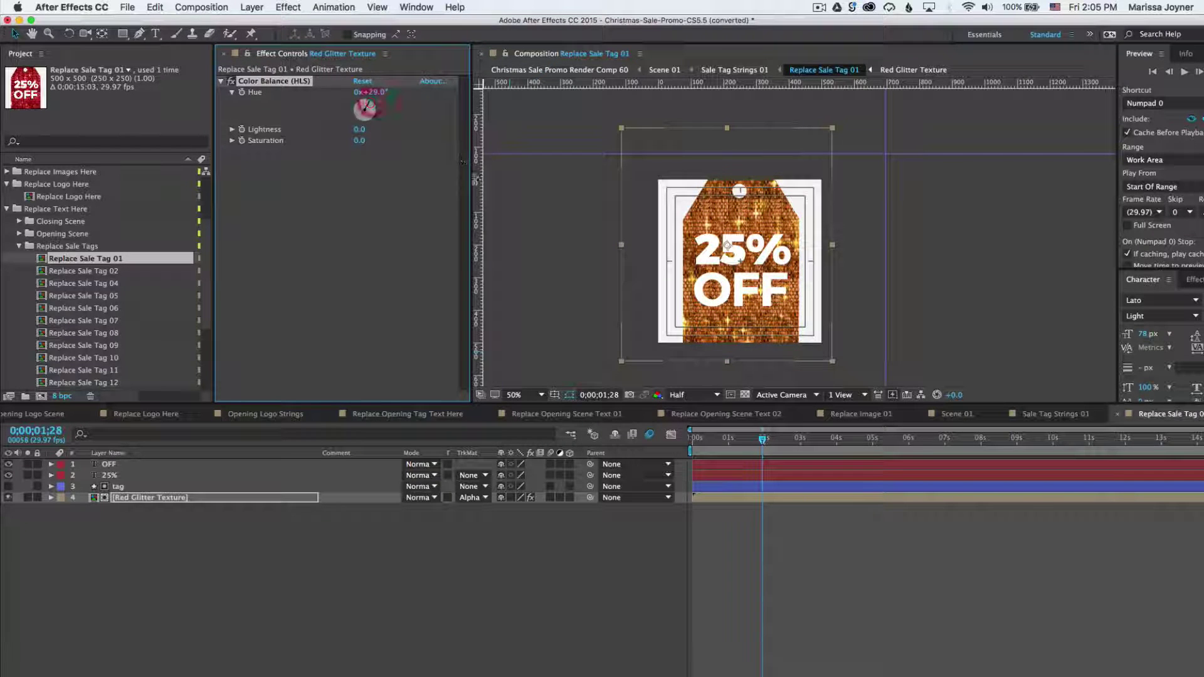
key("super+z")
left_click(94, 538)
Replace the sale tag's 25% text with $15
left_click(128, 475)
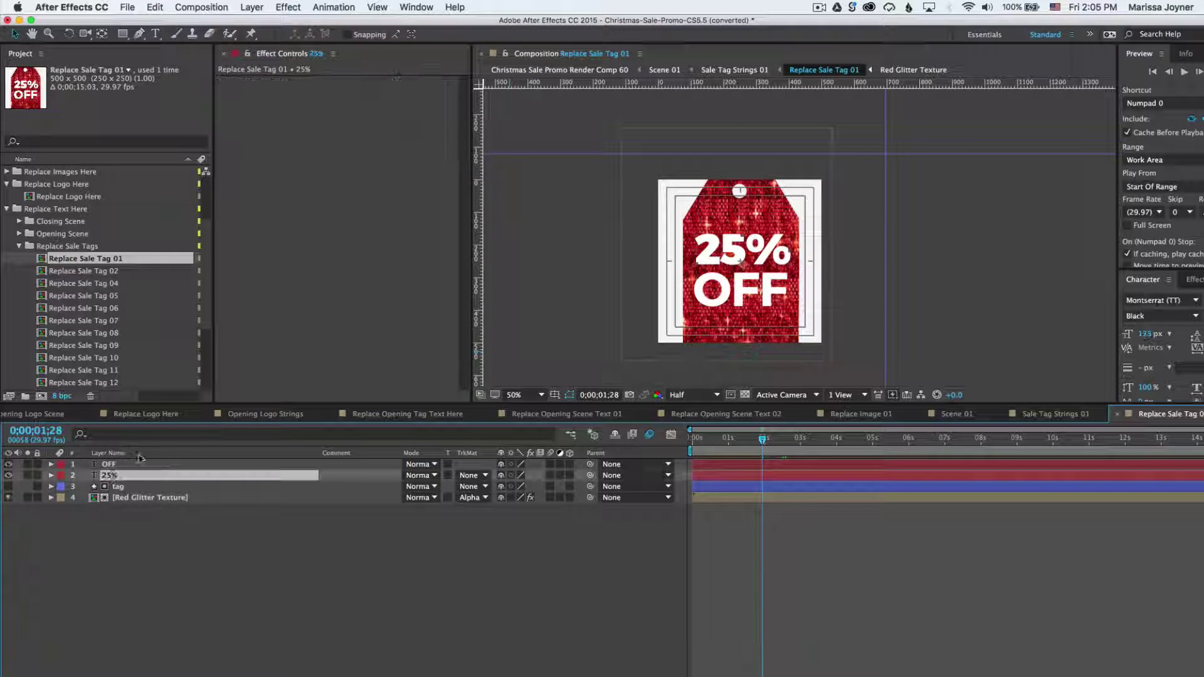
double_click(102, 476)
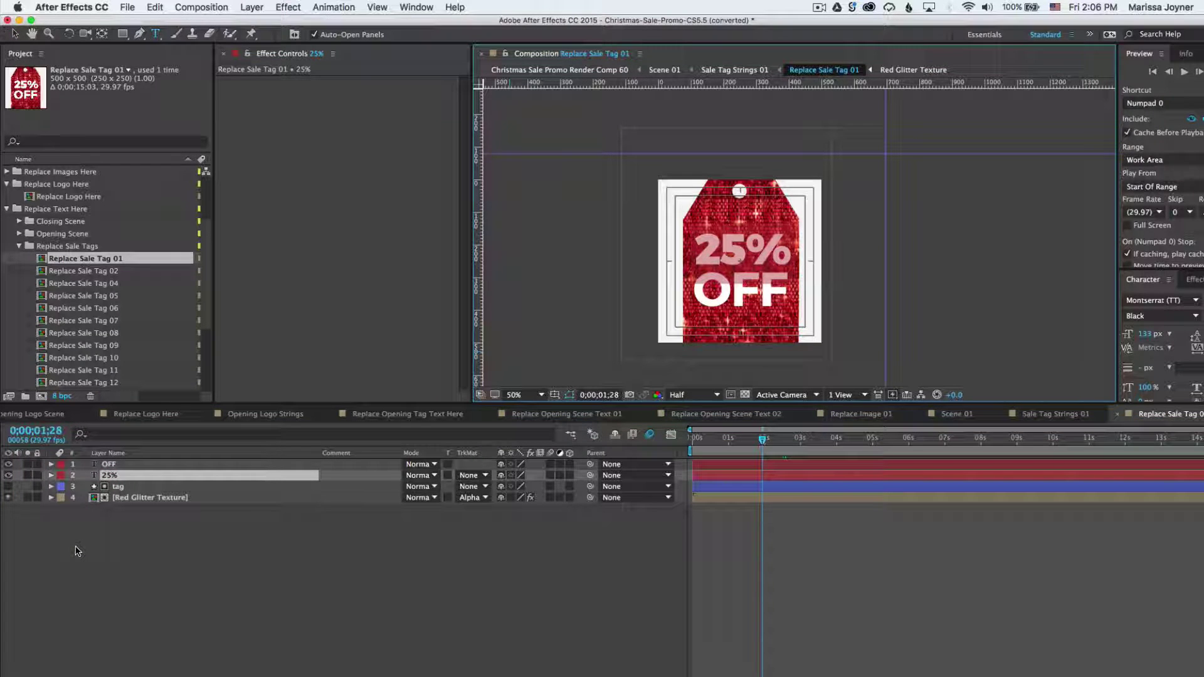
type("$15")
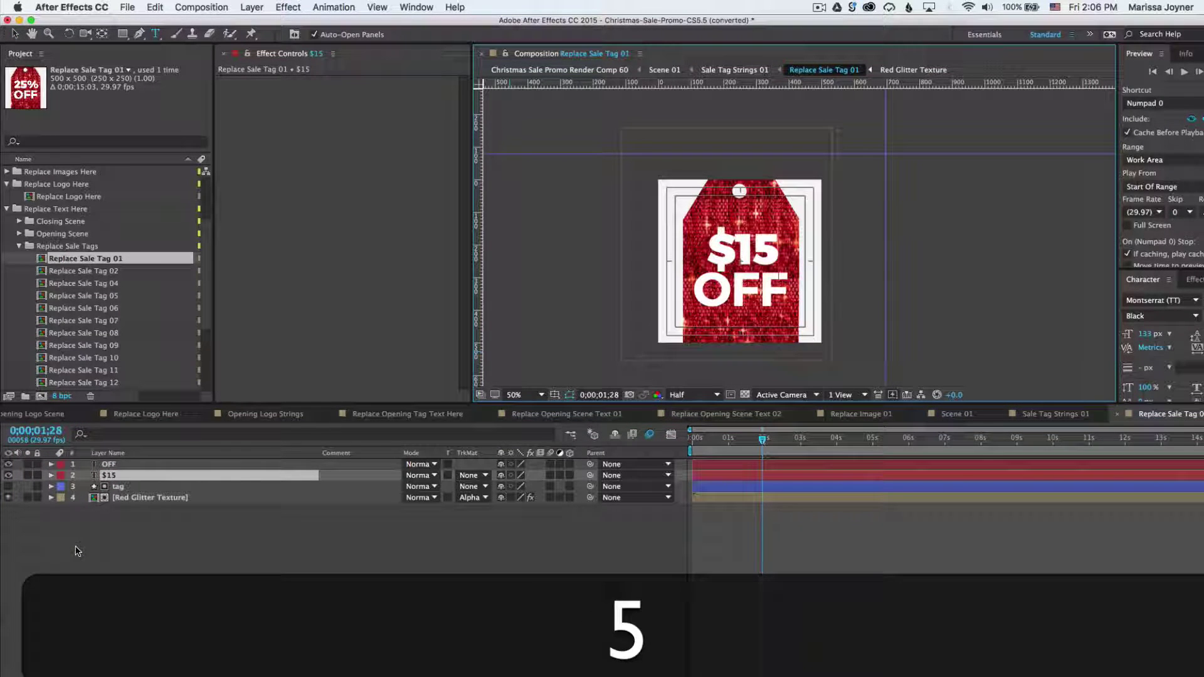
key("v")
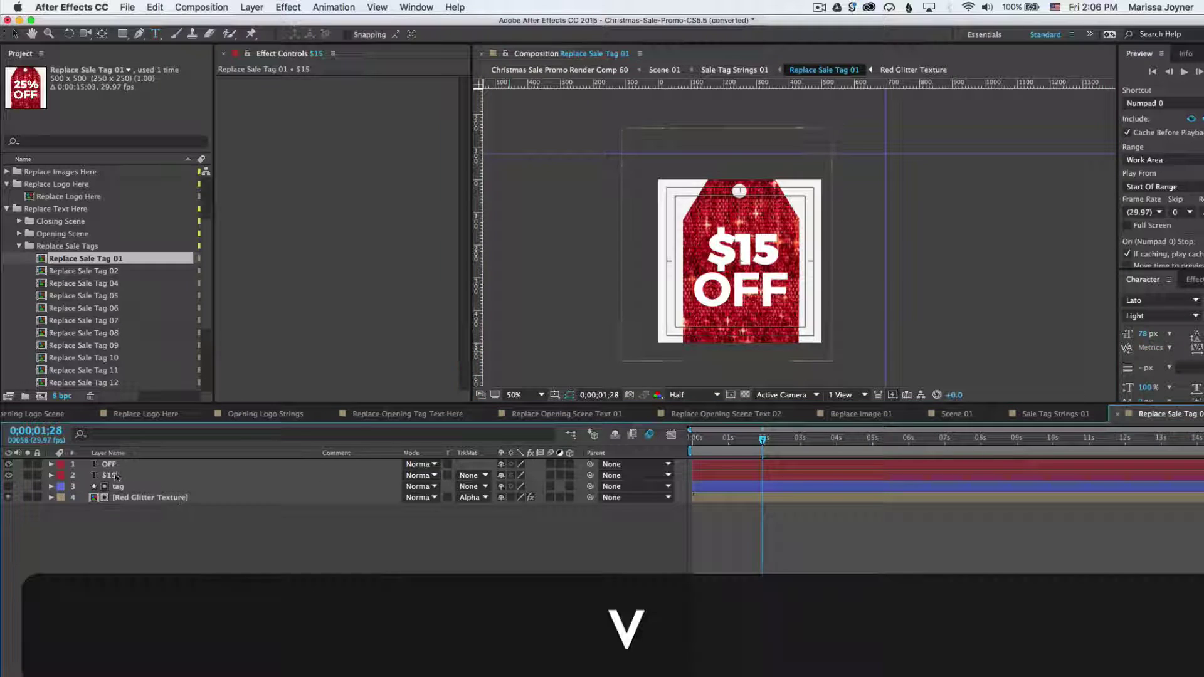
Move the $15 text slightly up on the tag and set its font size to 152 px
left_click(194, 475)
key("Return")
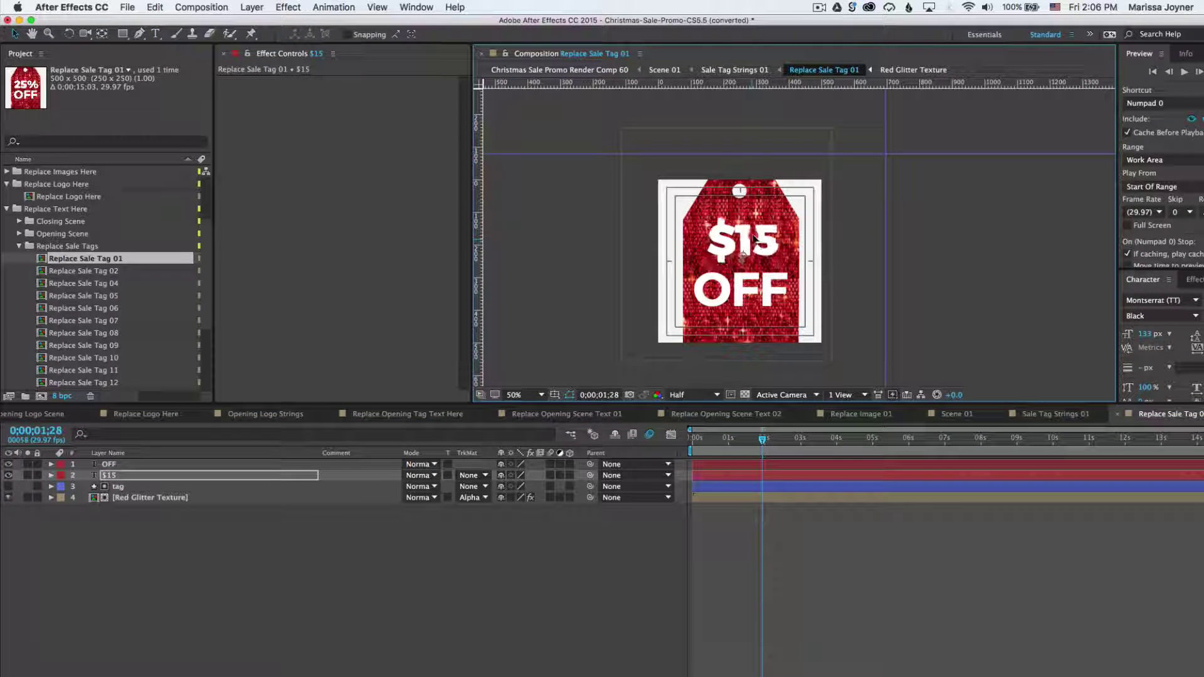
left_click(1105, 284)
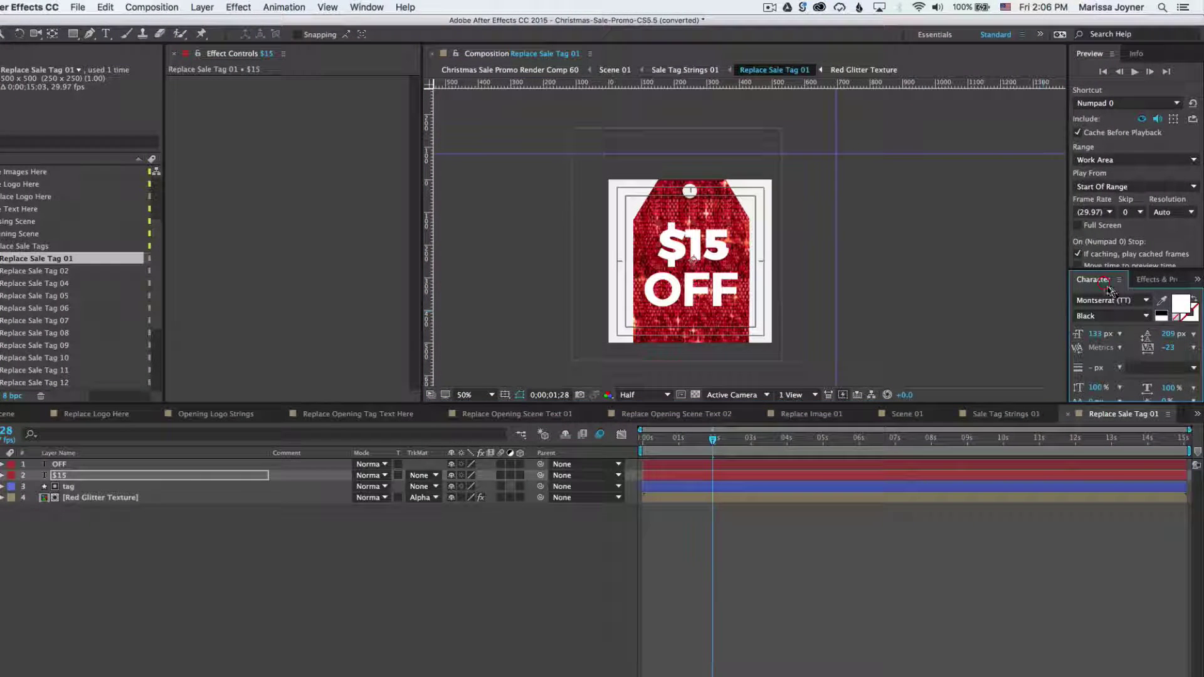
left_click_drag(1107, 338, 1105, 337)
Return to the Scene 01 composition and preview the edited sale tag at 0;00;02;29
left_click(247, 575)
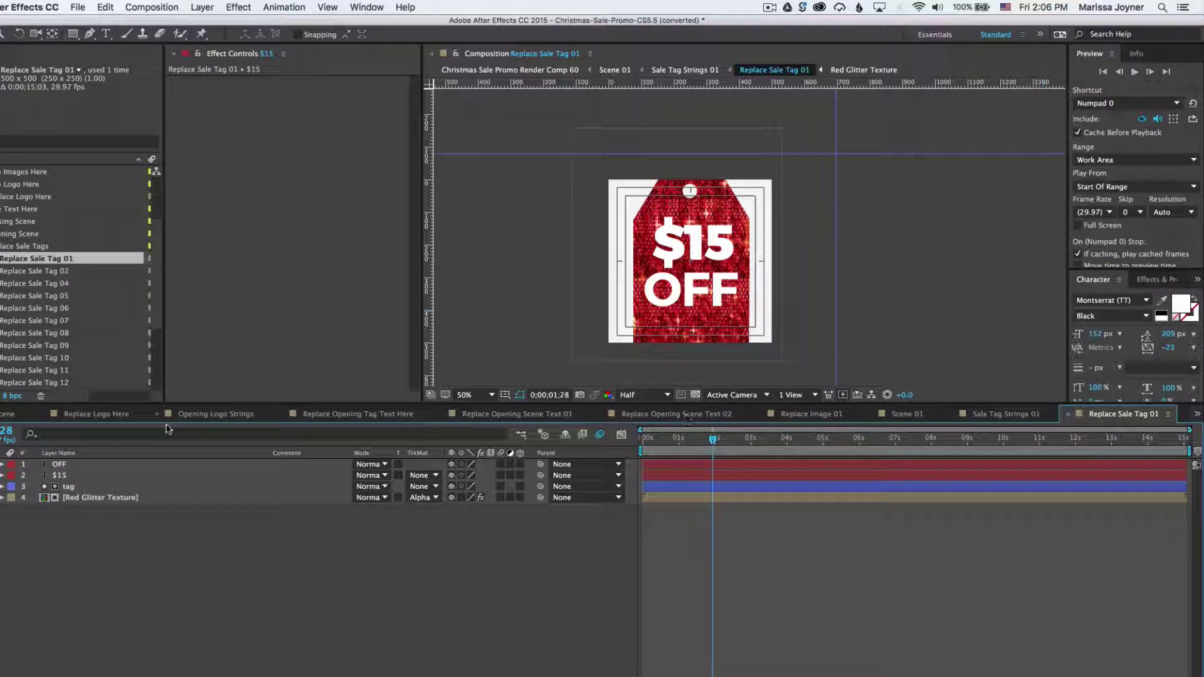
left_click(903, 414)
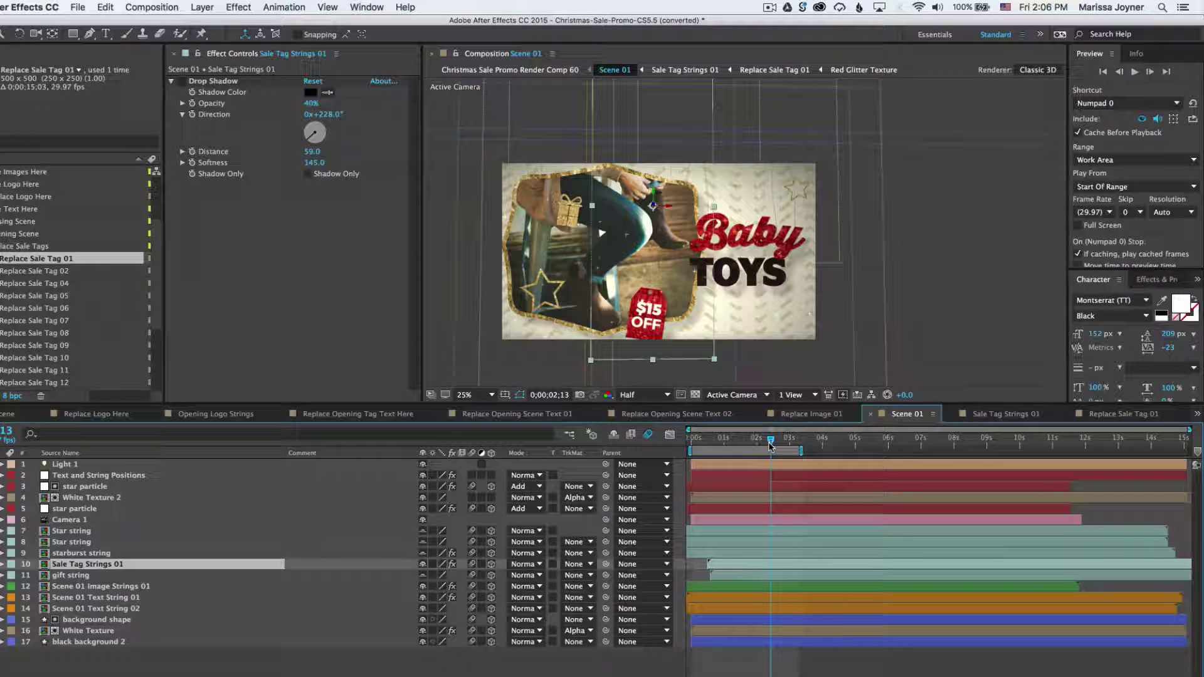
left_click_drag(779, 443, 790, 443)
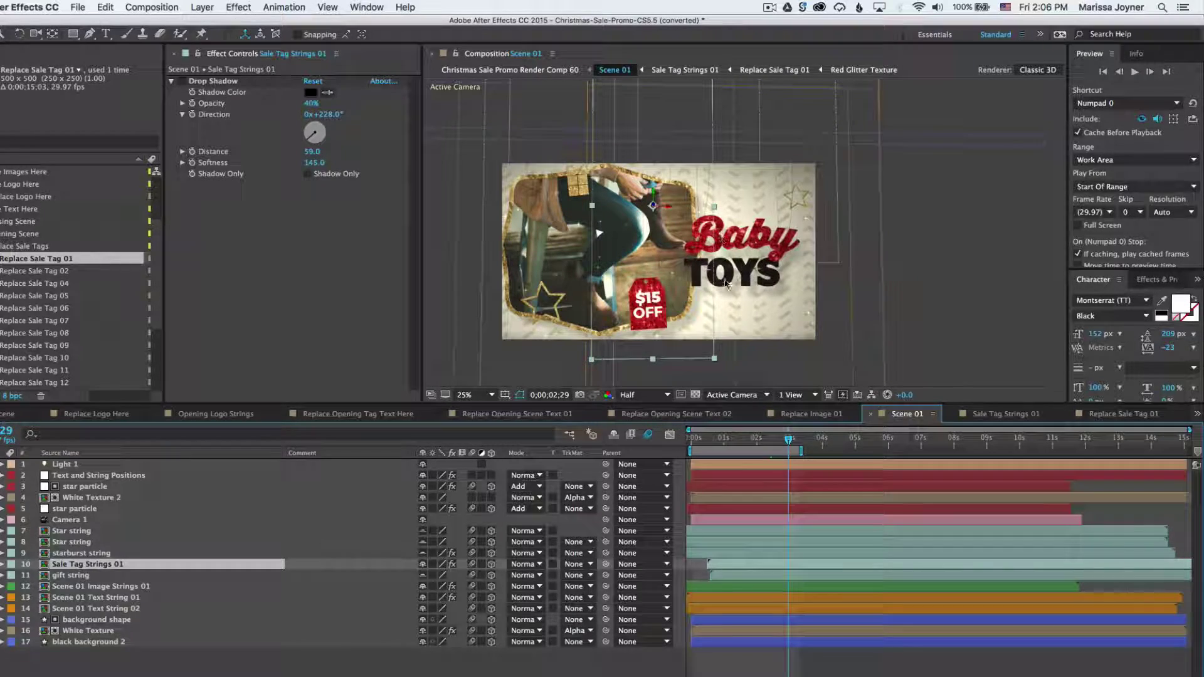
Open Replace Scene 01 Text 01 from the Scene 01 text folder and change its text to Lady
left_click(27, 234)
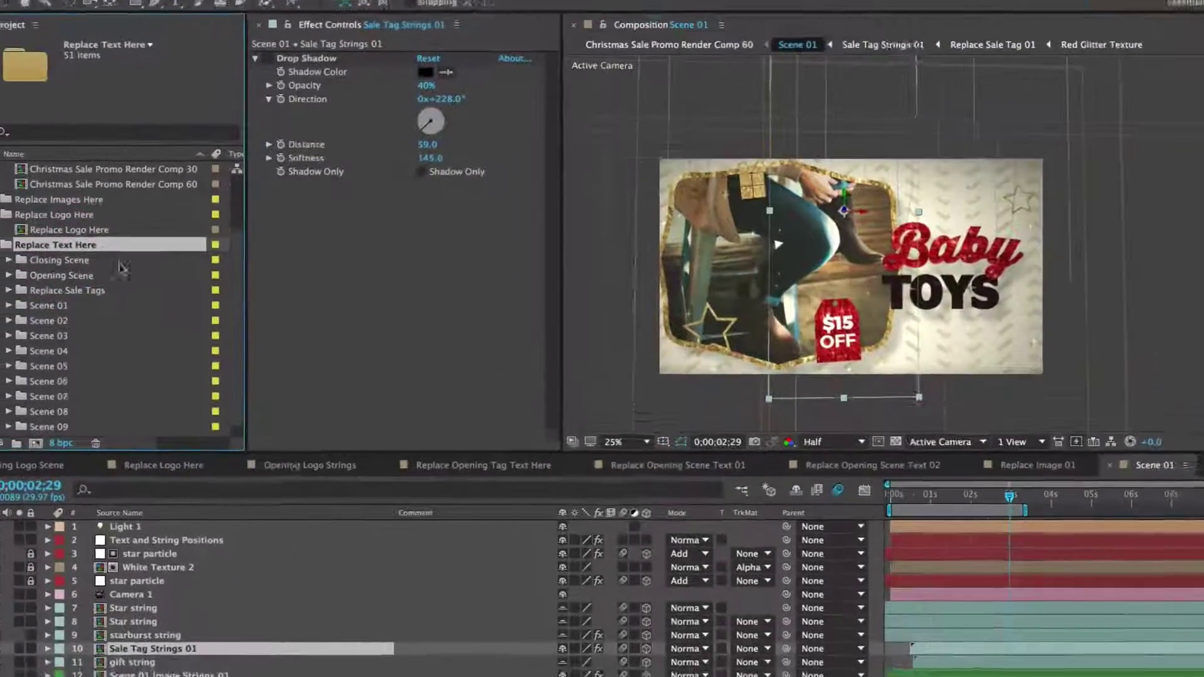
left_click(6, 284)
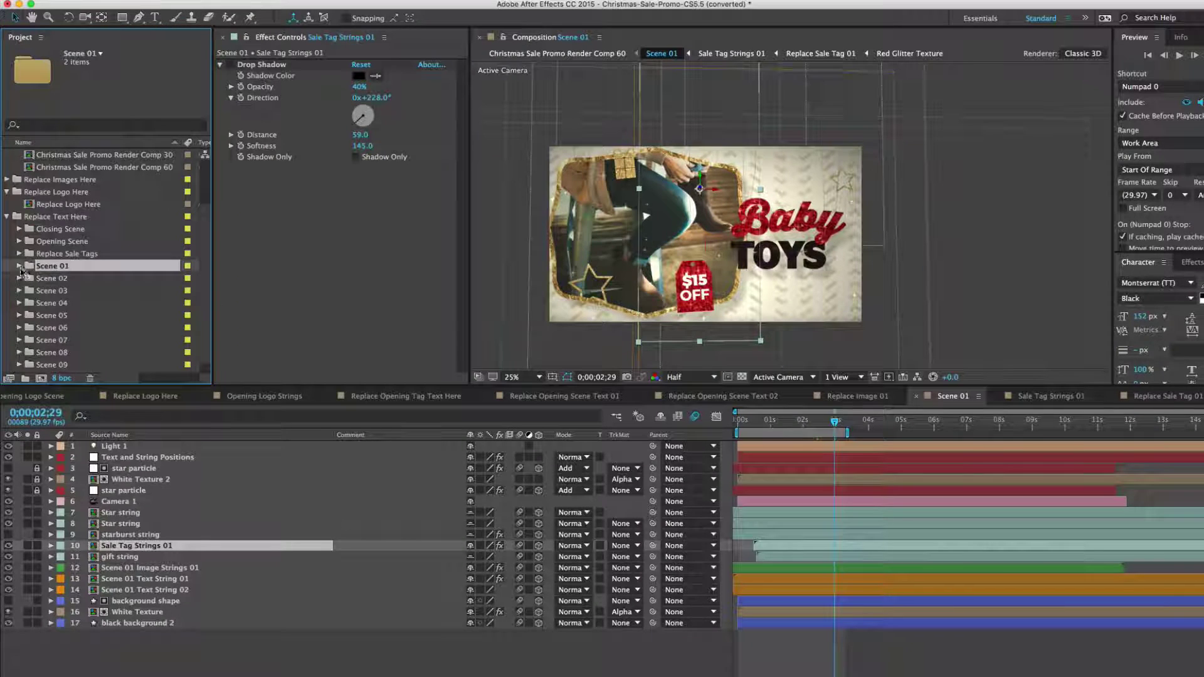
left_click(19, 266)
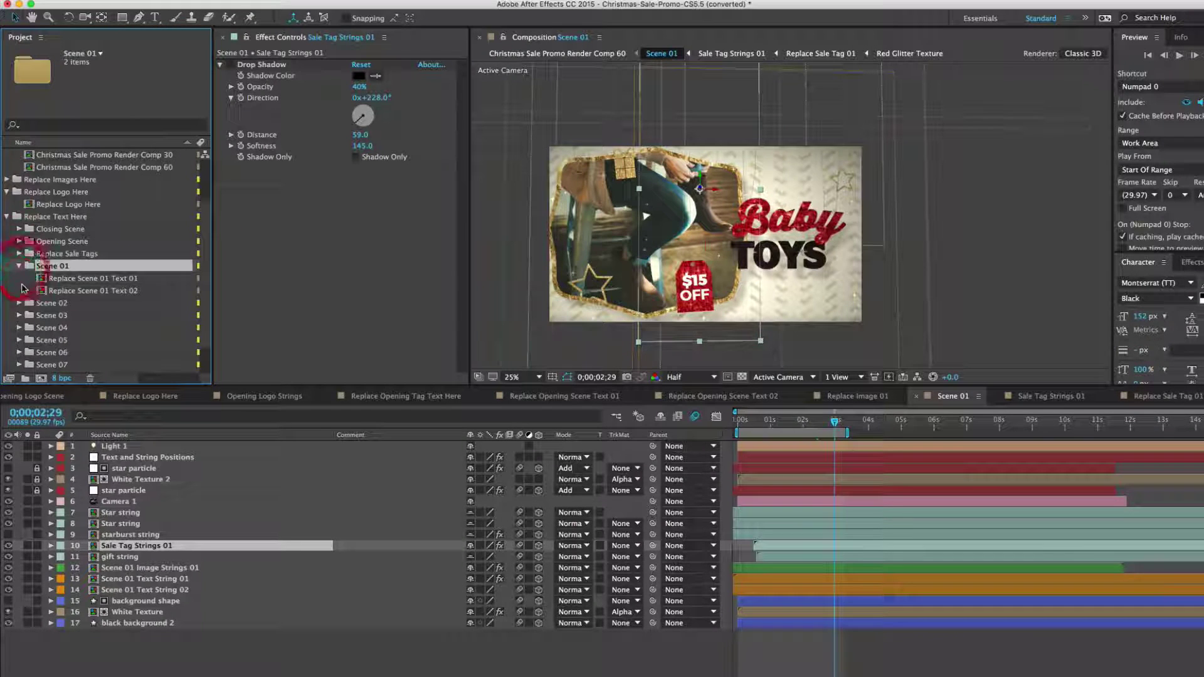
double_click(88, 278)
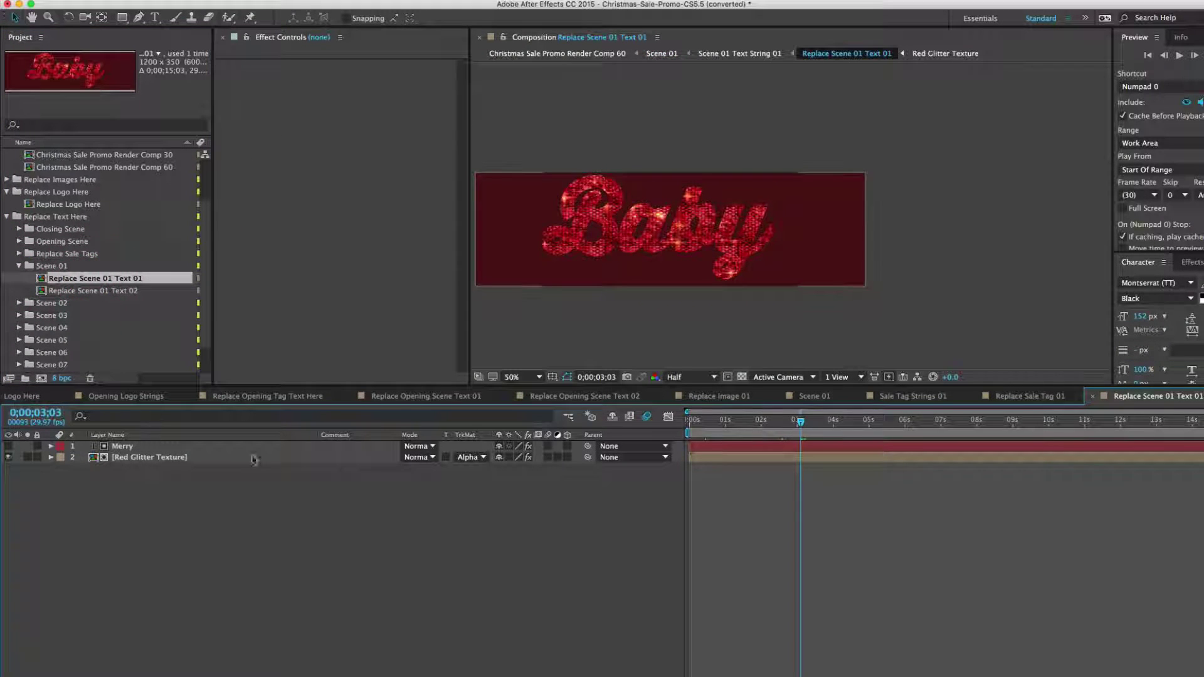
double_click(122, 446)
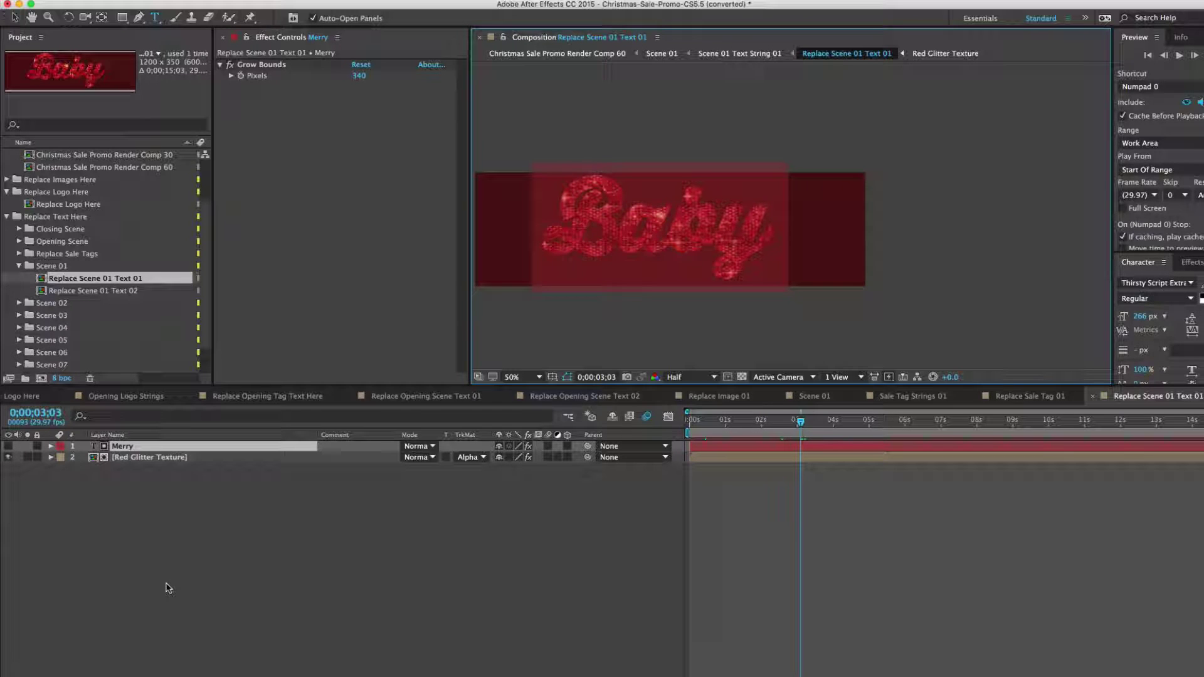
type("Lady")
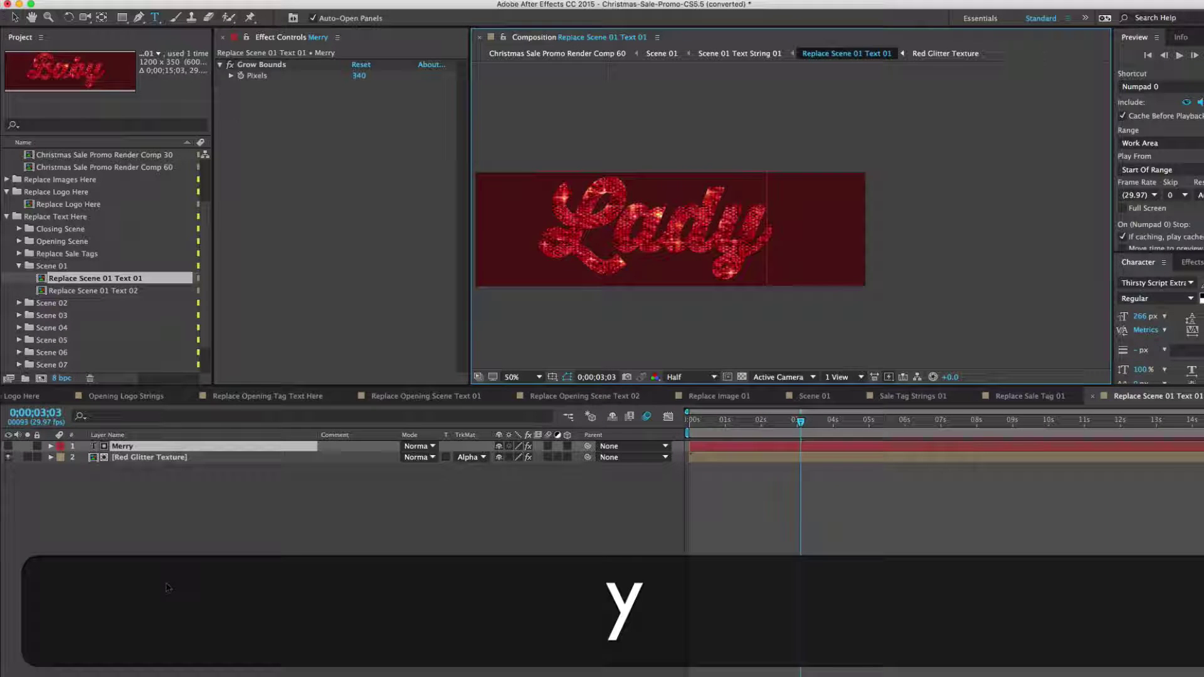
left_click(15, 17)
Open Replace Scene 01 Text 02 and change its text to BOOTS
double_click(94, 290)
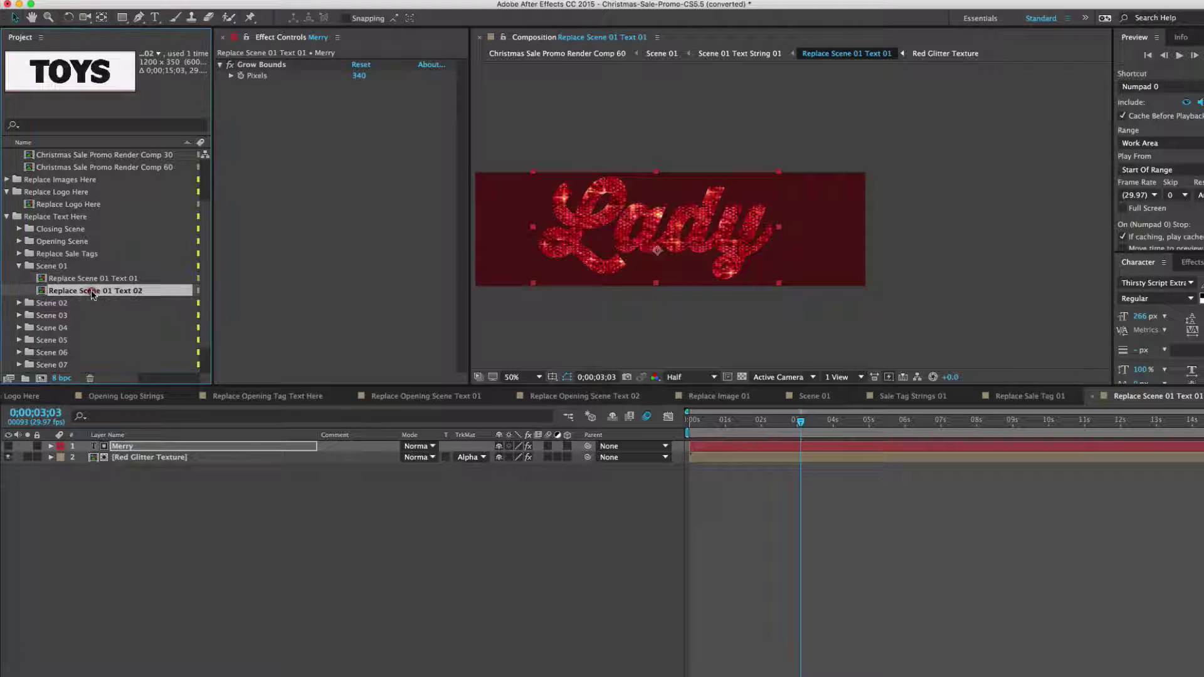
double_click(132, 446)
type("B")
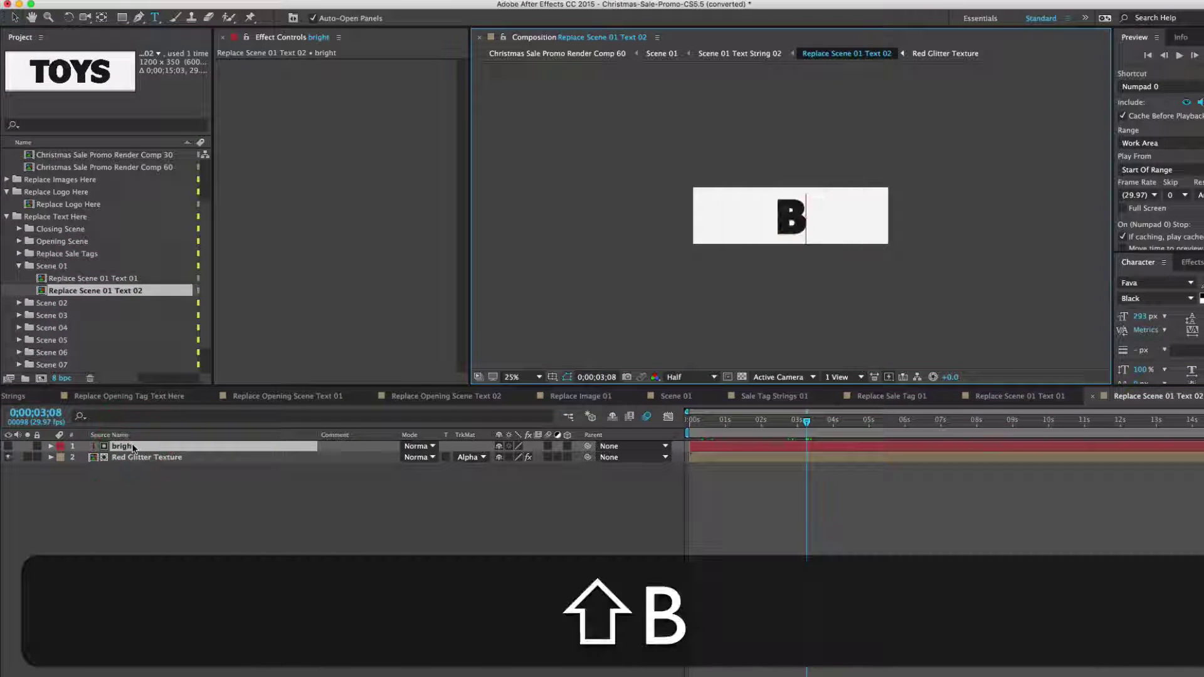
type("OOTS")
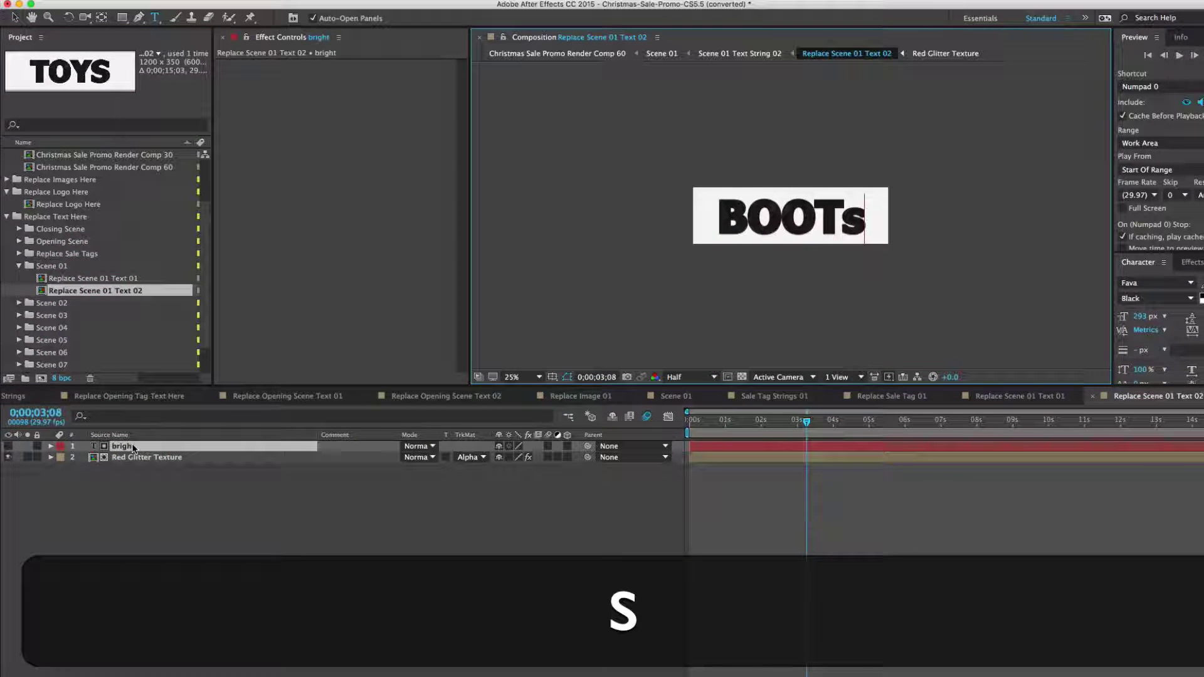
key("BackSpace")
type("S")
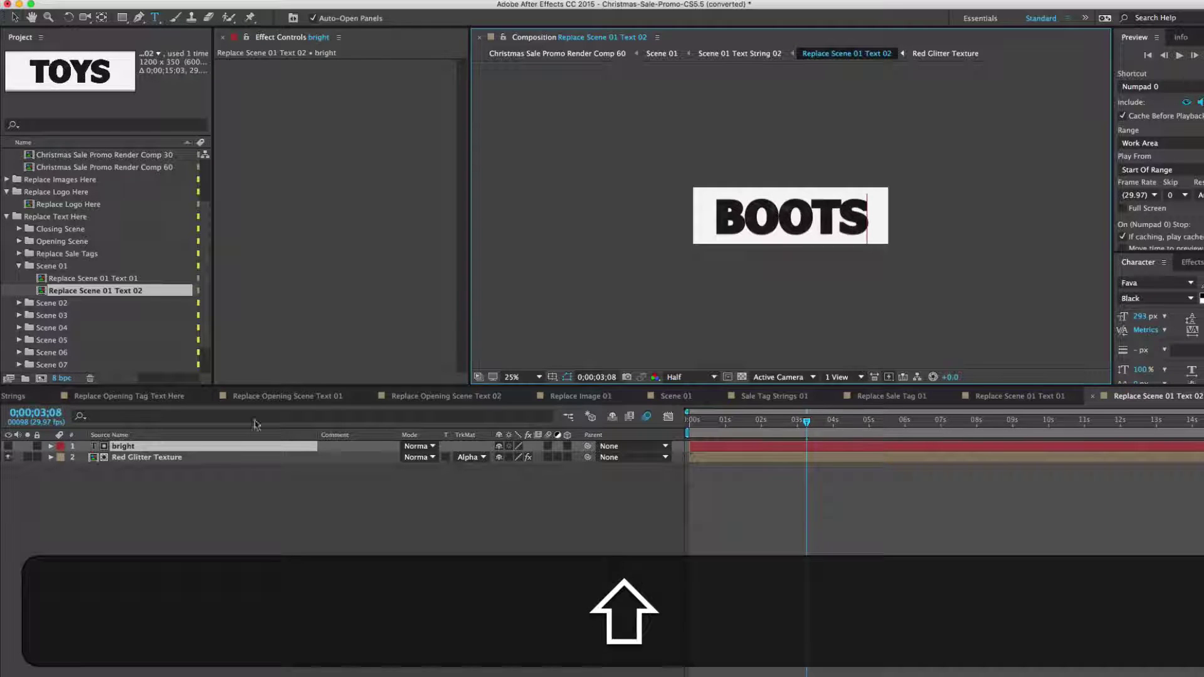
Finish editing BOOTS, return to the Scene 01 composition, and view the updated titles with no layer selected
left_click(230, 521)
left_click(706, 392)
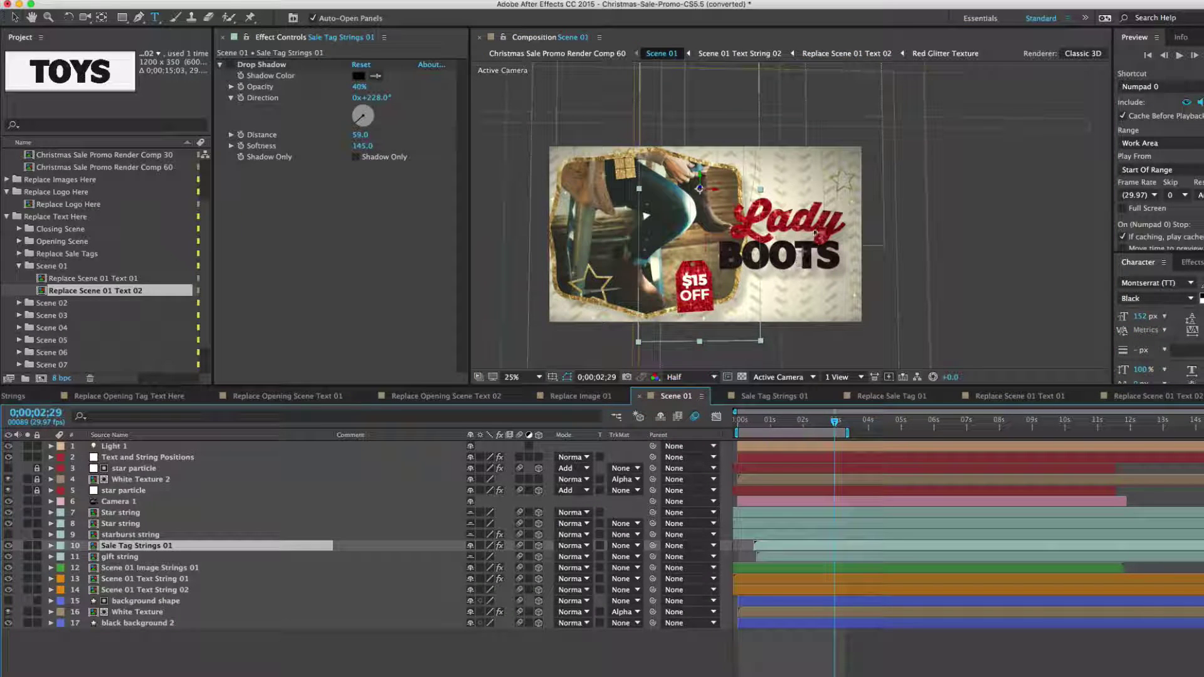
key("v")
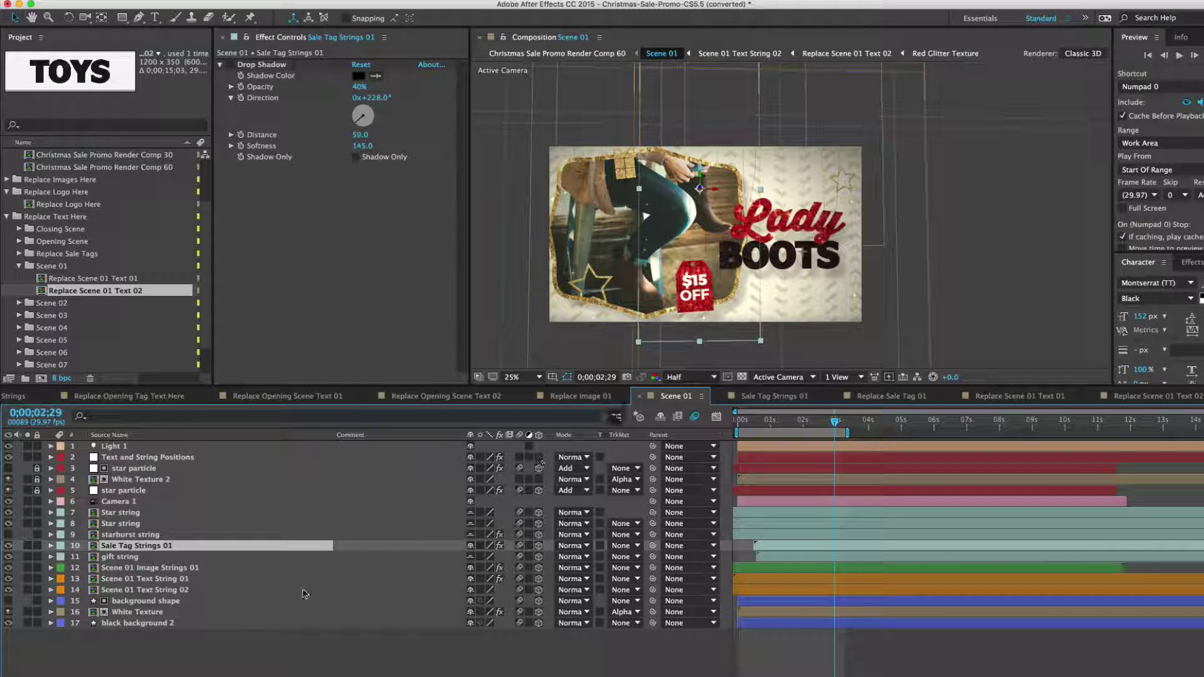
left_click(234, 667)
key("v")
left_click(659, 403)
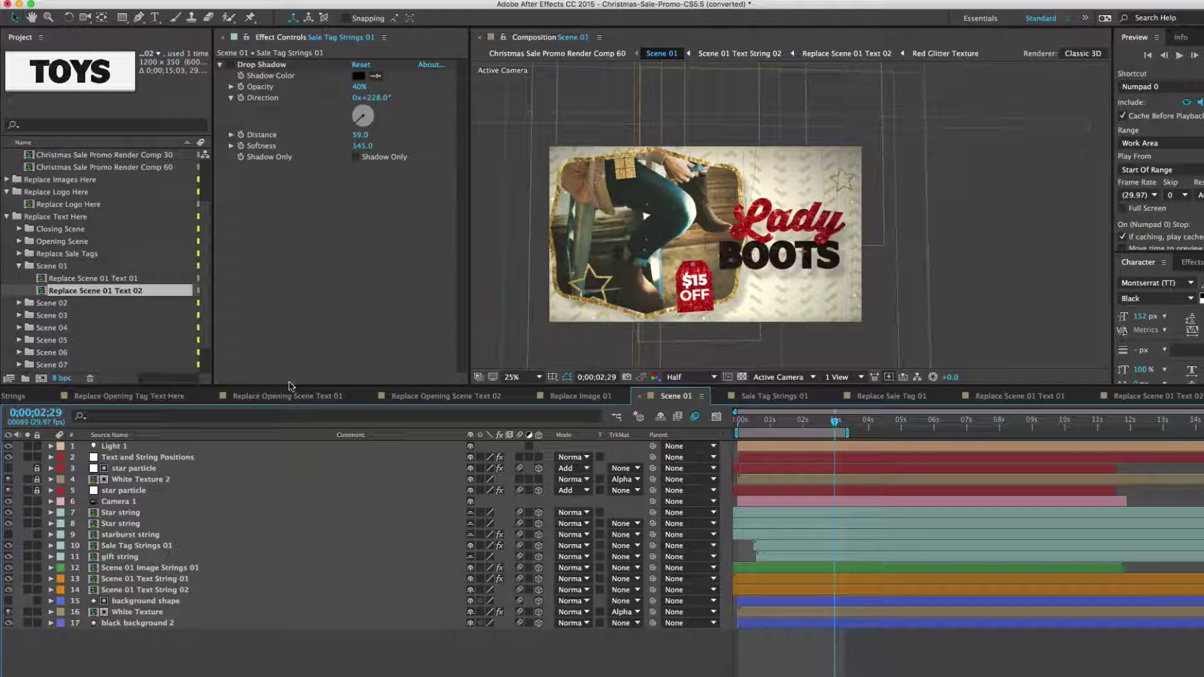
key("space")
Open the Christmas Sale Promo Render Comp 60 composition and select its Scene 01 layer
left_click_drag(242, 400, 473, 392)
left_click_drag(174, 399, 407, 399)
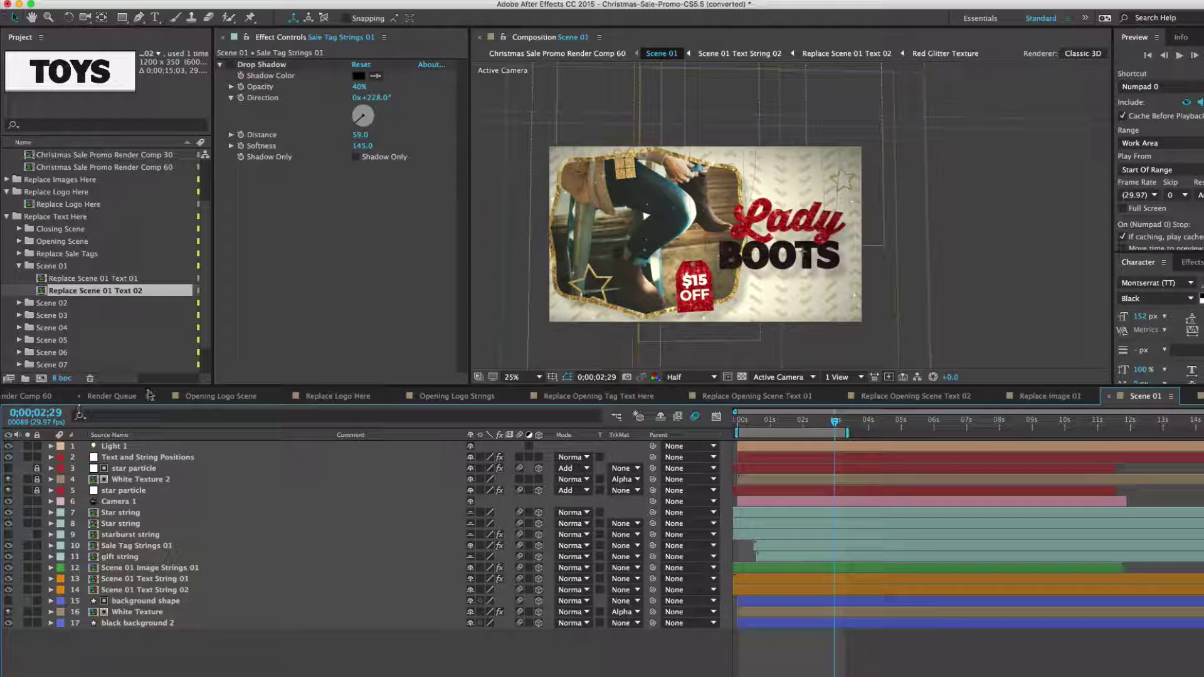
left_click(36, 397)
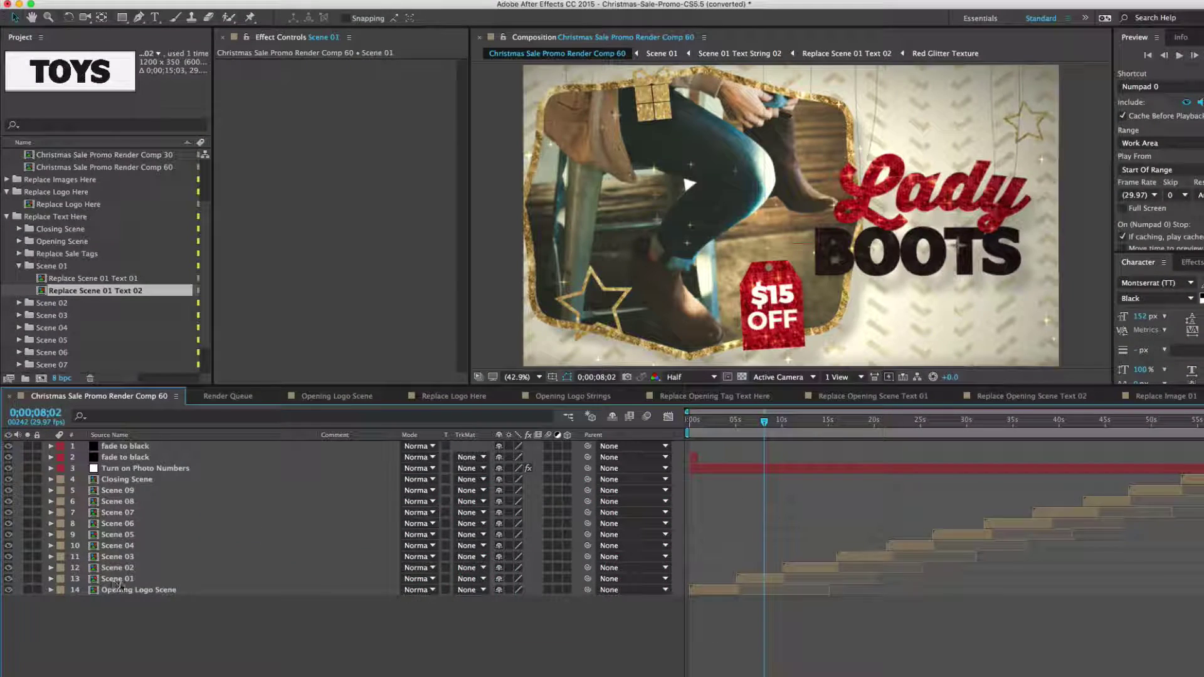
left_click(118, 580)
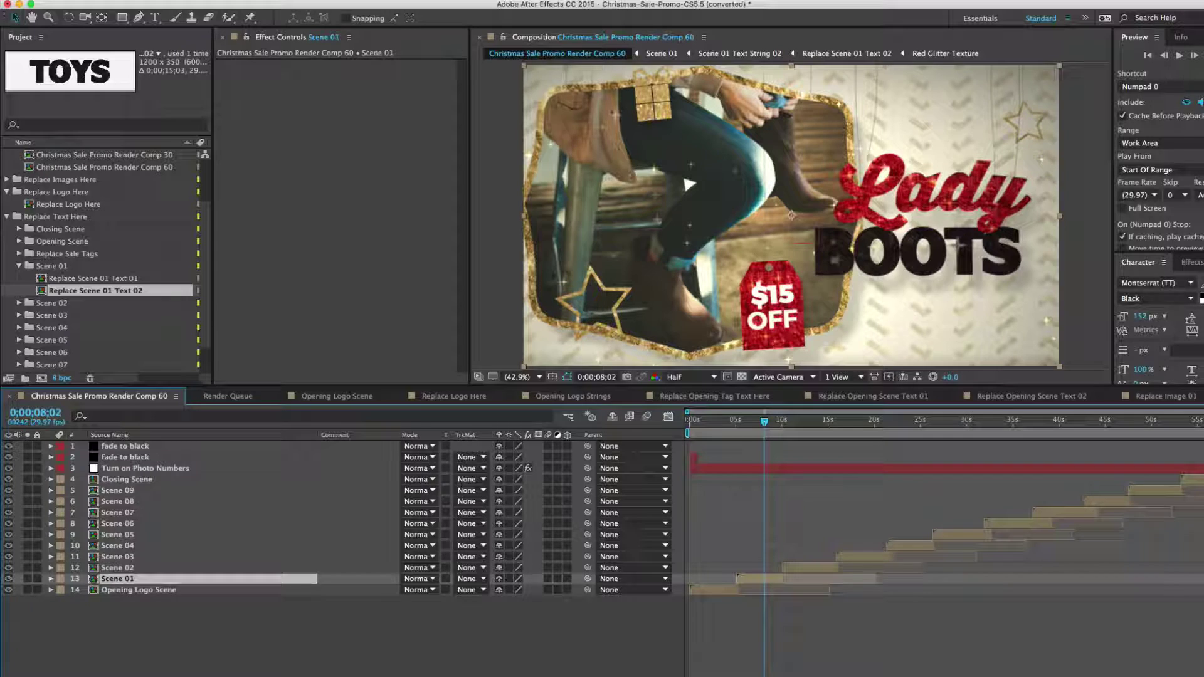
Try trimming the start of the Scene 01 layer to about 7 seconds, preview the cut, and restore the original start
left_click_drag(1202, 412, 860, 412)
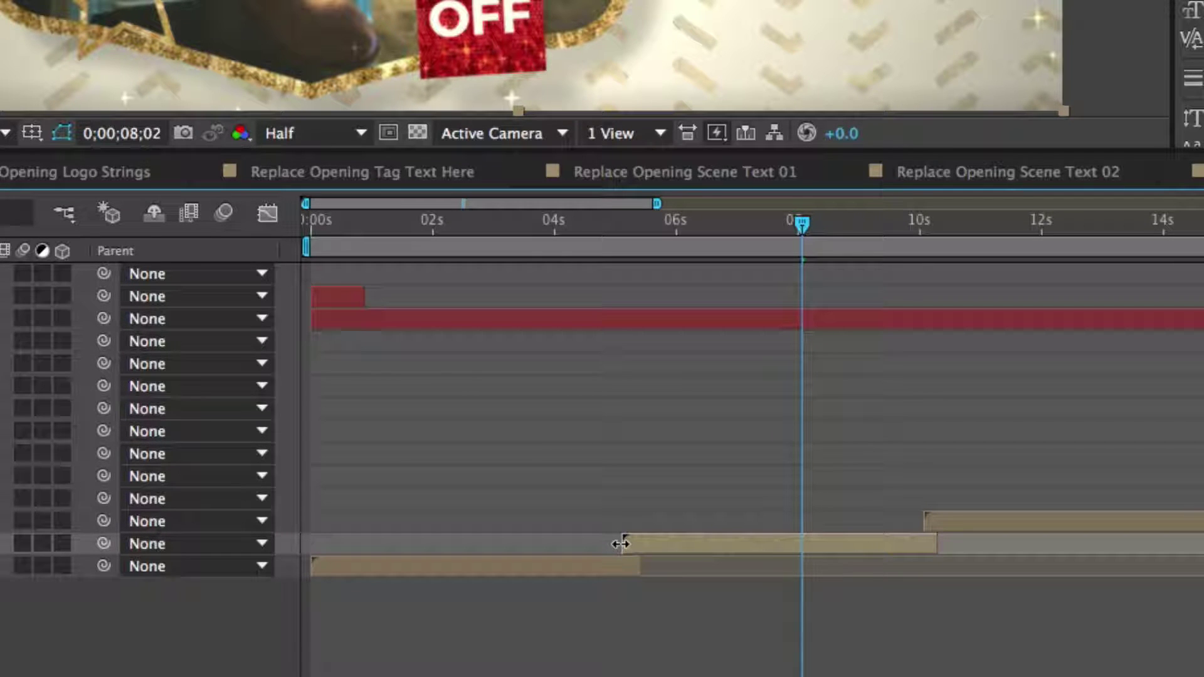
left_click(620, 543)
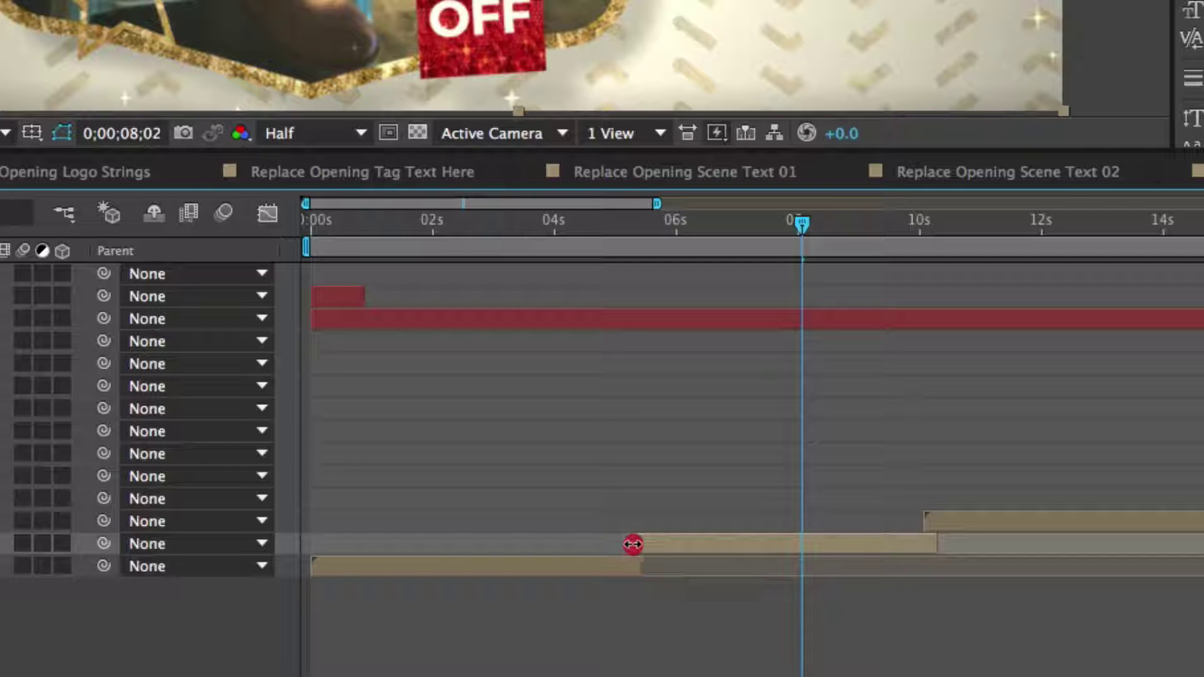
left_click_drag(632, 543, 721, 544)
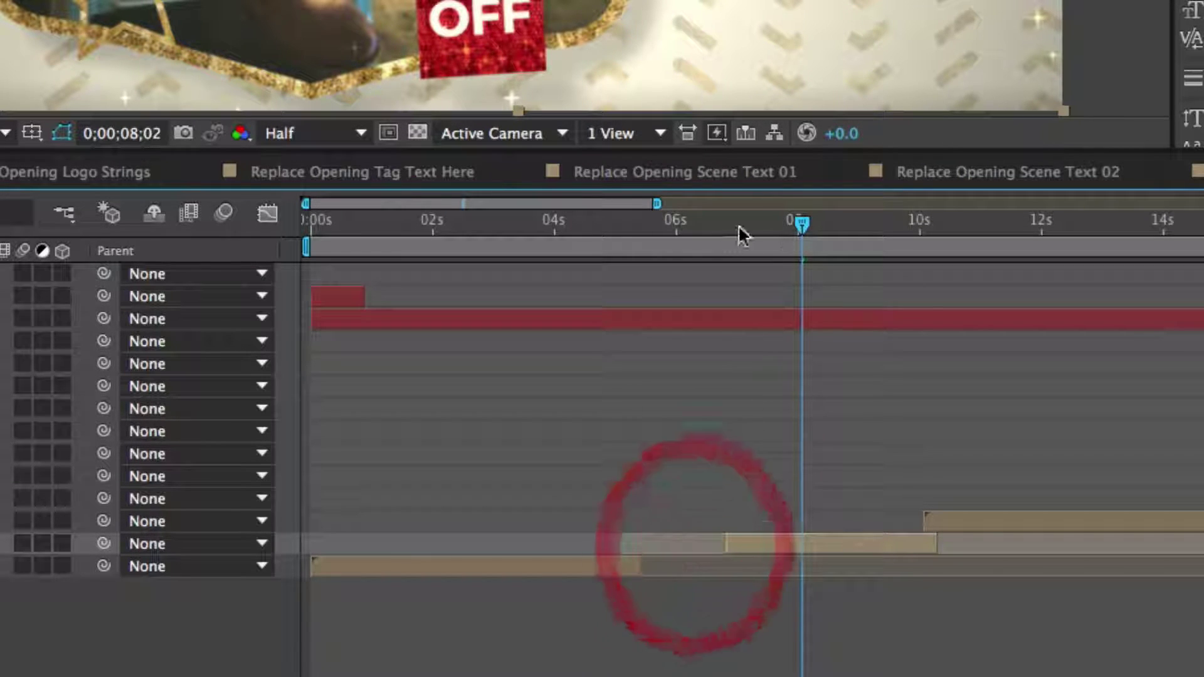
left_click_drag(730, 220, 734, 226)
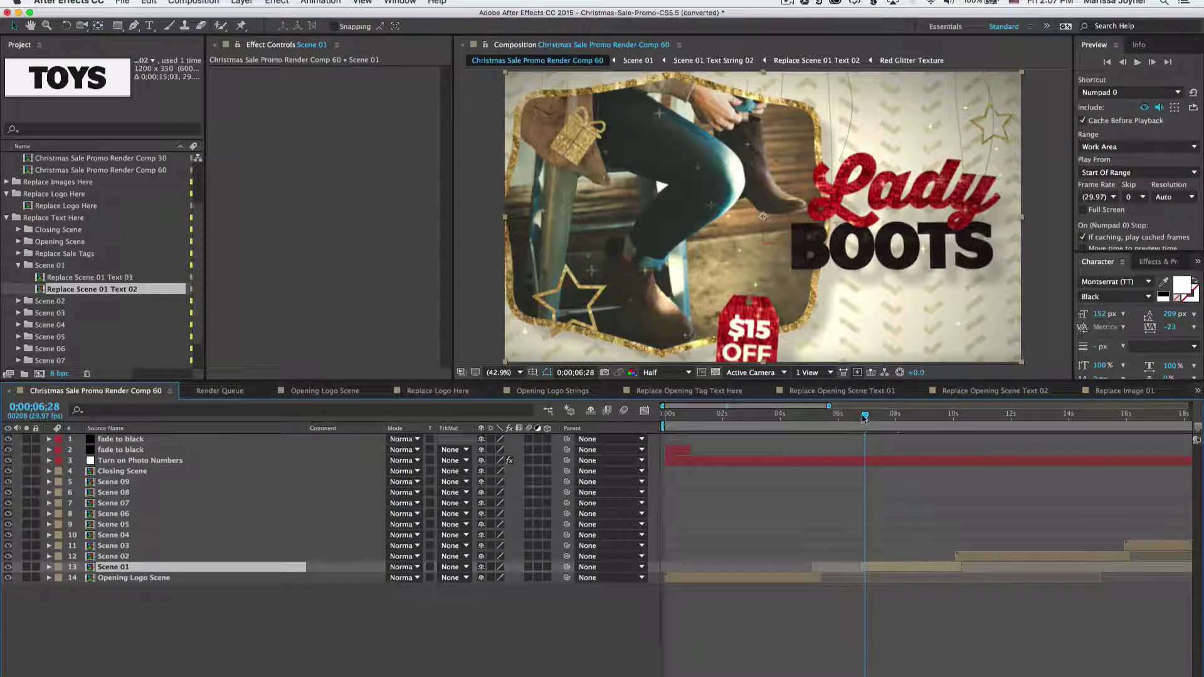
left_click_drag(864, 417, 883, 419)
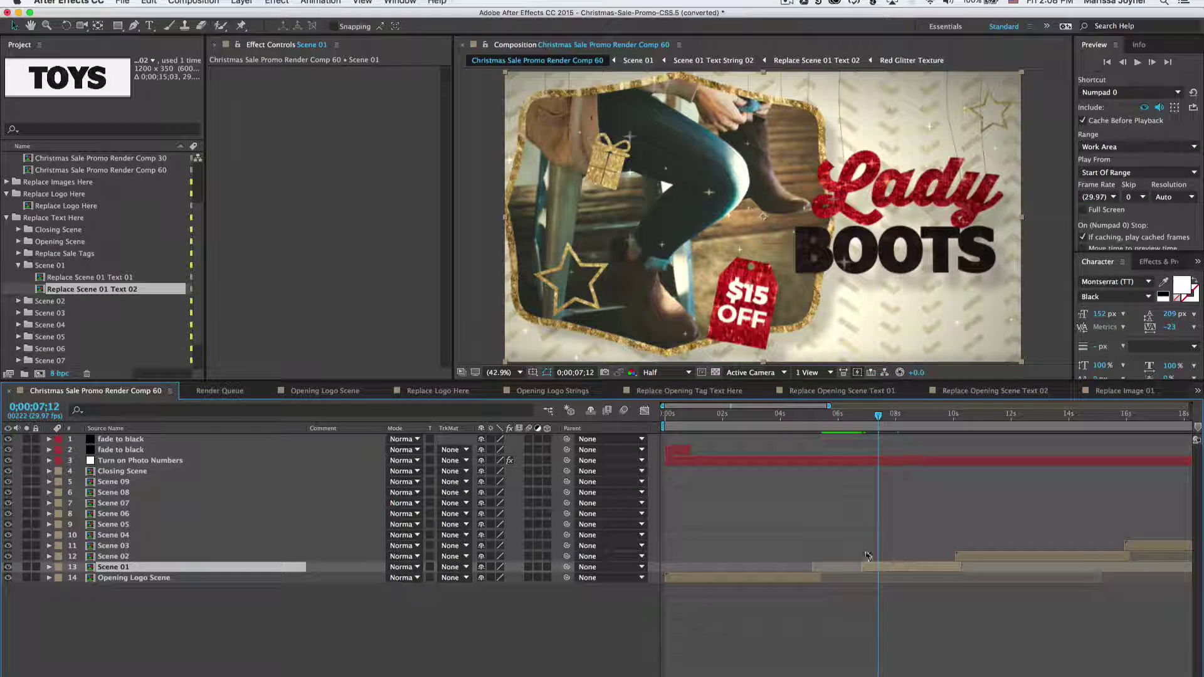
mouse_move(863, 566)
left_mouse_down()
mouse_move(800, 559)
mouse_move(812, 566)
left_mouse_up()
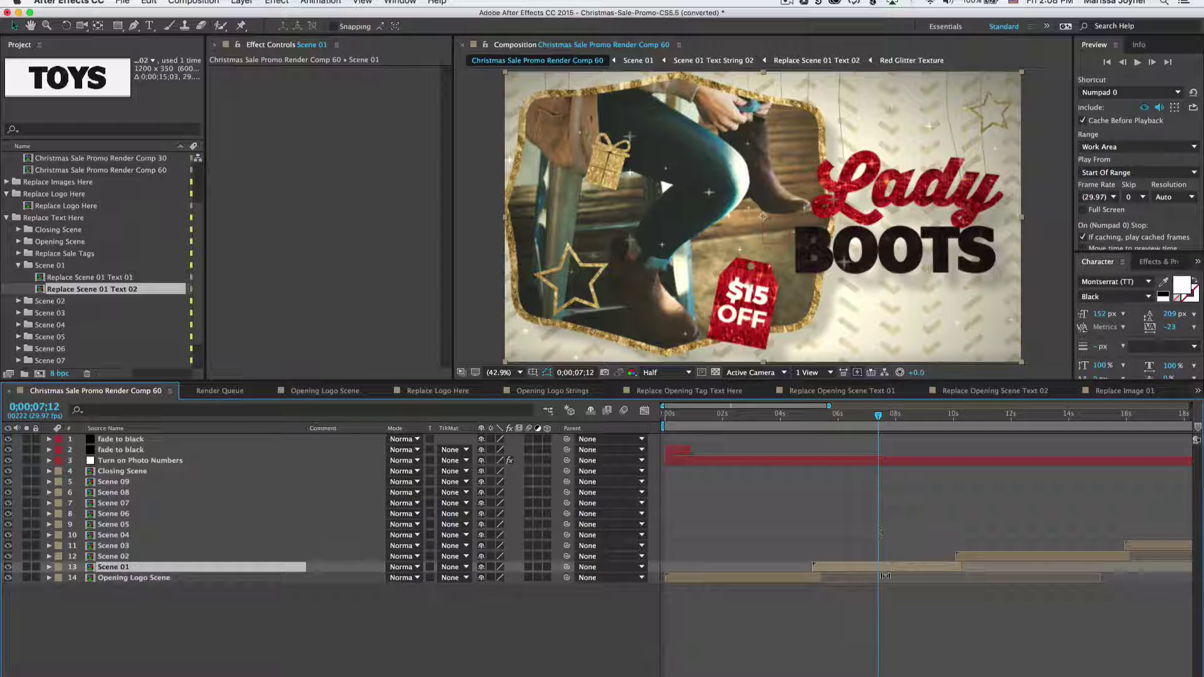
Try a Time Stretch factor of 150 on the Scene 01 layer and cancel it
right_click(855, 567)
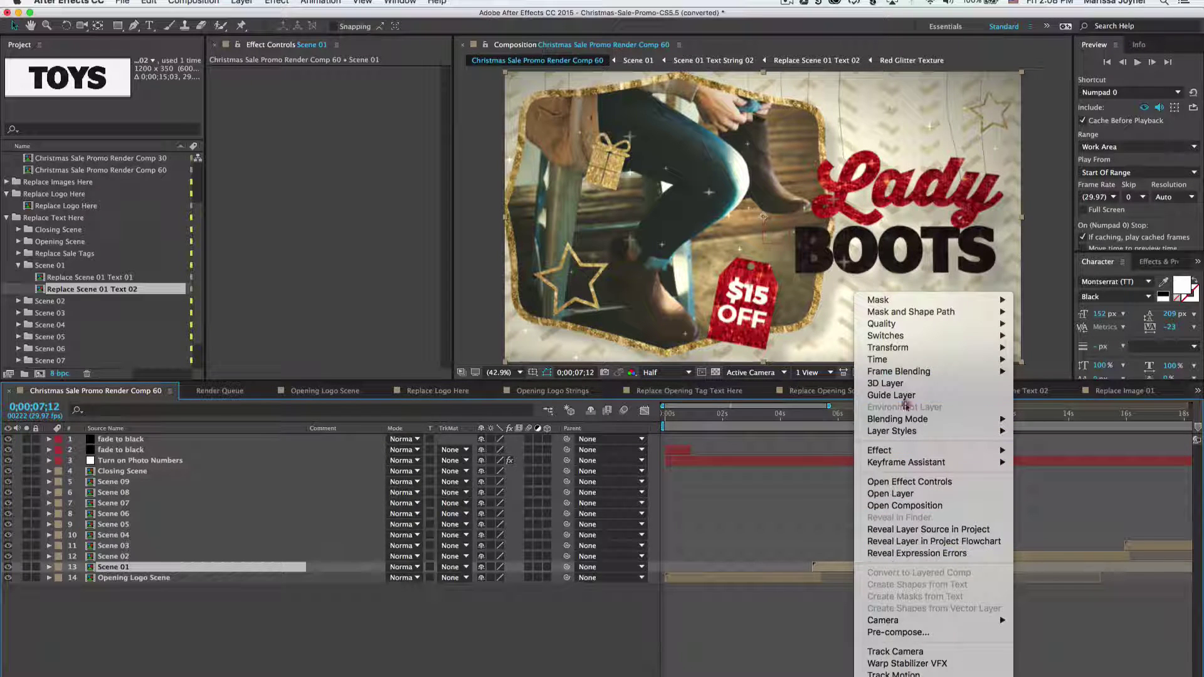
mouse_move(887, 361)
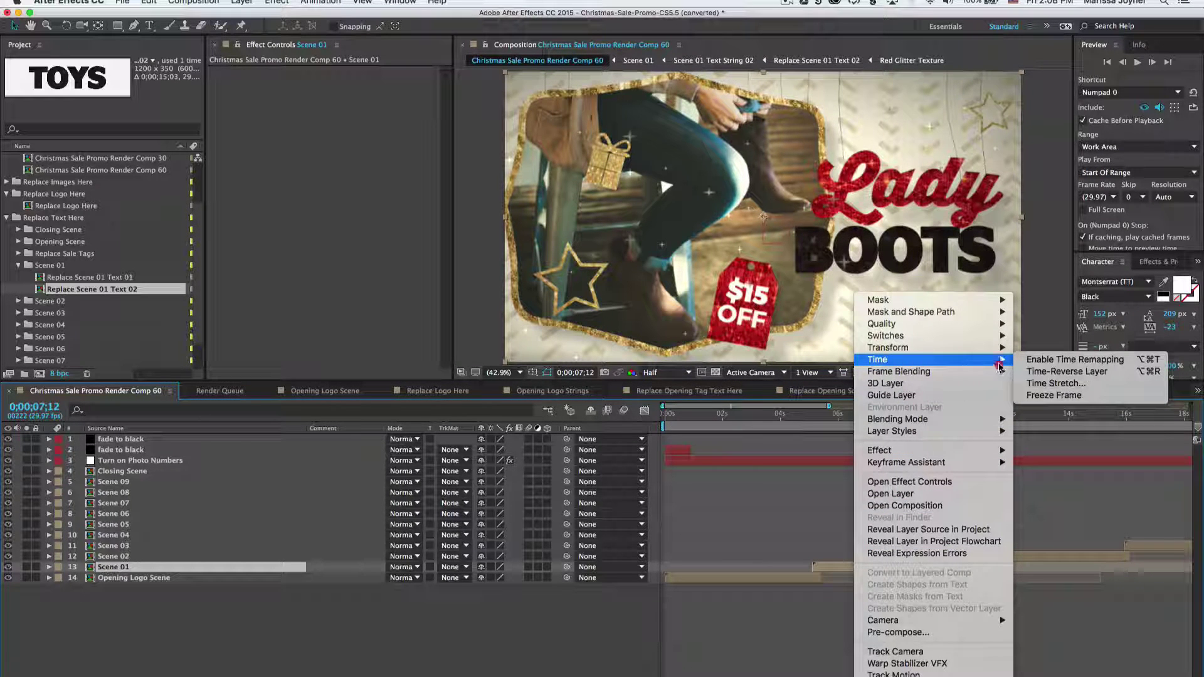
left_click(1058, 384)
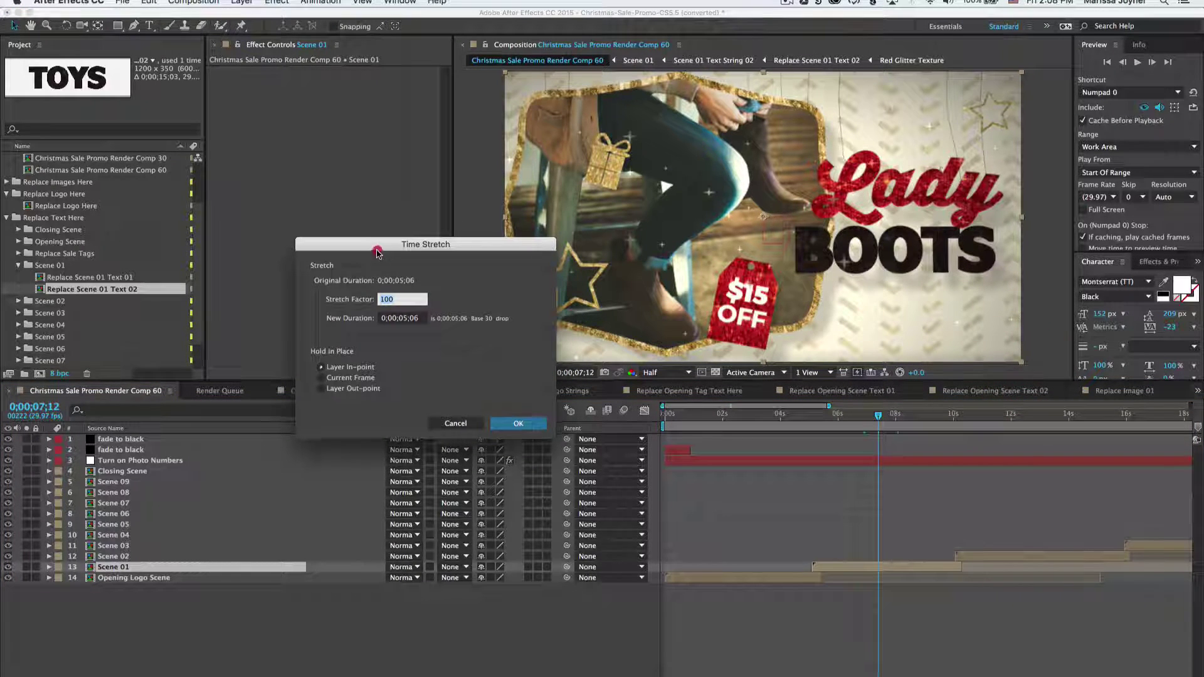
left_click_drag(374, 243, 377, 252)
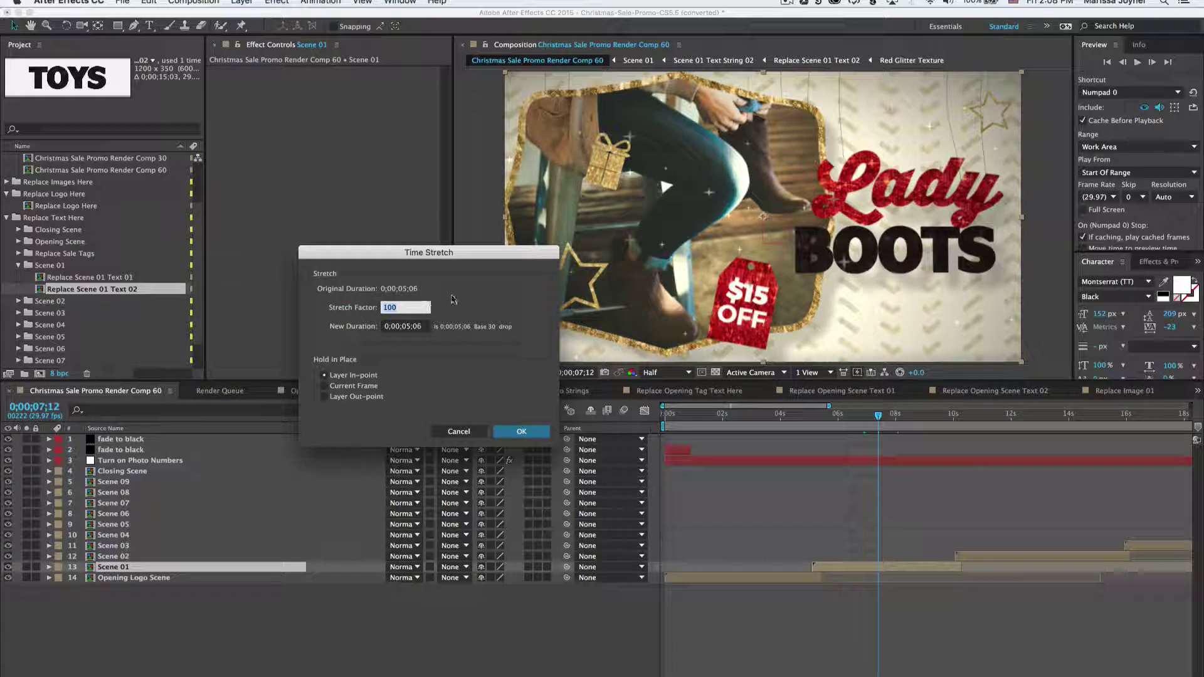
type("150")
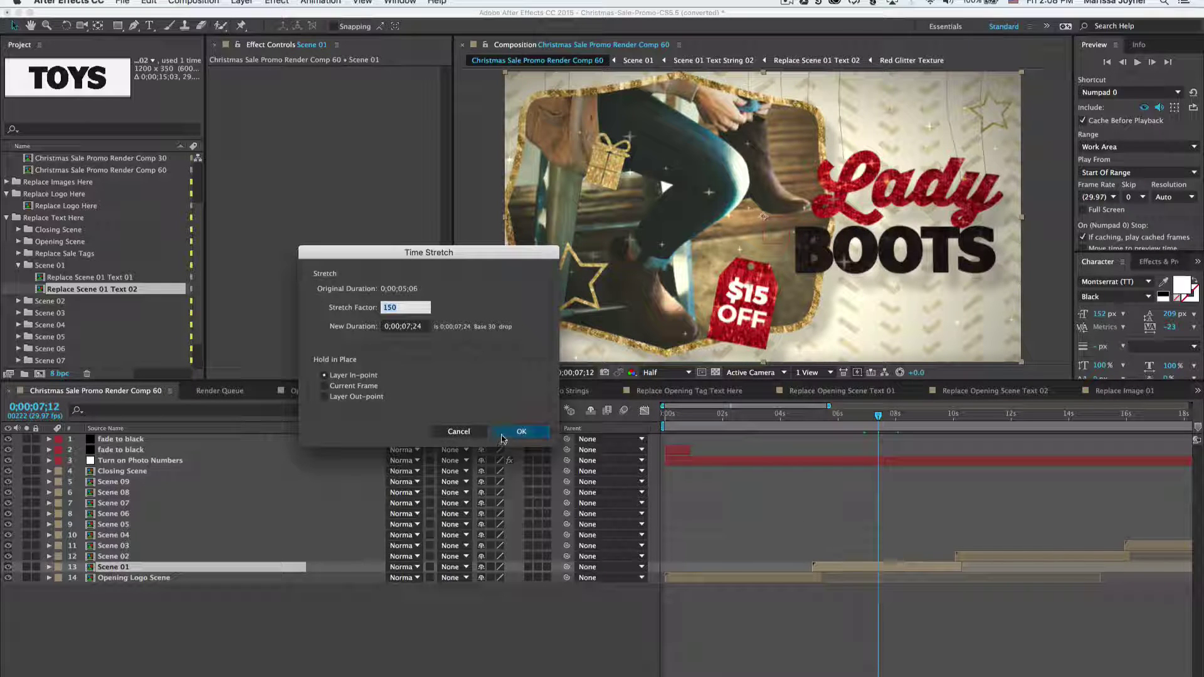
left_click(470, 432)
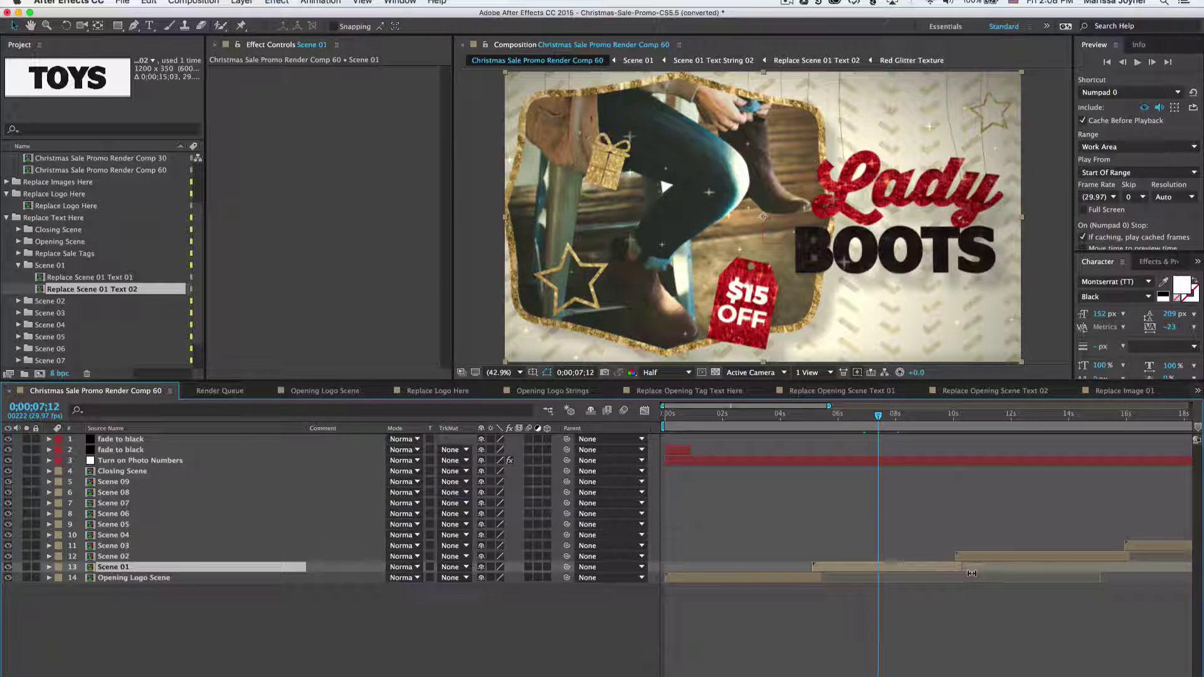
Extend the end of the Scene 01 layer to about 12 seconds on the timeline
key("minus")
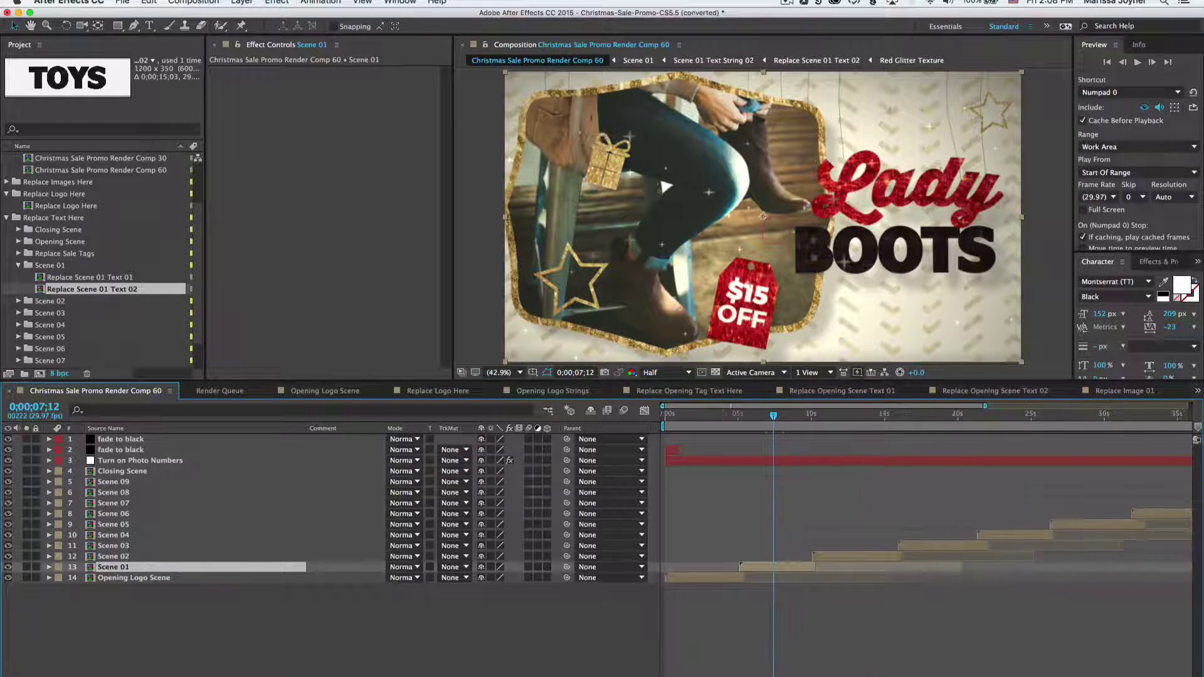
key("equal")
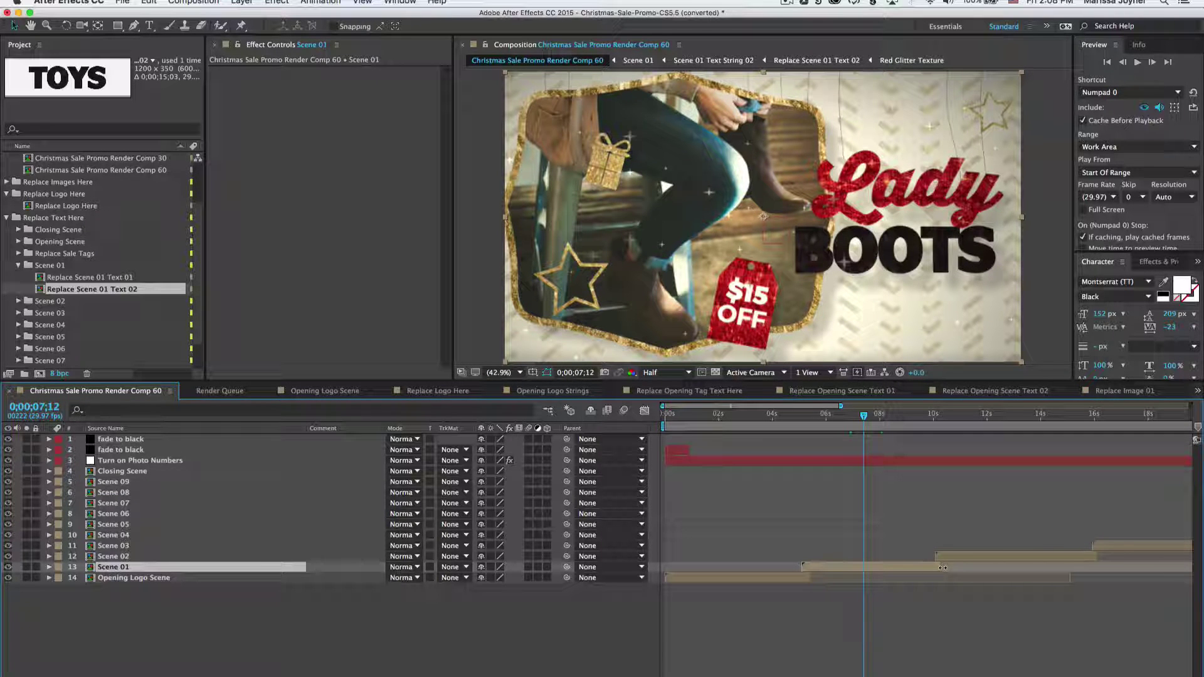
left_click_drag(946, 567, 1002, 568)
Shift the Scene 02 through Closing Scene layers about 2 seconds later, near the end of Scene 01, and scrub through the transition
left_click(959, 556)
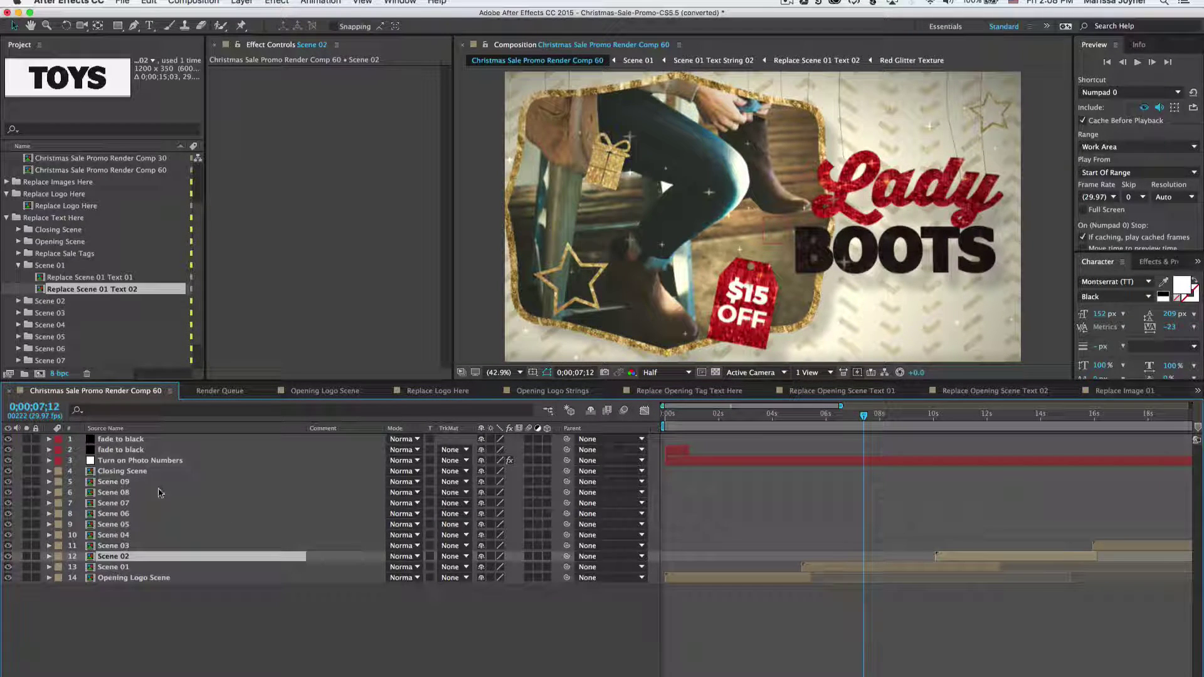
left_click(128, 472, "shift")
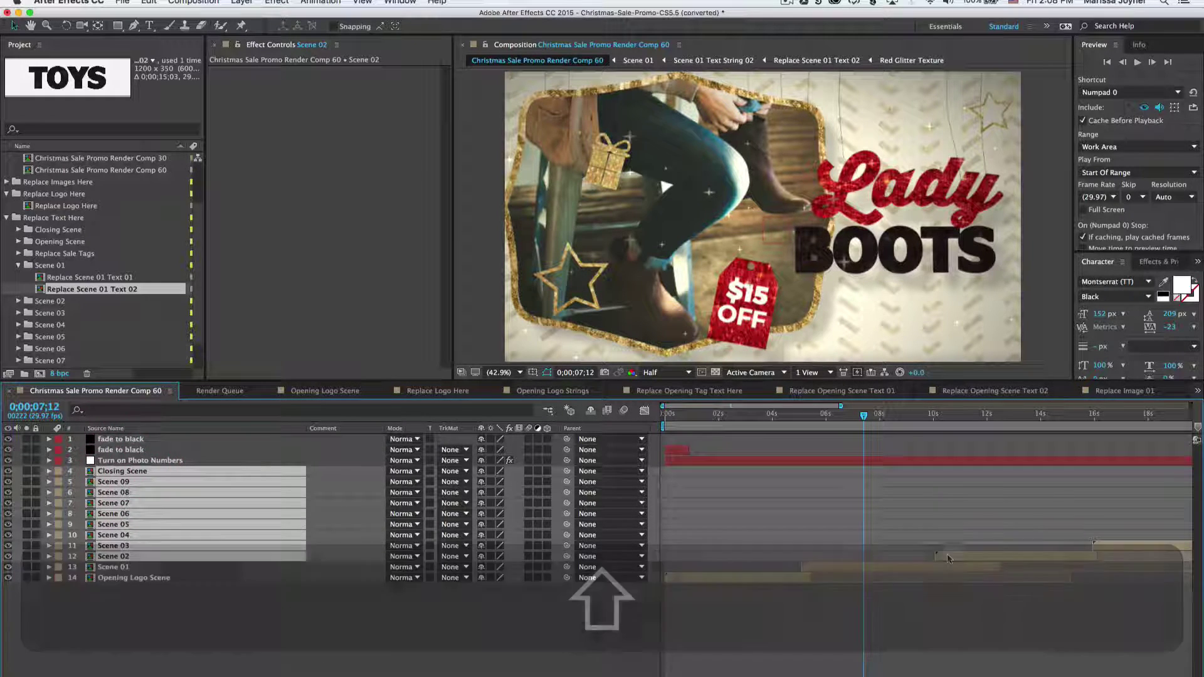
left_click_drag(948, 558, 1008, 553)
left_click(981, 605)
left_click_drag(878, 418, 1014, 432)
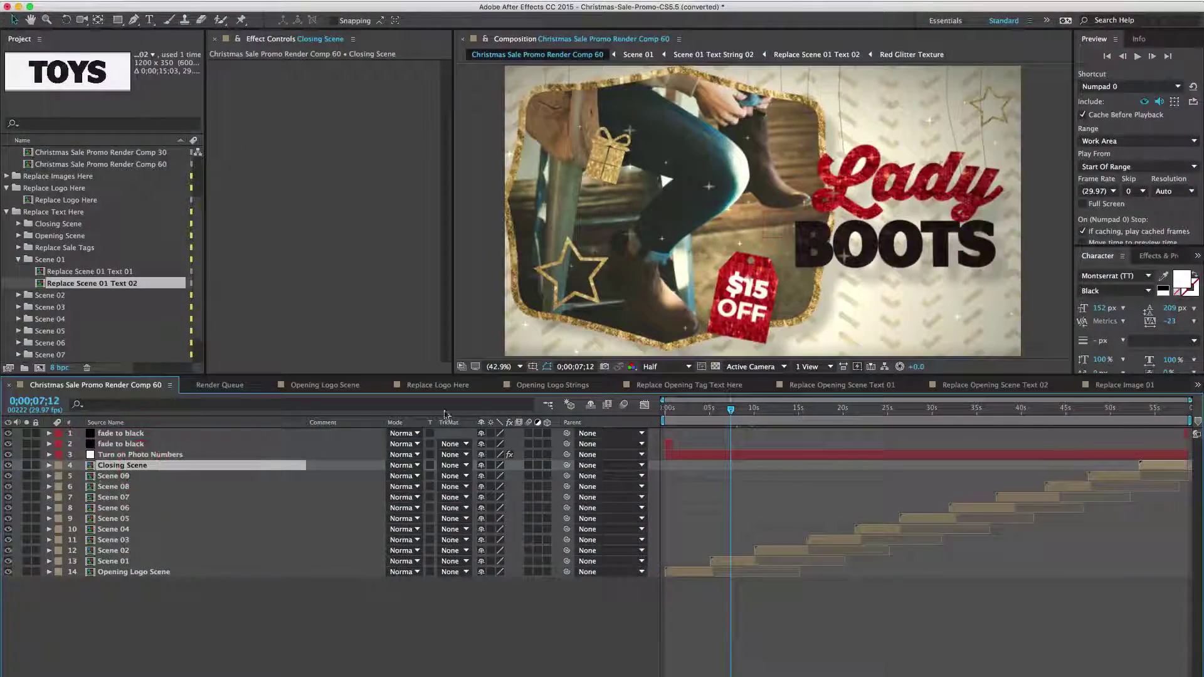
View the closing scene at 0;00;55;16 and open the Closing Scene composition
left_click(1160, 409)
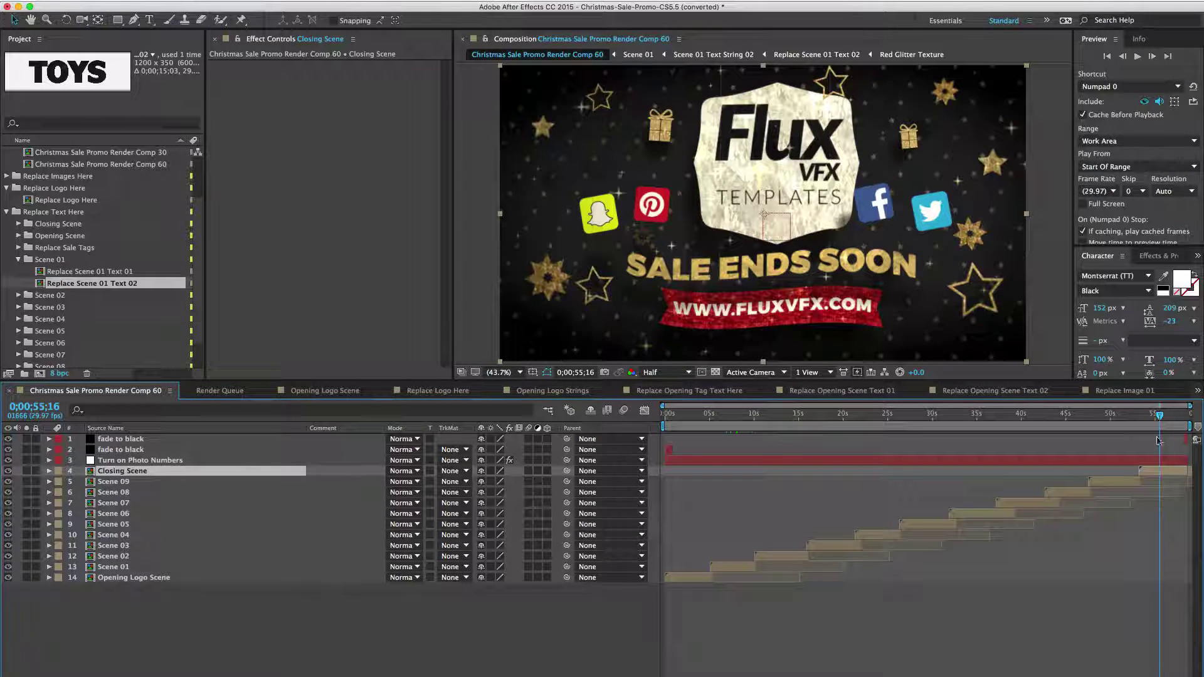
double_click(1156, 472)
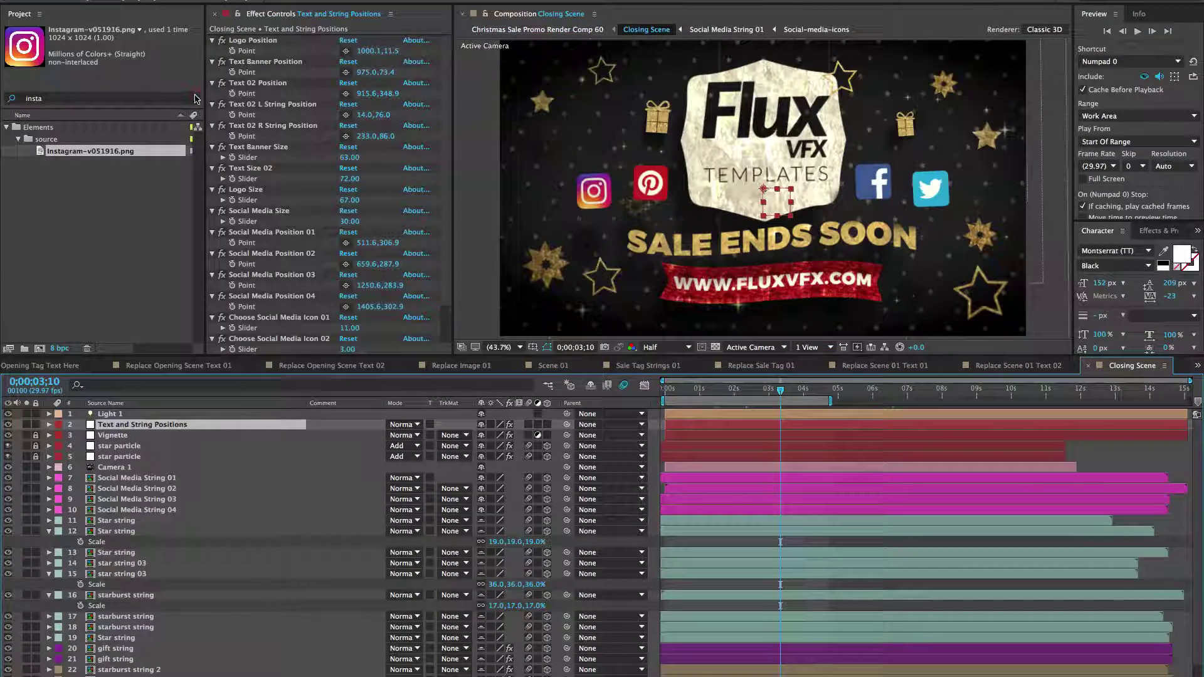
Clear the project search and open Replace Closing Scene Banner Text from the Closing Scene folder in Replace Text Here
left_click(196, 98)
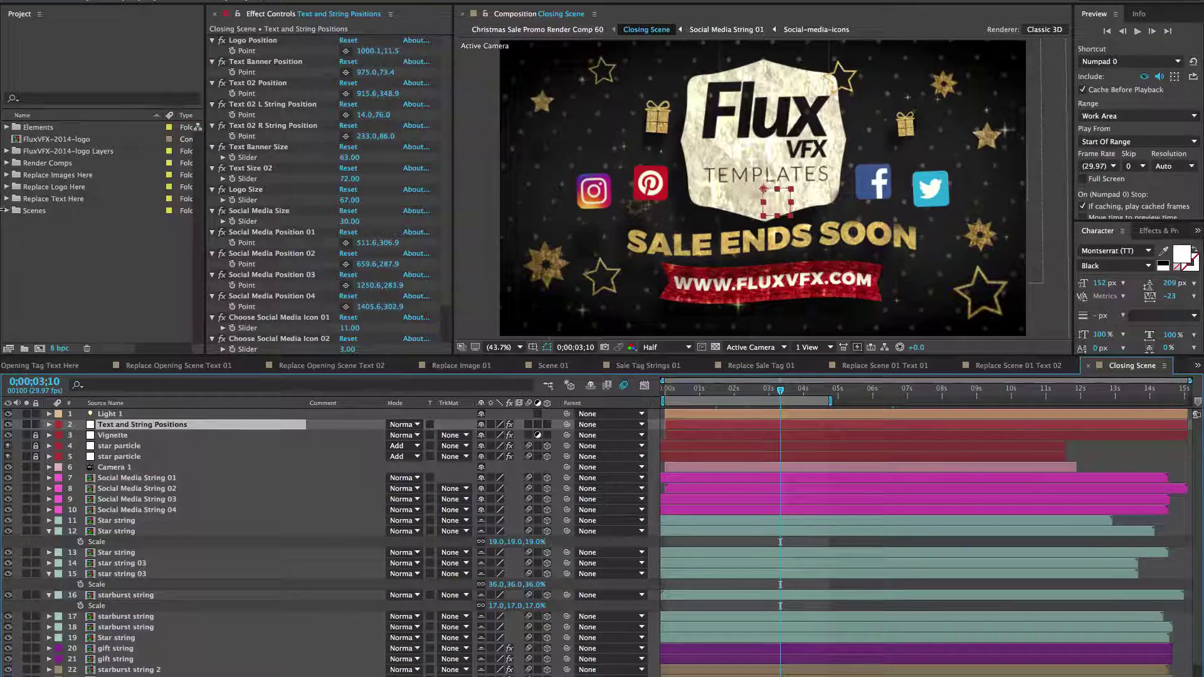
left_click(47, 200)
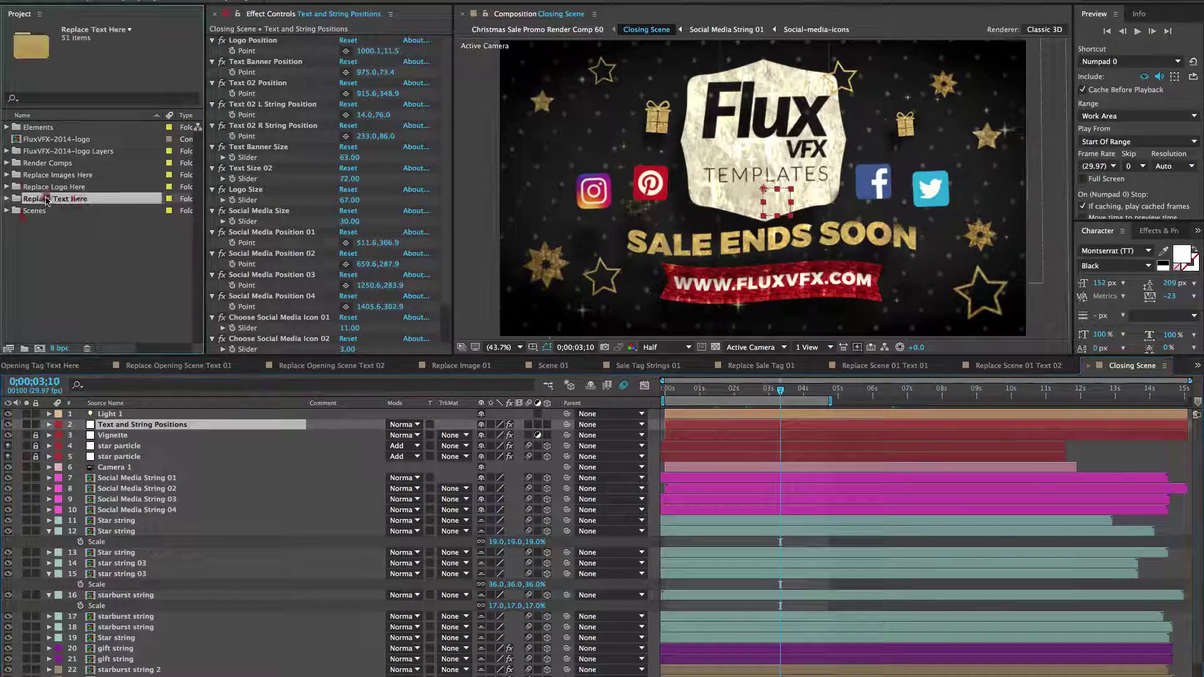
left_click(7, 199)
left_click(46, 200)
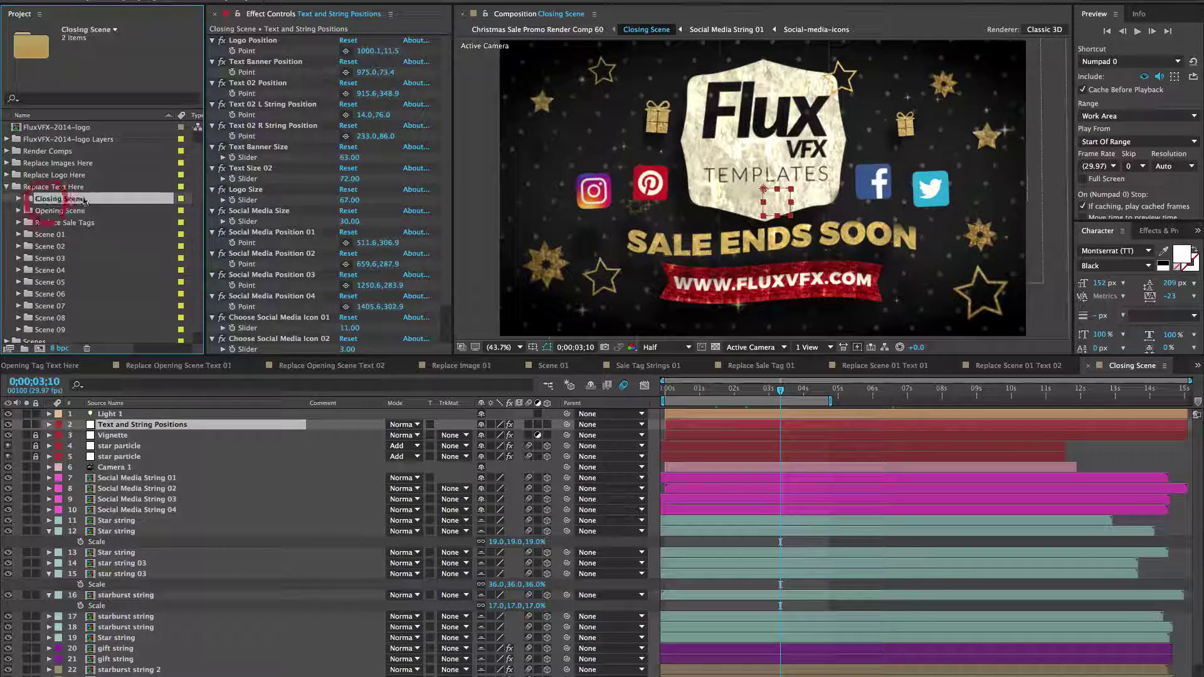
left_click(19, 199)
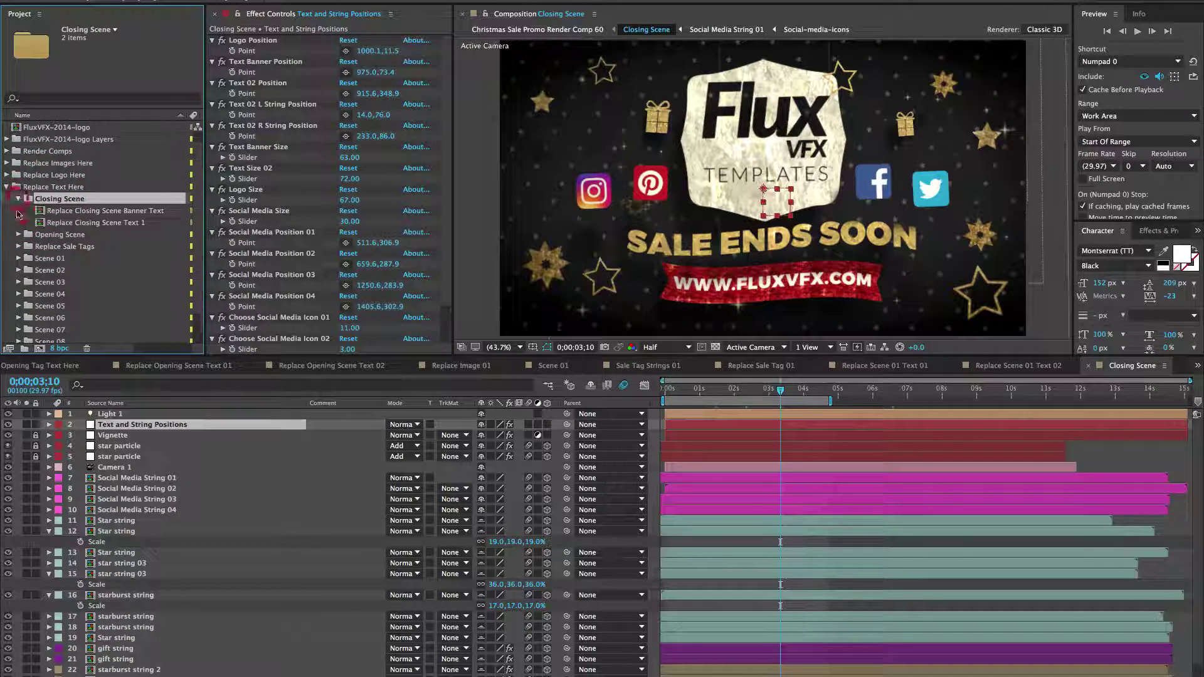
double_click(89, 216)
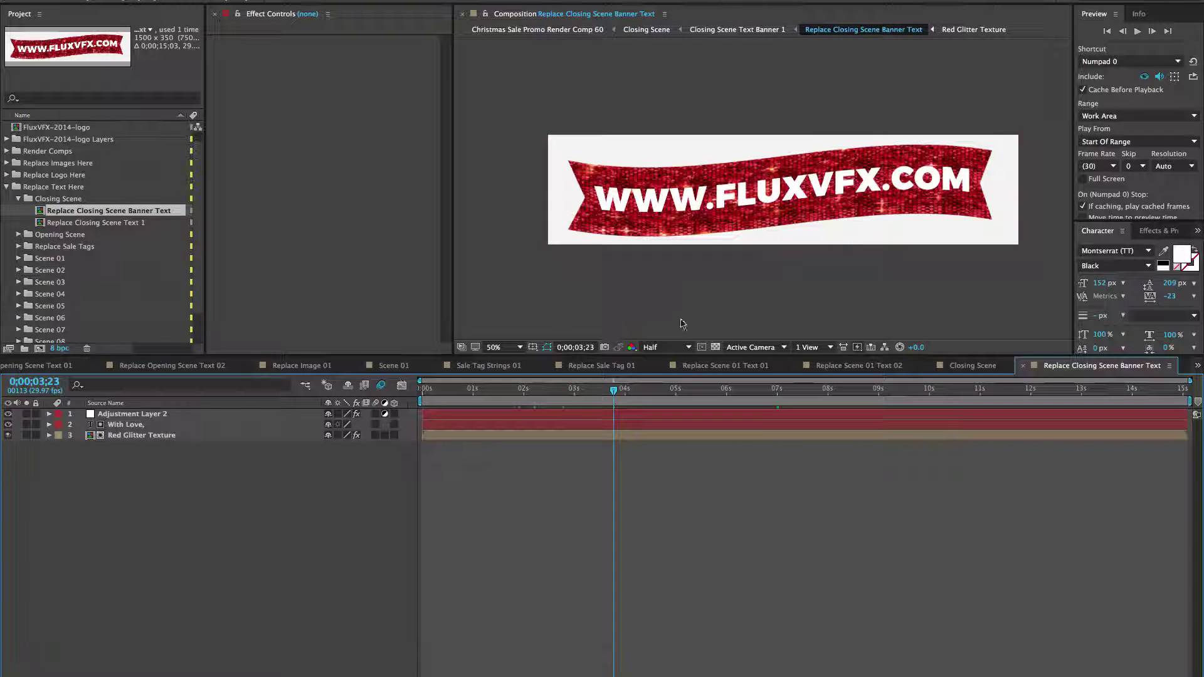
Change the closing banner text to YOUR-URL.COM
left_click(119, 426)
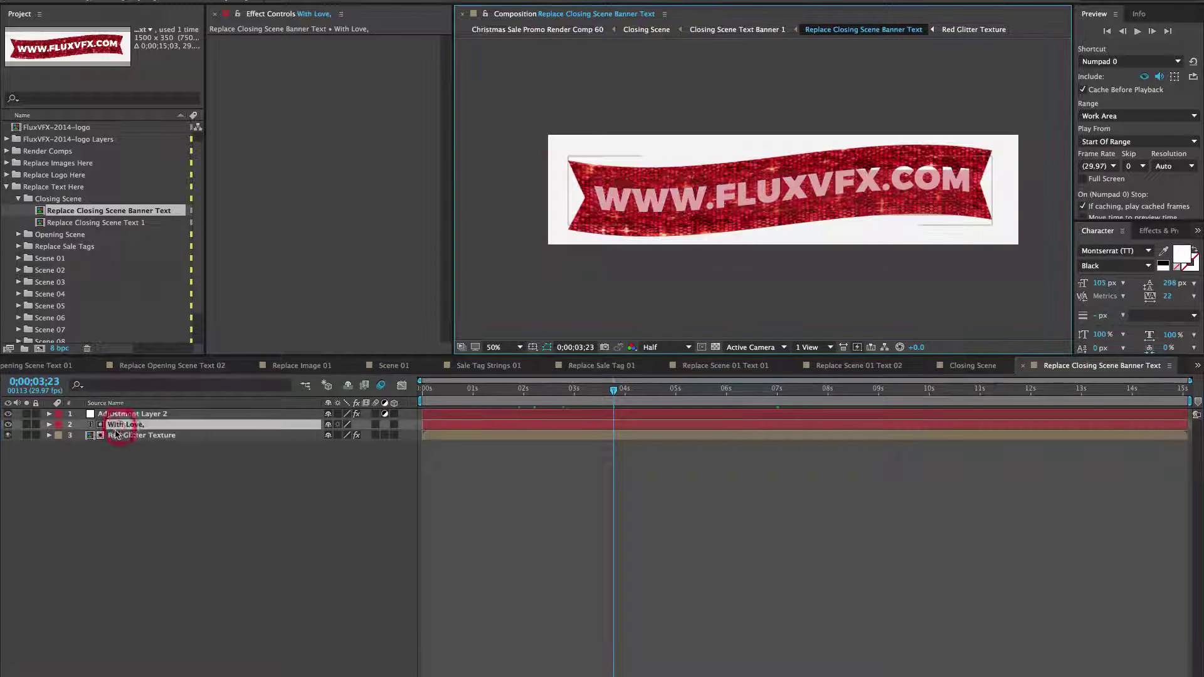
type("your")
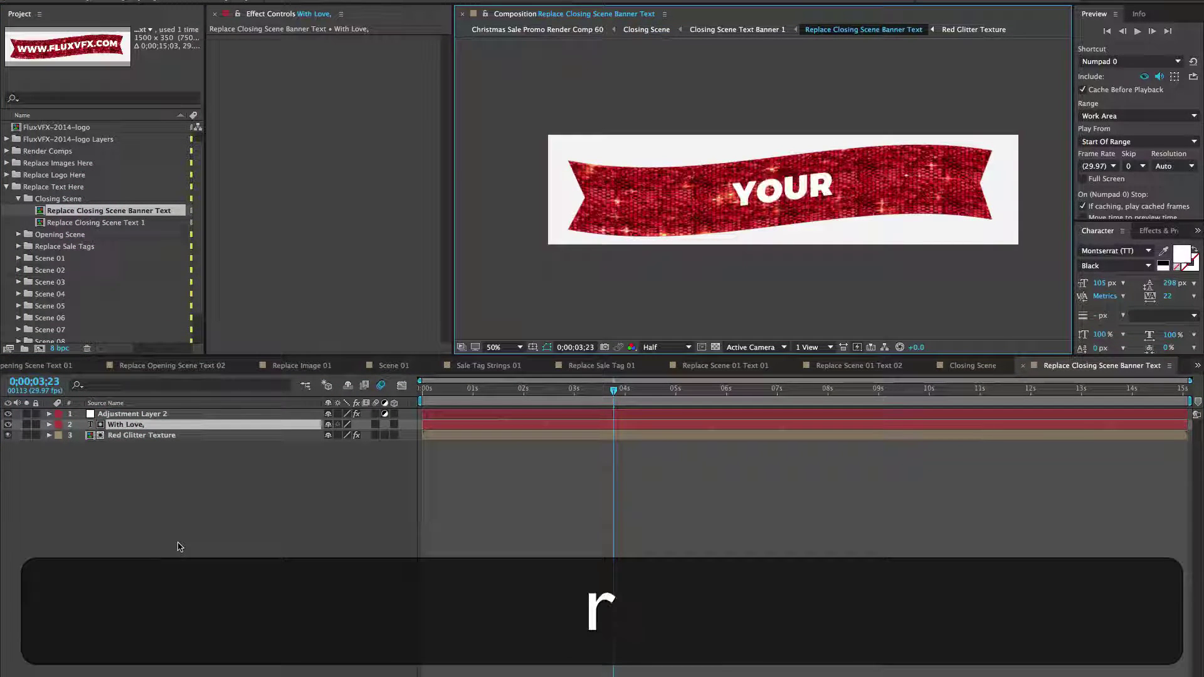
key("BackSpace")
type("-url.com")
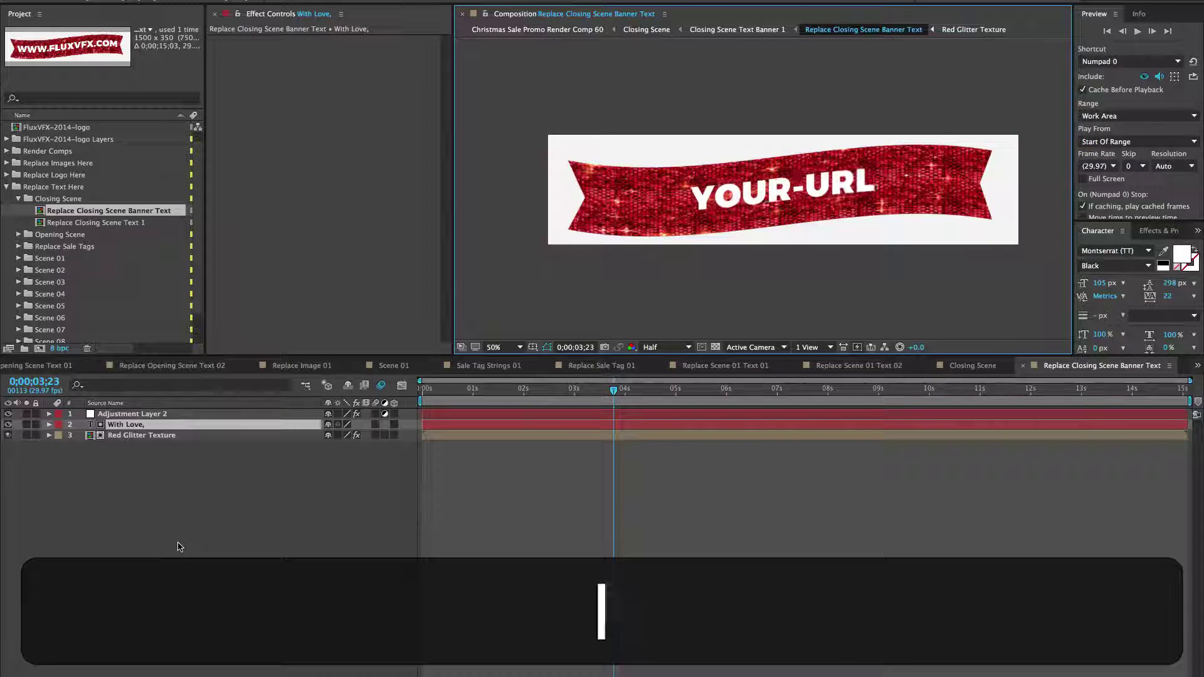
left_click(178, 465)
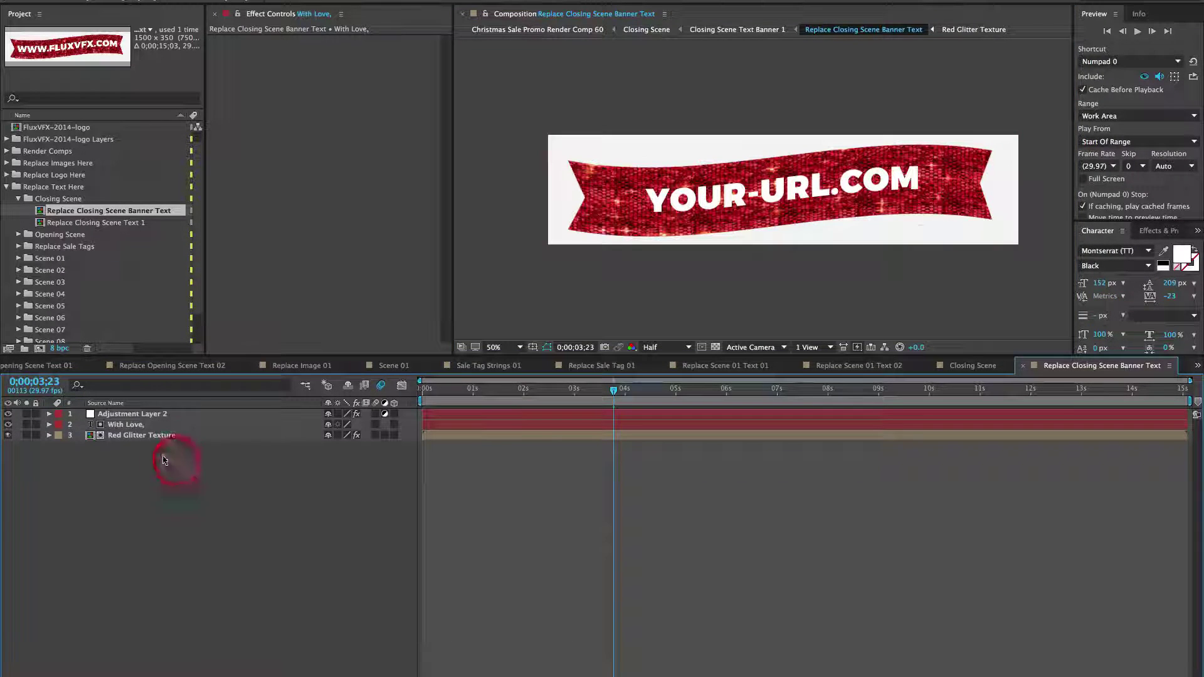
Show the Red Glitter Texture layer's Color Balance (HLS) controls and open the Replace Closing Scene Text 1 composition
left_click(140, 435)
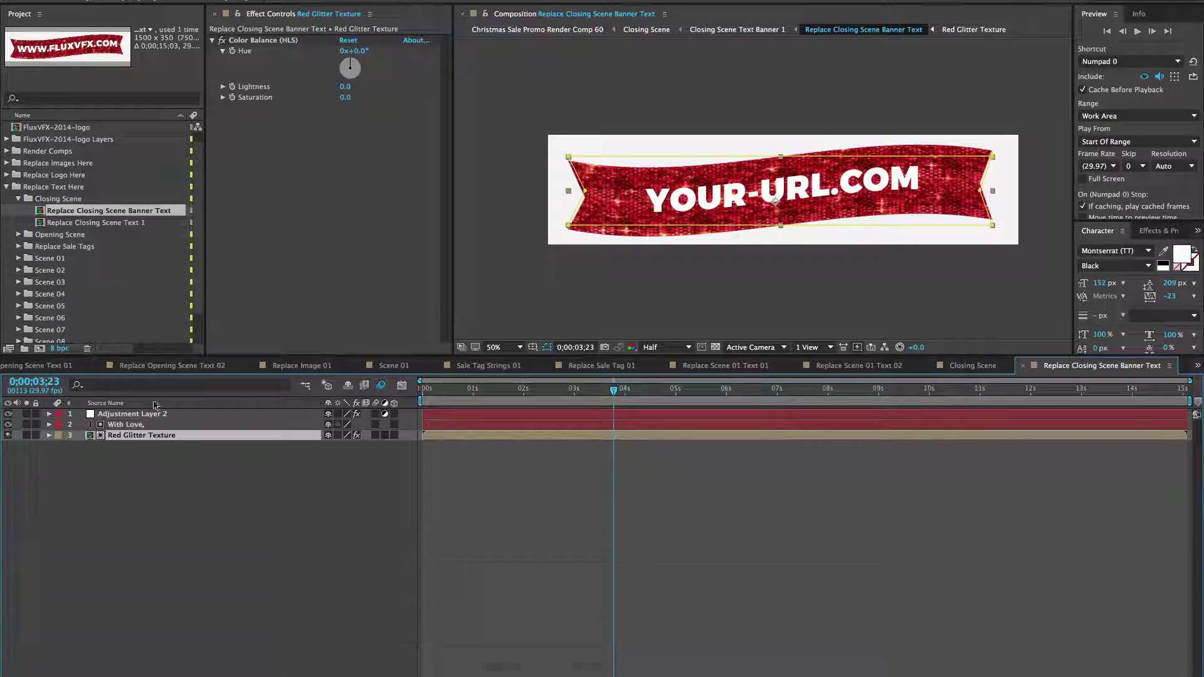
left_click(101, 223)
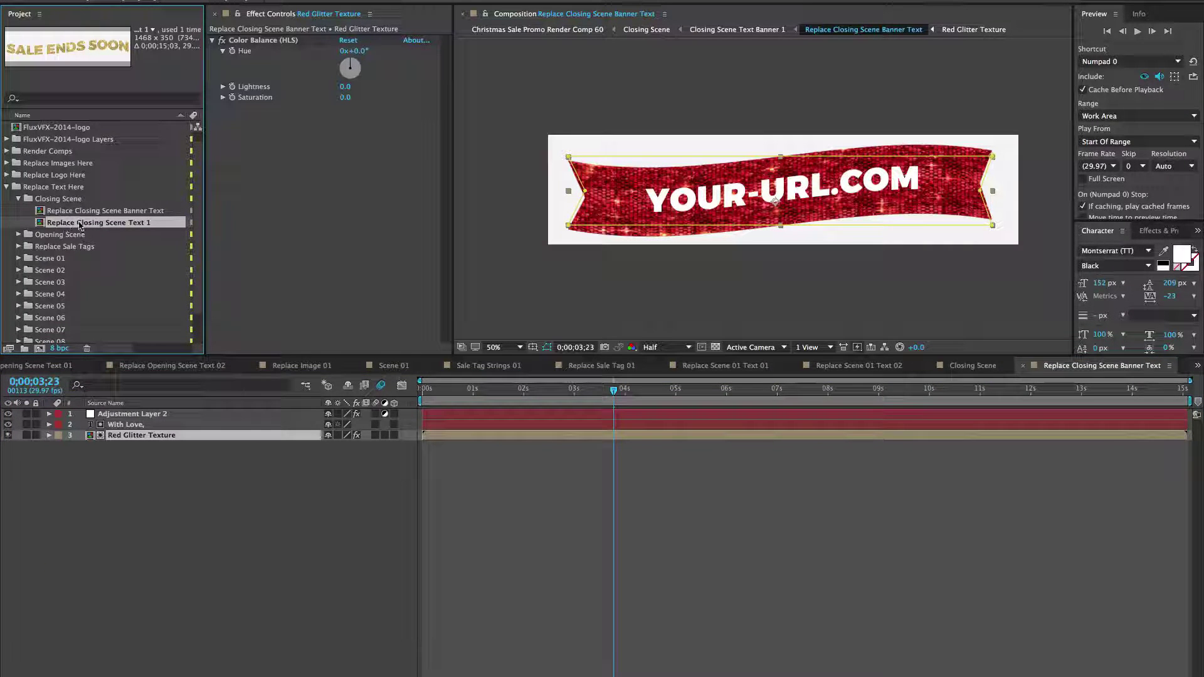
double_click(107, 223)
key("space")
key("v")
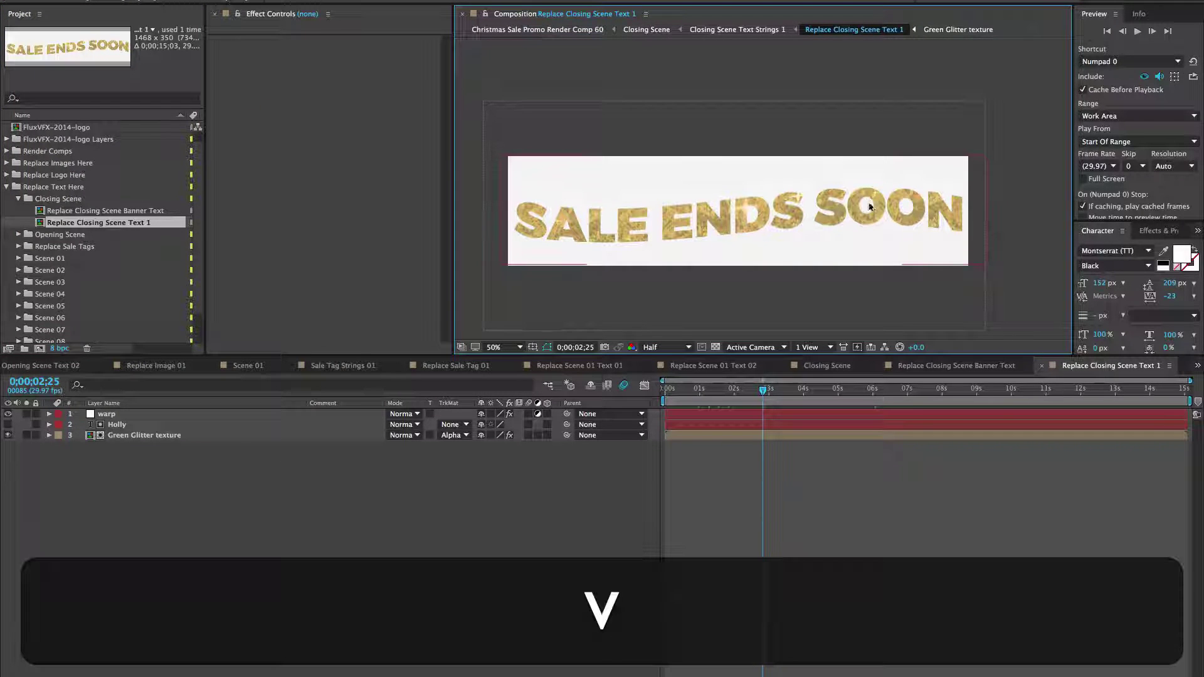
Change the text of the Holly layer to CHANGE TEXT
left_click(117, 425)
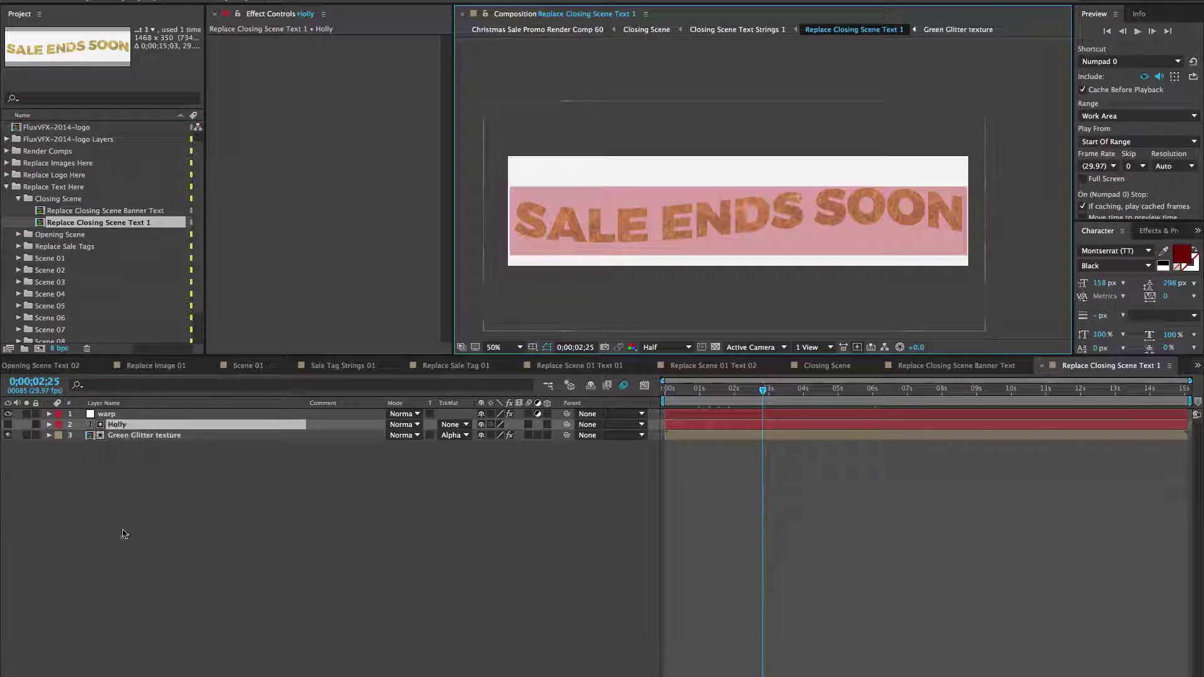
type("change text")
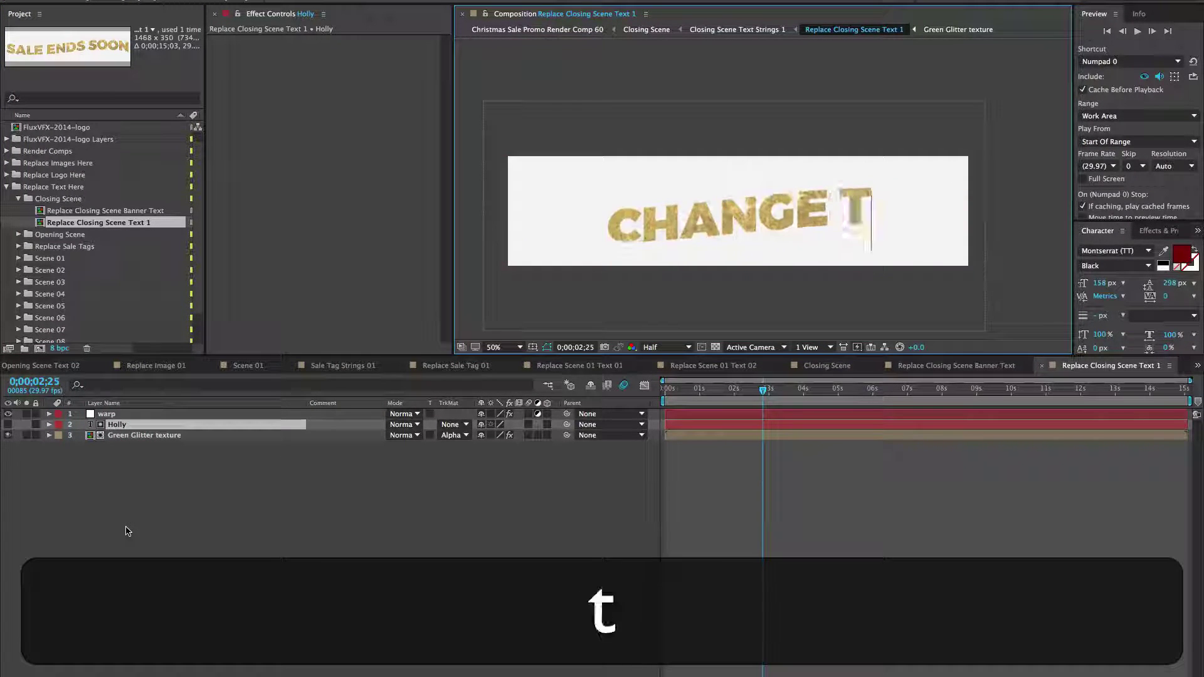
left_click(418, 505)
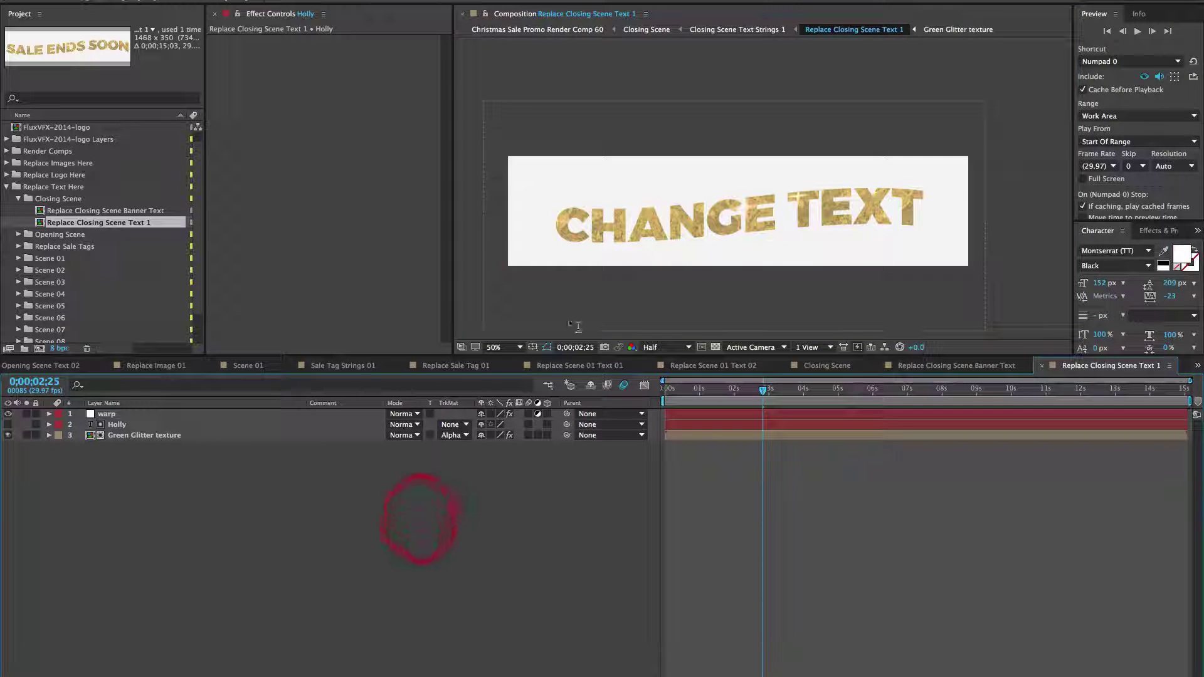
key("v")
Return to the Closing Scene composition and solo the Closing Scene Text Banner 1 and Closing Scene Text Strings 1 layers
left_click(825, 365)
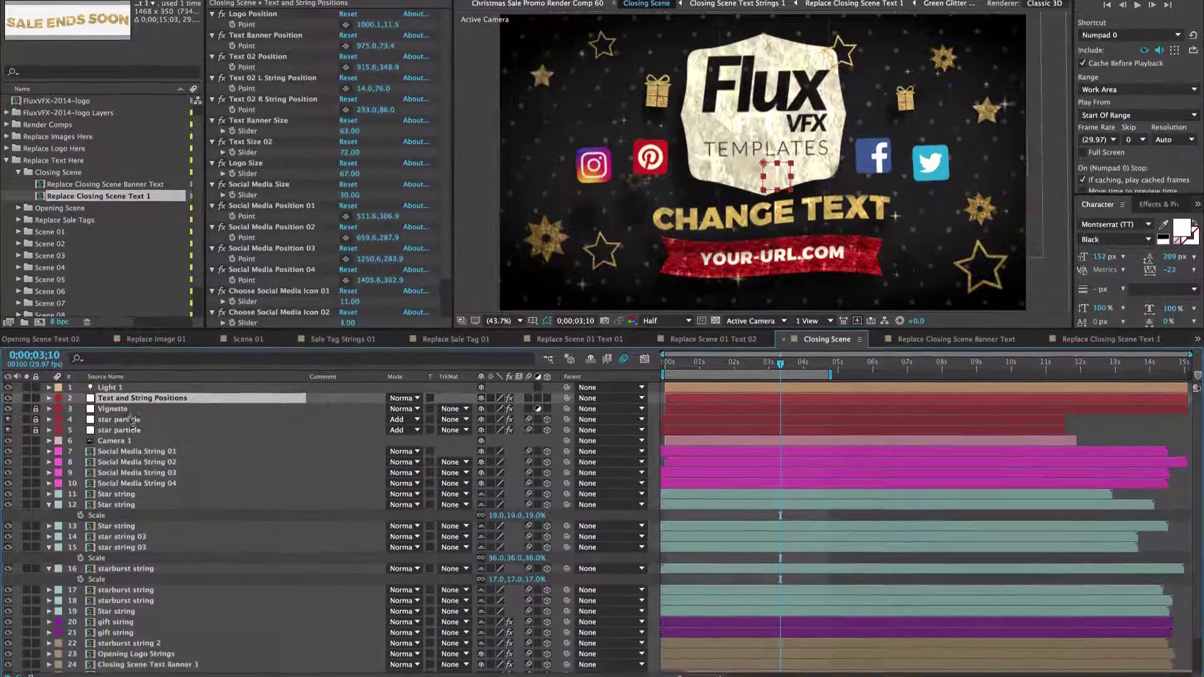
key("space")
scroll(94, 516, "down", 2)
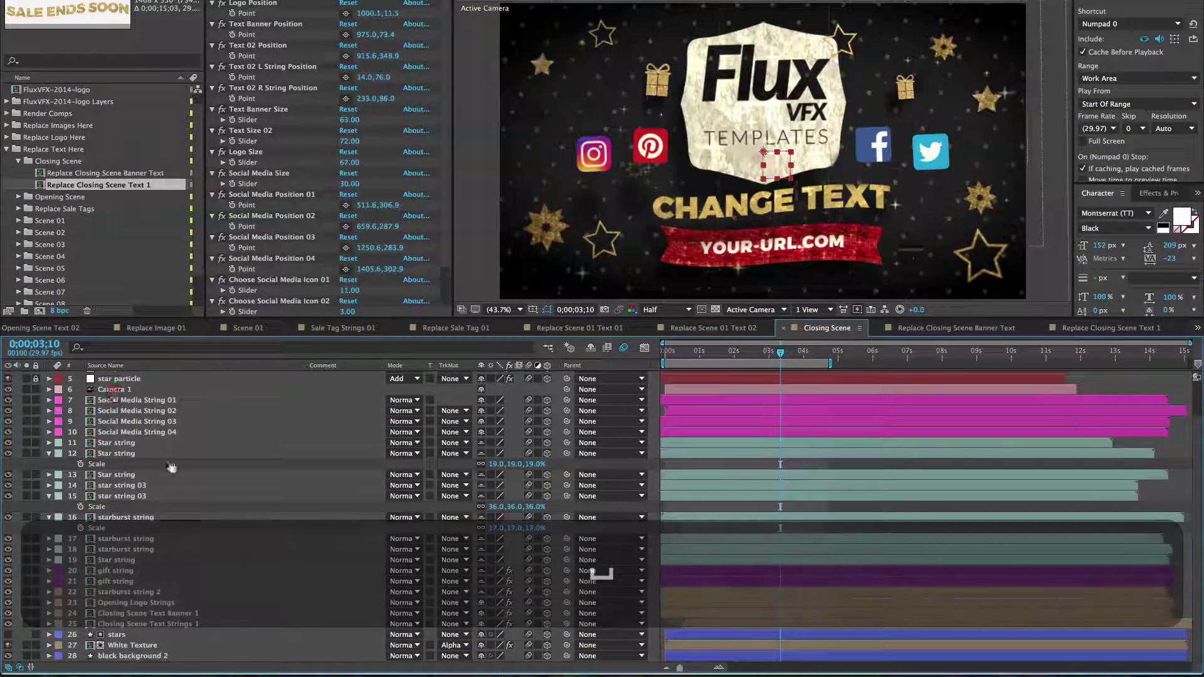
left_click(27, 614)
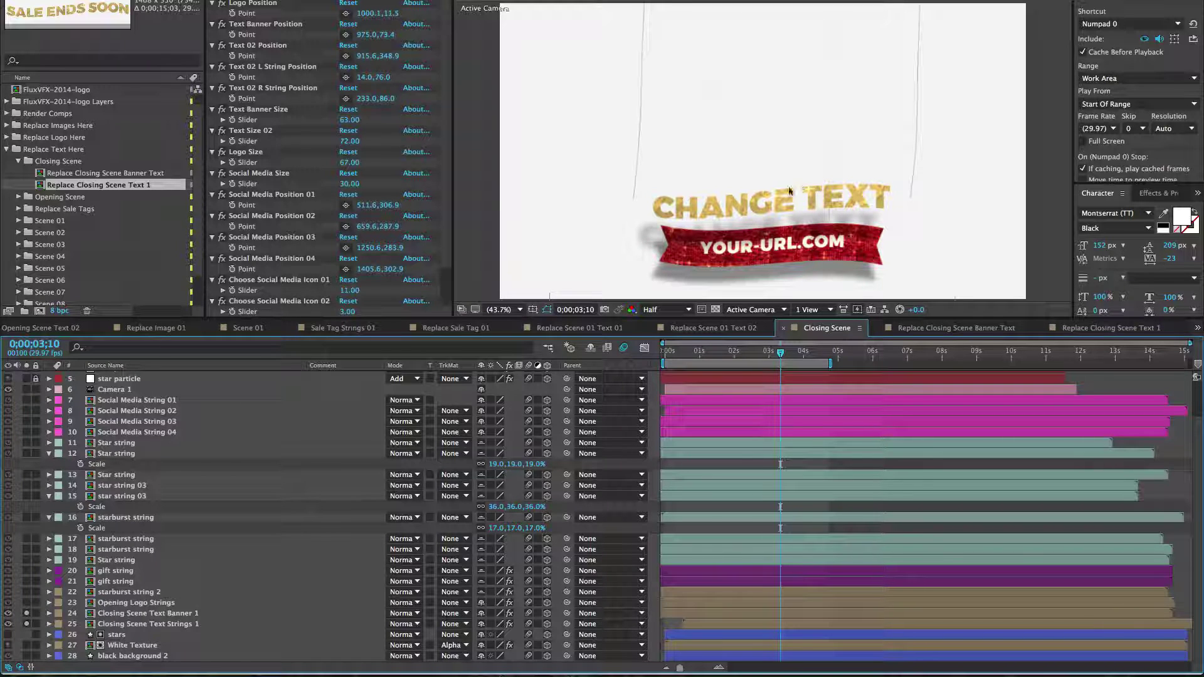
Select the Text and String Positions layer and adjust the horizontal value of its Text 02 L String Position
scroll(143, 396, "up", 2)
left_click(126, 387)
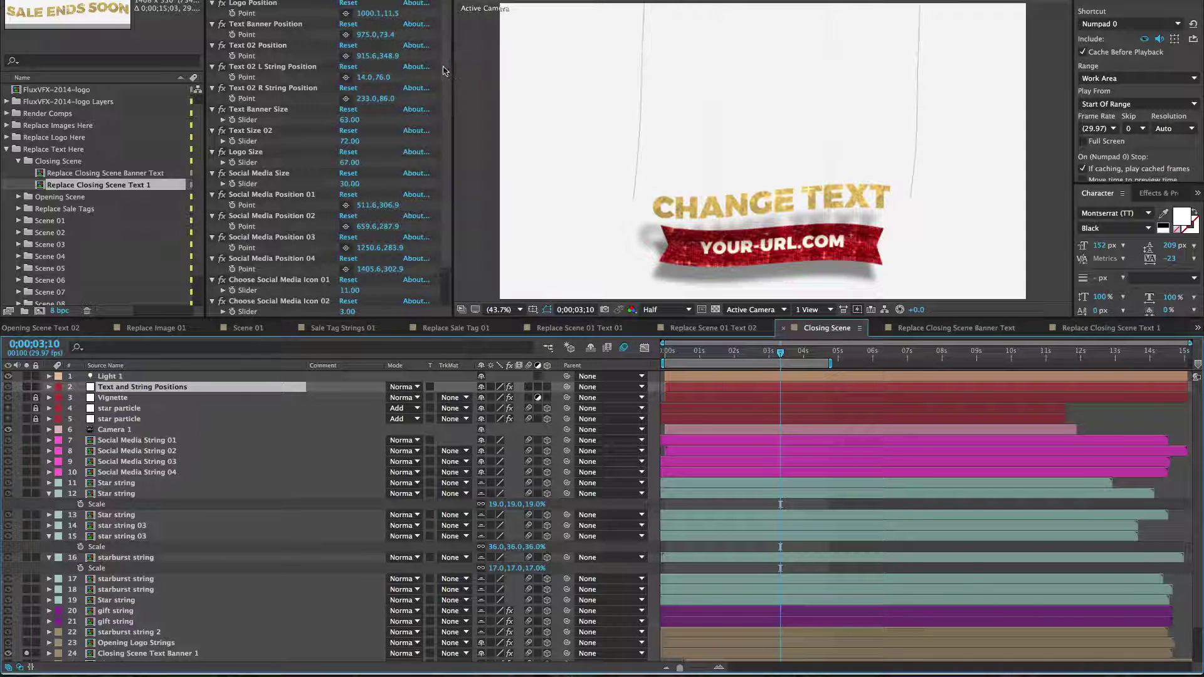
scroll(443, 71, "down", 2)
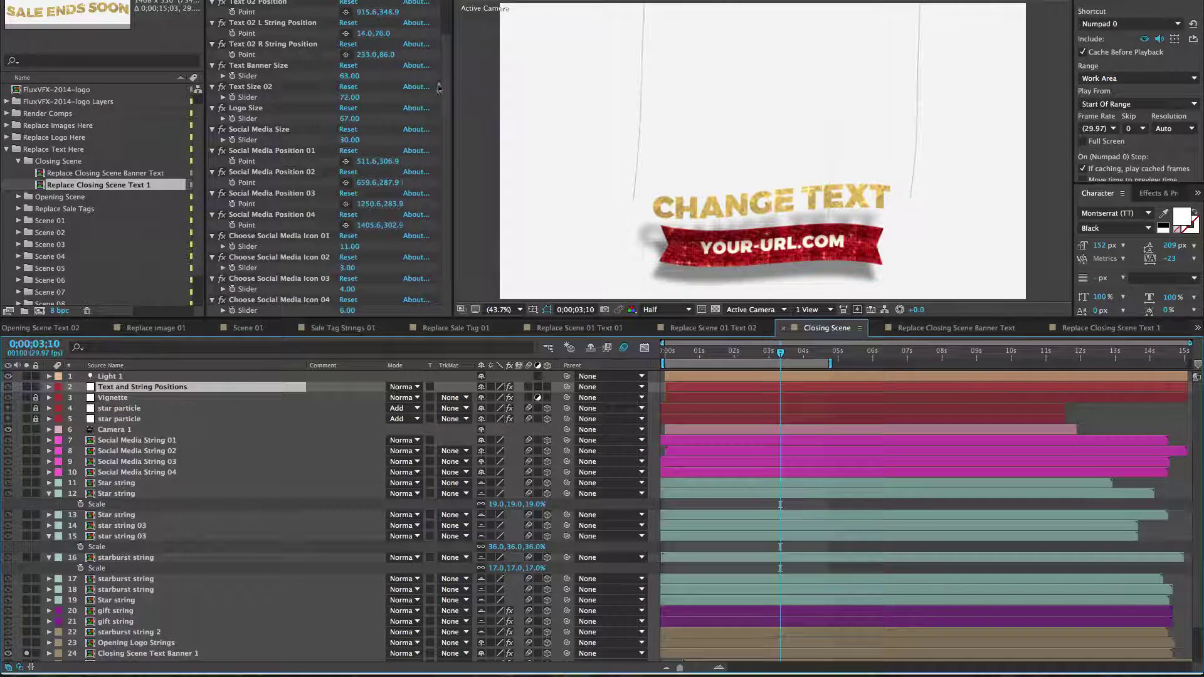
scroll(439, 87, "up", 2)
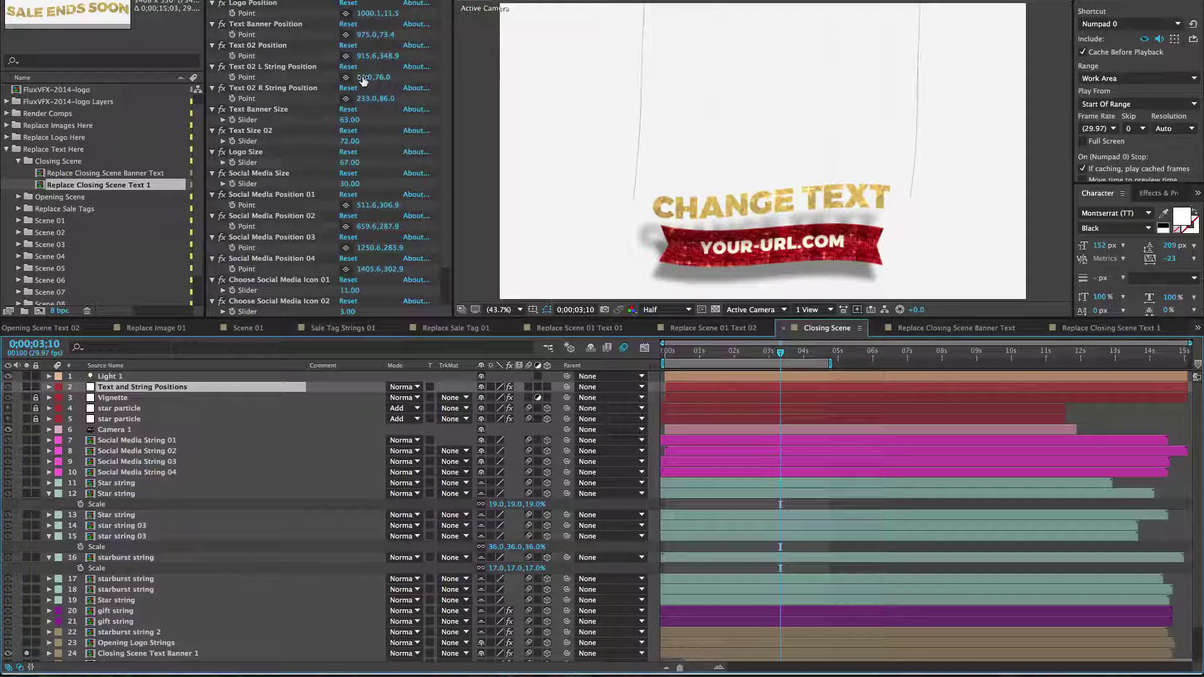
left_click_drag(363, 79, 271, 111)
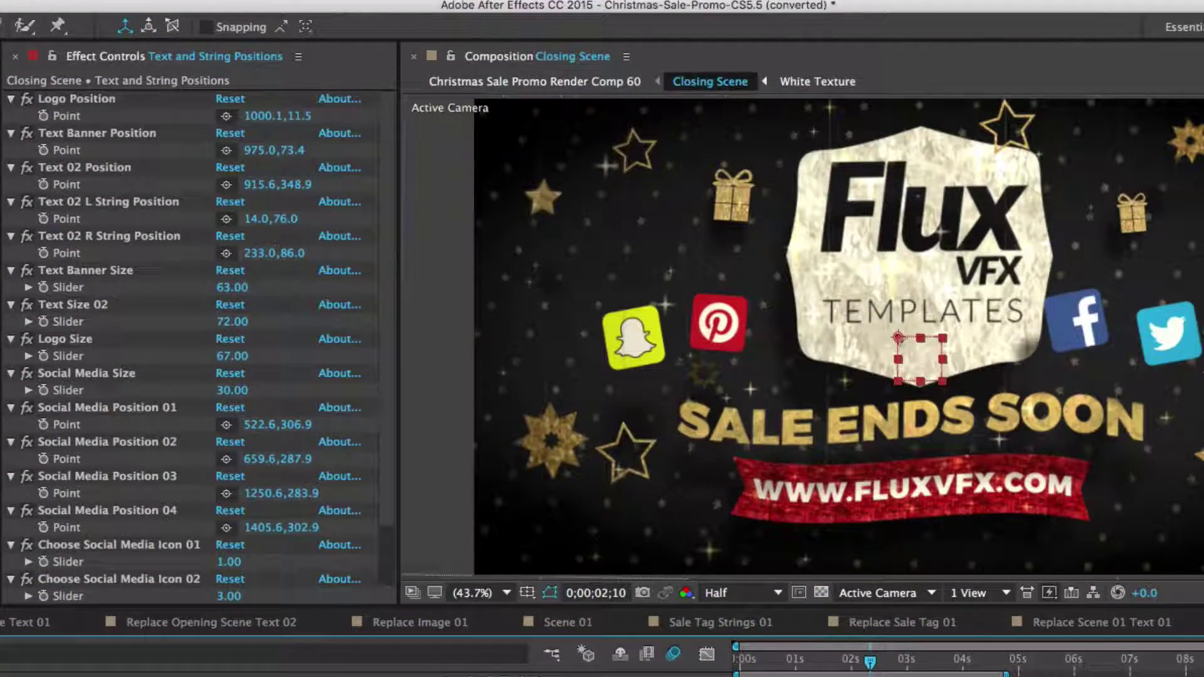
Locate the Social Media Size control and try toggling the visibility of the Social Media String 01 to 04 layers
scroll(389, 226, "down", 4)
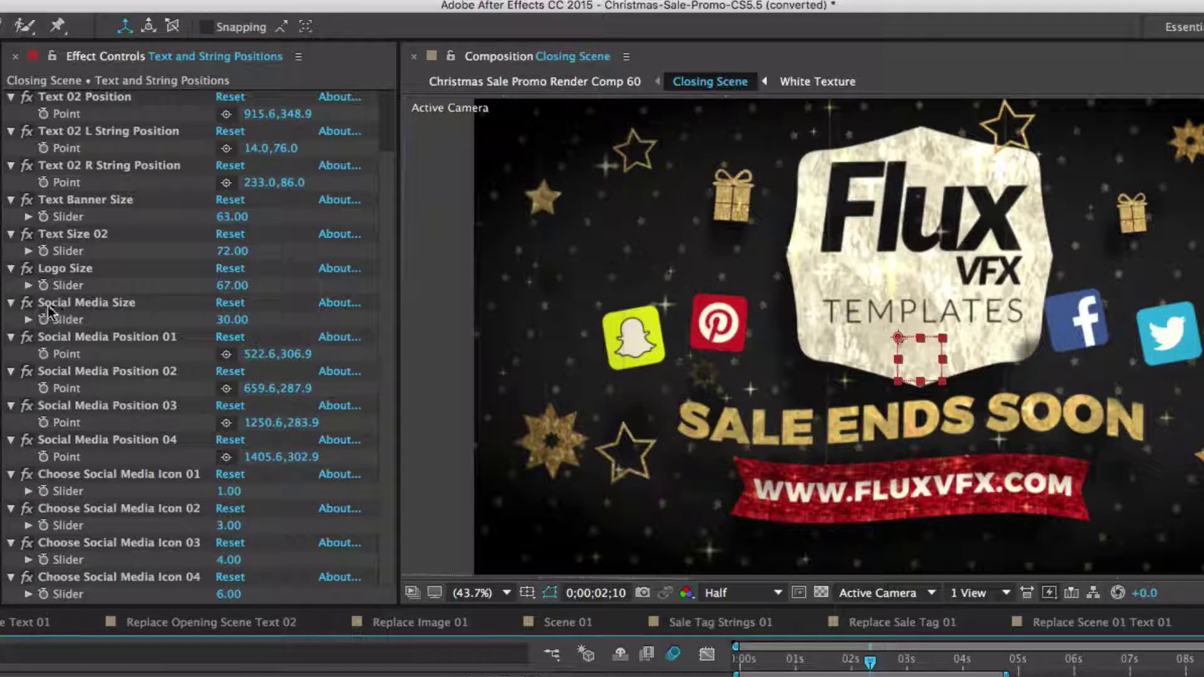
left_click(99, 307)
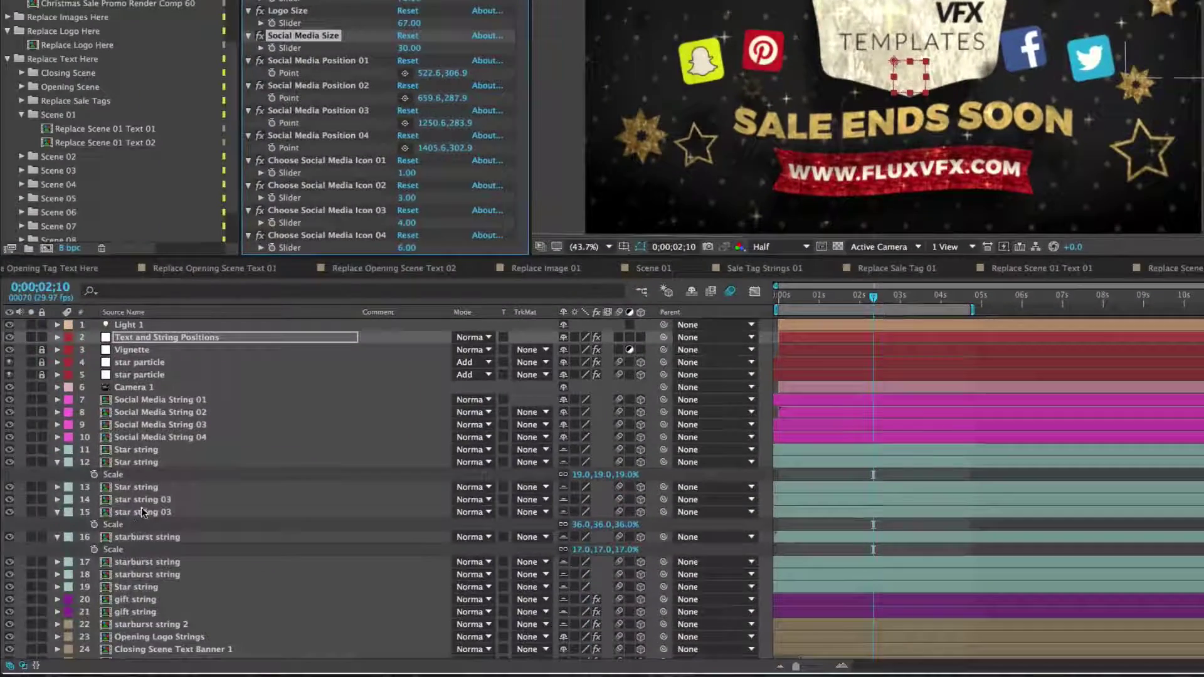
left_click(123, 402)
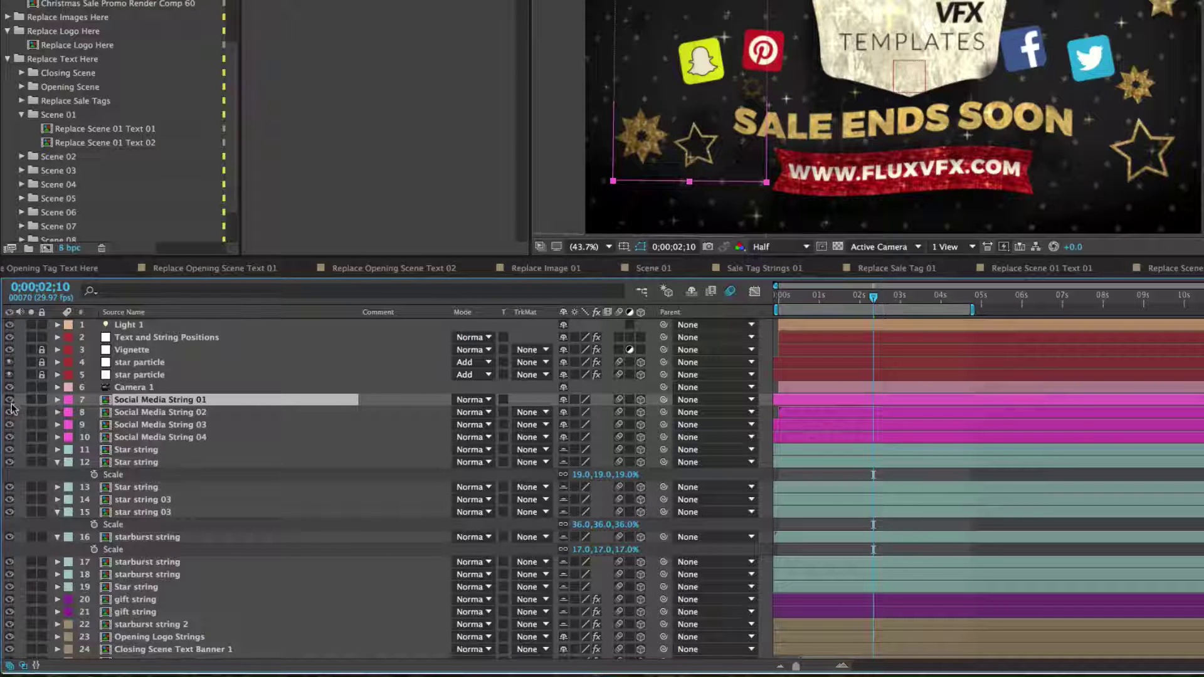
left_click_drag(10, 401, 10, 437)
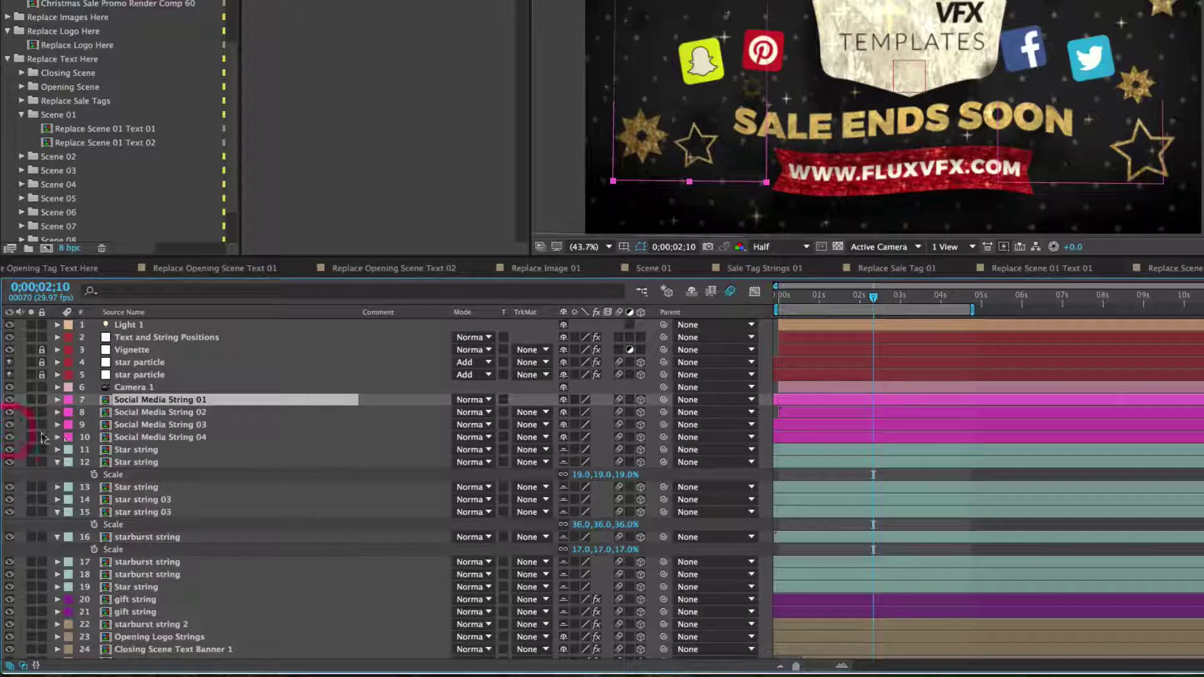
Try scrubbing Social Media Size on the Text and String Positions layer and set Social Media Position 01 to 511.6, 306.9
left_click(175, 339)
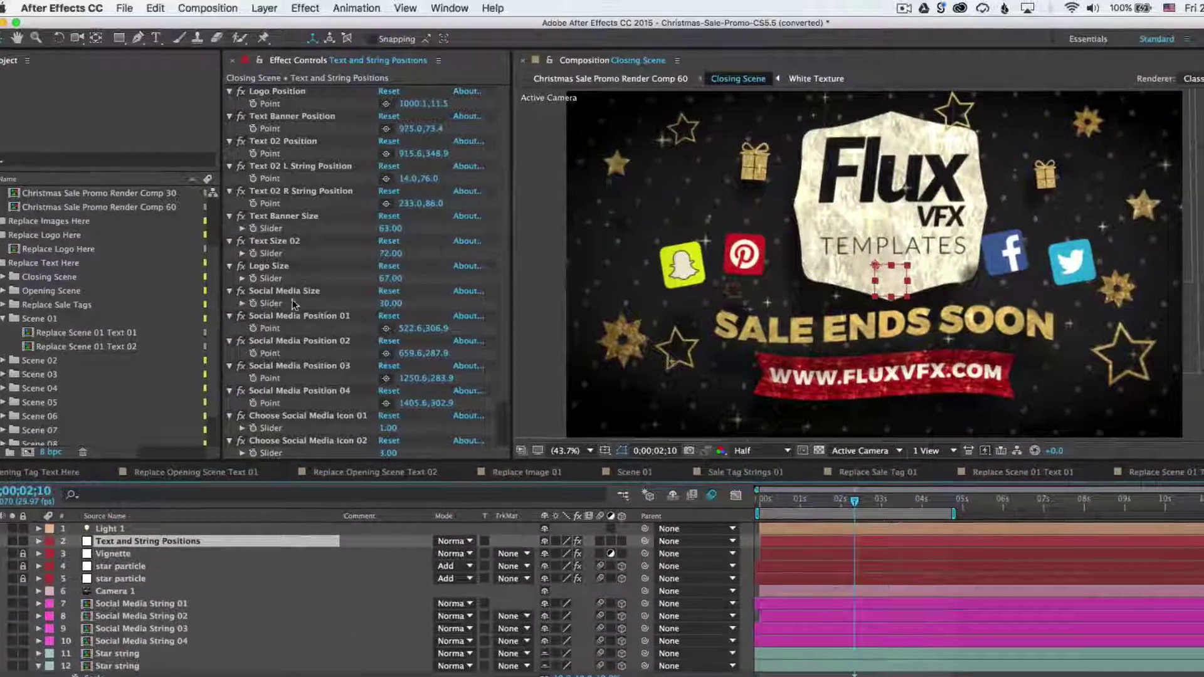
left_click(285, 291)
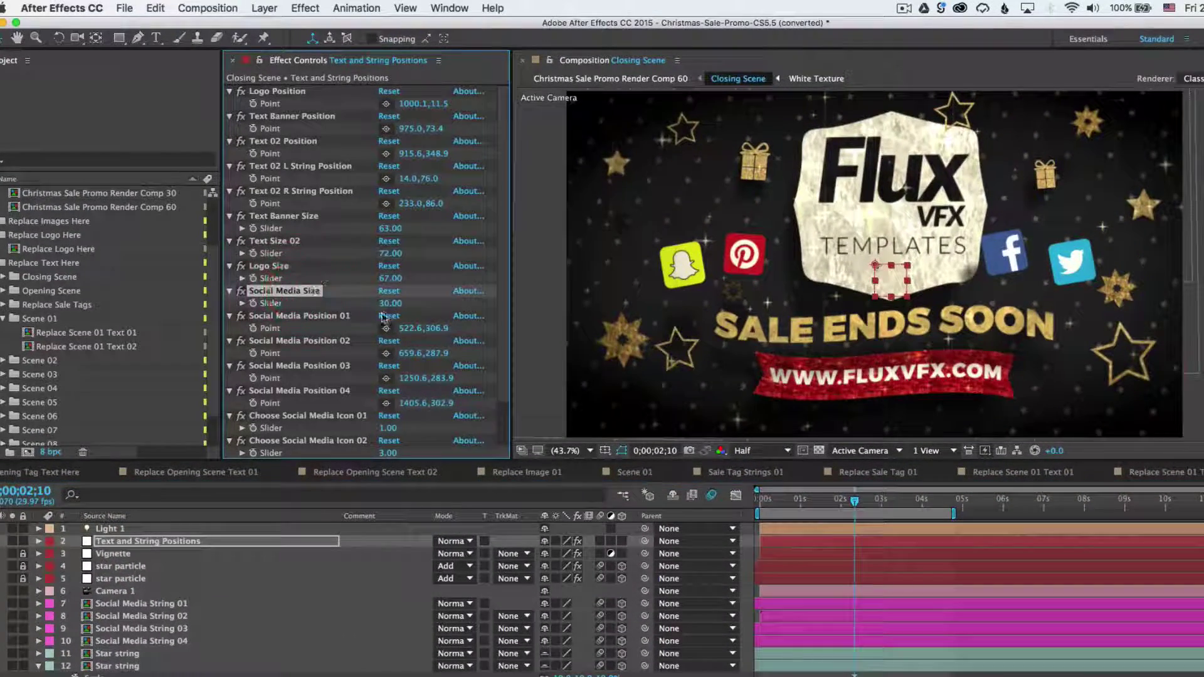
left_click_drag(401, 304, 402, 307)
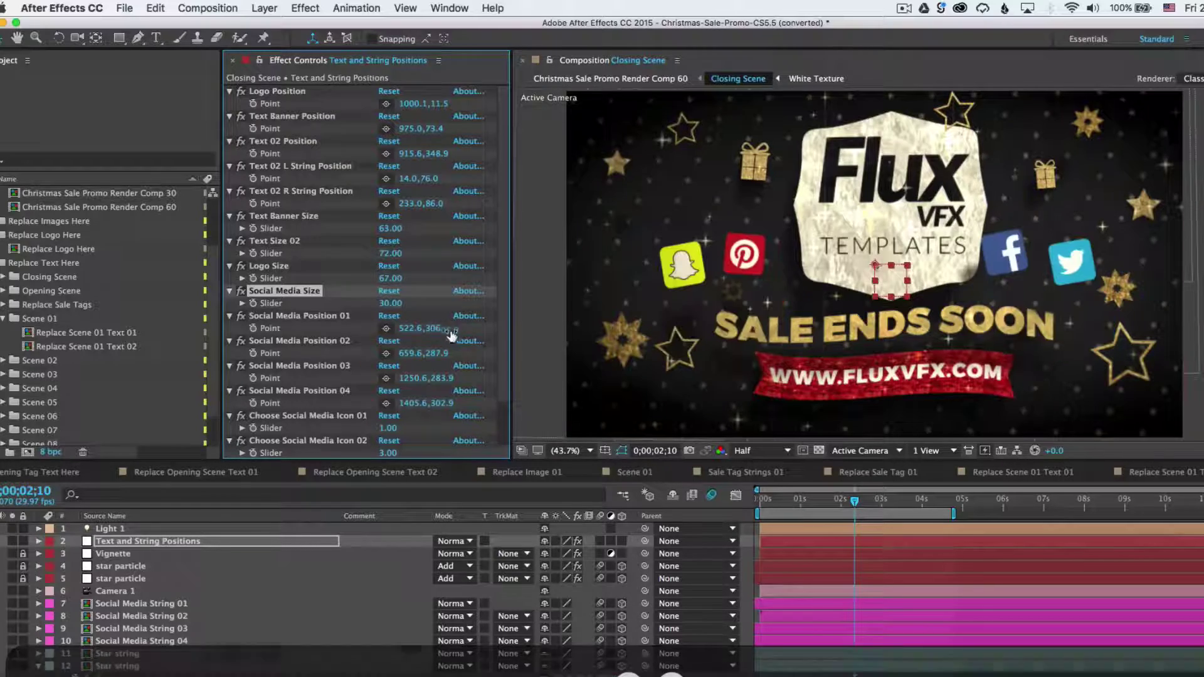
left_click(386, 328)
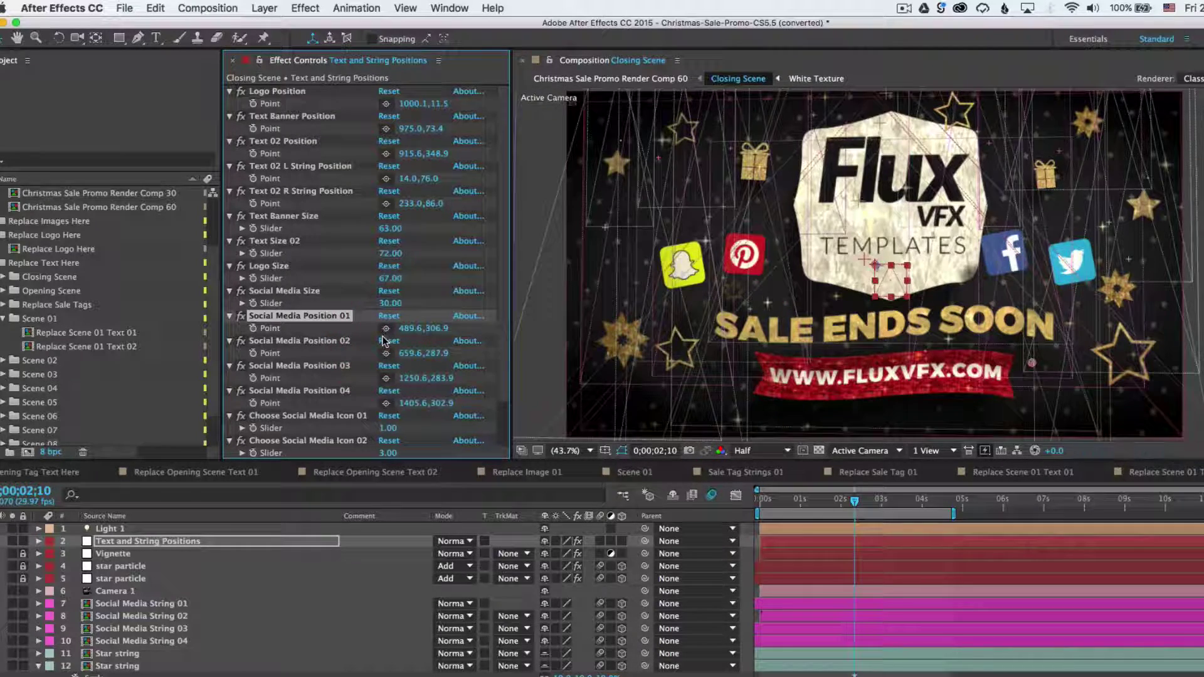
left_click_drag(419, 329, 436, 336)
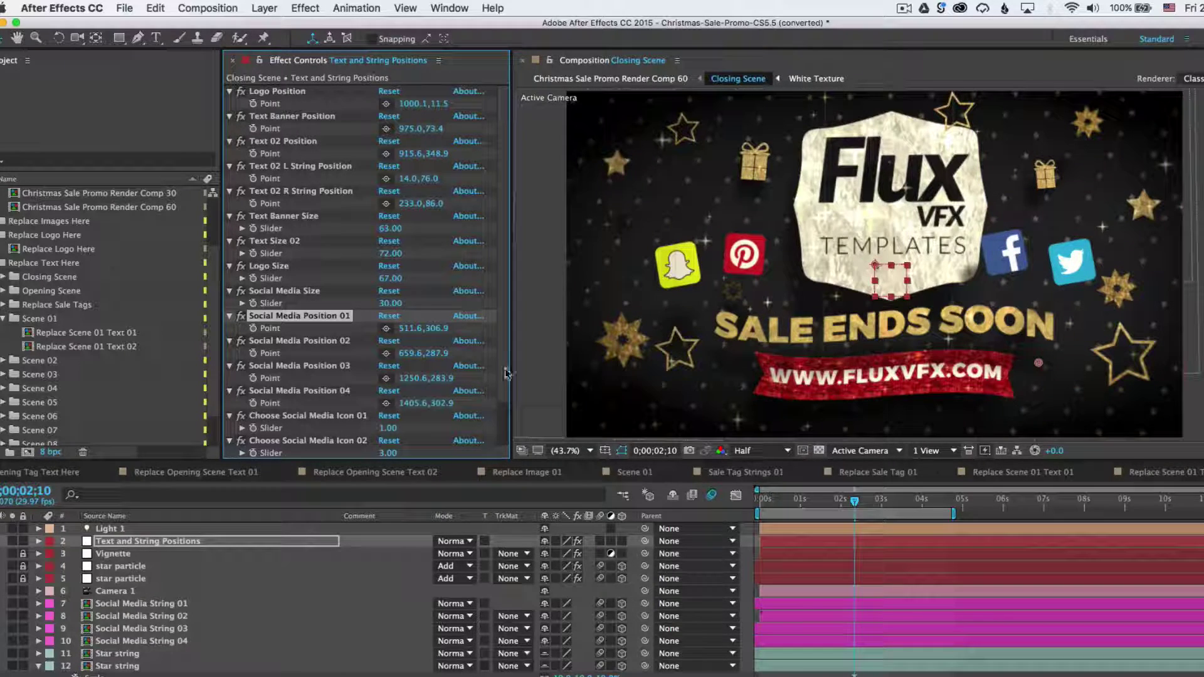
Step the Choose Social Media Icon 01 slider through the values 2, 3 and 4
left_click_drag(505, 371, 505, 392)
left_click(332, 367)
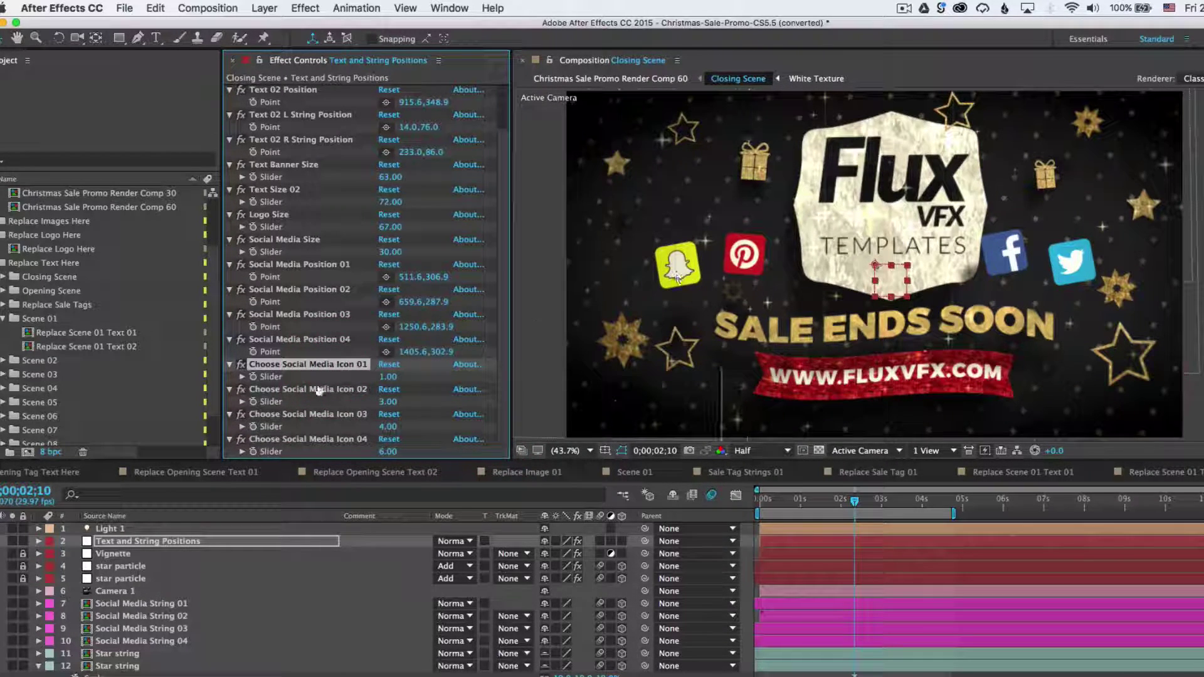
left_click(389, 377)
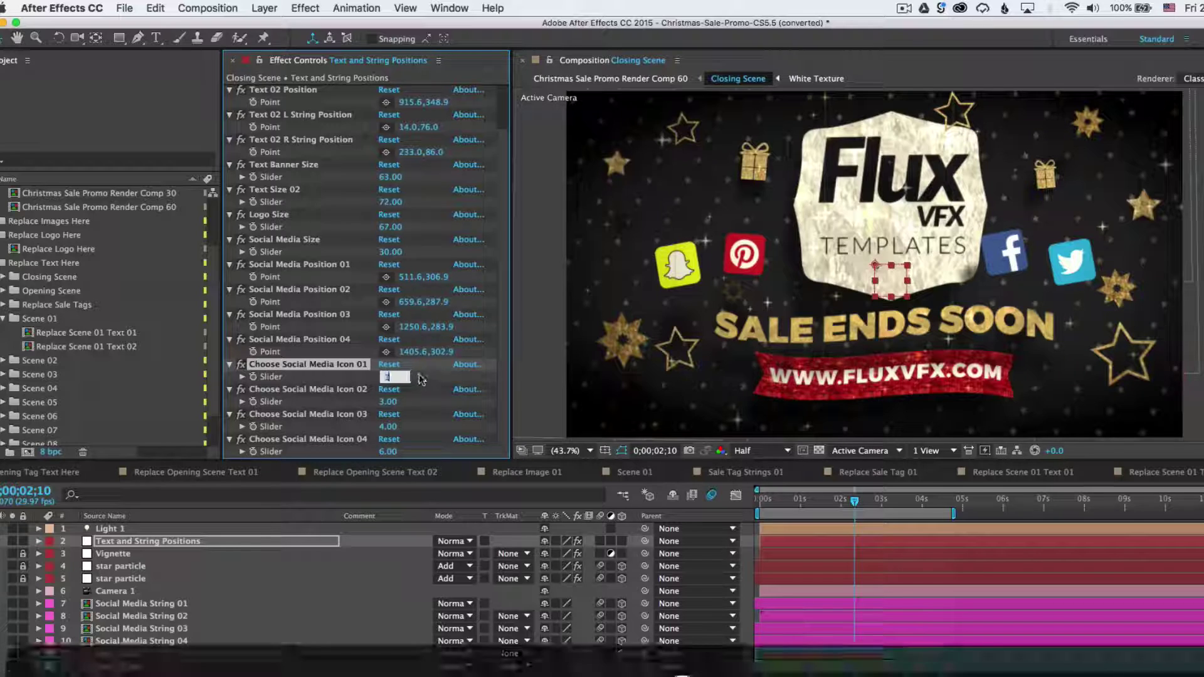
type("2")
key("Return")
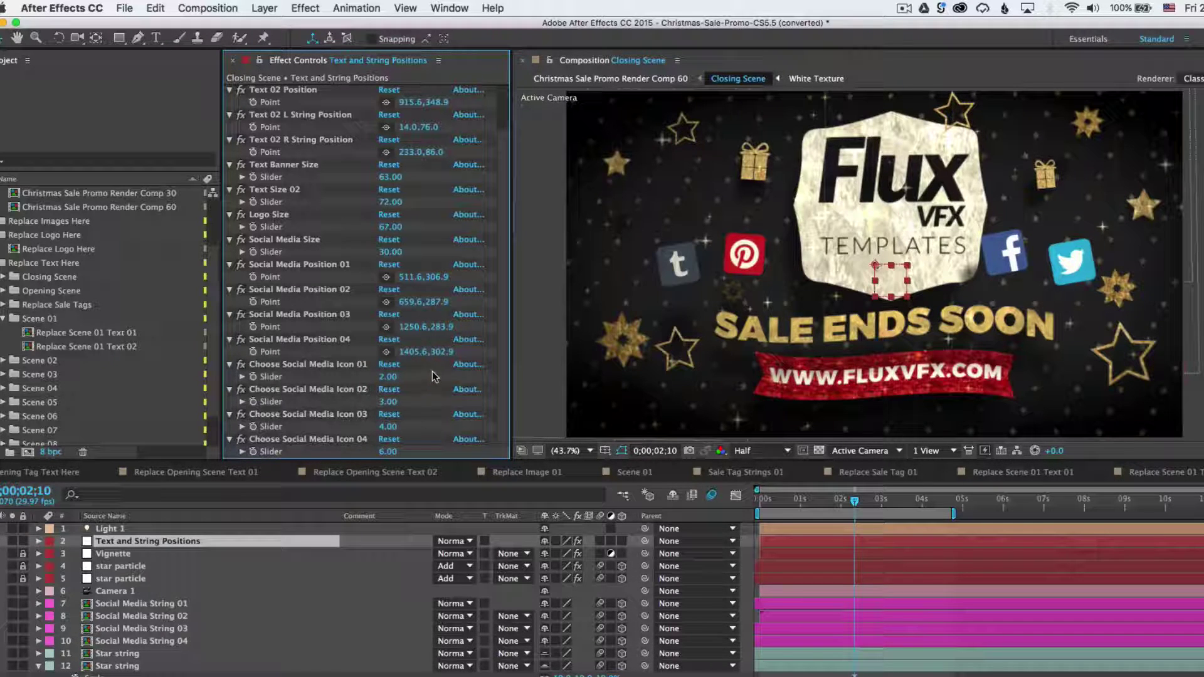
left_click(388, 377)
type("3")
key("Return")
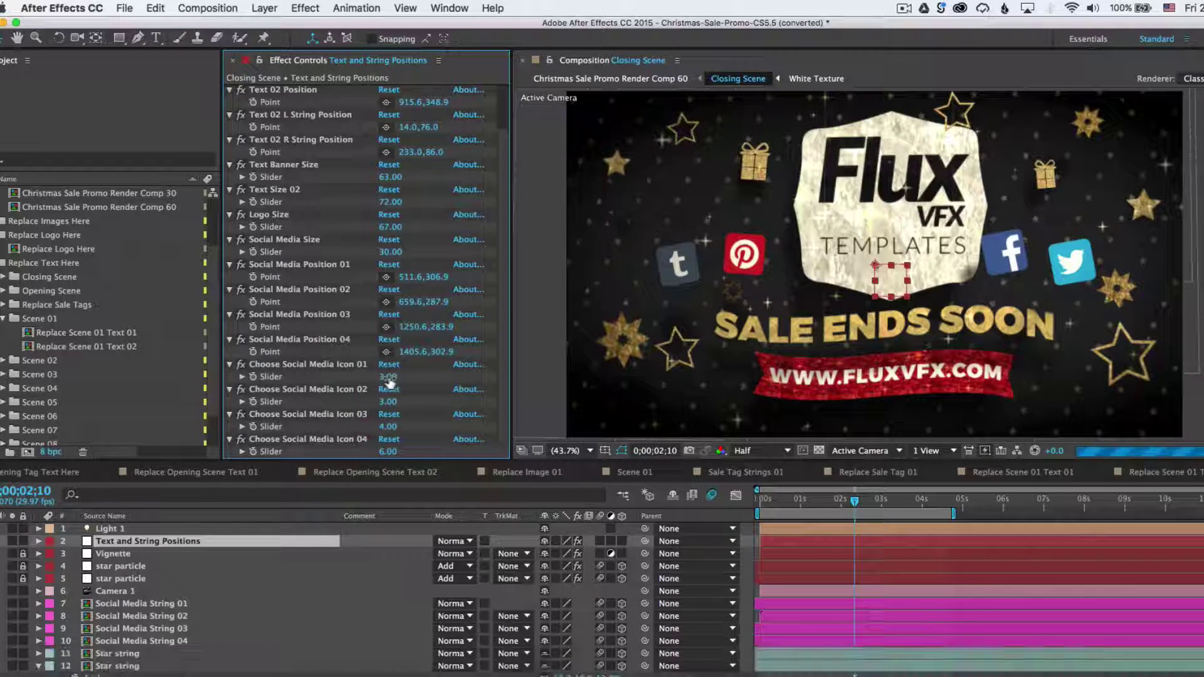
left_click(388, 377)
type("4")
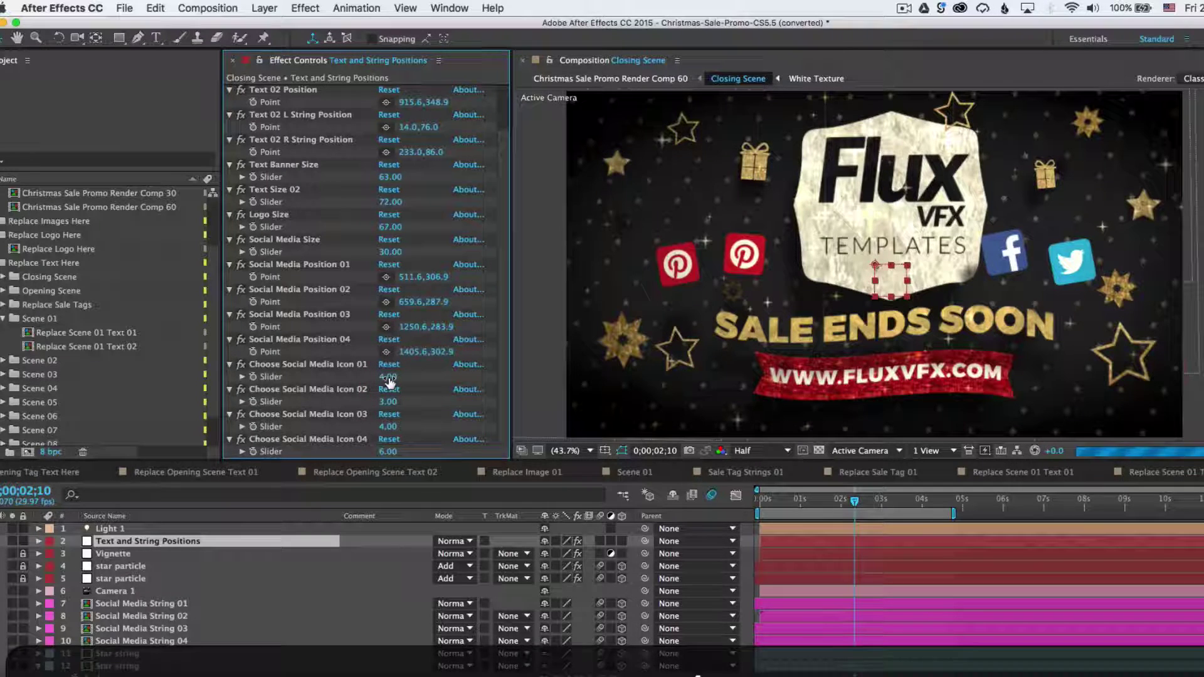
key("Return")
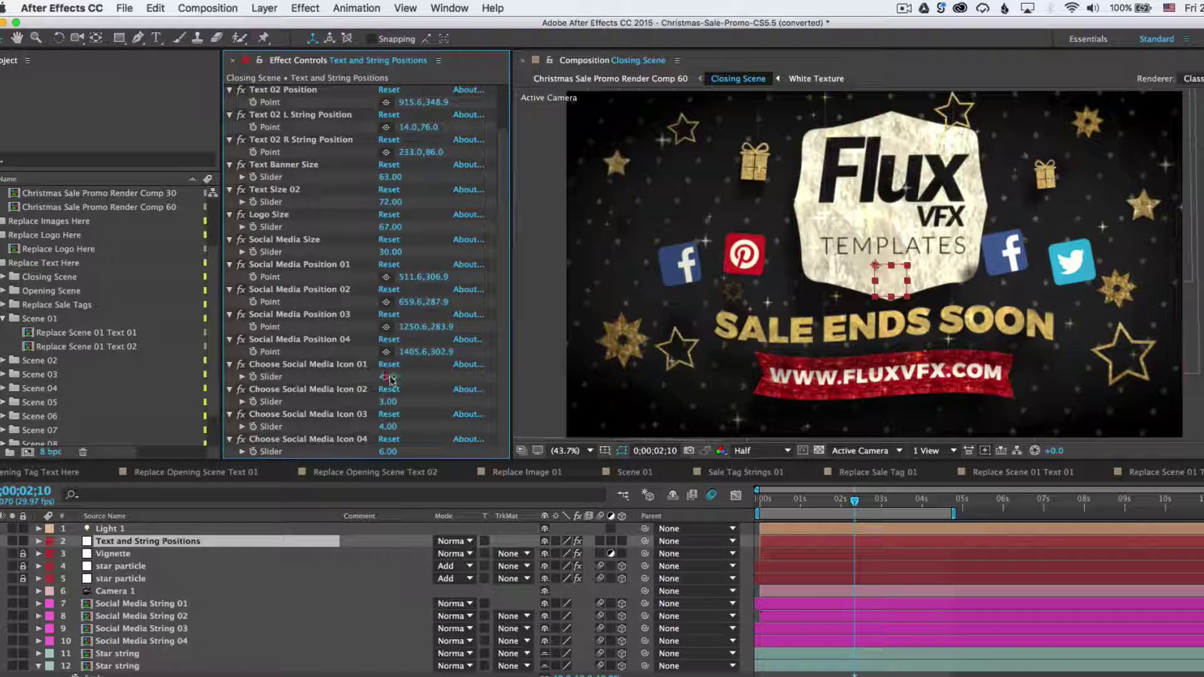
Continue the Choose Social Media Icon 01 slider through the values 5 and 6
left_click(389, 377)
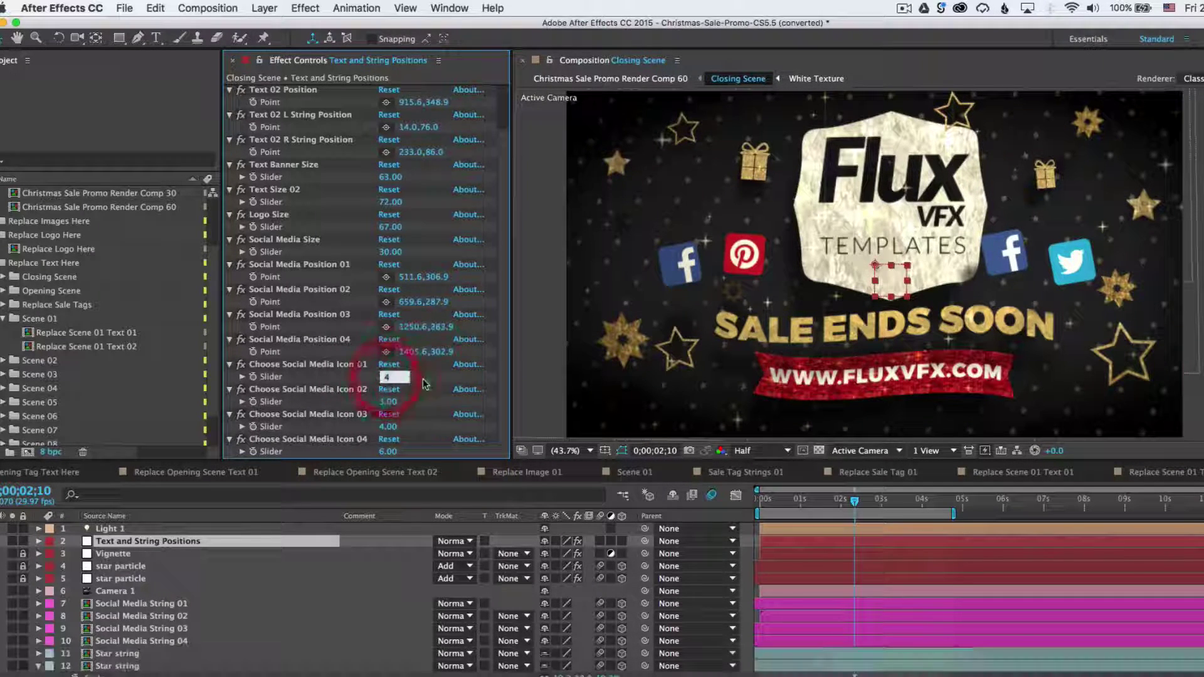
type("5")
key("Return")
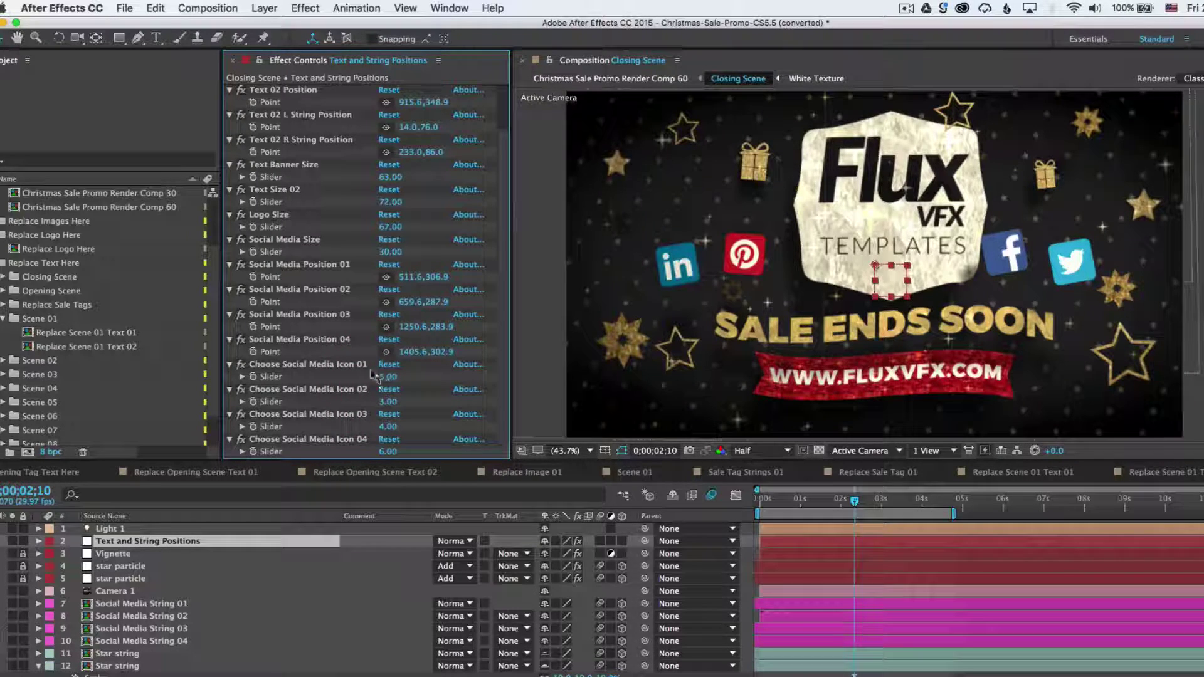
left_click(387, 377)
type("6")
key("Return")
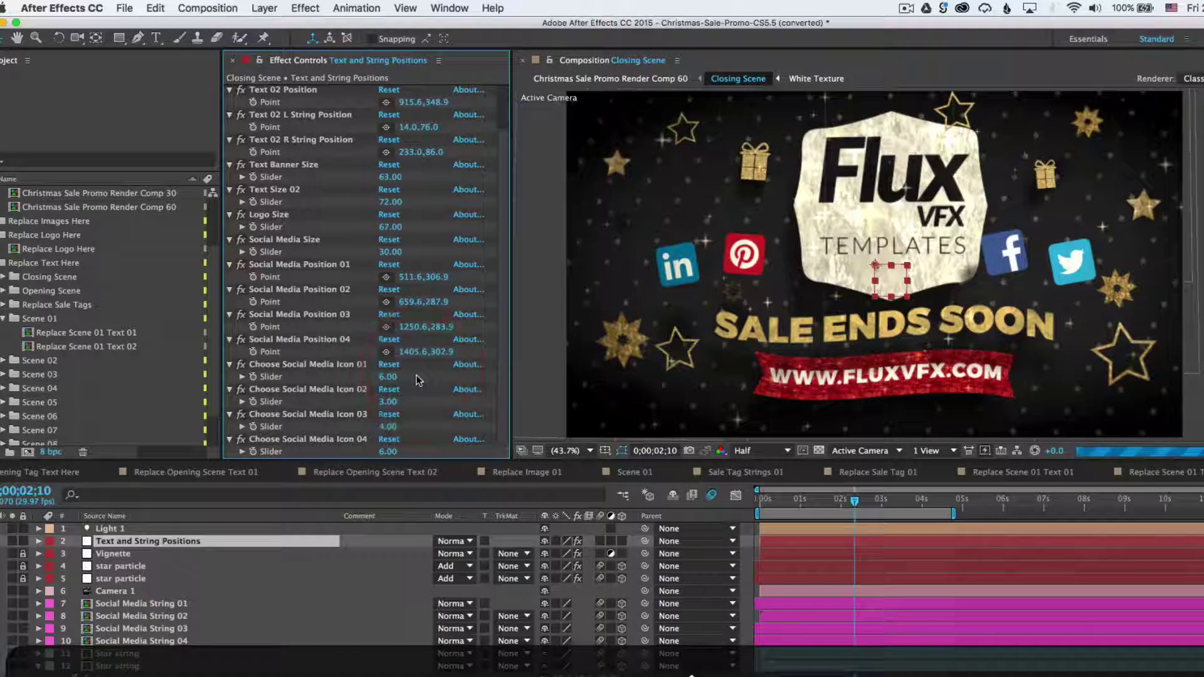
left_click(387, 377)
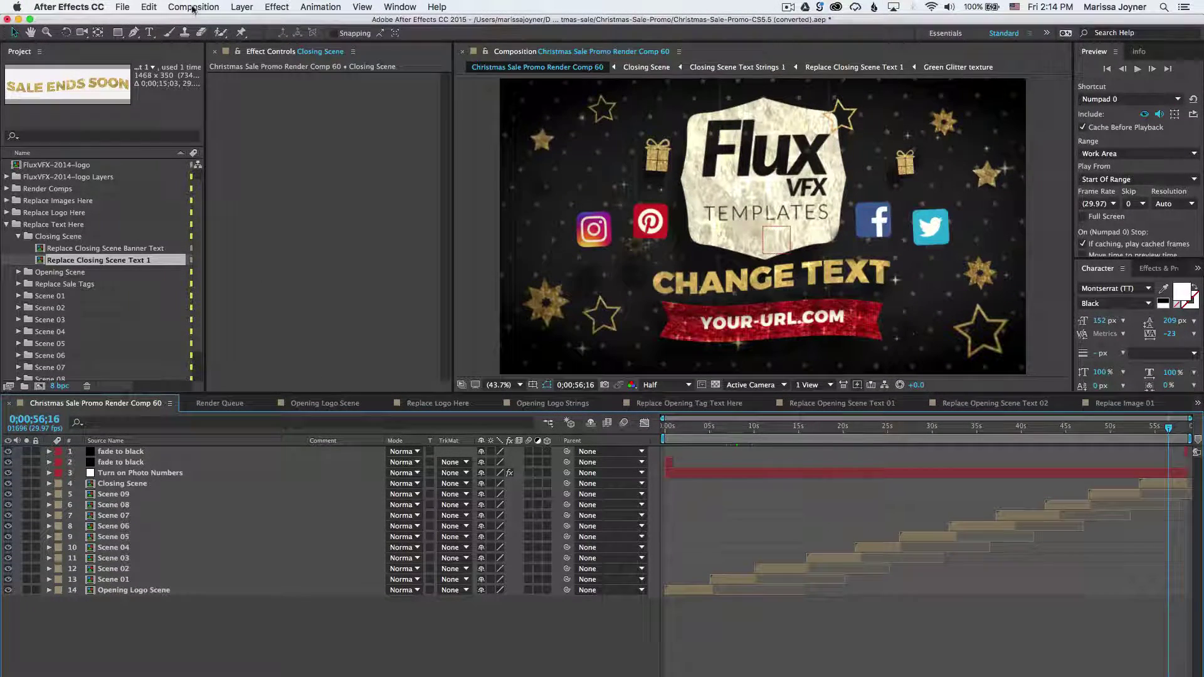
Add Christmas Sale Promo Render Comp 60 to the render queue and keep QuickTime as its output module format
left_click(193, 7)
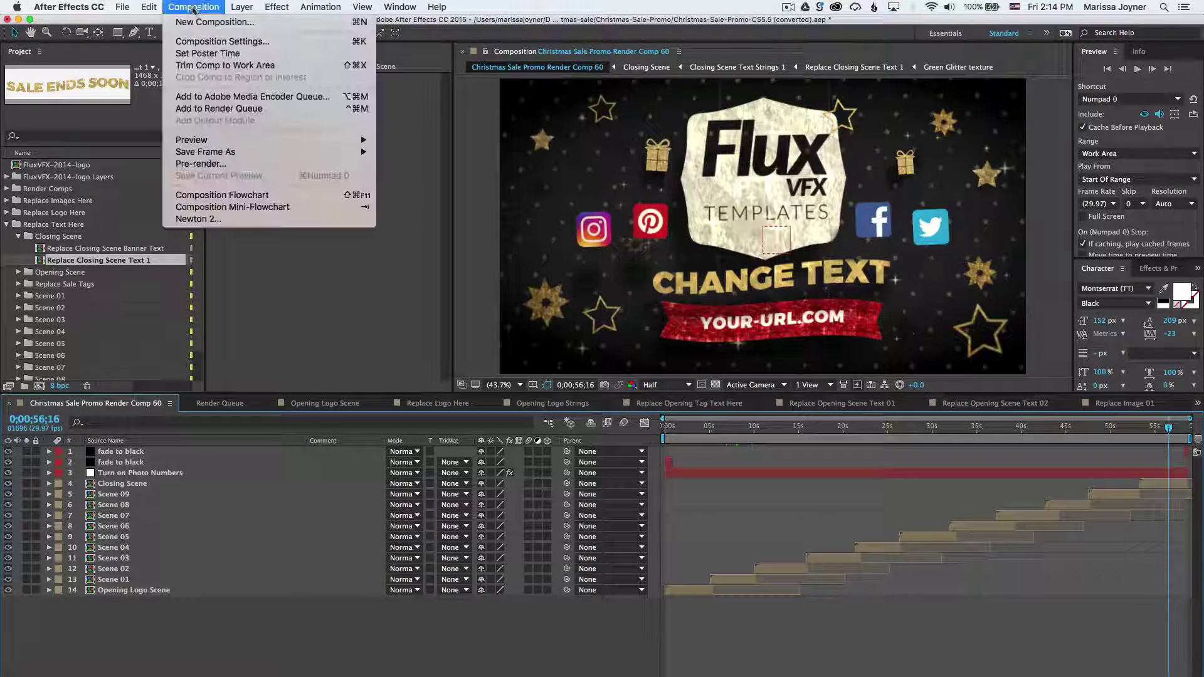
left_click(219, 109)
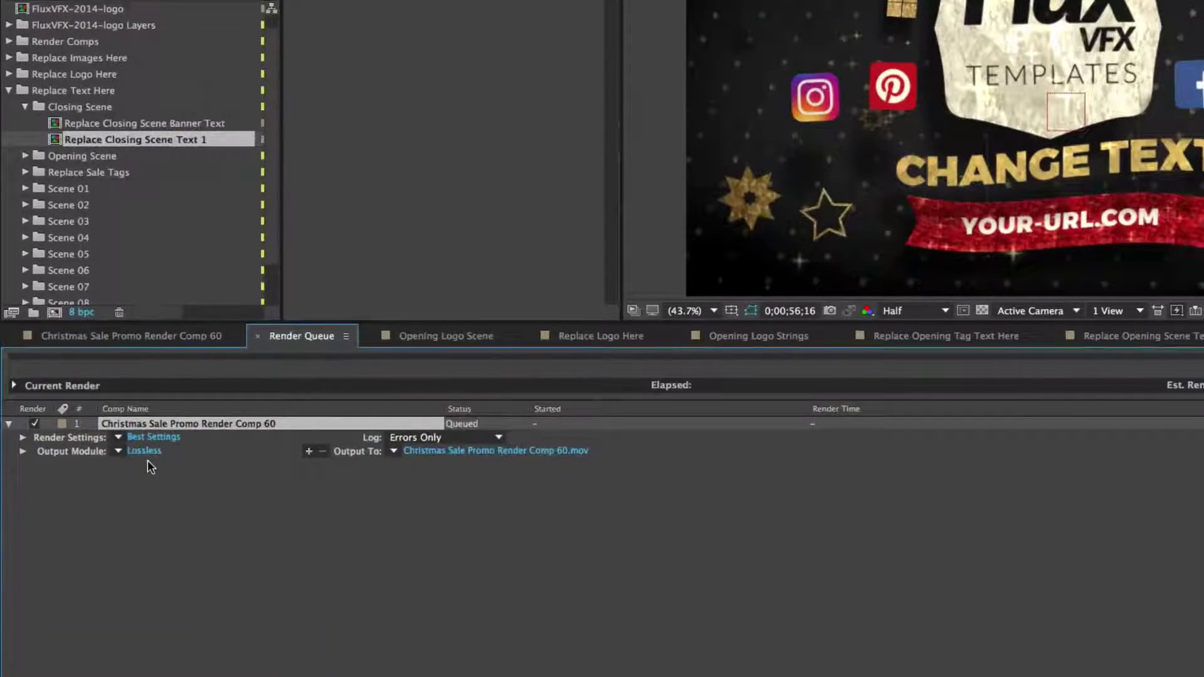
left_click(148, 457)
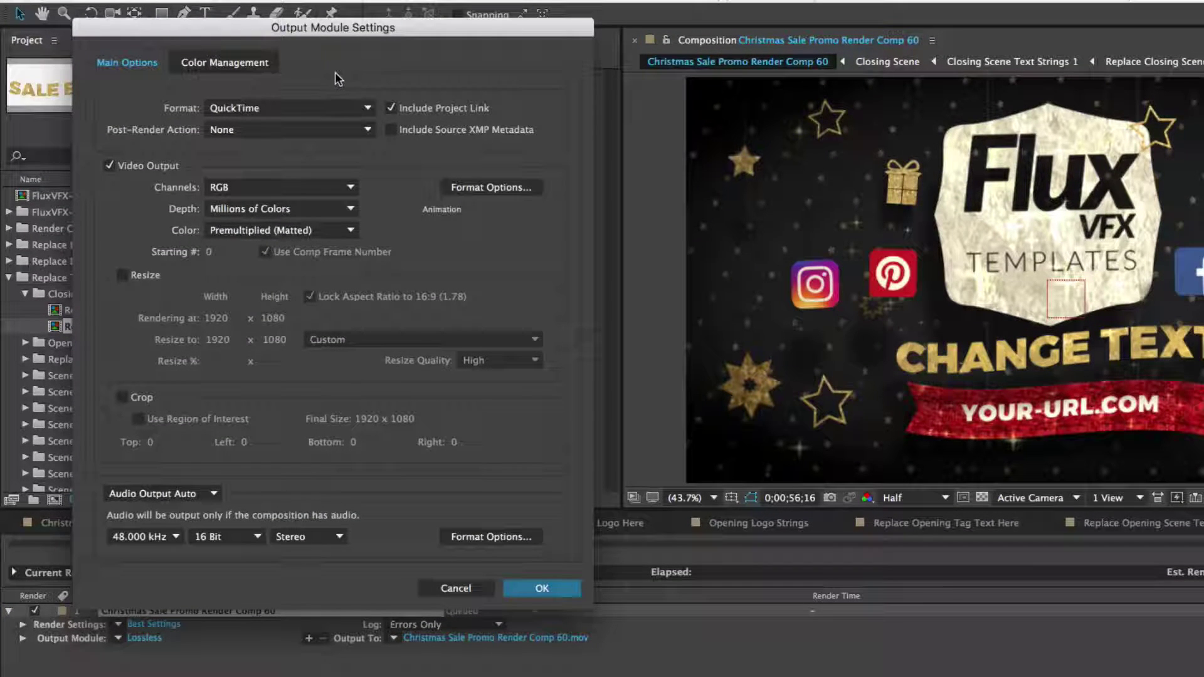
left_click(242, 109)
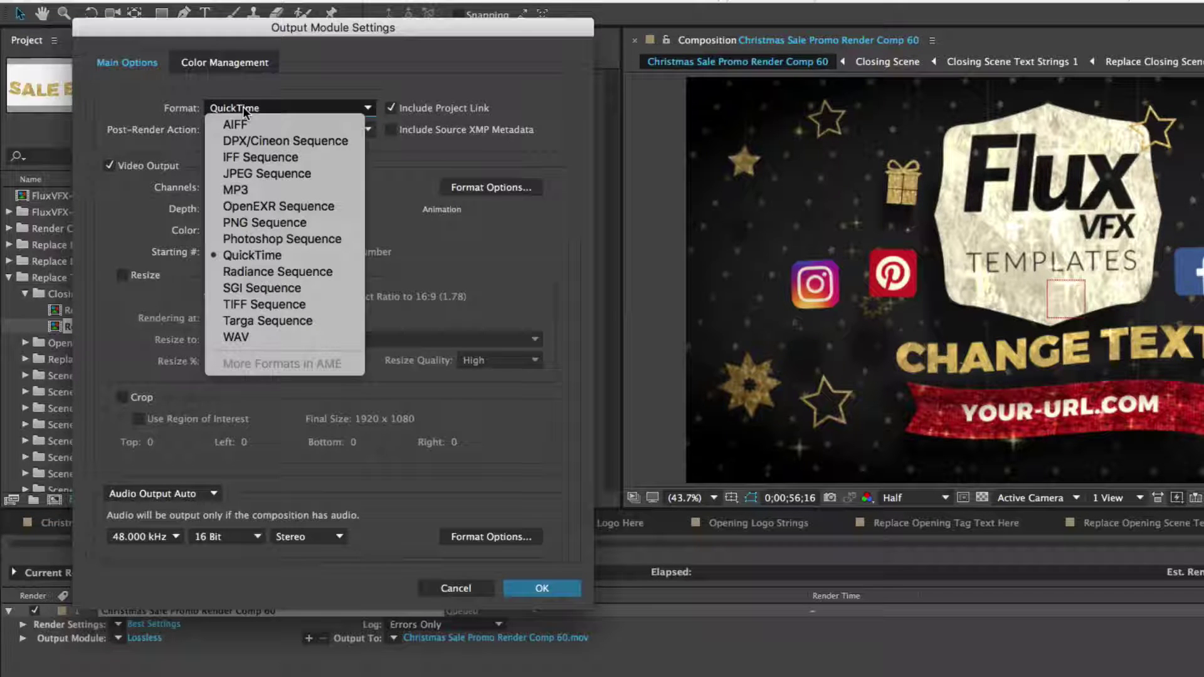
left_click(242, 106)
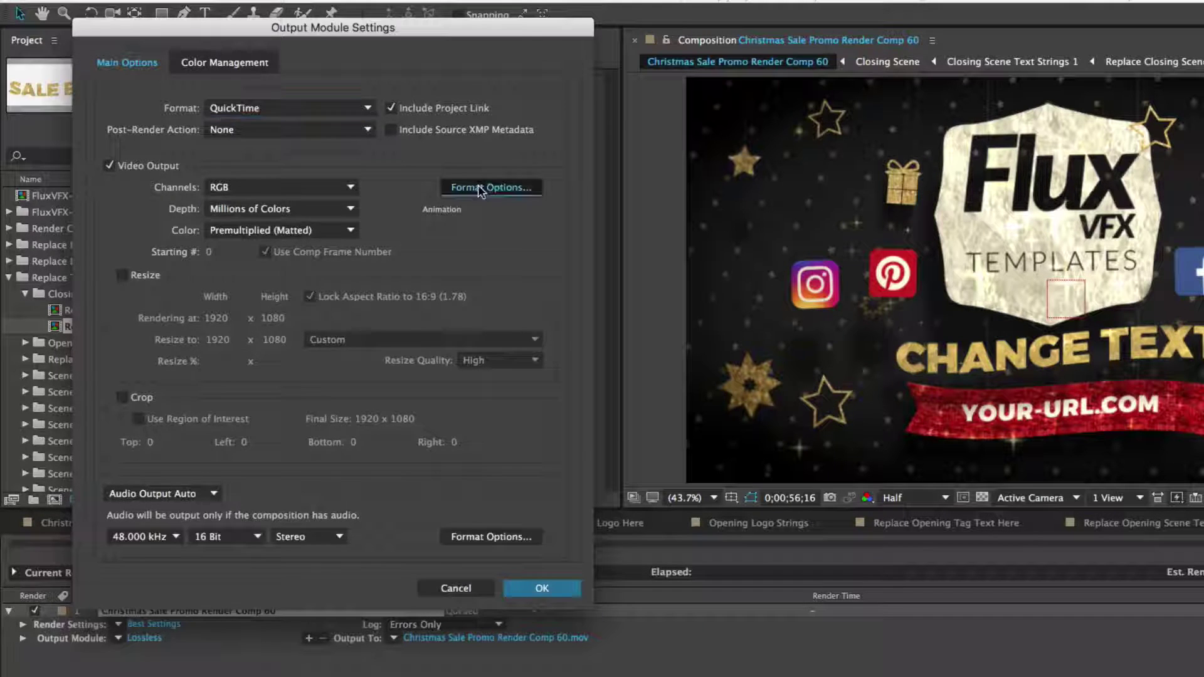
Set the output module's QuickTime video codec to H.264 with quality 80 and accept the output settings
left_click(491, 187)
left_click(333, 101)
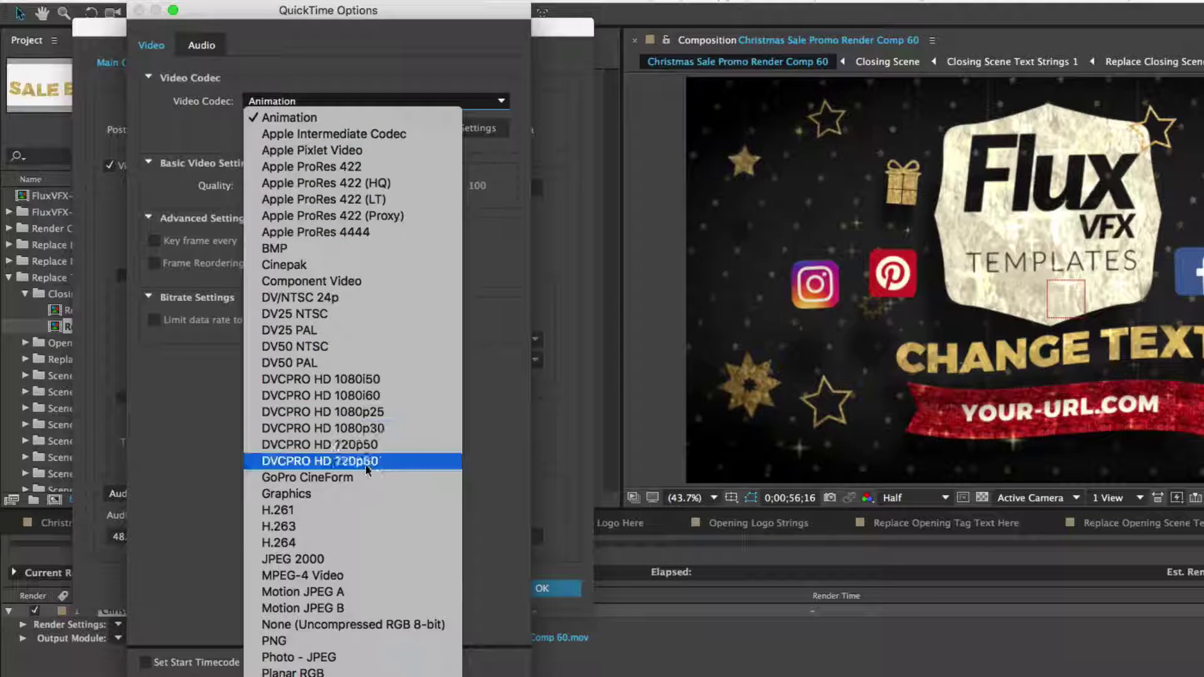
left_click(333, 543)
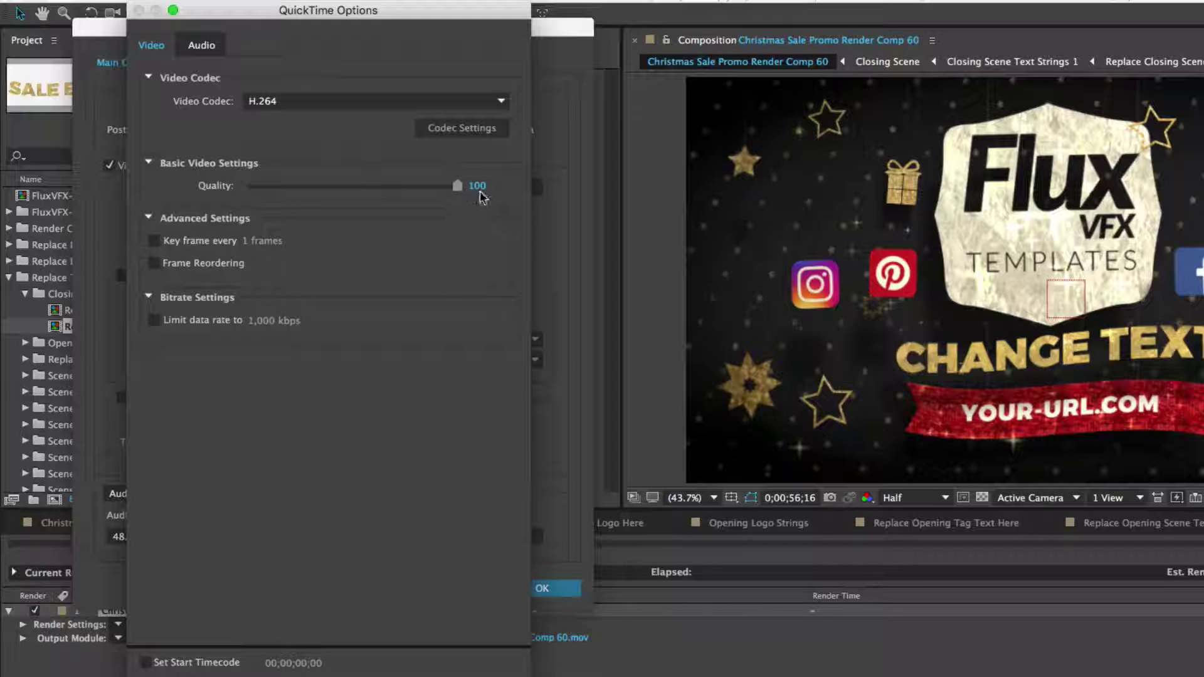
left_click(477, 187)
key("Return")
key("Return")
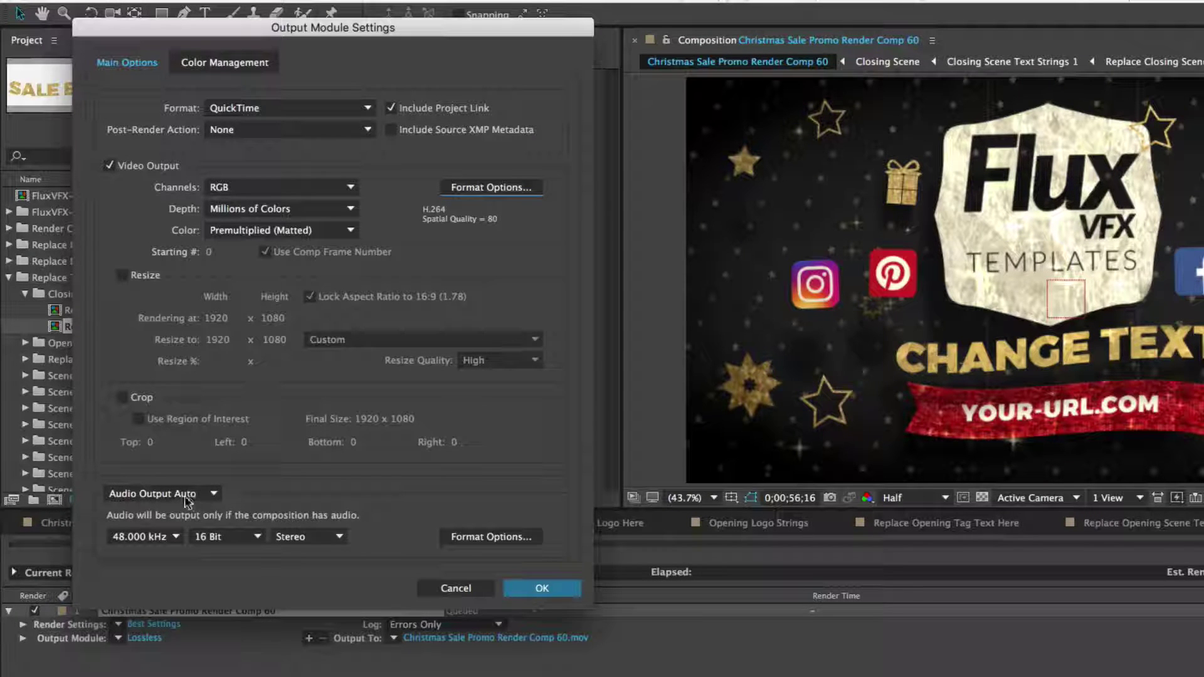
left_click(542, 590)
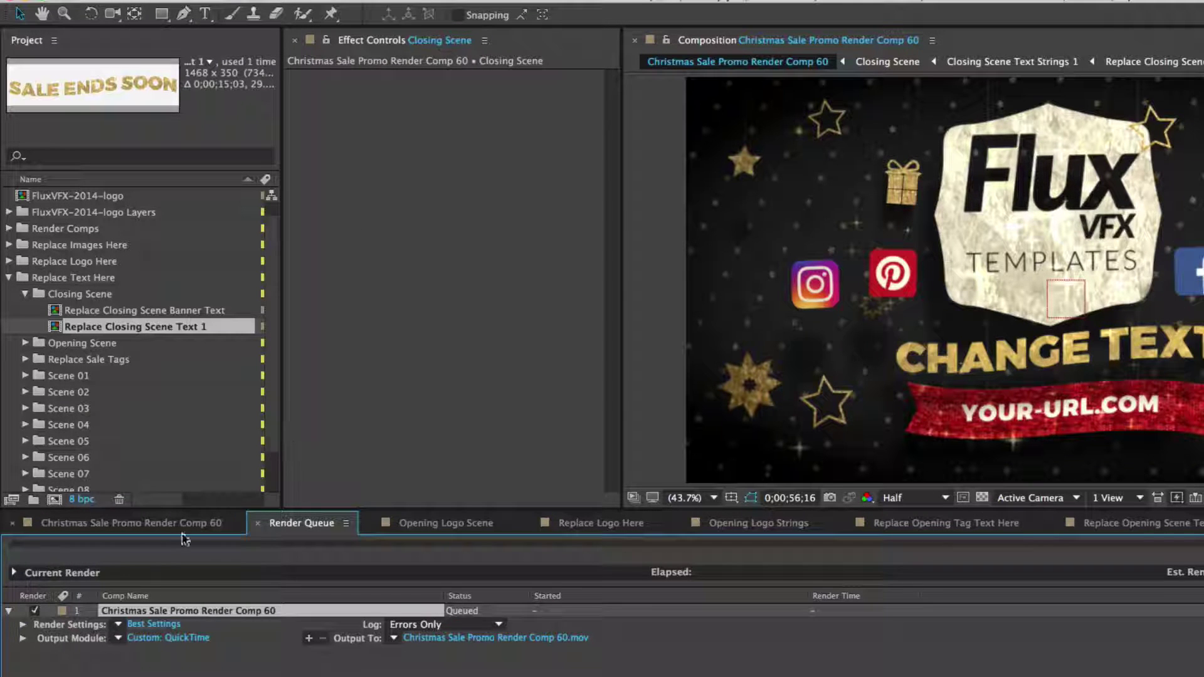
Import upbeat_main_20141208.mp3 and place it as the lowest layer in Christmas Sale Promo Render Comp 60
left_click(153, 527)
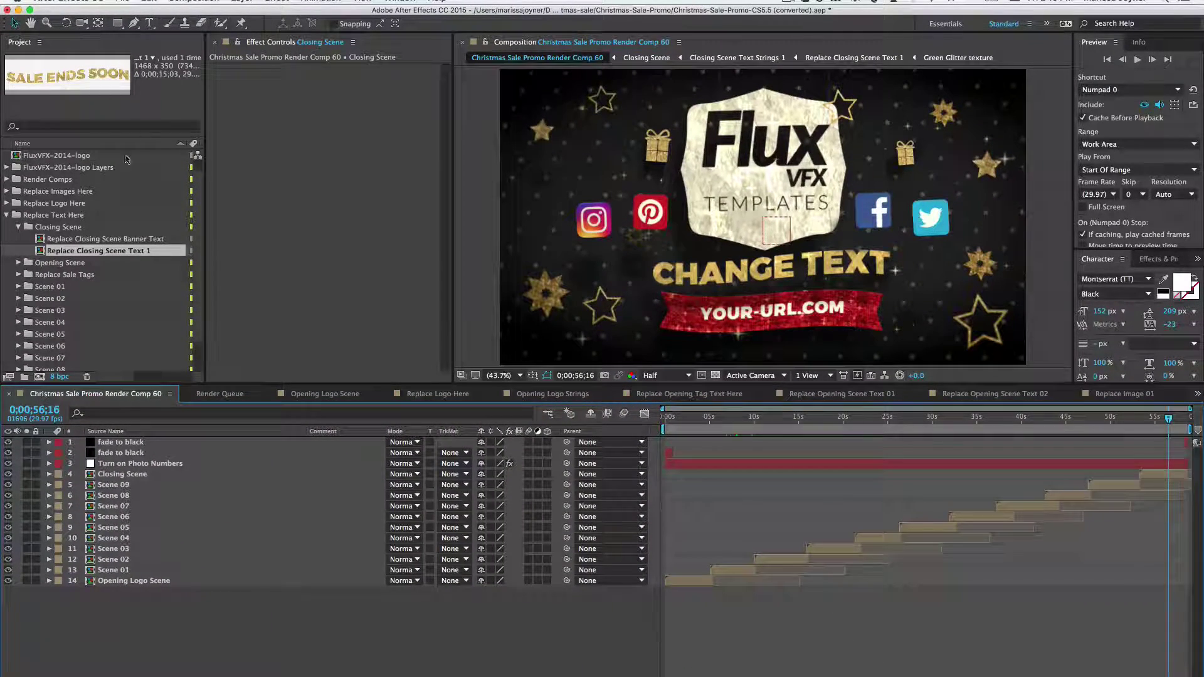
left_click(122, 2)
mouse_move(263, 159)
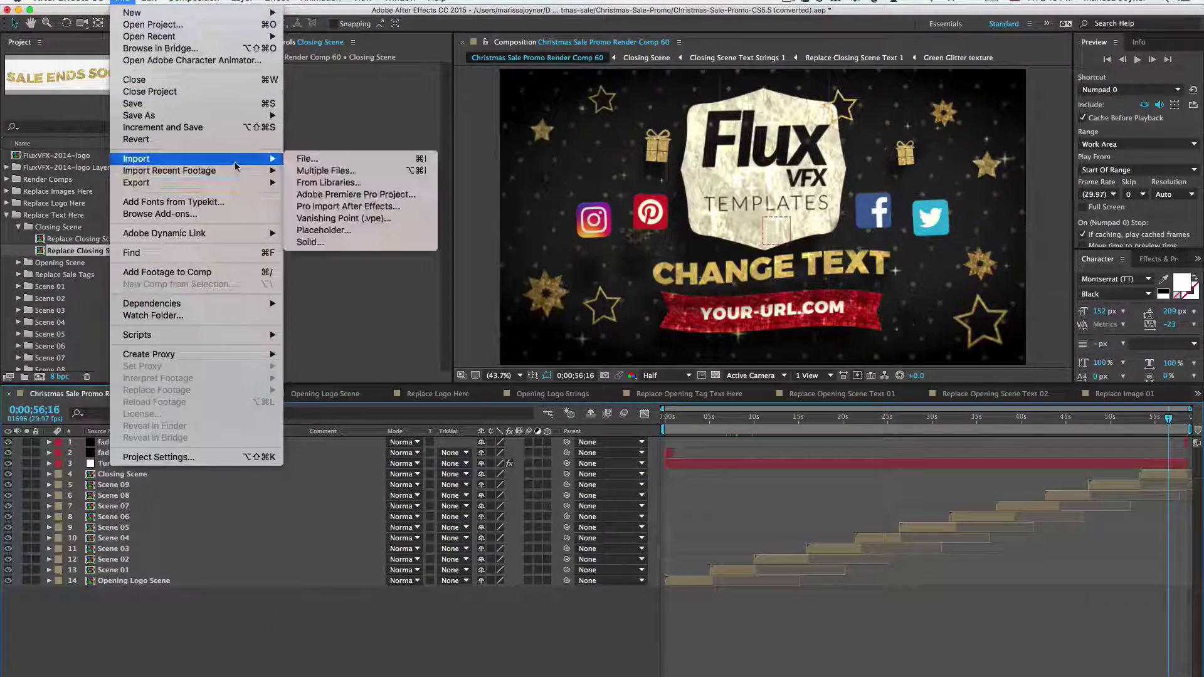
left_click(314, 161)
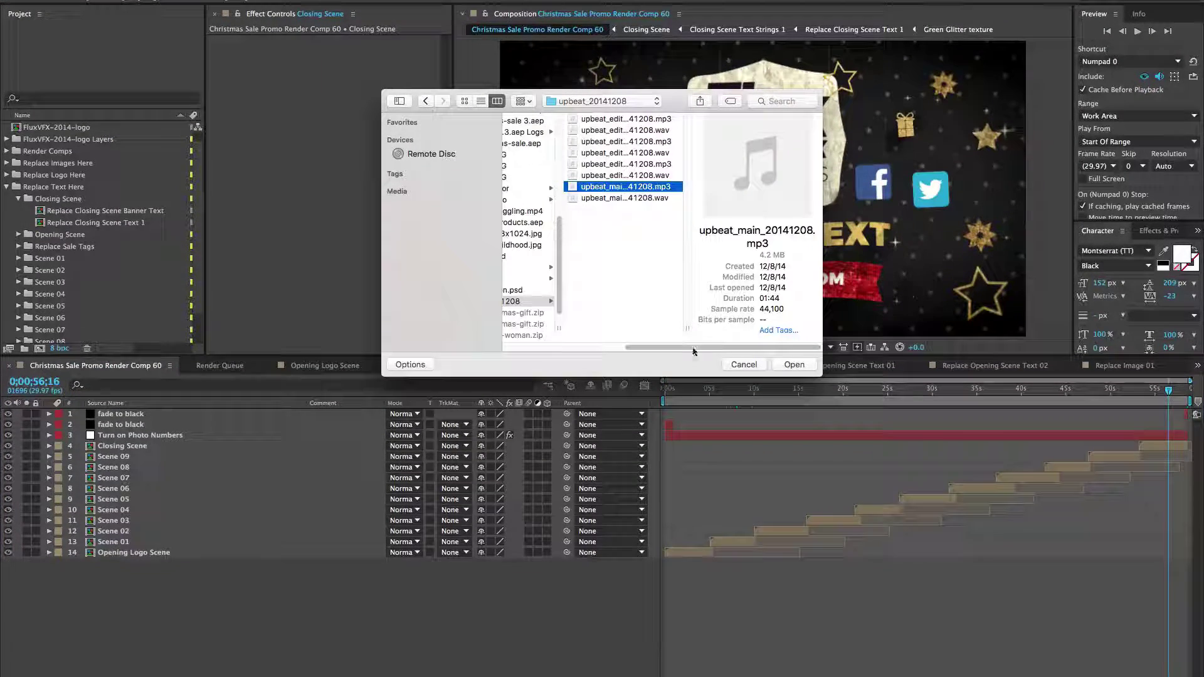
left_click(794, 364)
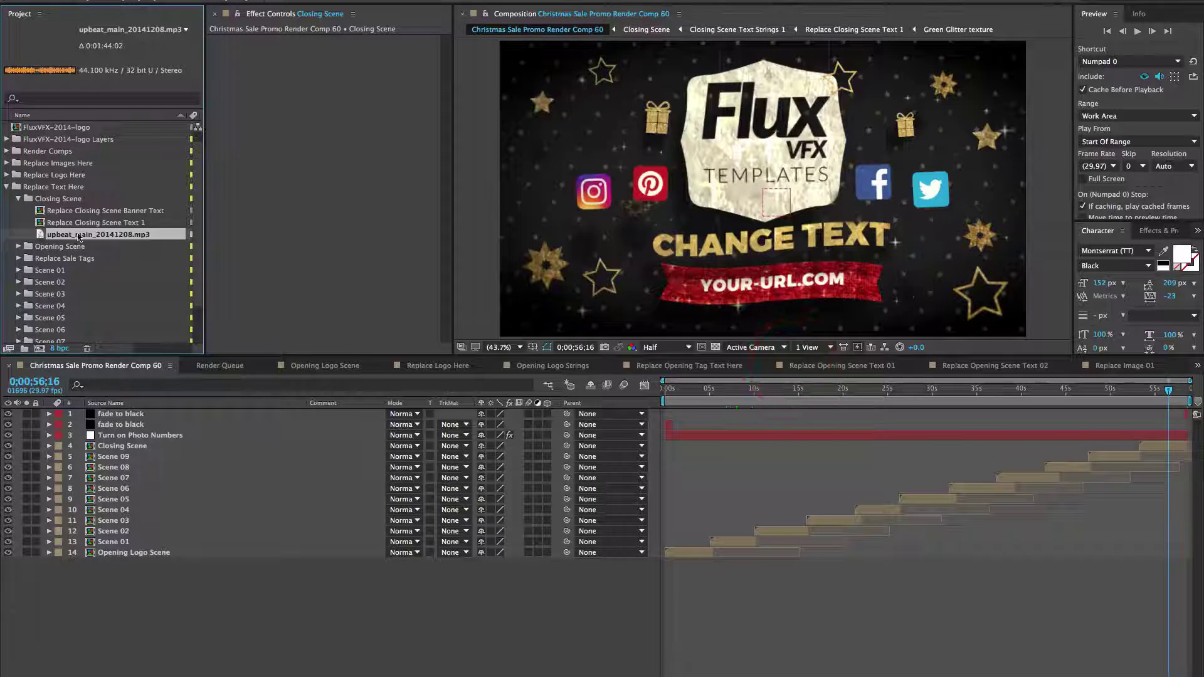
left_click_drag(124, 237, 107, 567)
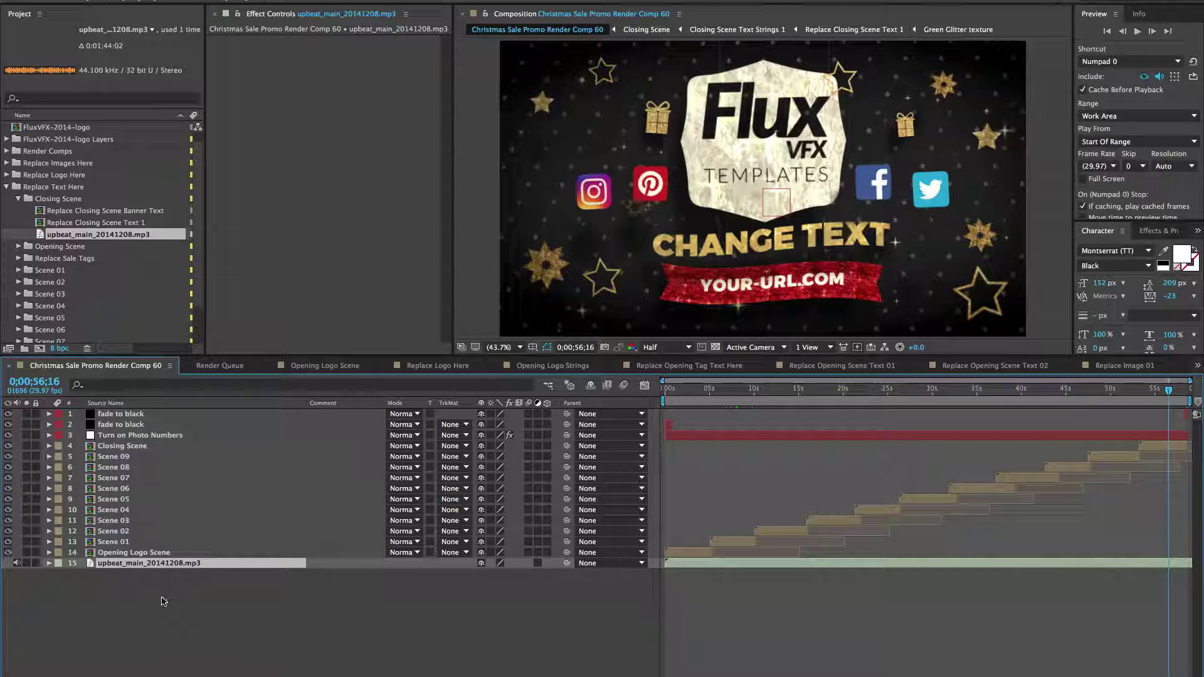
Fade out the music layer with Audio Levels keyframes, from 0 dB at about 55 seconds to -48 dB at 0;00;58;20
key("l")
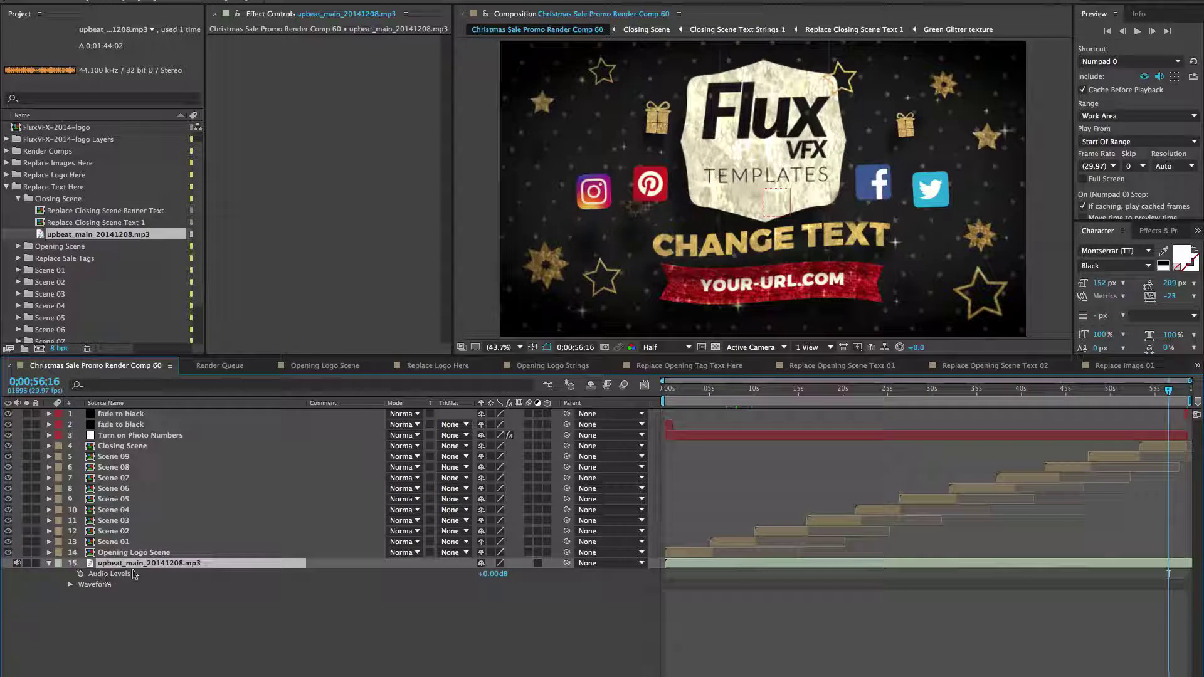
left_click(80, 574)
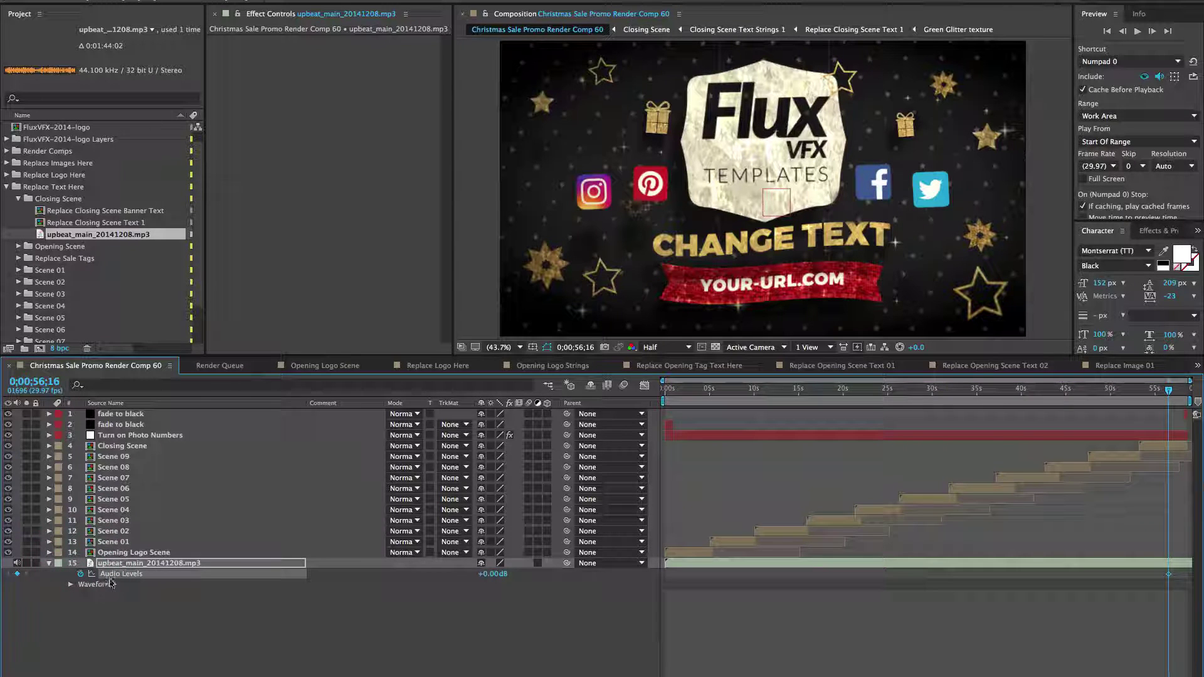
left_click_drag(1169, 575, 1156, 574)
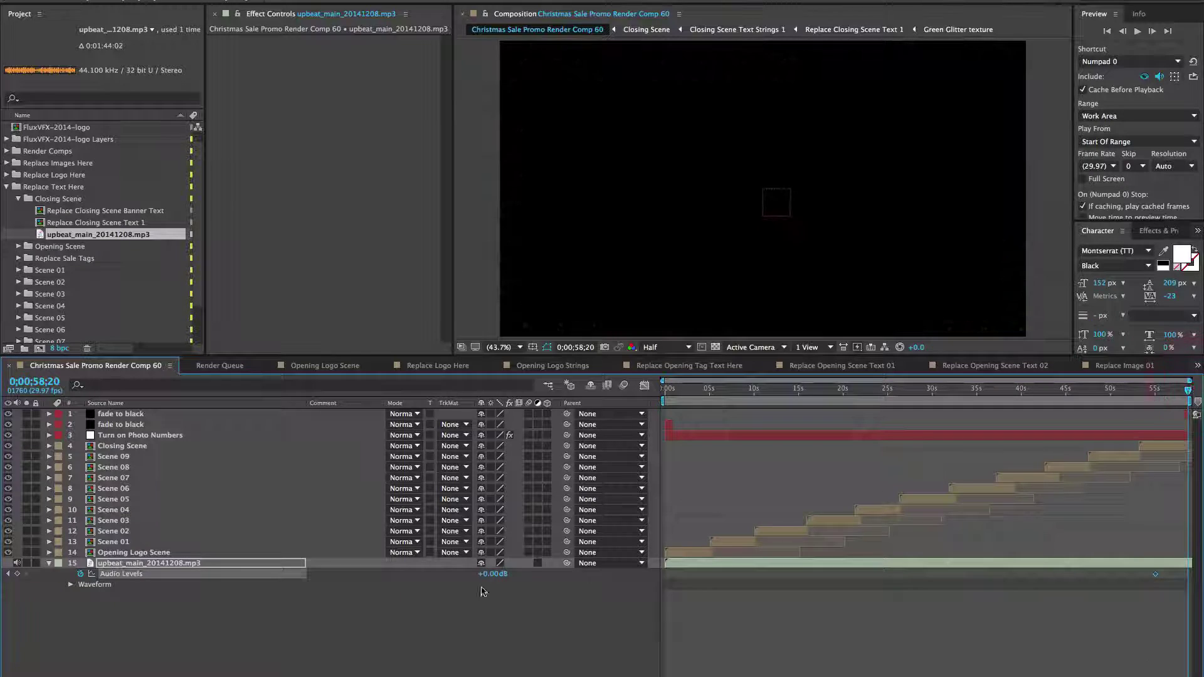
left_click_drag(492, 573, 401, 573)
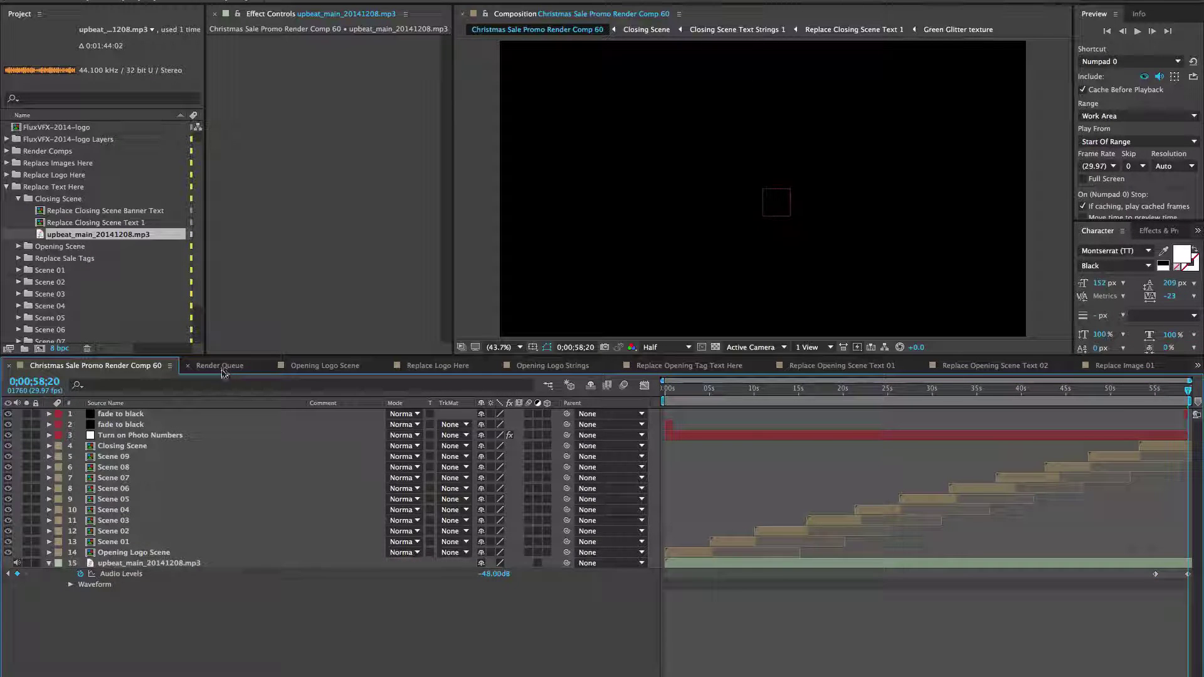
Check the queued composition's output file destination without changing it, and try to start the render
left_click(221, 366)
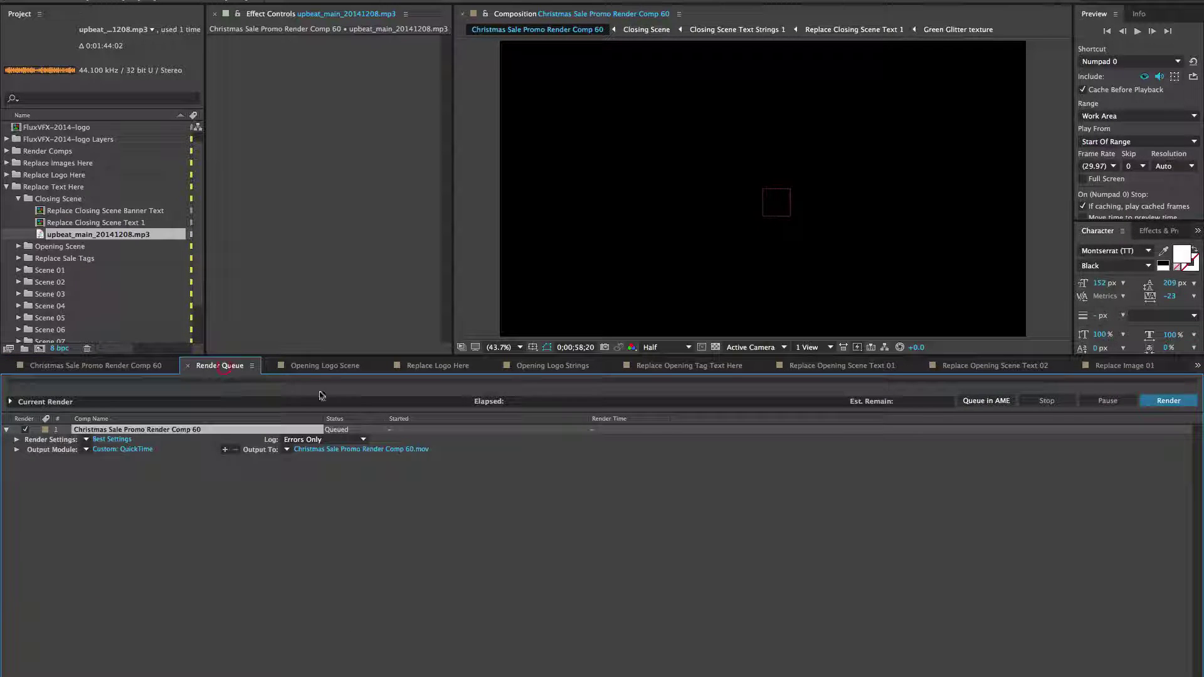
left_click(319, 452)
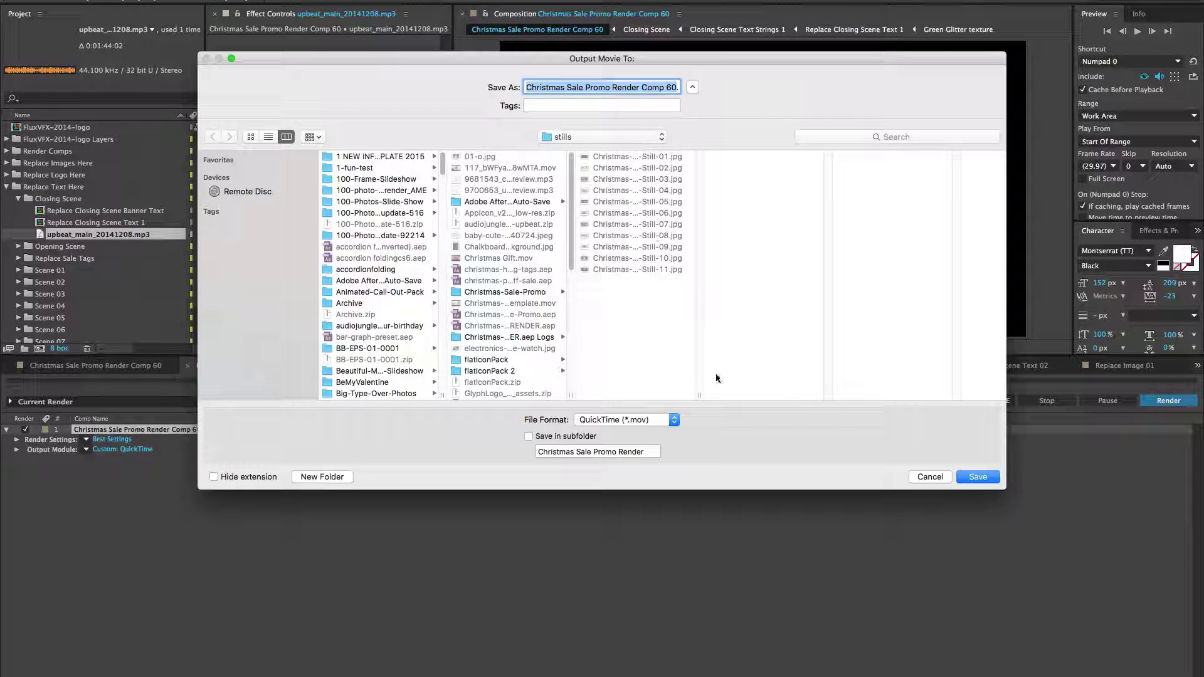
left_click(947, 475)
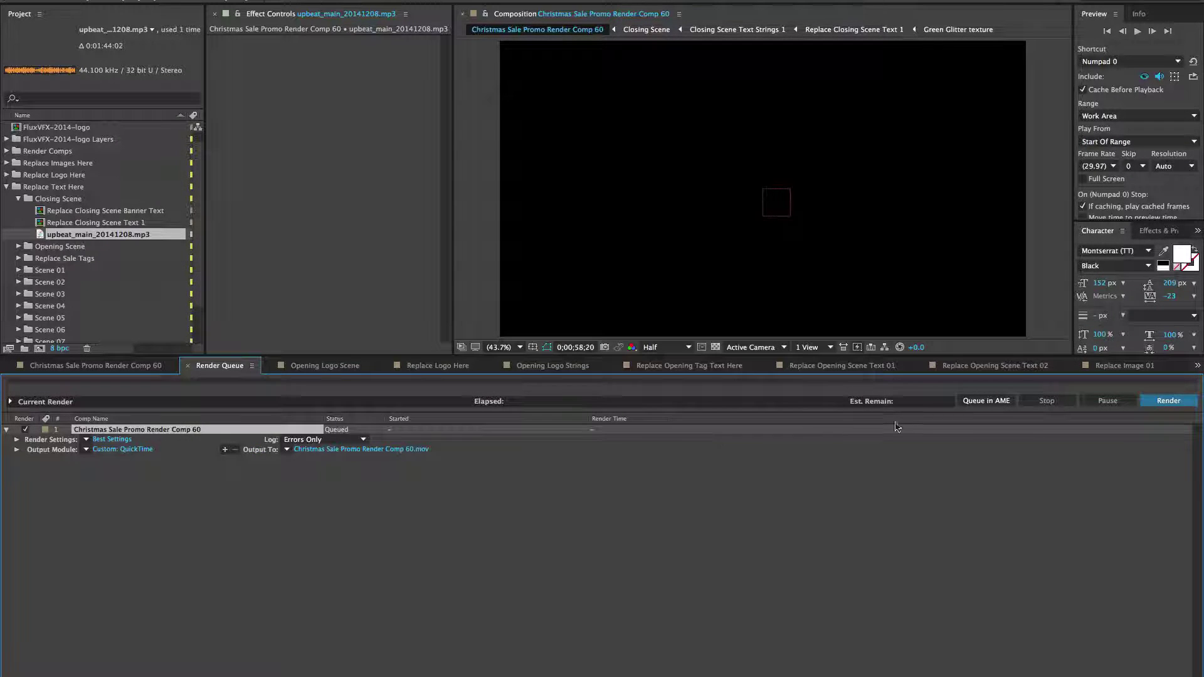
left_click(1168, 401)
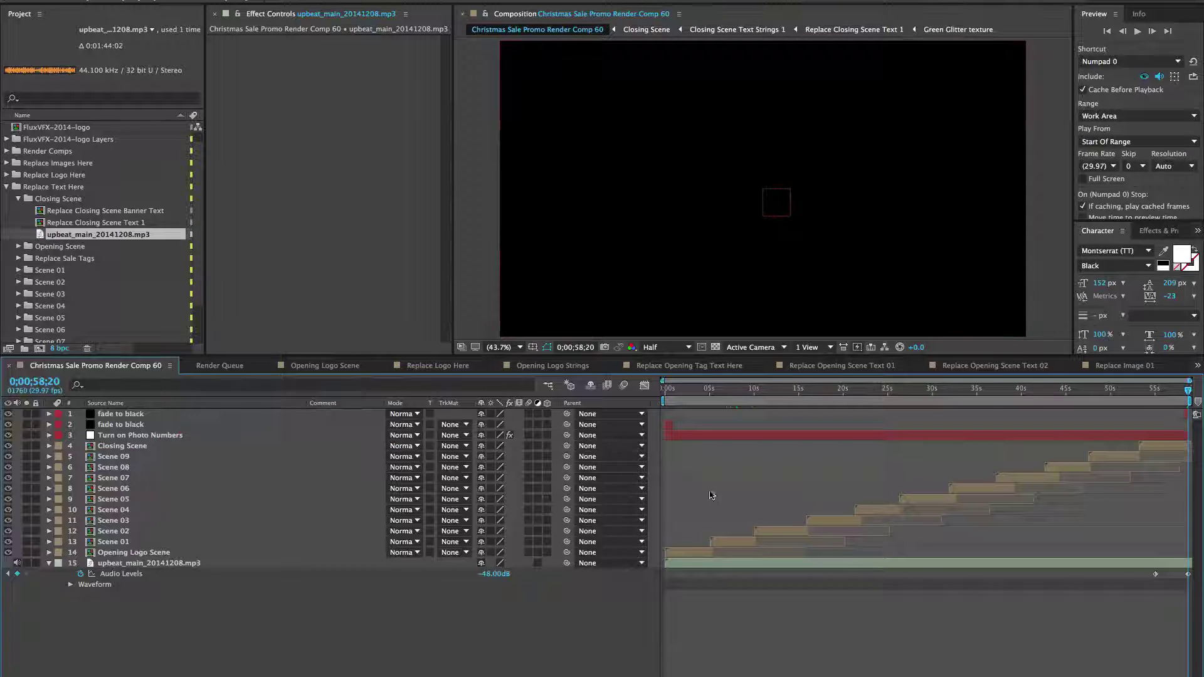
Go to 0;00;02;16 in the render composition and expand the music layer's waveform
left_click(688, 394)
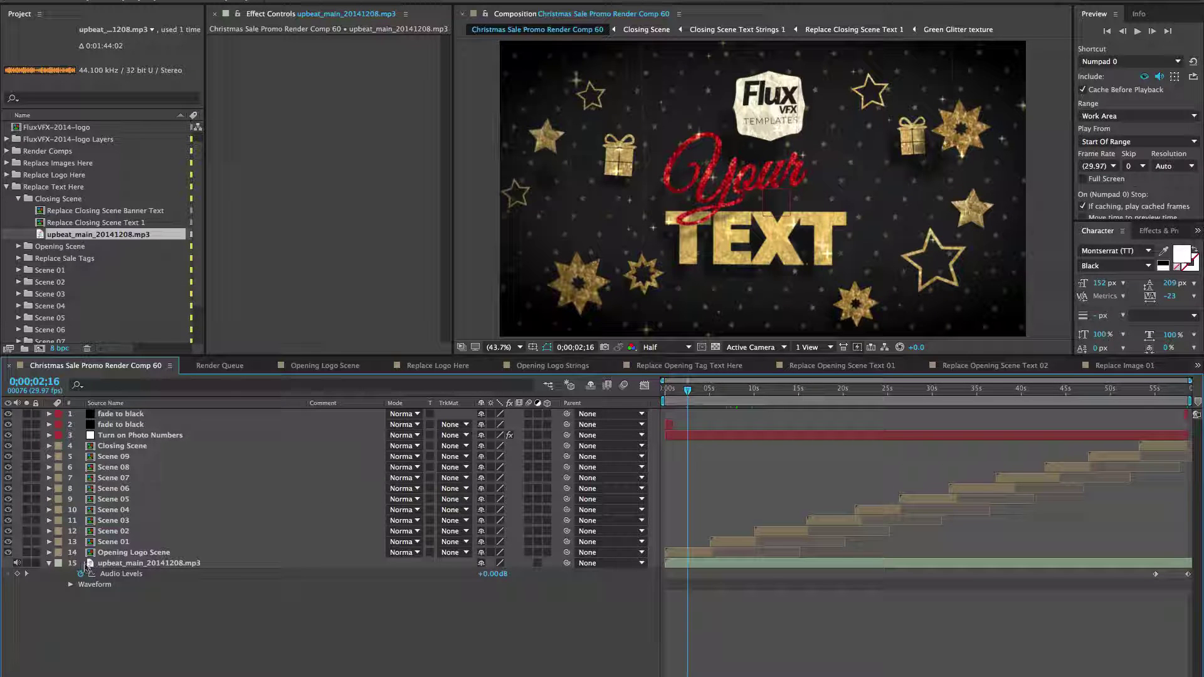
left_click(71, 585)
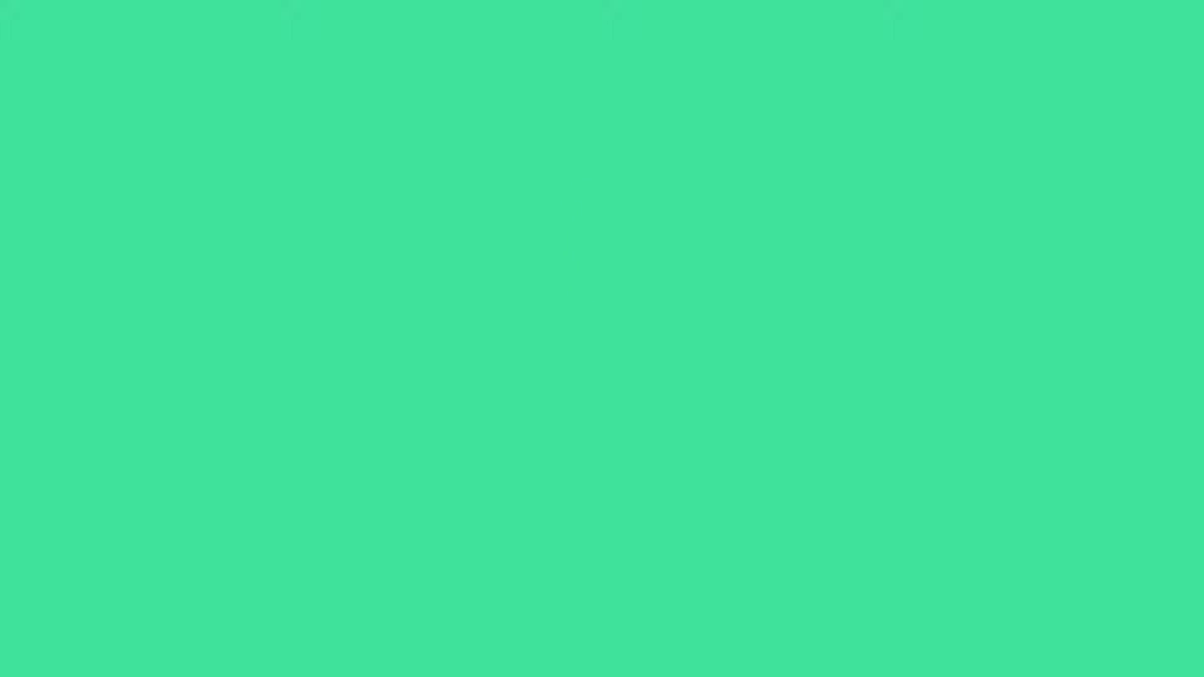